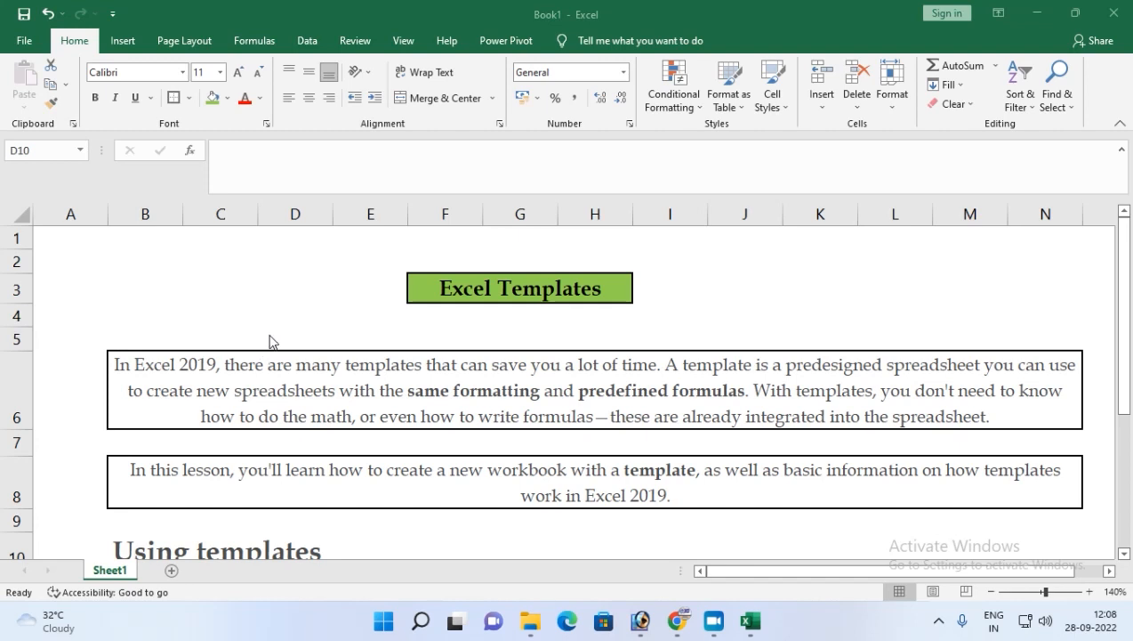
scroll(271, 341, "down", 1)
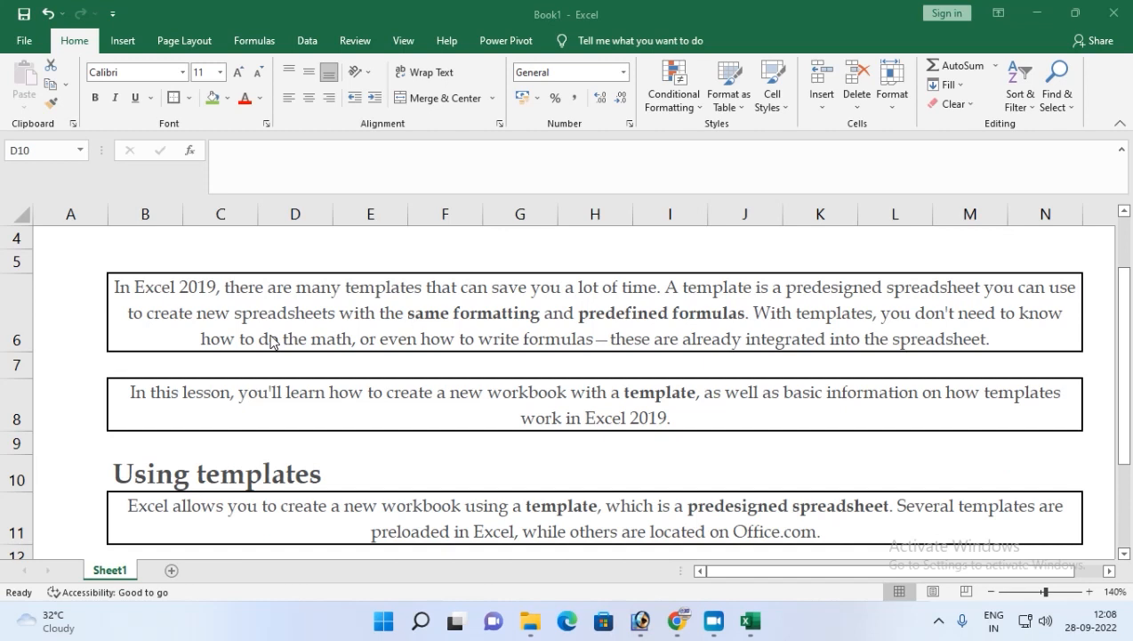
scroll(271, 342, "up", 1)
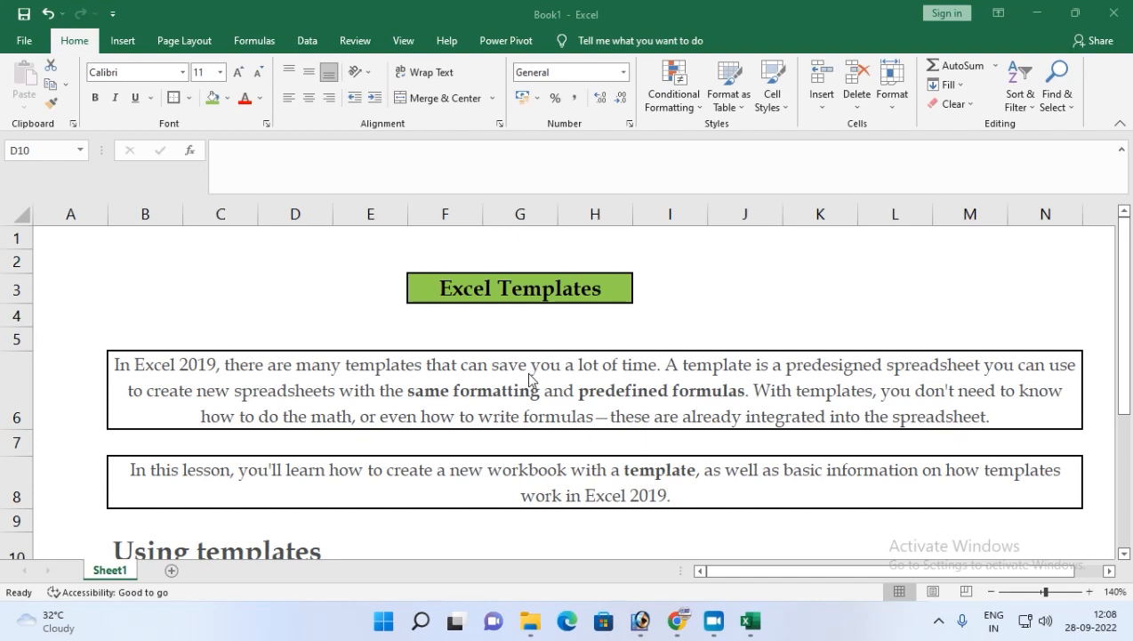
scroll(530, 378, "down", 1)
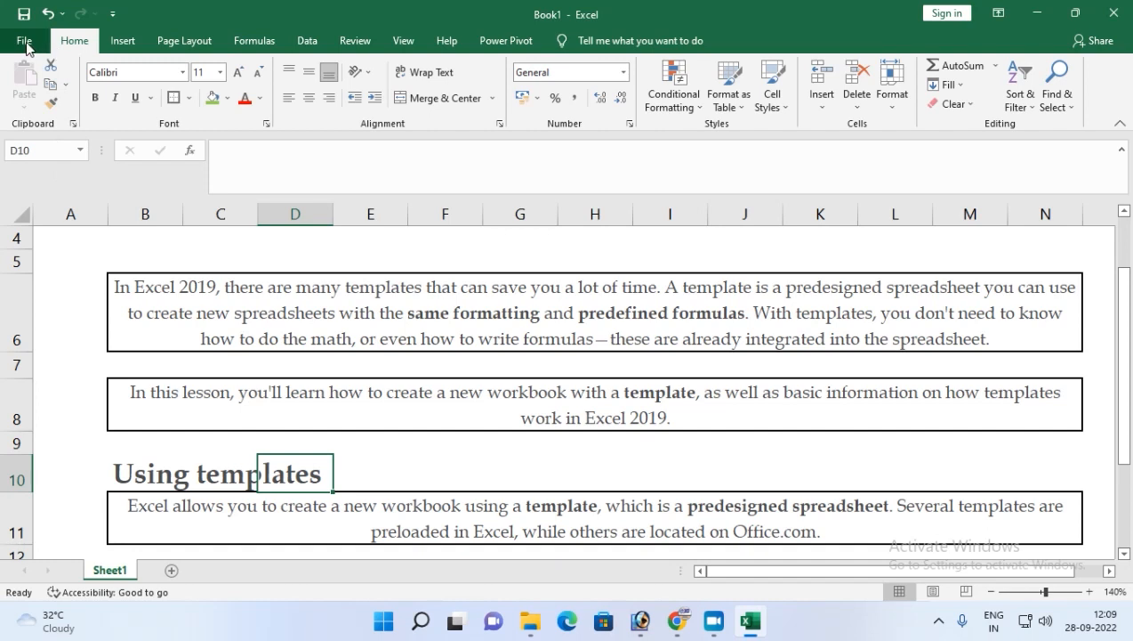
Open the new-workbook template gallery and browse the Personal and Office template tabs.
left_click(24, 41)
left_click(44, 121)
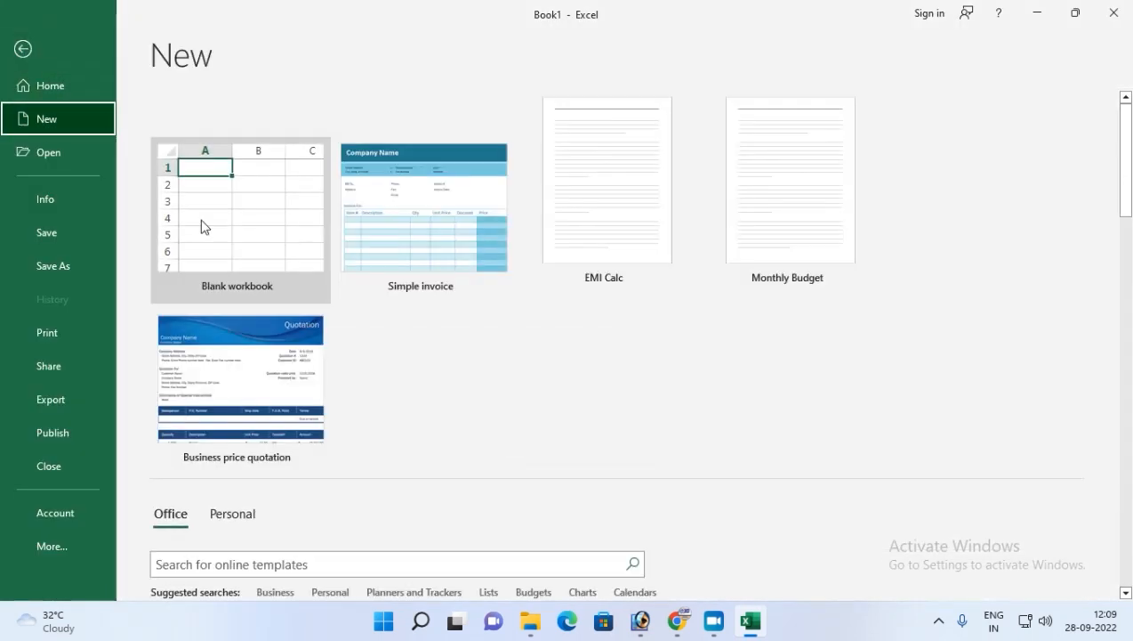
scroll(496, 384, "down", 4)
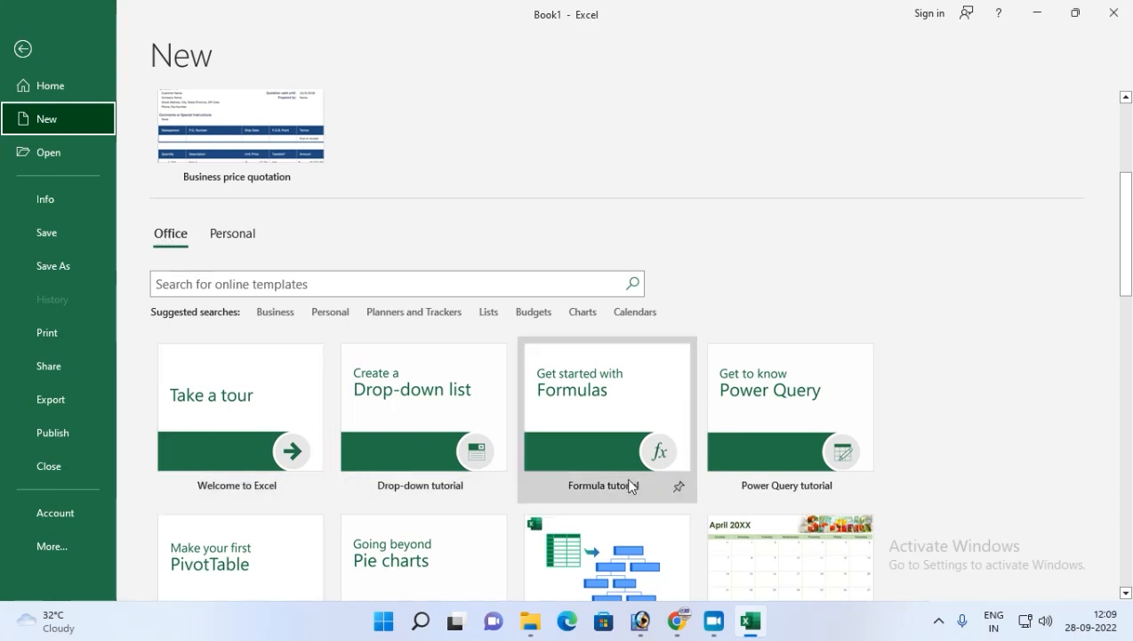
left_click(247, 237)
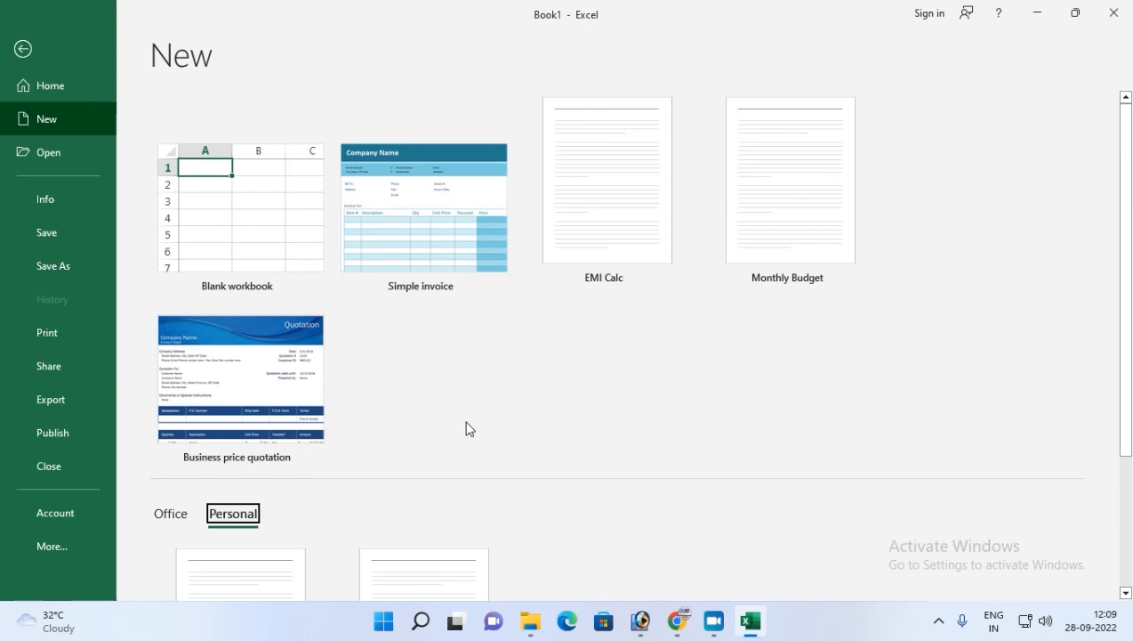
scroll(469, 428, "down", 2)
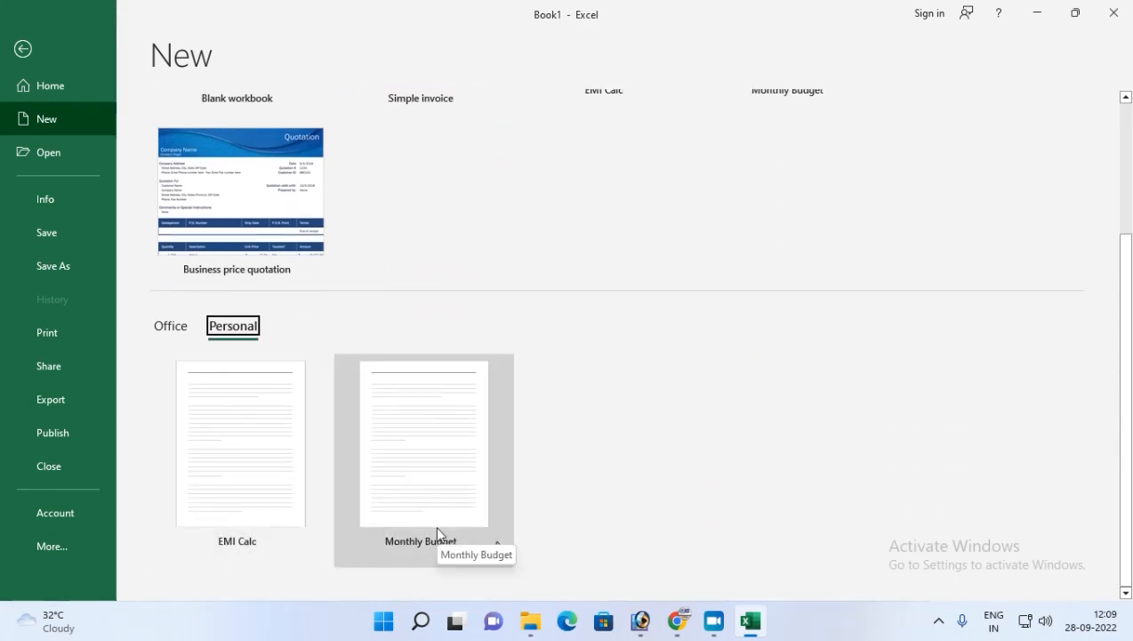
left_click(170, 327)
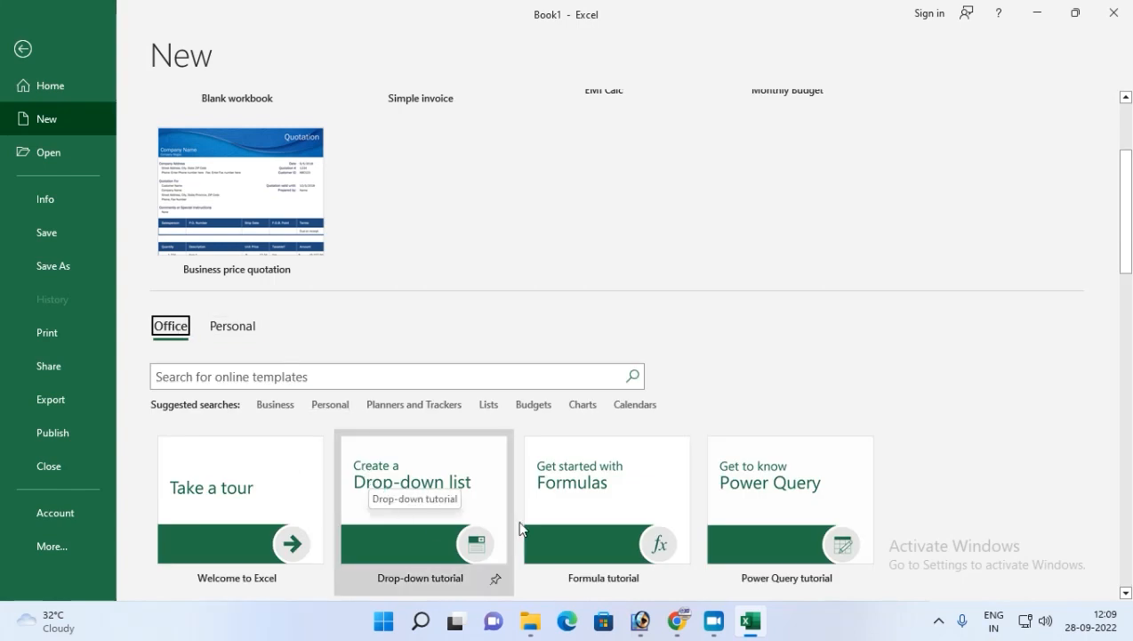
Browse the templates offered under the Business suggested search.
scroll(575, 499, "down", 1)
scroll(575, 499, "down", 1)
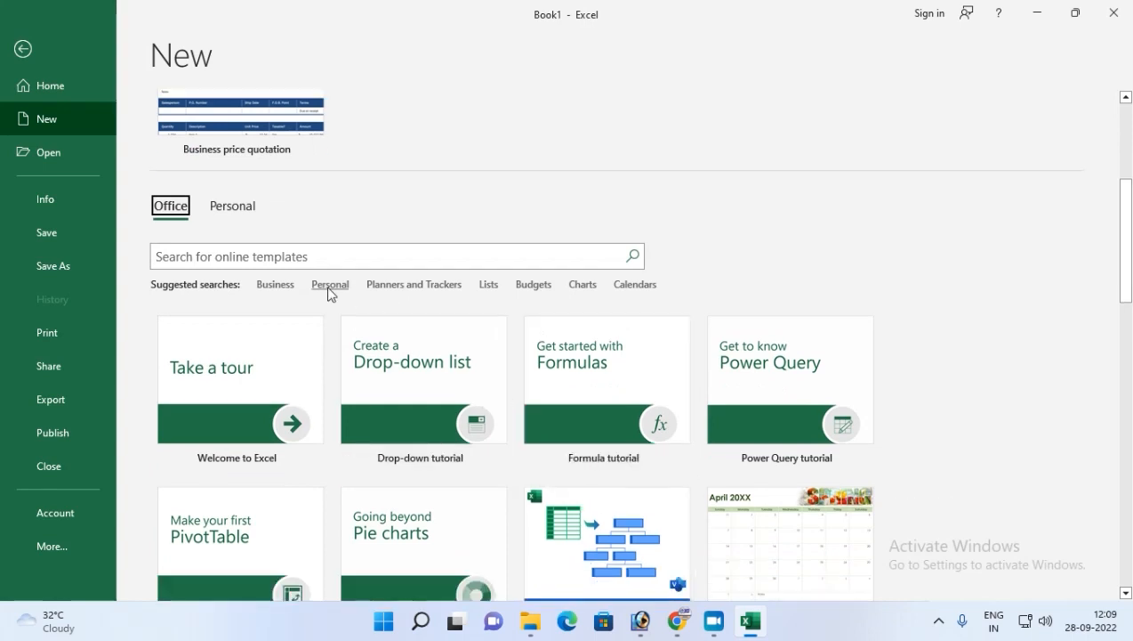
left_click(270, 286)
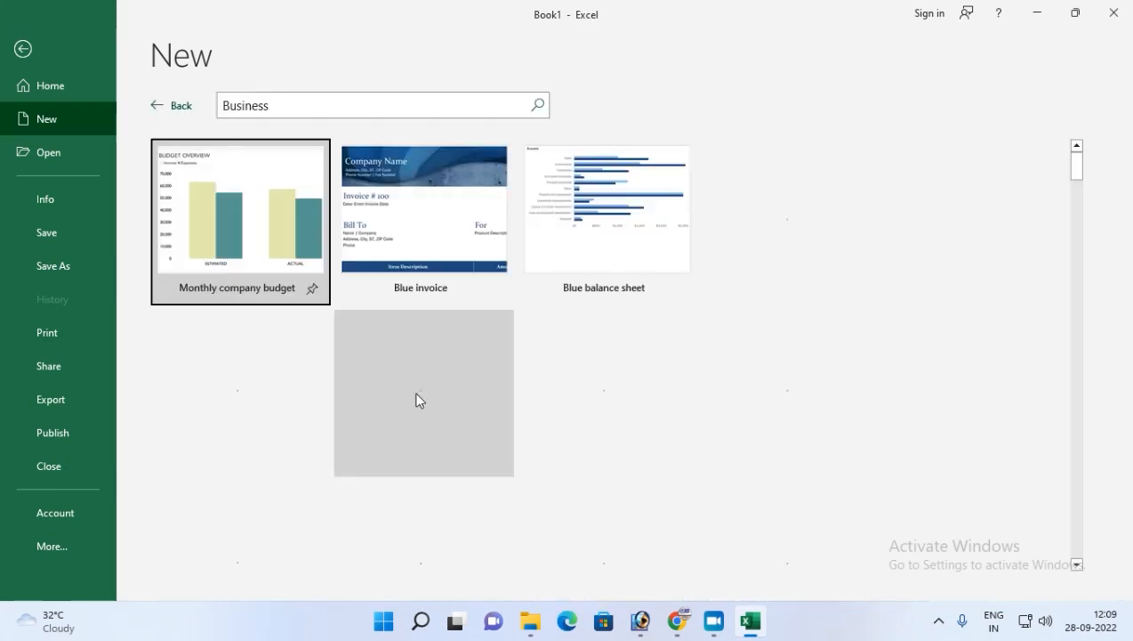
left_click(160, 105)
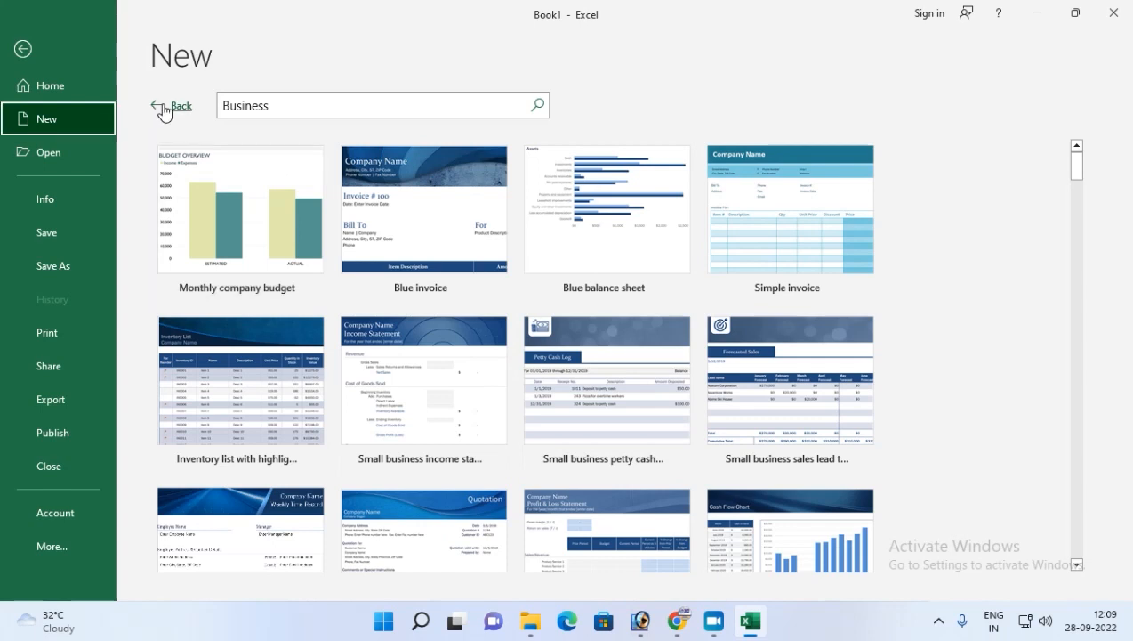
scroll(400, 494, "down", 1)
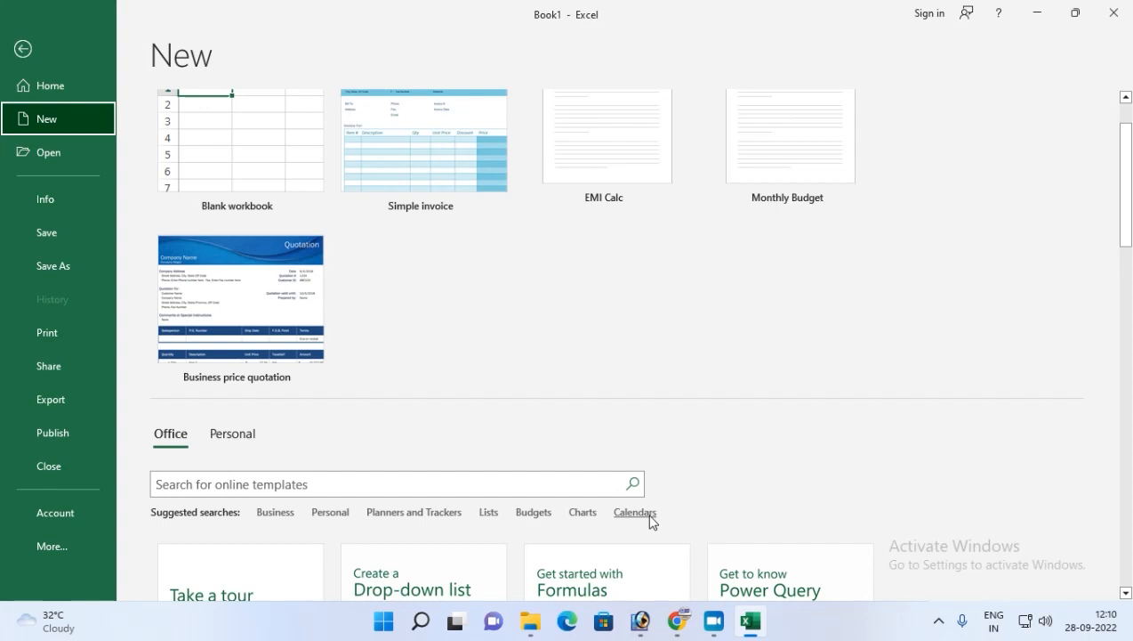
left_click(282, 514)
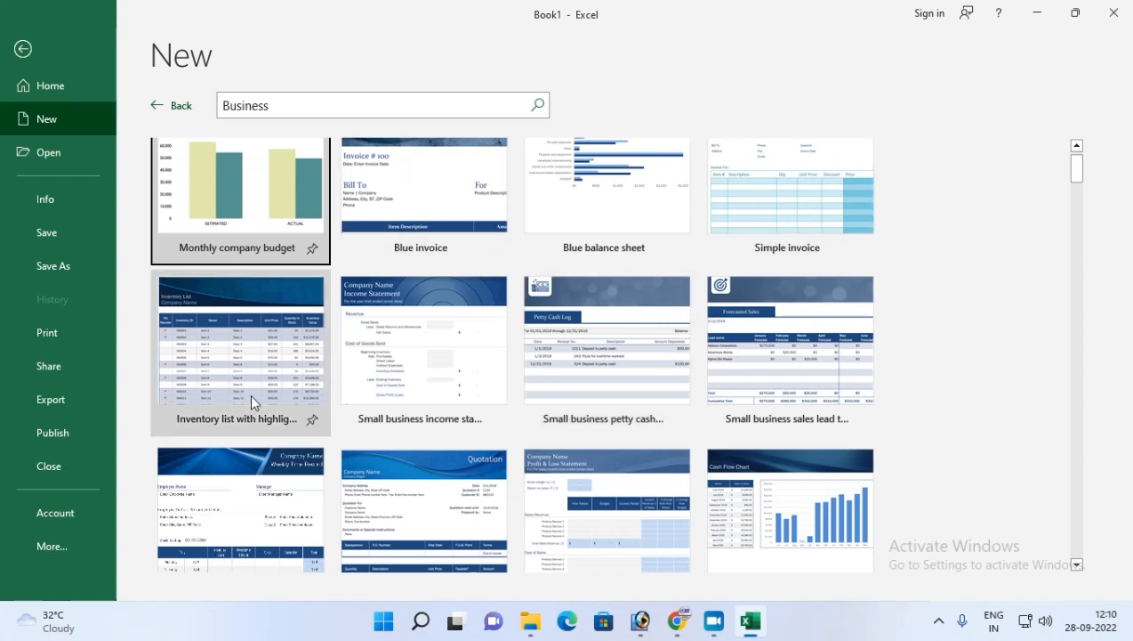
scroll(260, 394, "down", 3)
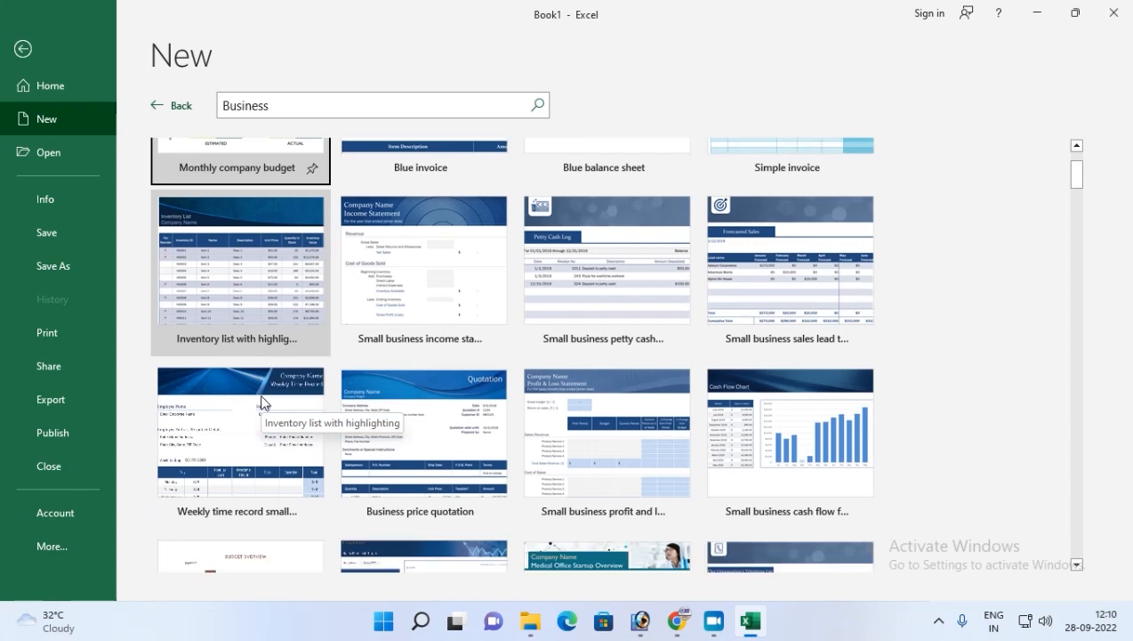
scroll(519, 483, "down", 3)
scroll(733, 441, "down", 3)
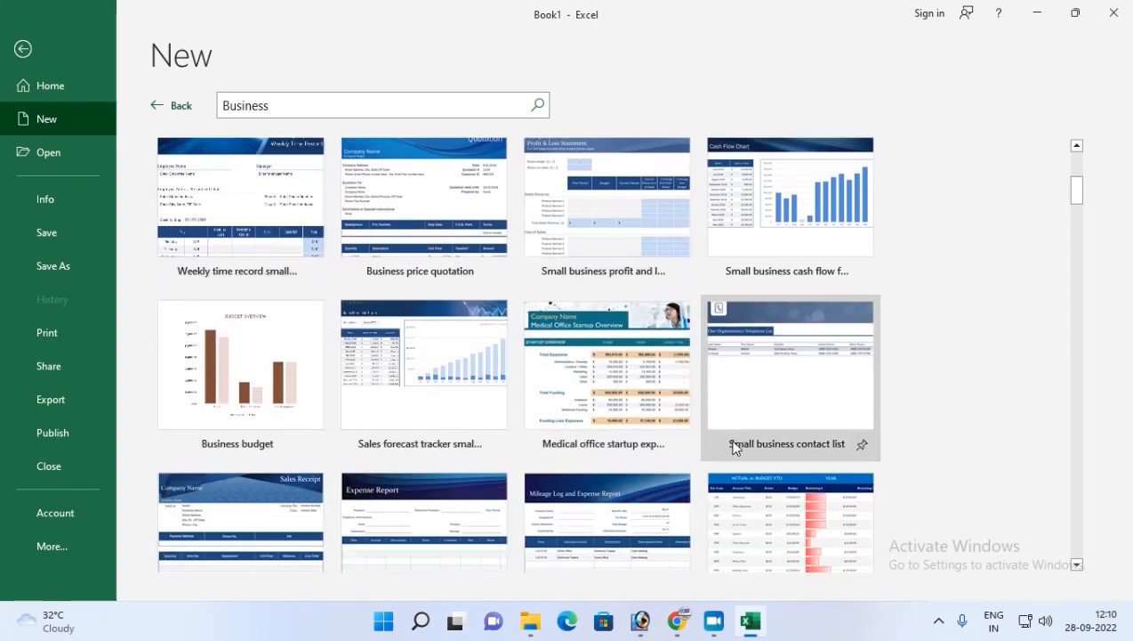
scroll(491, 510, "up", 6)
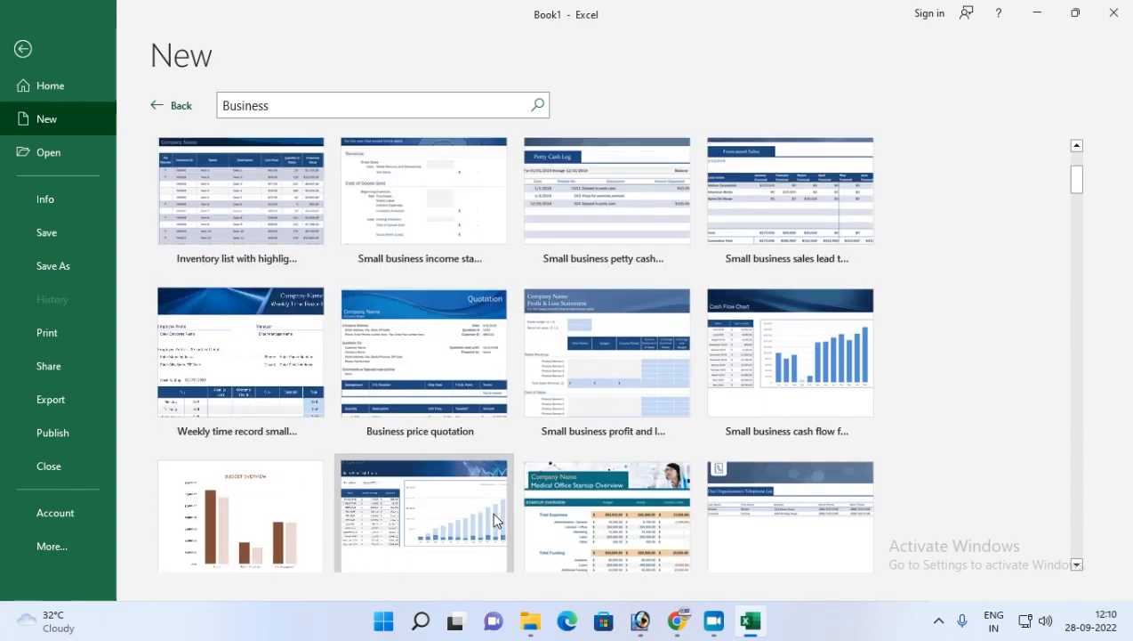
Search the online templates for "EMI CALCULATOR".
left_click(294, 105)
double_click(294, 106)
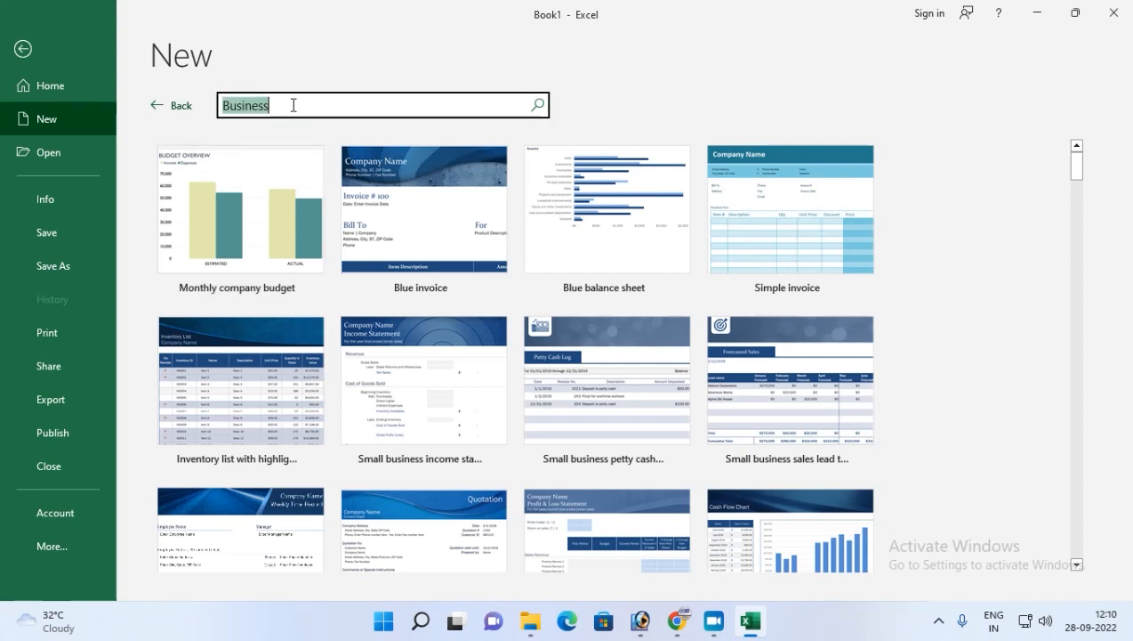
type("EMI C")
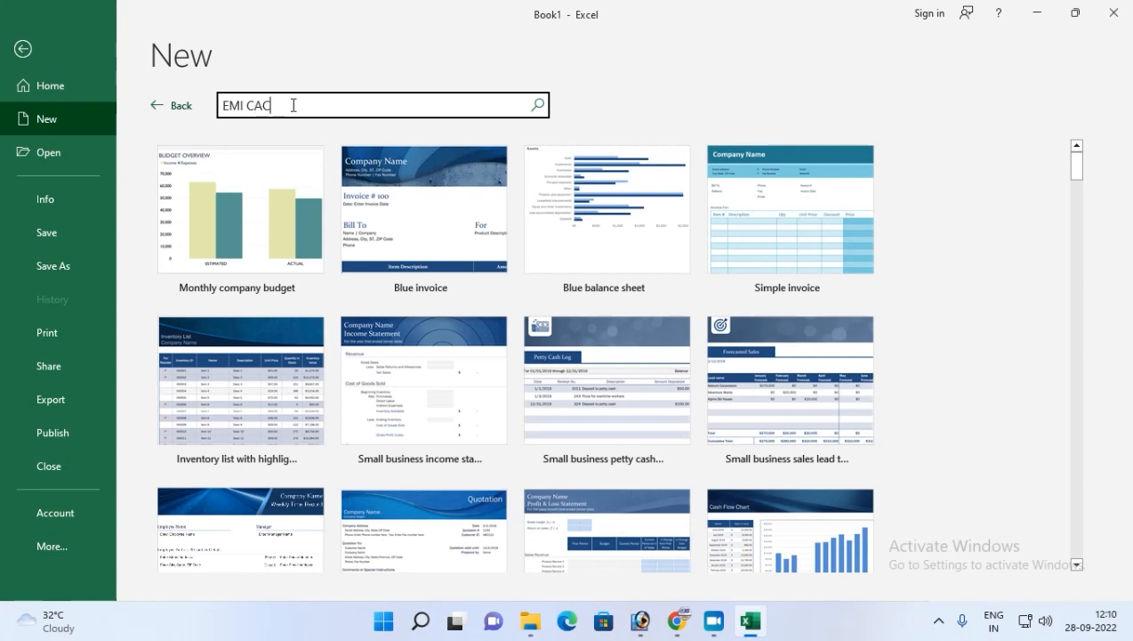
type("ALCULATOR")
key("Return")
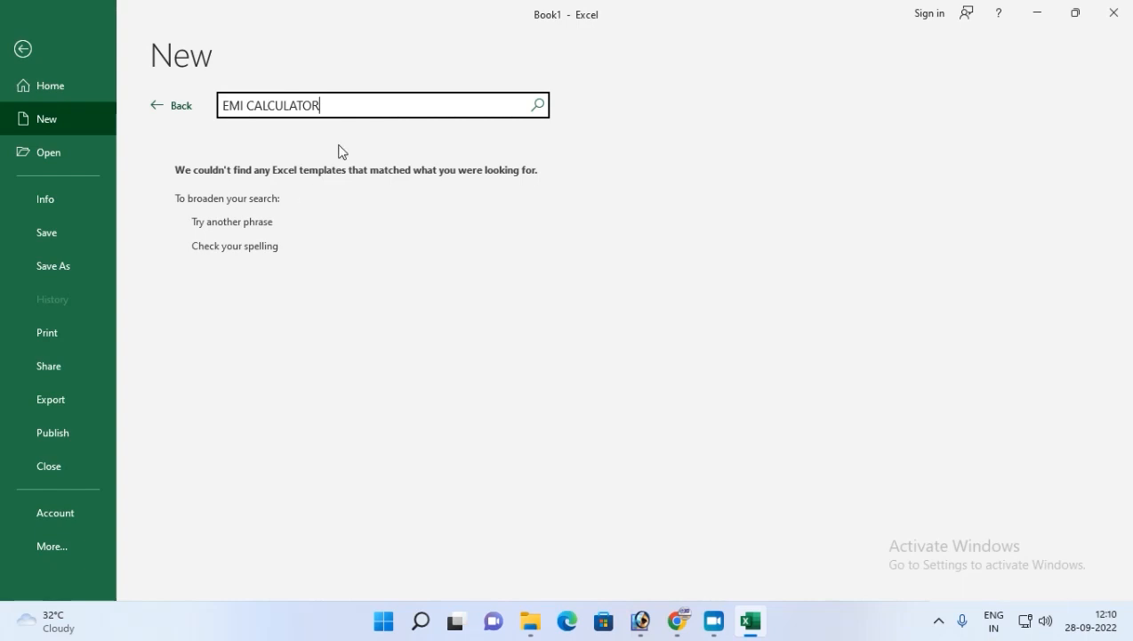
Clear the search text and go back to the template gallery.
key("BackSpace")
key("BackSpace")
key("BackSpace")
key("BackSpace")
key("BackSpace")
key("BackSpace")
key("BackSpace")
key("BackSpace")
key("BackSpace")
key("BackSpace")
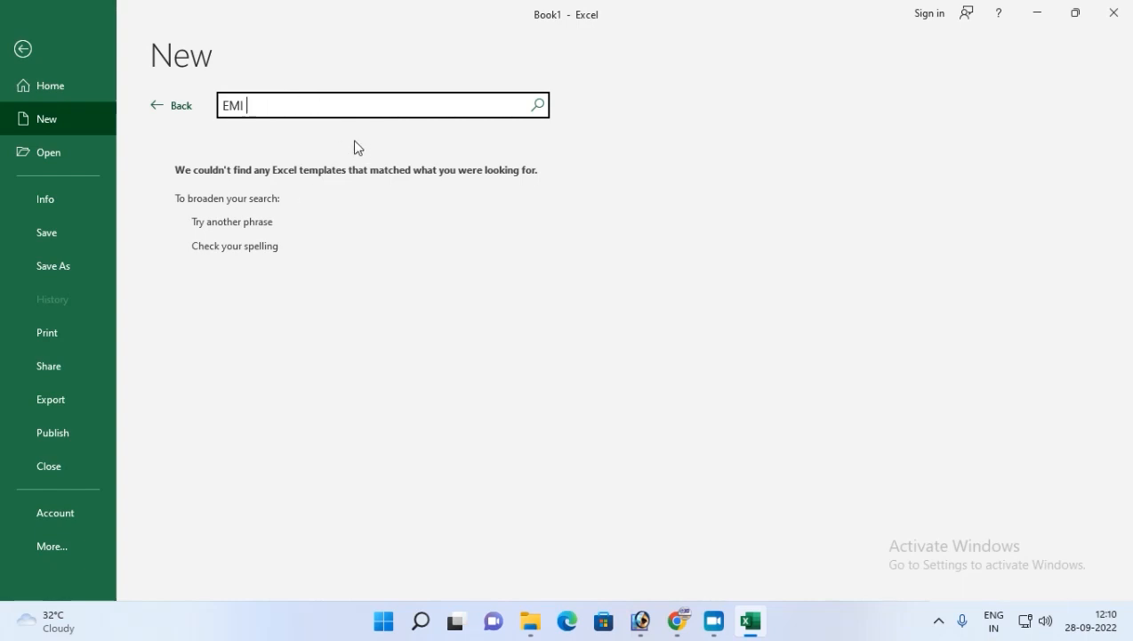
key("BackSpace")
key("BackSpace")
key("BackSpace")
key("BackSpace")
left_click(183, 106)
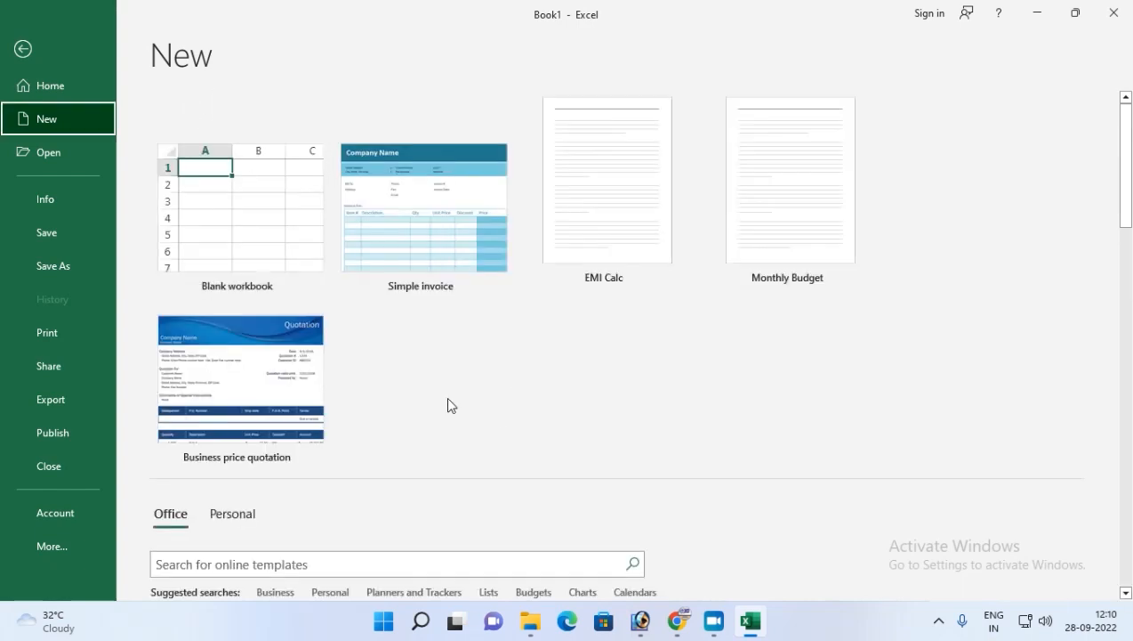
Create a new workbook from the Premium personal monthly budget template found under the Budgets suggested search.
scroll(445, 396, "down", 3)
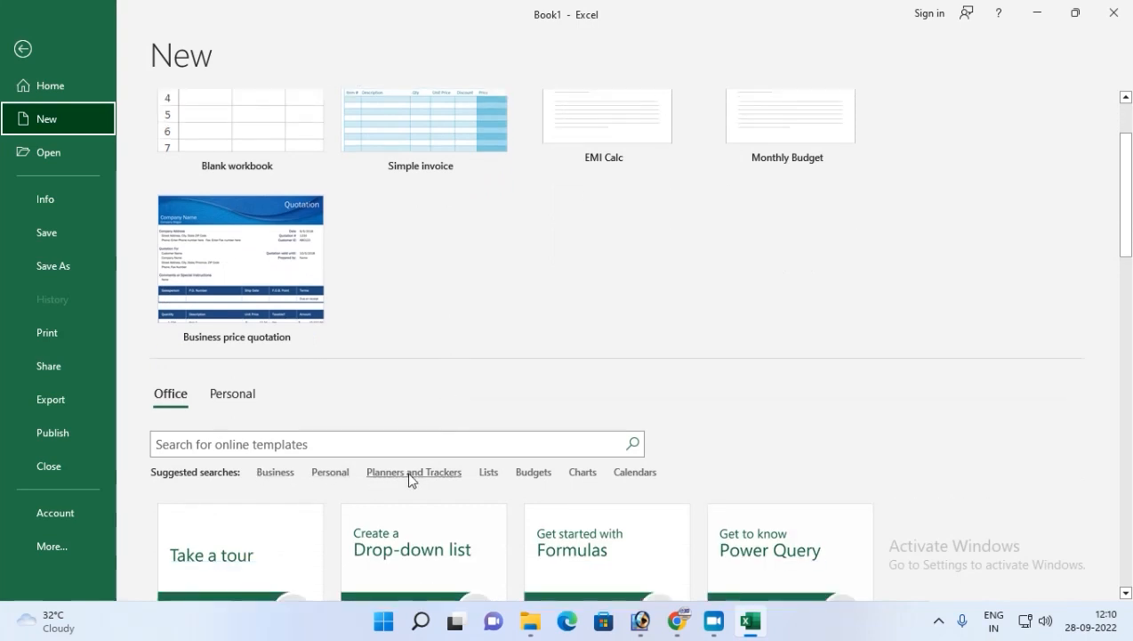
left_click(528, 474)
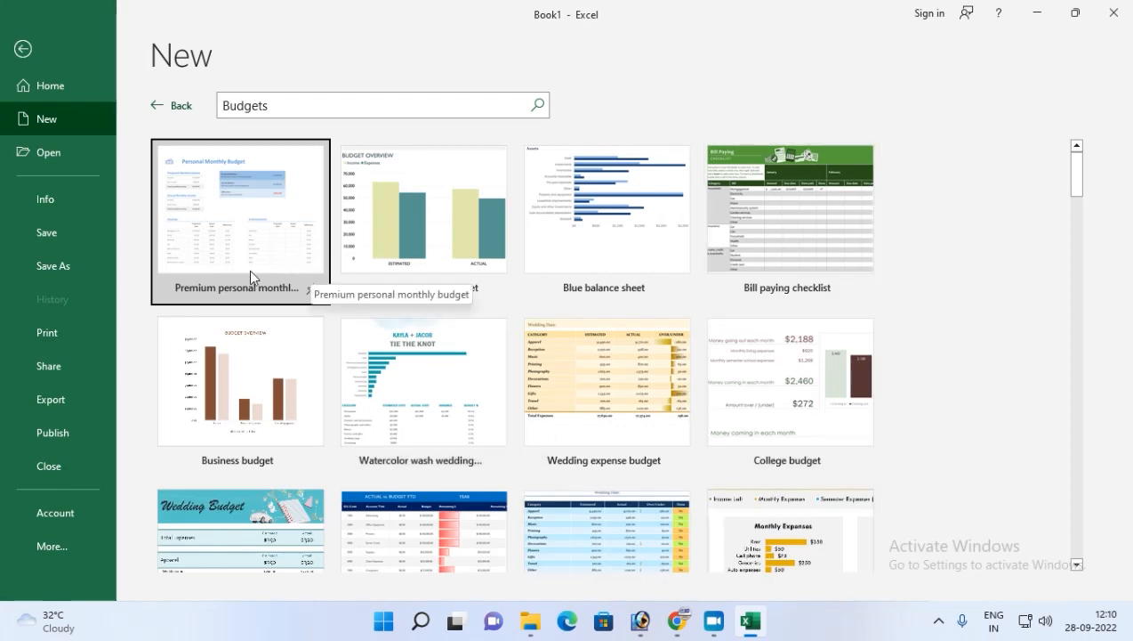
left_click(216, 233)
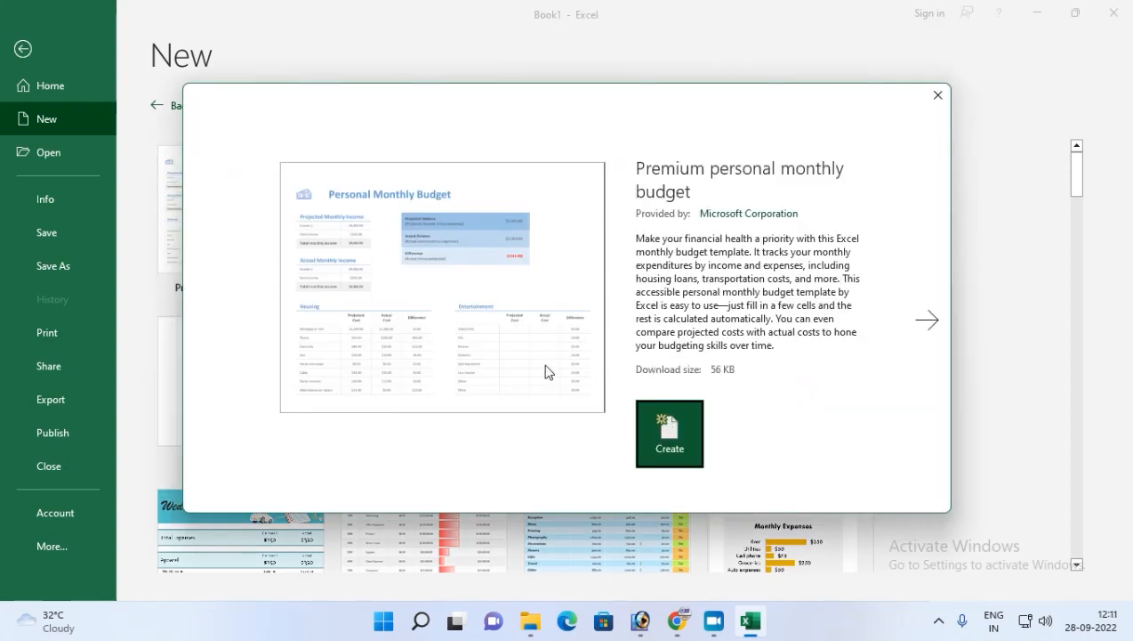
left_click(675, 452)
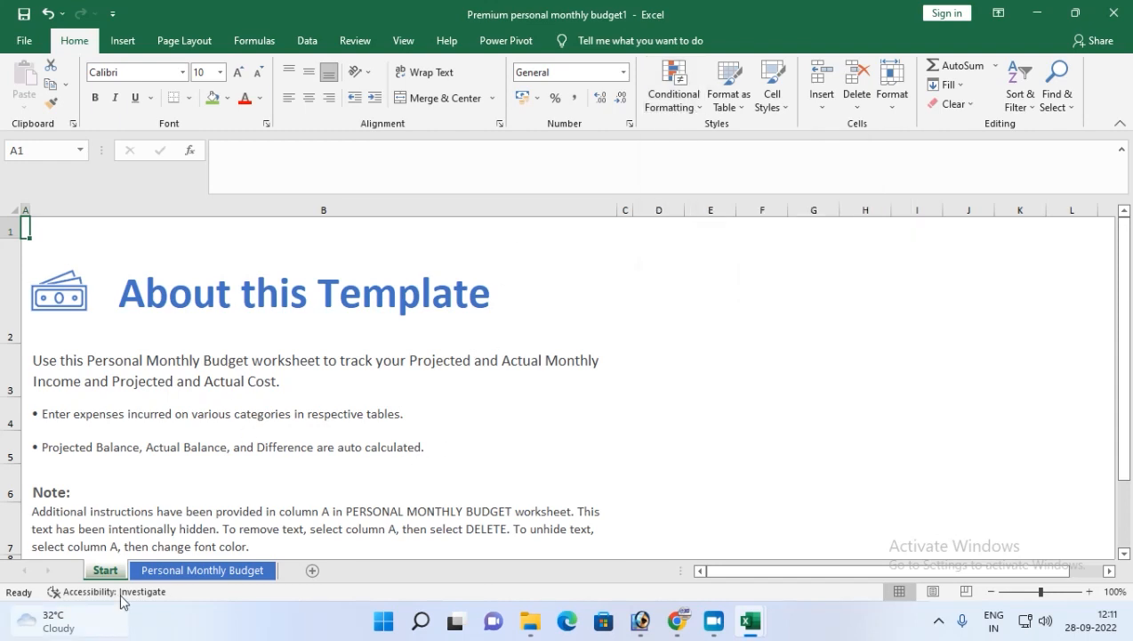
Examine the template's Start sheet and its Personal Monthly Budget sheet.
scroll(227, 409, "down", 2)
scroll(238, 411, "up", 3)
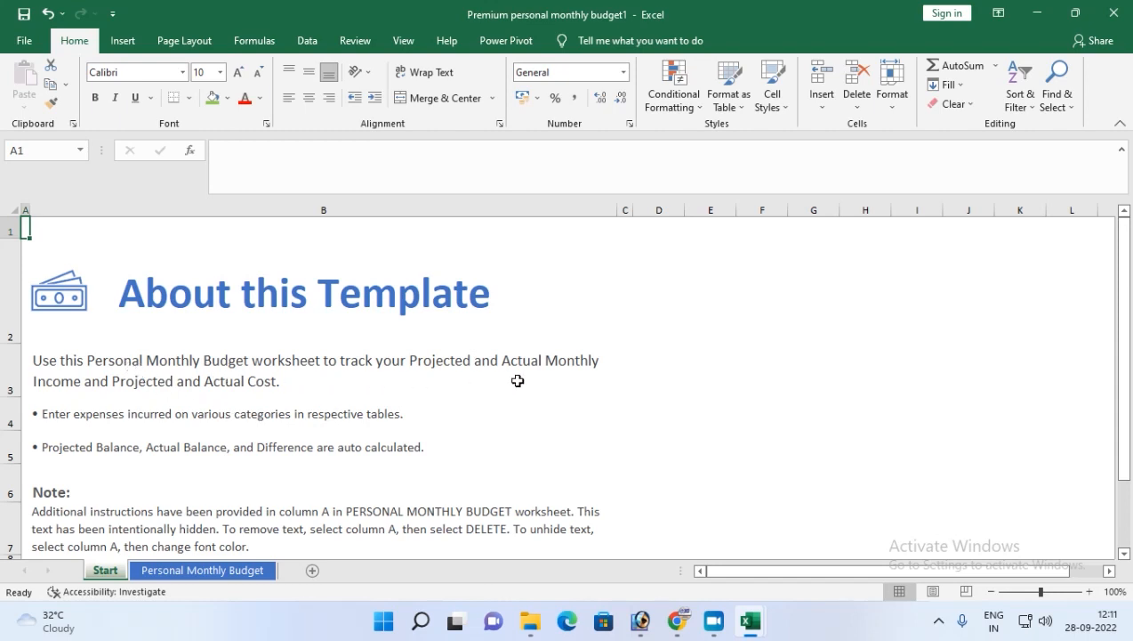
scroll(451, 393, "down", 1)
scroll(451, 393, "down", 1)
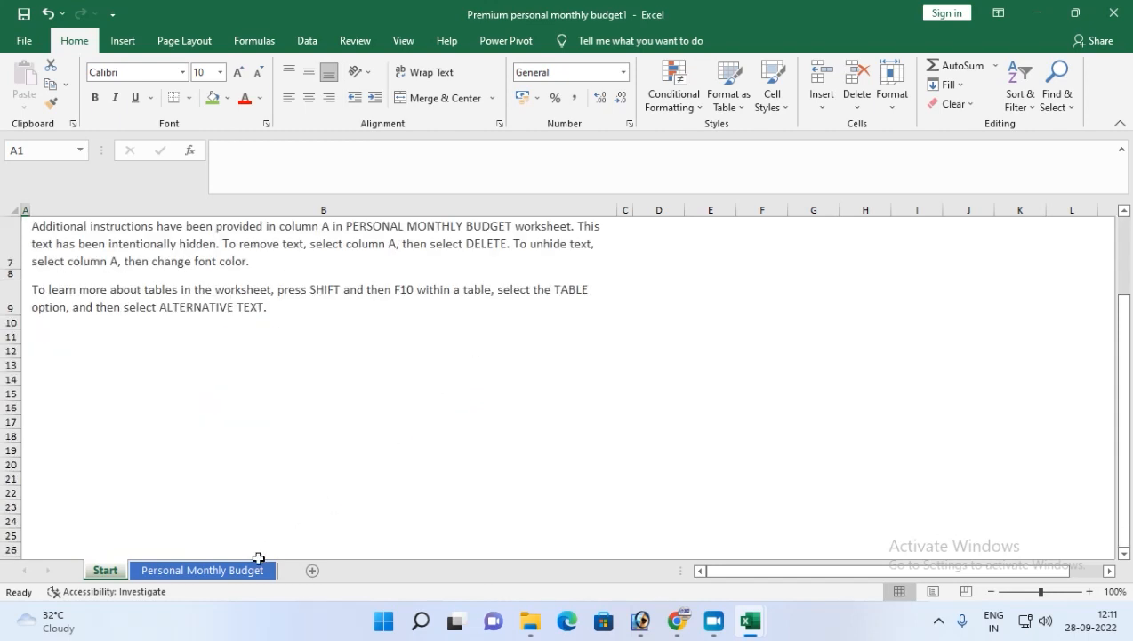
left_click(202, 574)
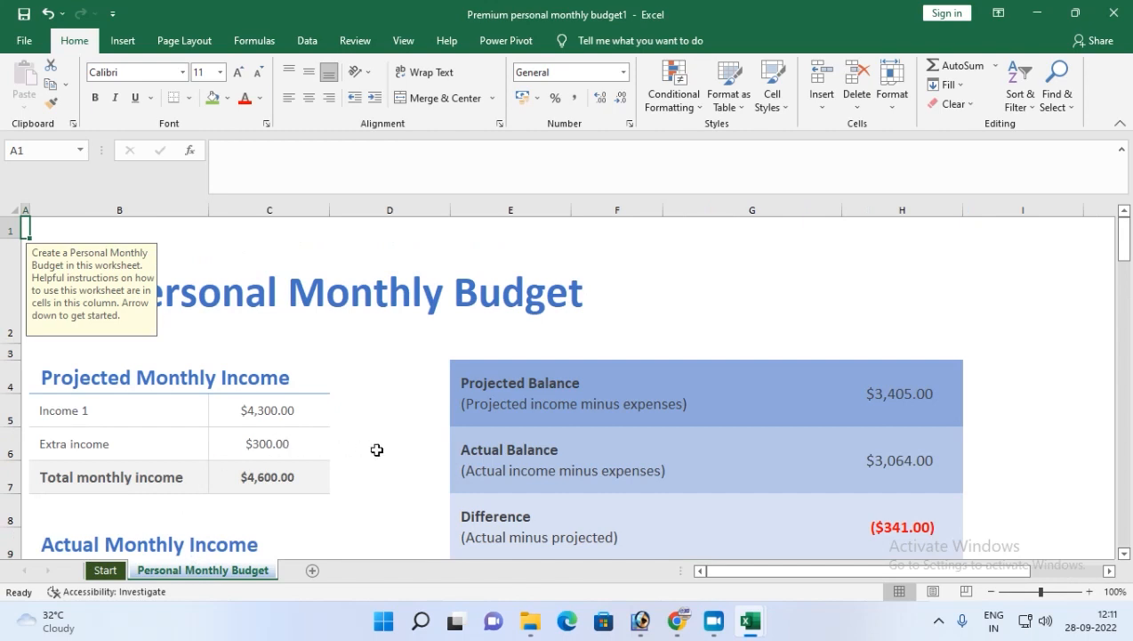
scroll(392, 461, "down", 3)
scroll(395, 464, "down", 3)
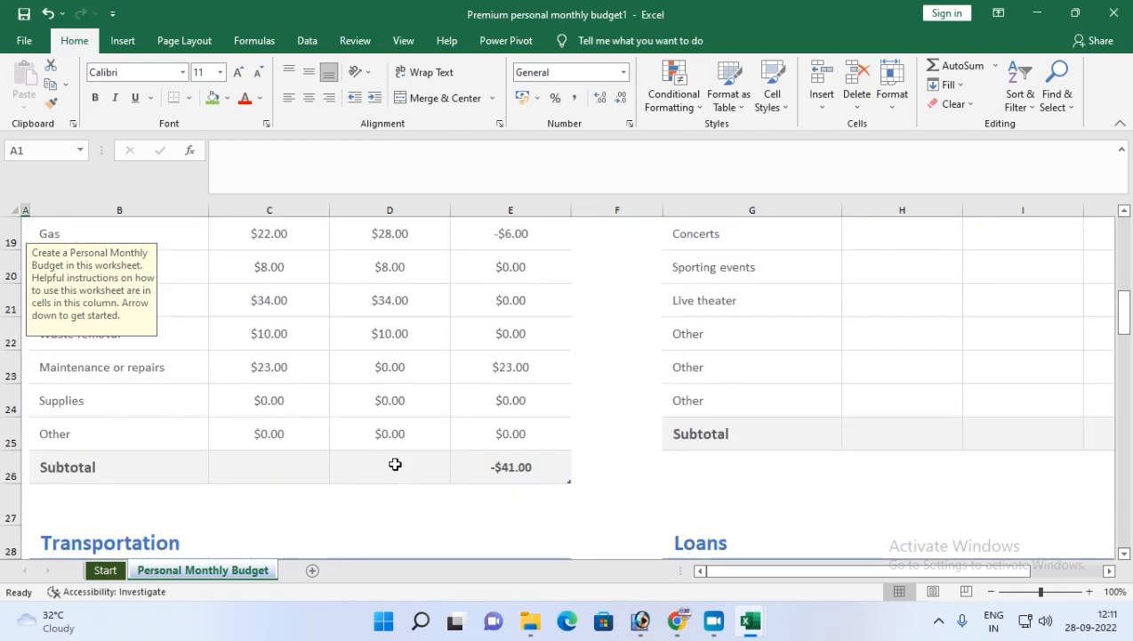
scroll(397, 464, "up", 7)
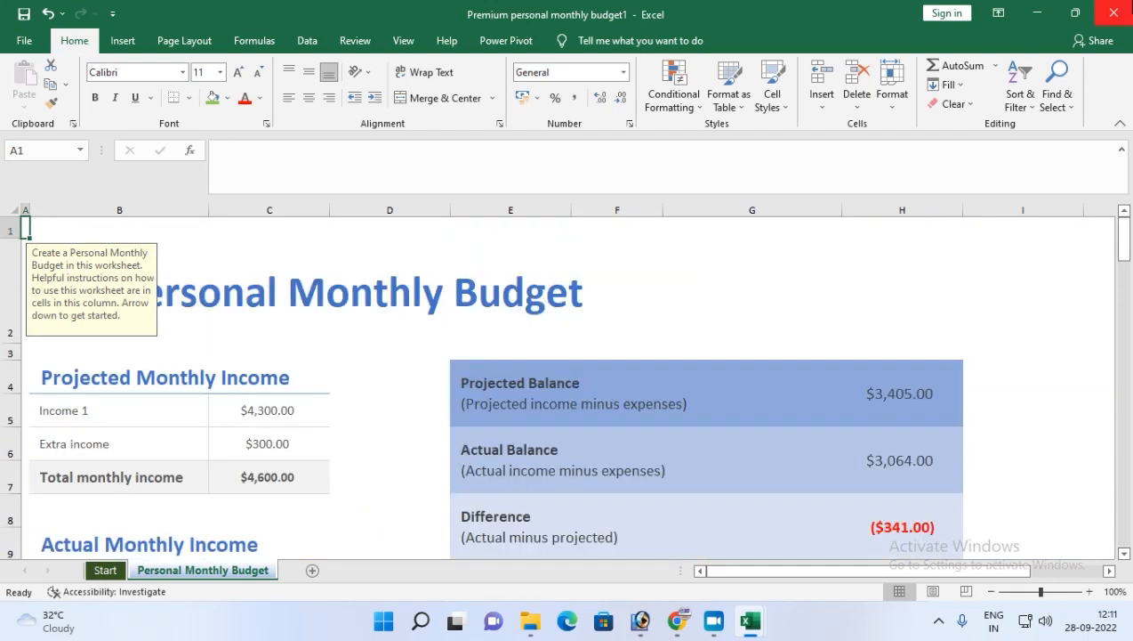
Close the budget workbook and return to the new-workbook template gallery.
left_click(1113, 12)
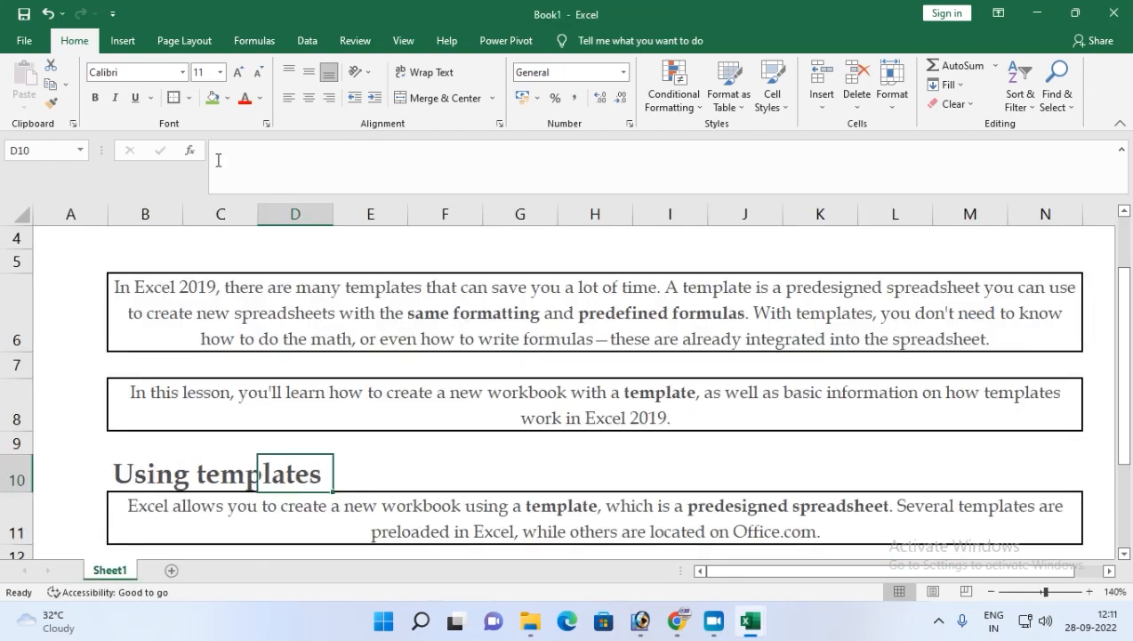
left_click(31, 42)
left_click(52, 125)
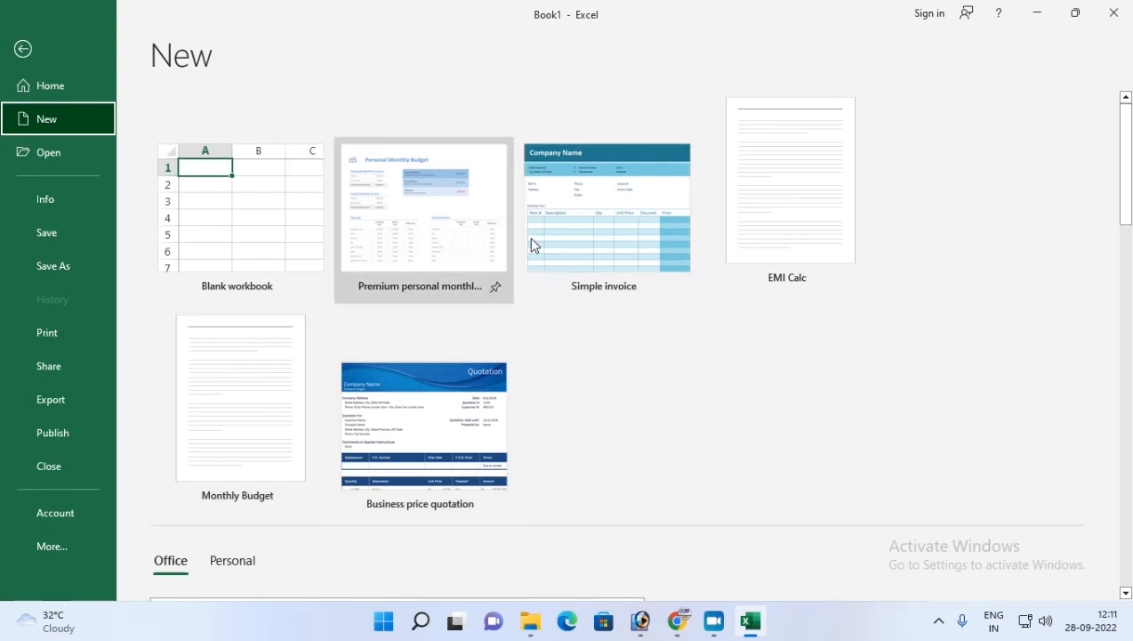
Create a new workbook from the Loan amortization schedule template under Planners and Trackers.
scroll(633, 397, "down", 5)
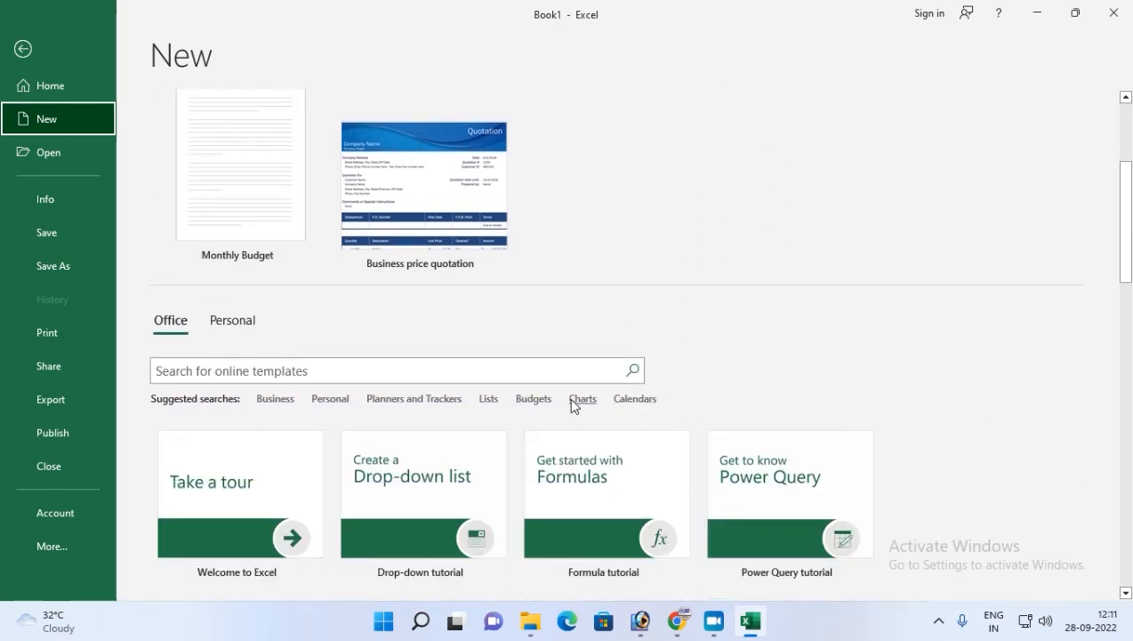
left_click(401, 404)
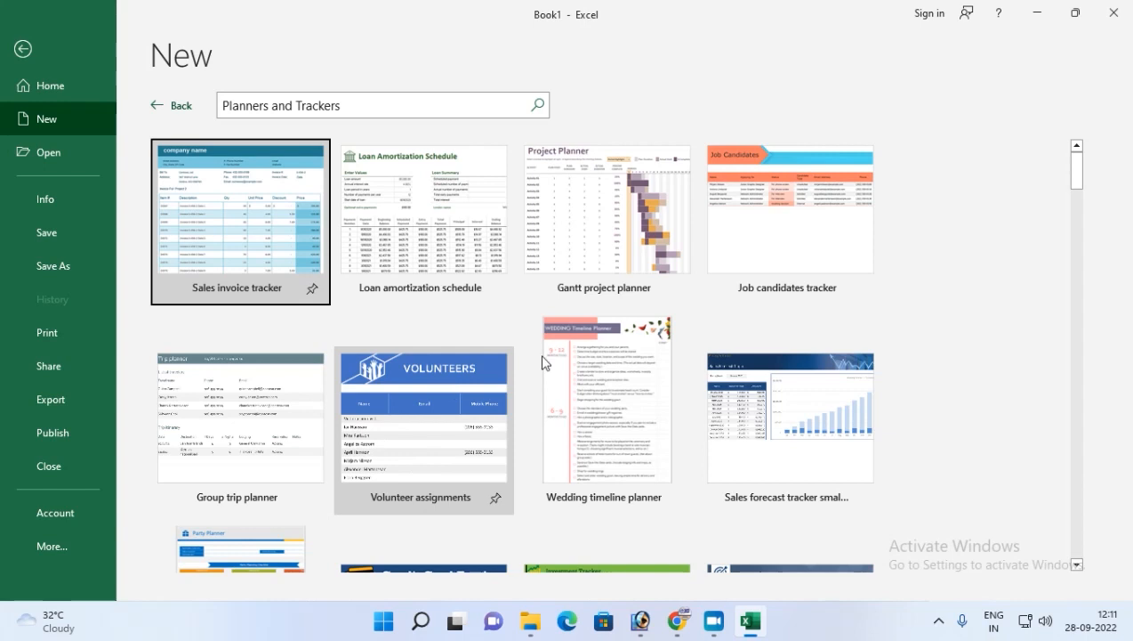
left_click(425, 263)
left_click(667, 462)
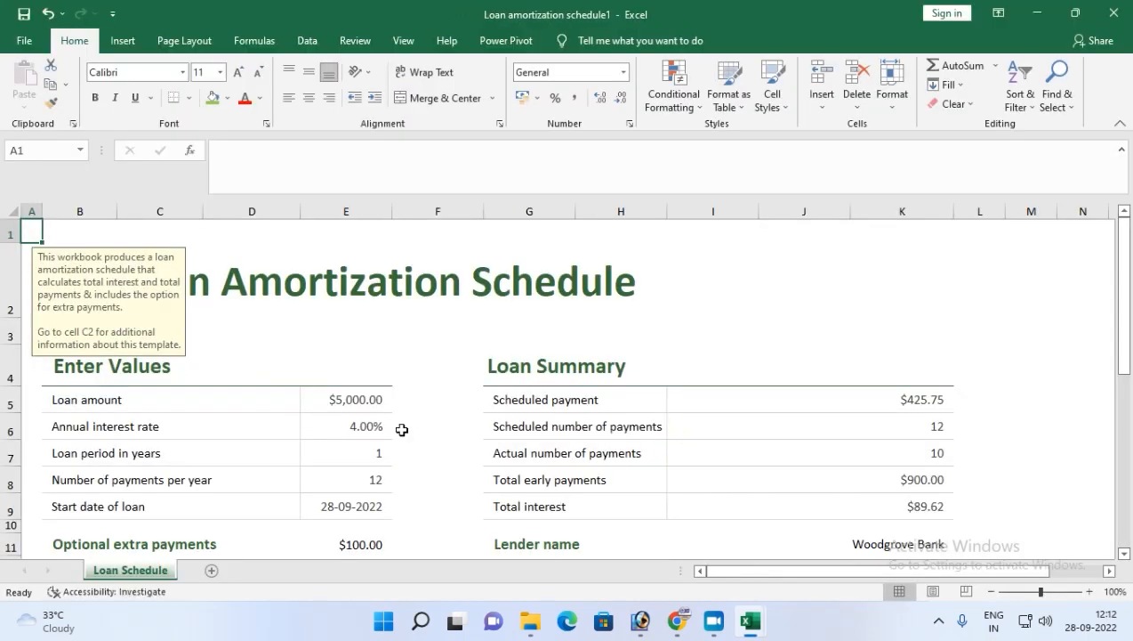
Set the loan amount to 100000 in the Enter Values section.
scroll(342, 445, "down", 1)
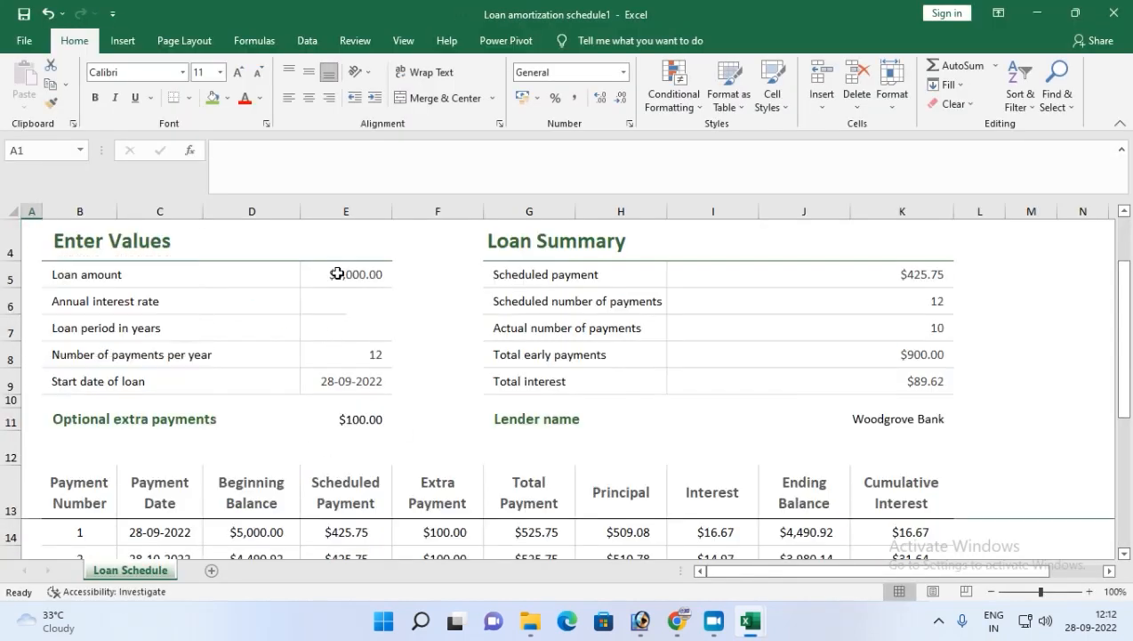
left_click(337, 270)
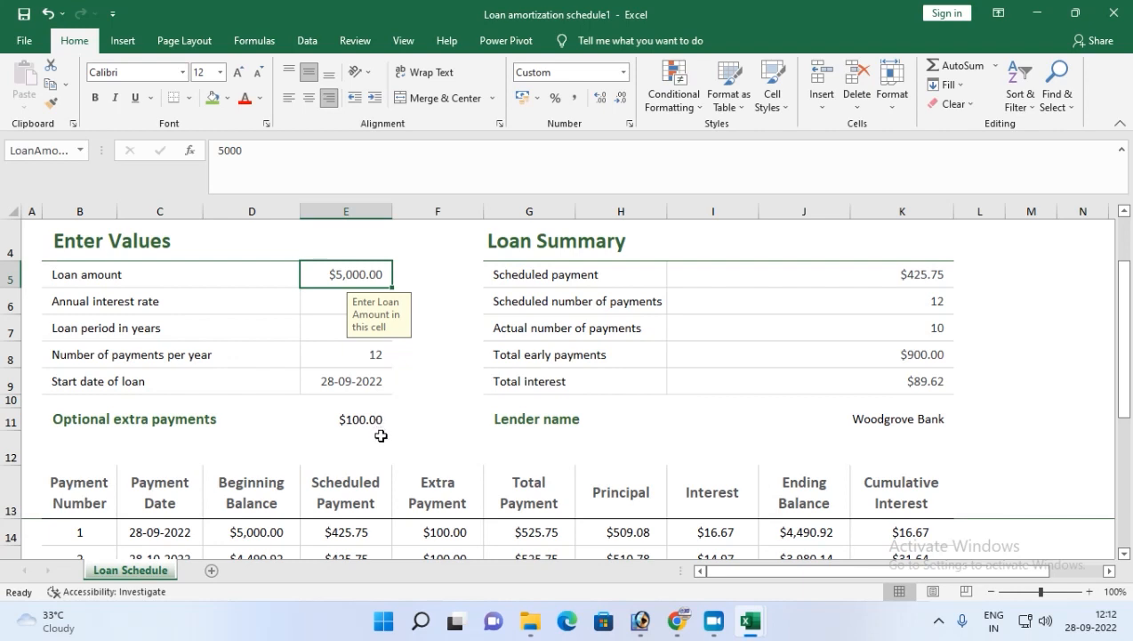
left_click(338, 273)
type("100000")
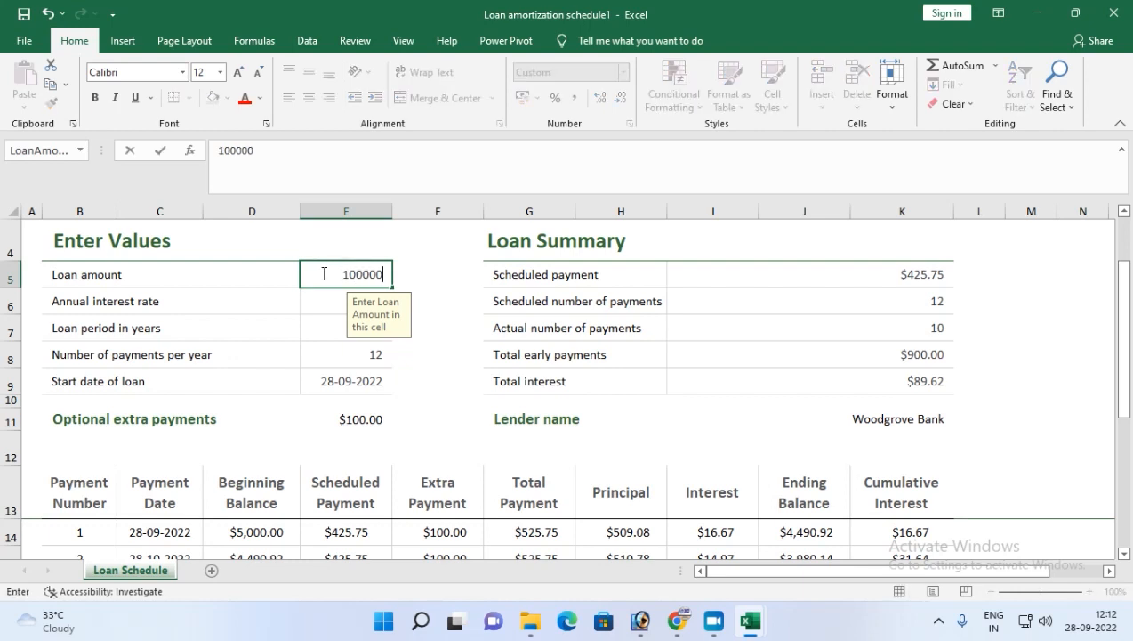
key("Return")
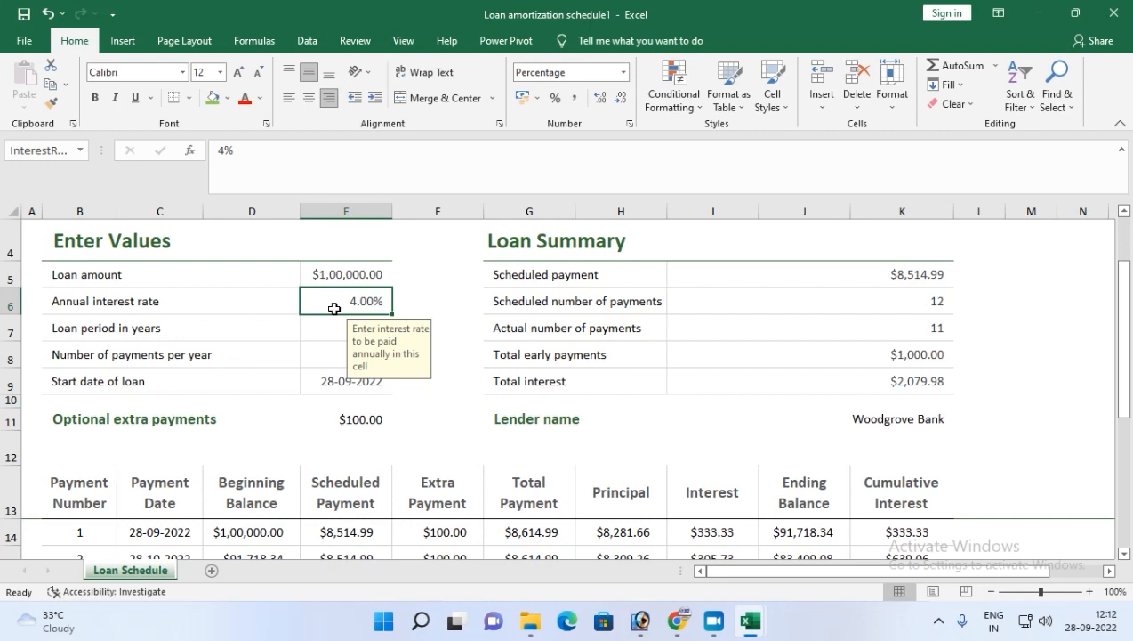
Set the annual interest rate to 11% and the loan period to 2 years.
type("11")
key("Return")
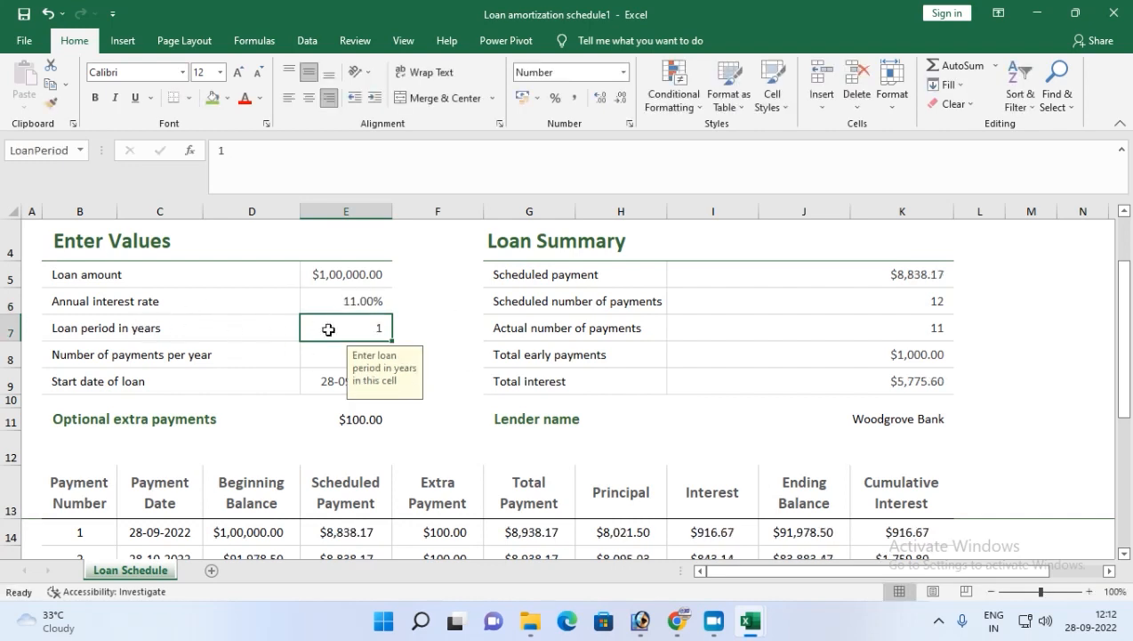
type("2")
key("Return")
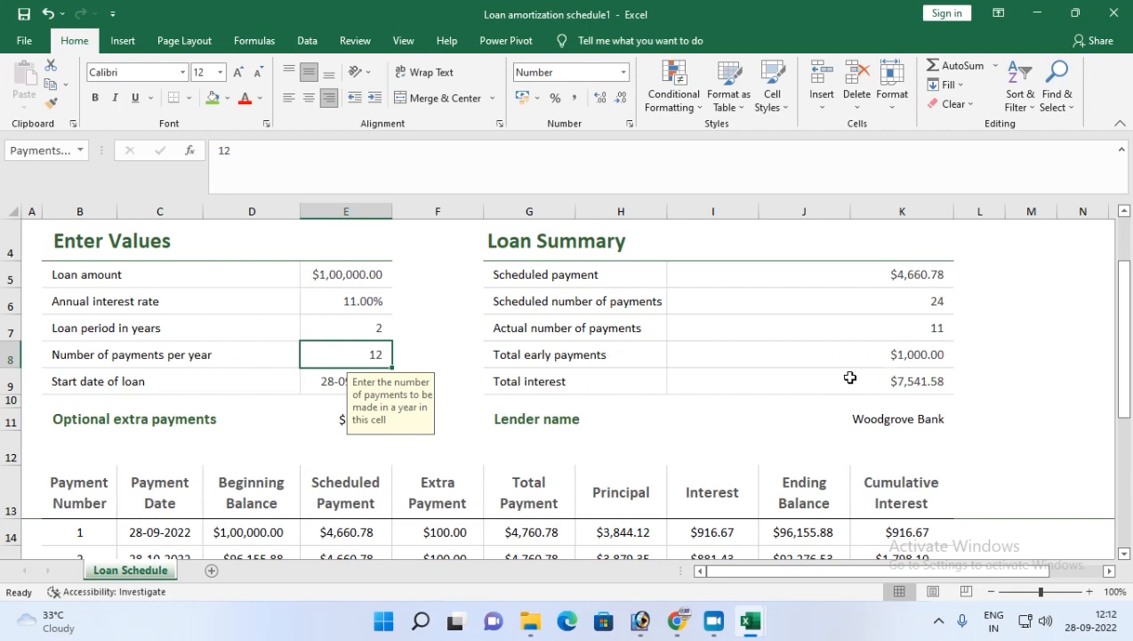
Set the optional extra payments to 0.
left_click(900, 336)
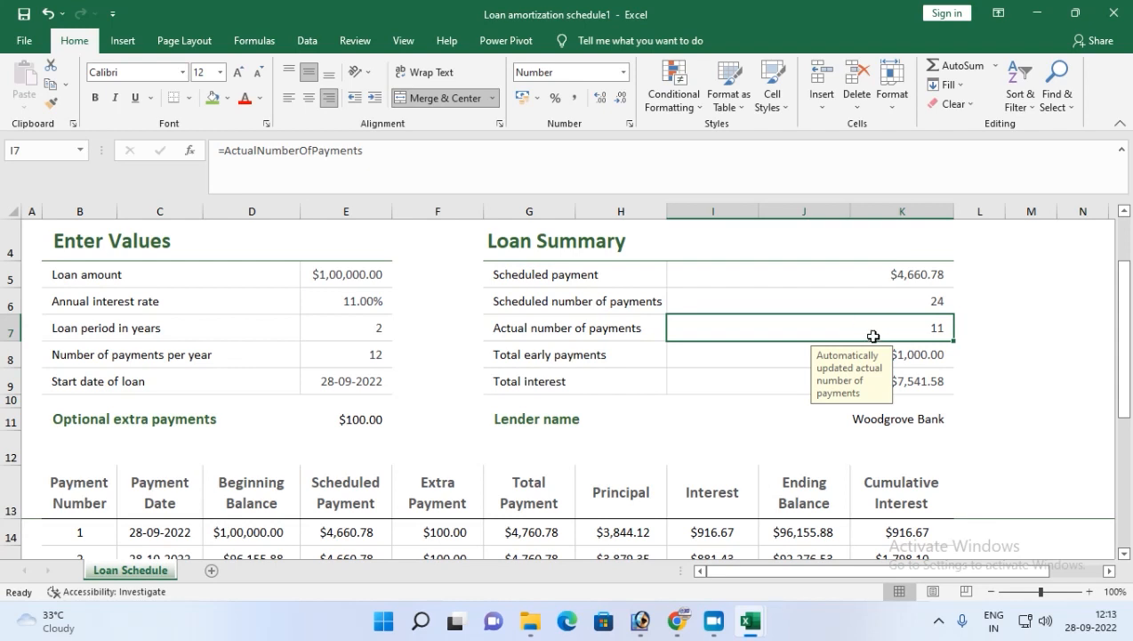
left_click(693, 352)
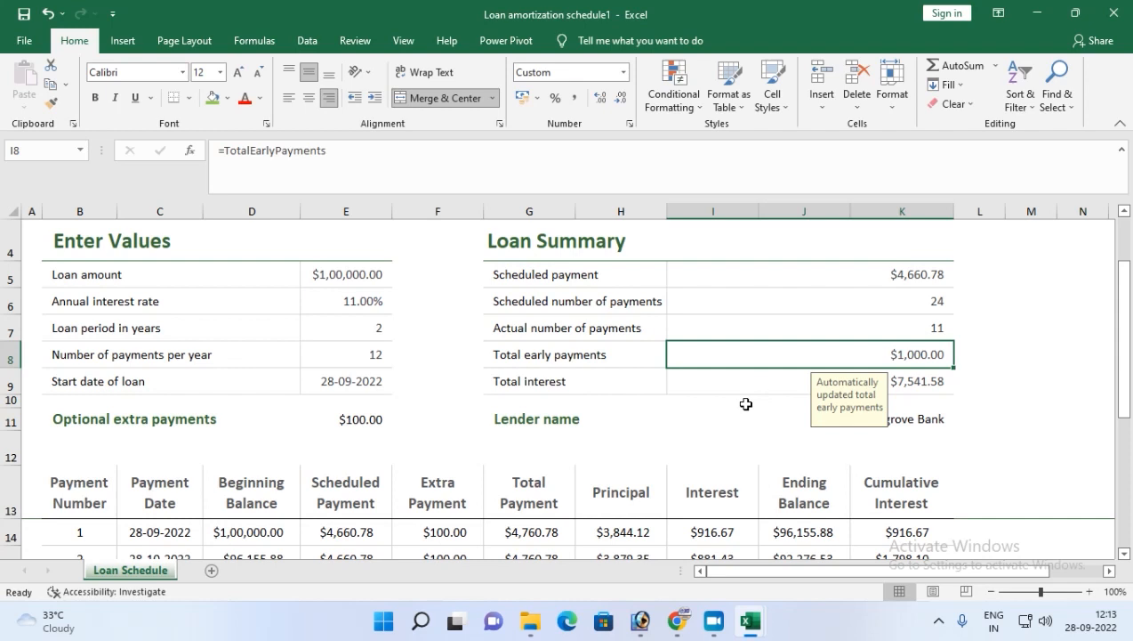
left_click(782, 385)
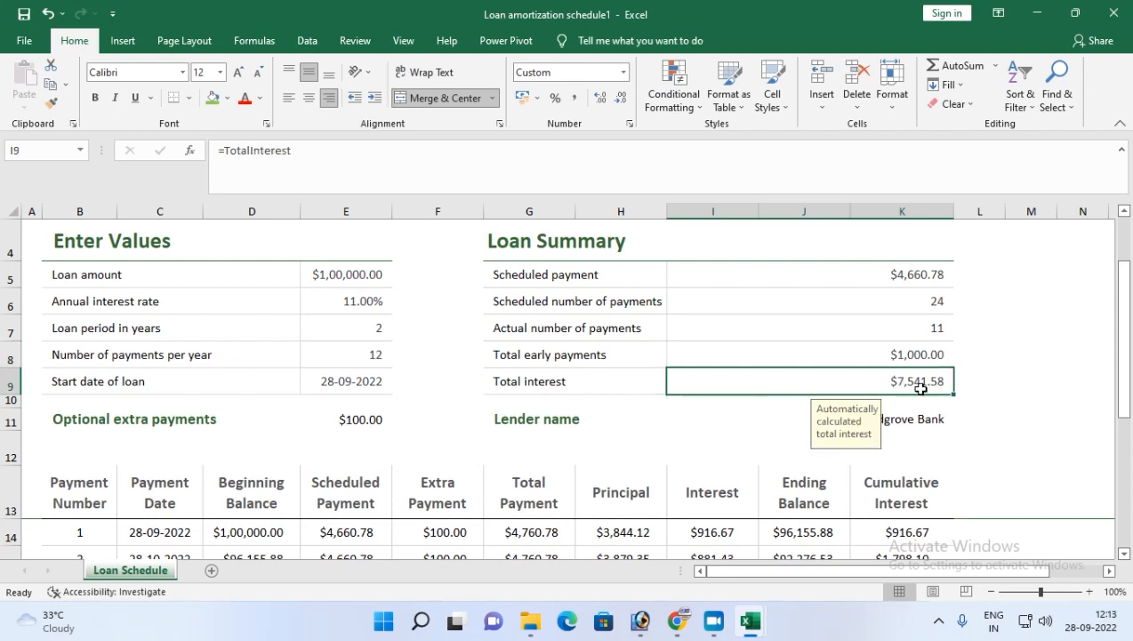
scroll(623, 430, "down", 1)
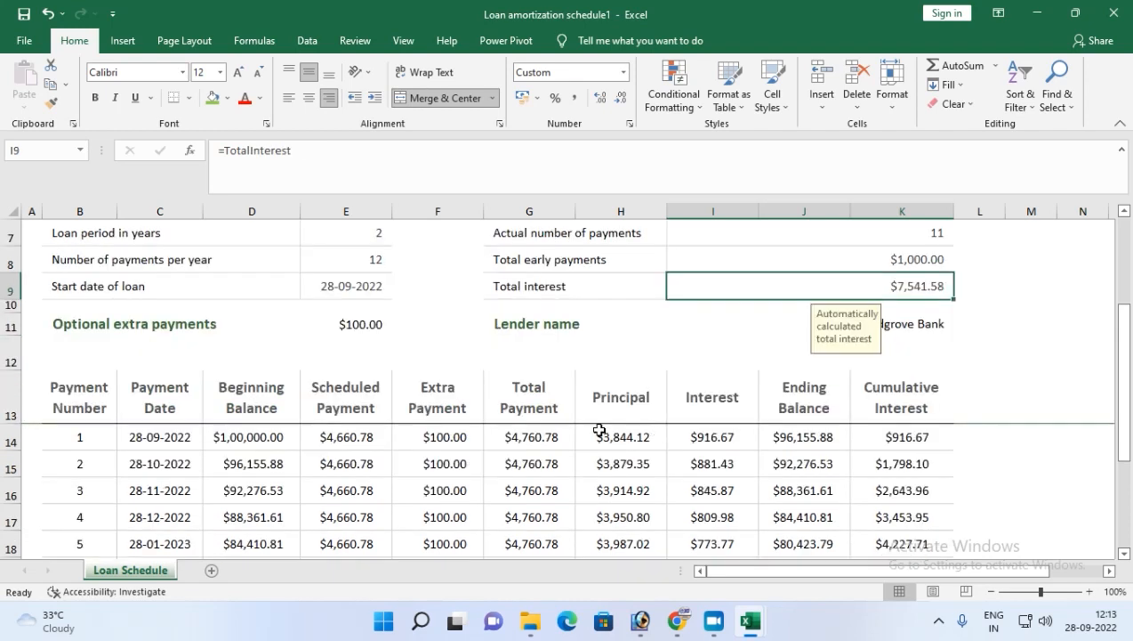
scroll(801, 333, "up", 1)
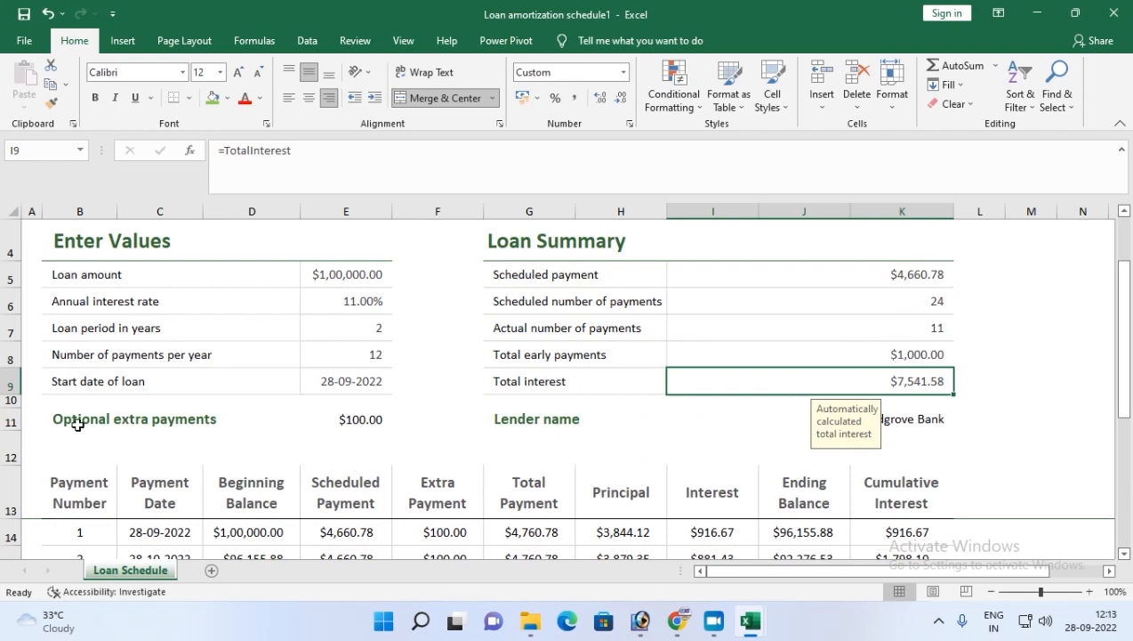
left_click(339, 422)
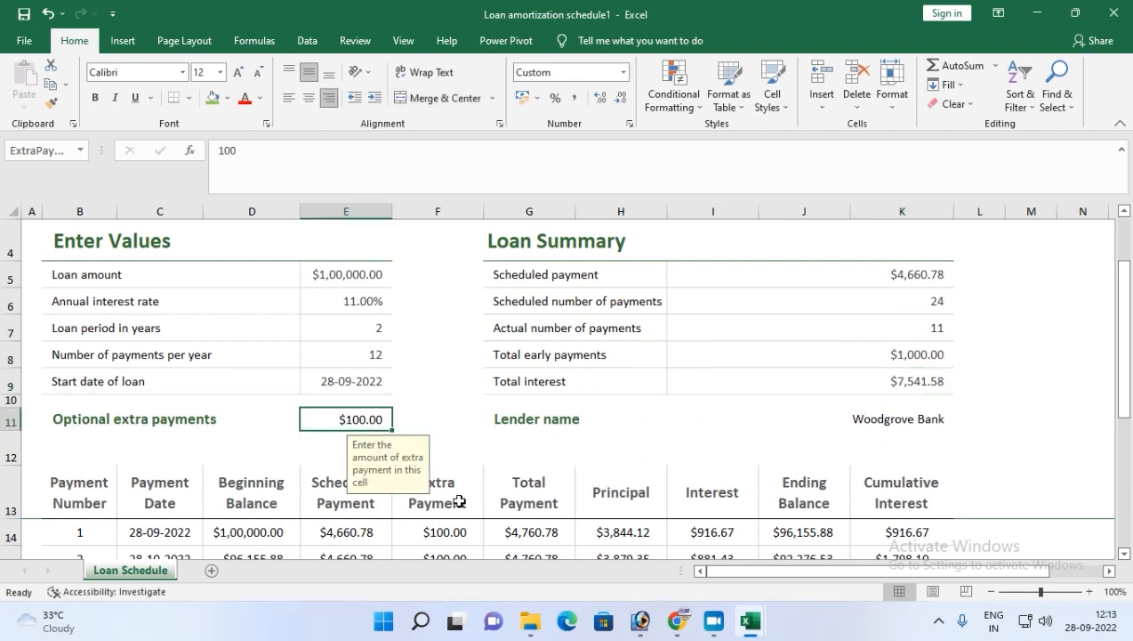
type("0")
key("Return")
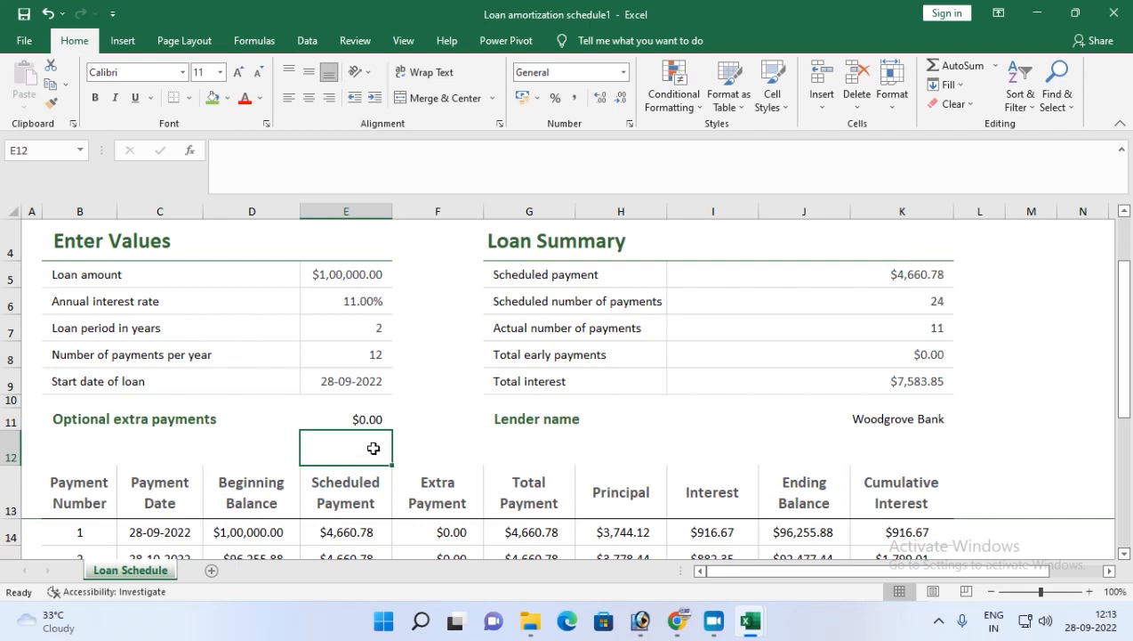
Examine the payment schedule table and the formulas in its Beginning Balance and Scheduled Payment cells.
left_click(350, 418)
scroll(522, 505, "down", 1)
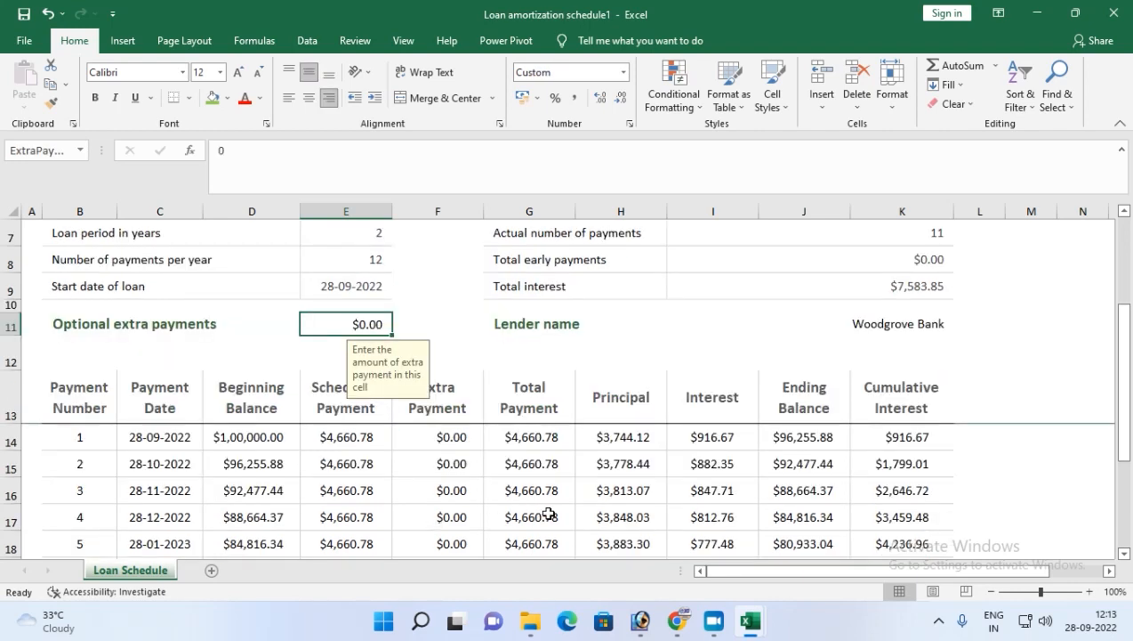
scroll(546, 511, "up", 2)
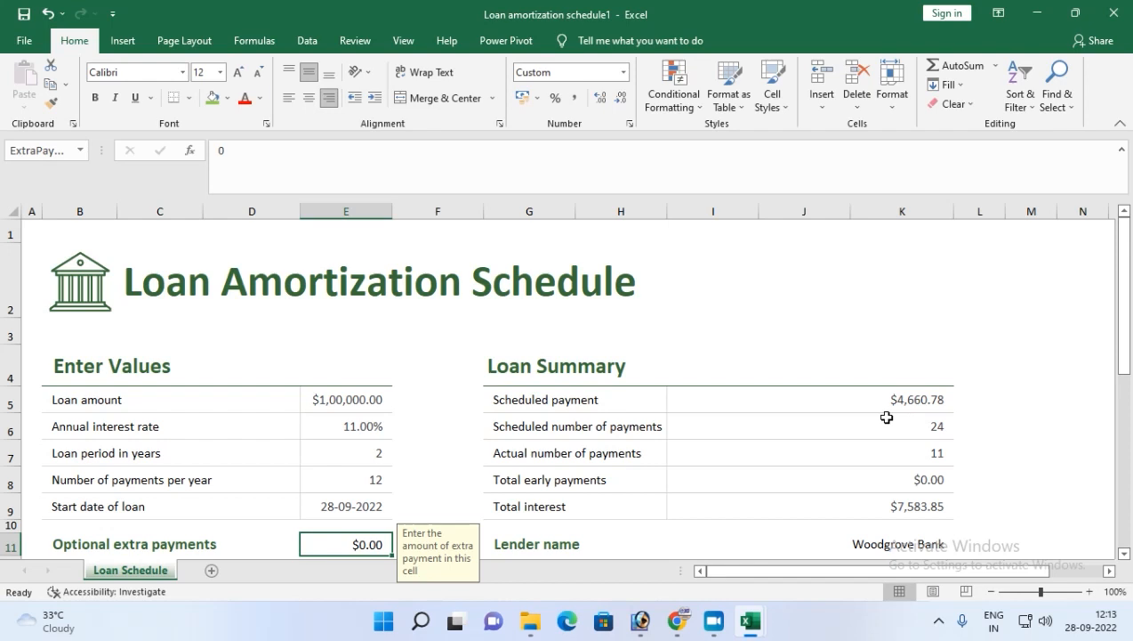
scroll(880, 415, "down", 2)
scroll(177, 434, "down", 2)
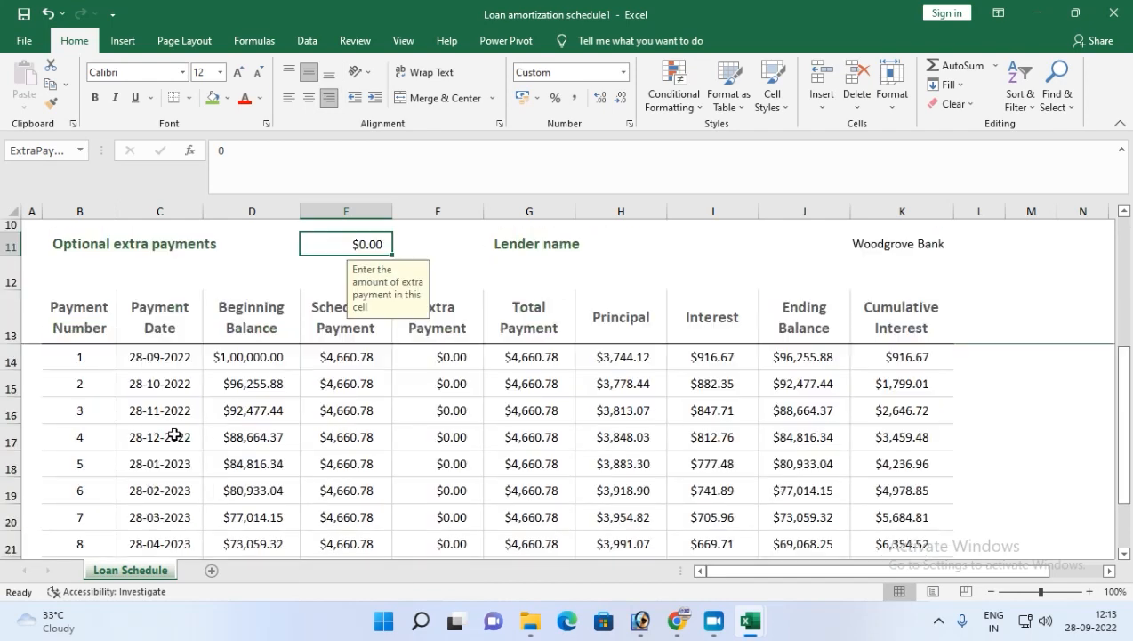
scroll(76, 462, "down", 1)
scroll(77, 461, "up", 1)
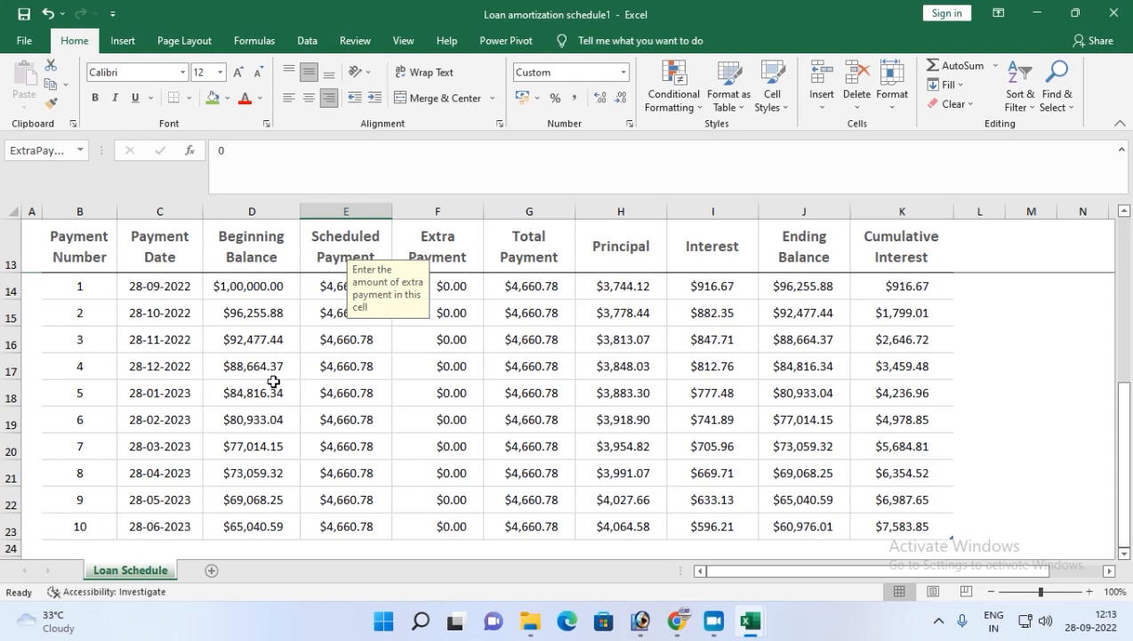
left_click(241, 290)
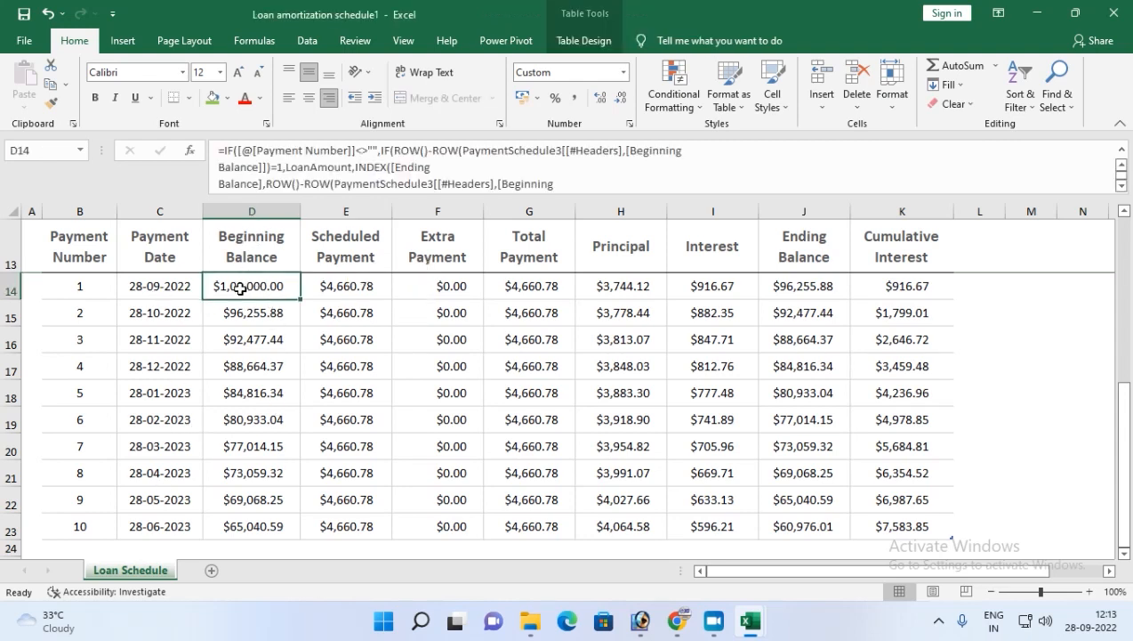
left_click(252, 316)
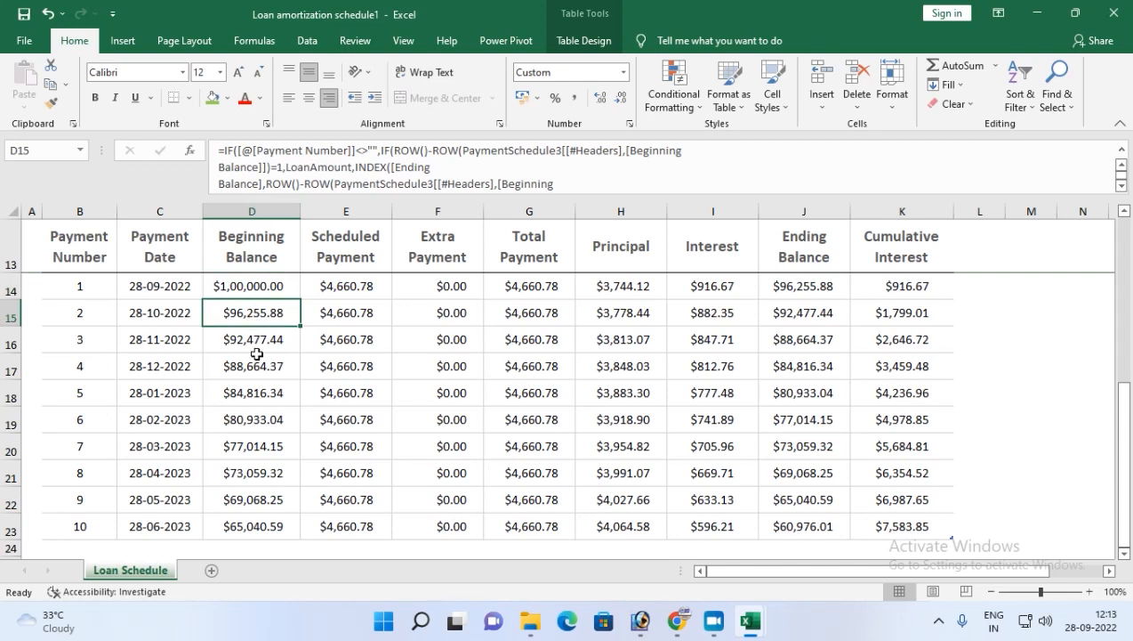
left_click(247, 336)
left_click(242, 367)
left_click(249, 395)
left_click(250, 420)
left_click(247, 447)
left_click(246, 500)
left_click(351, 293)
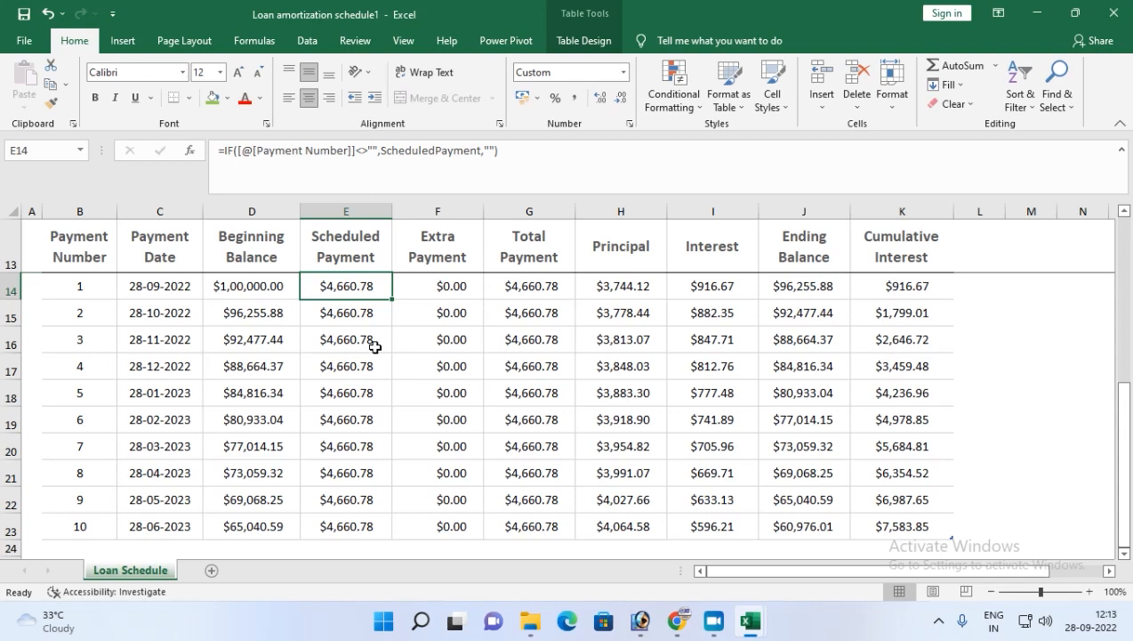
scroll(375, 347, "up", 3)
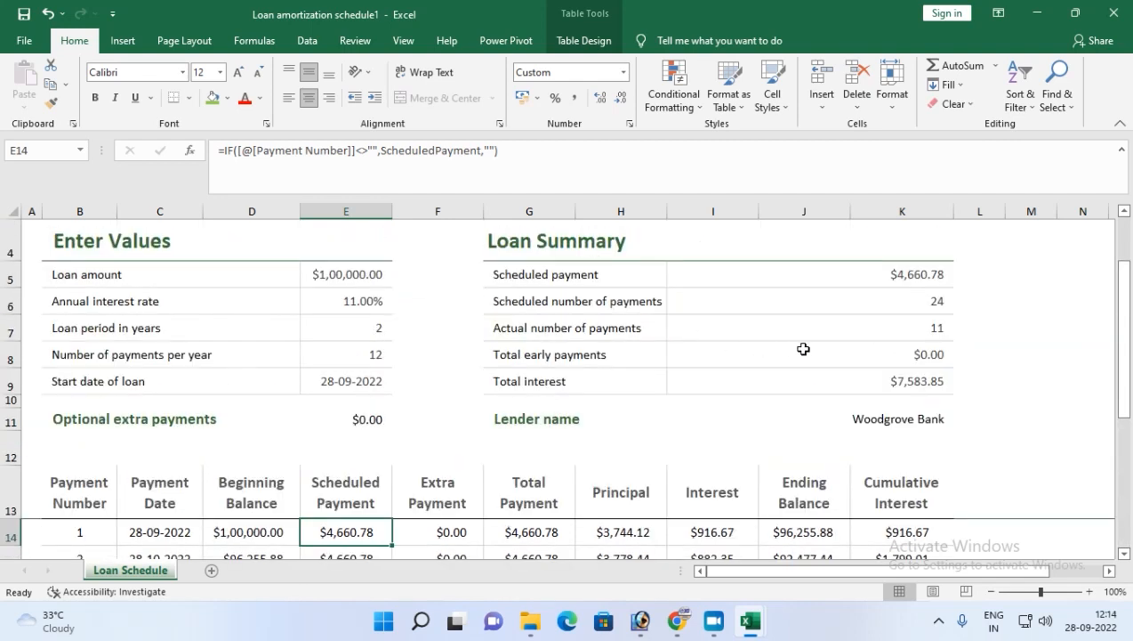
Overwrite the actual number of payments with 24.
left_click(863, 340)
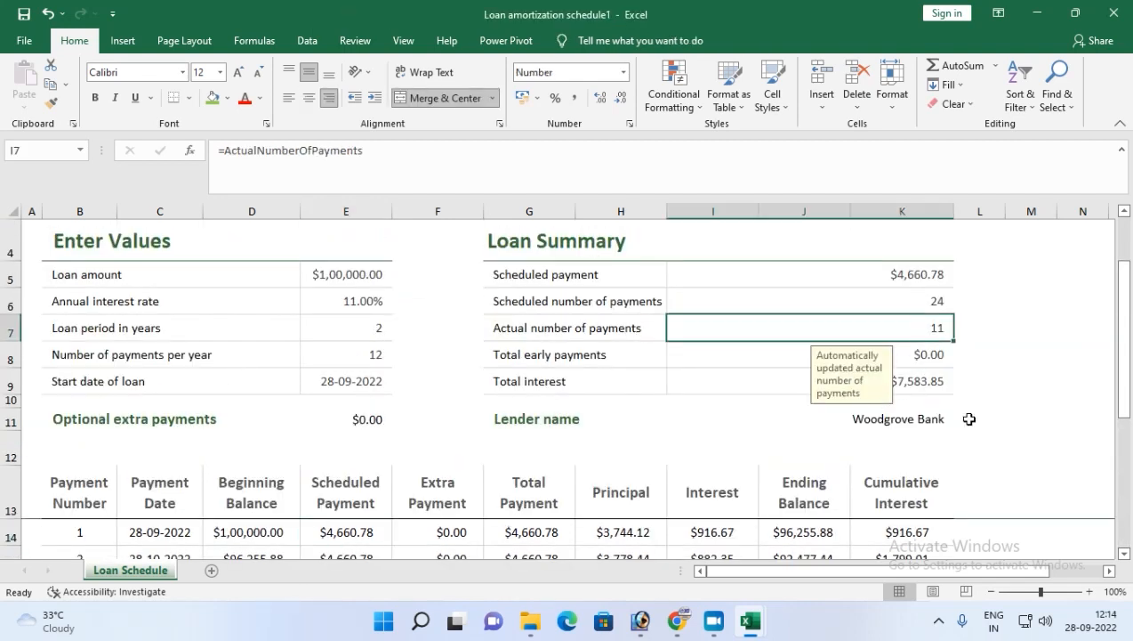
type("24")
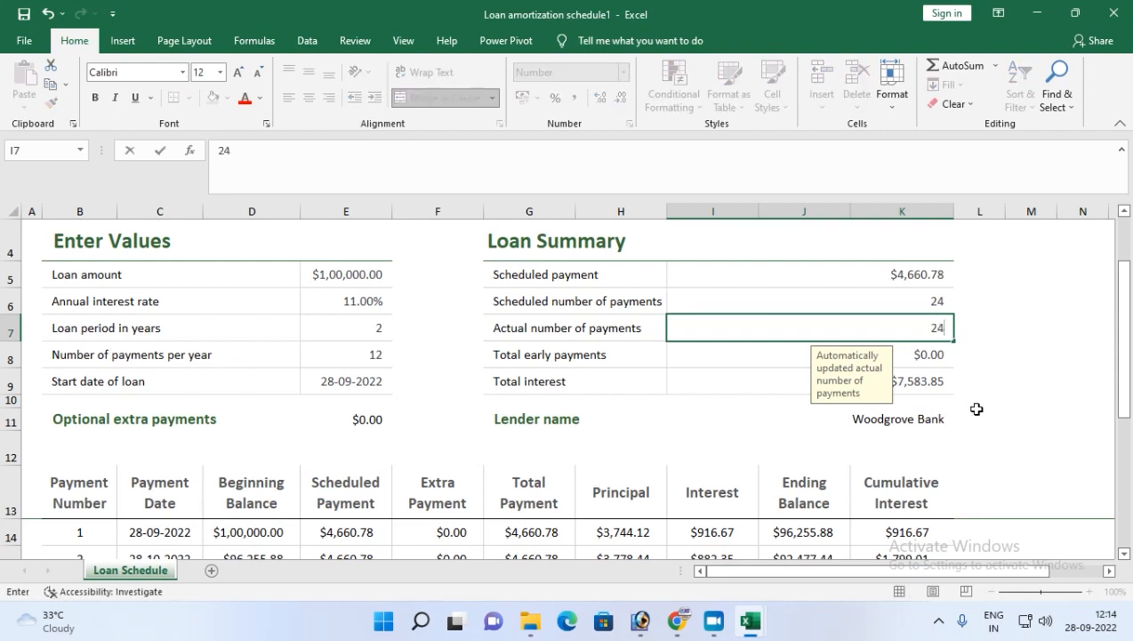
key("Return")
scroll(531, 377, "down", 3)
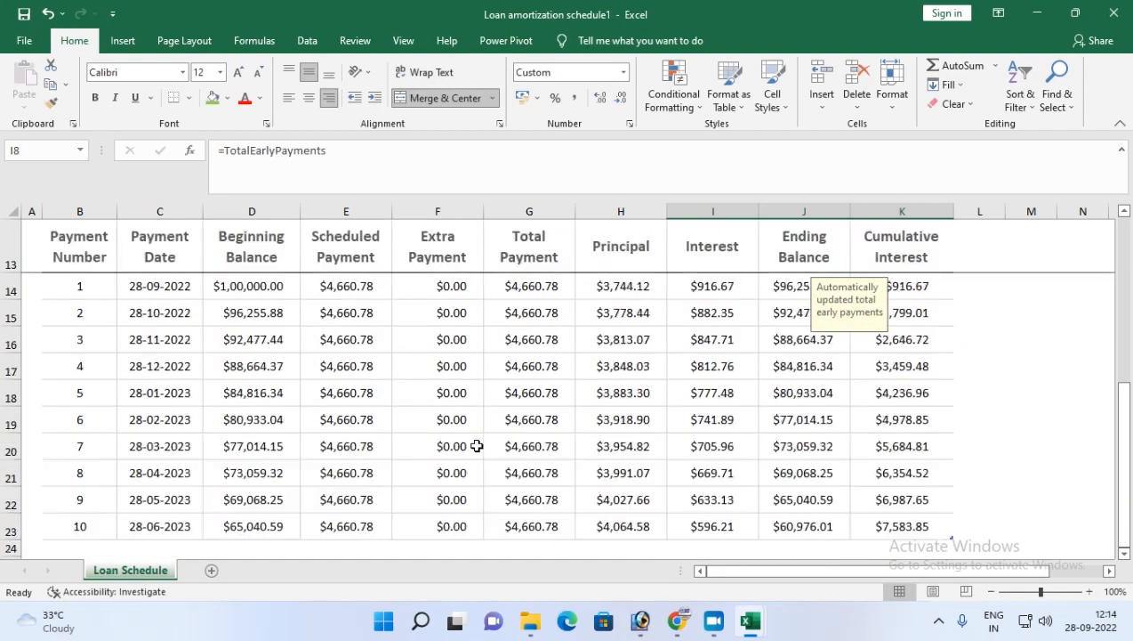
scroll(477, 446, "up", 3)
Set the actual number of payments to 0.
left_click(926, 332)
type("0")
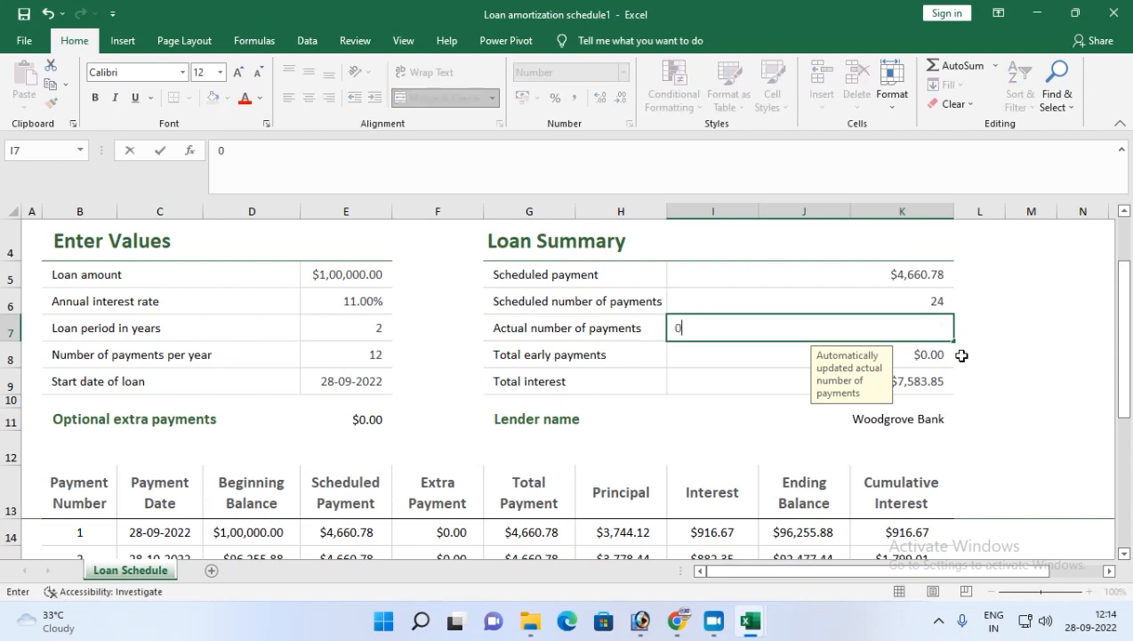
key("Return")
scroll(382, 508, "down", 1)
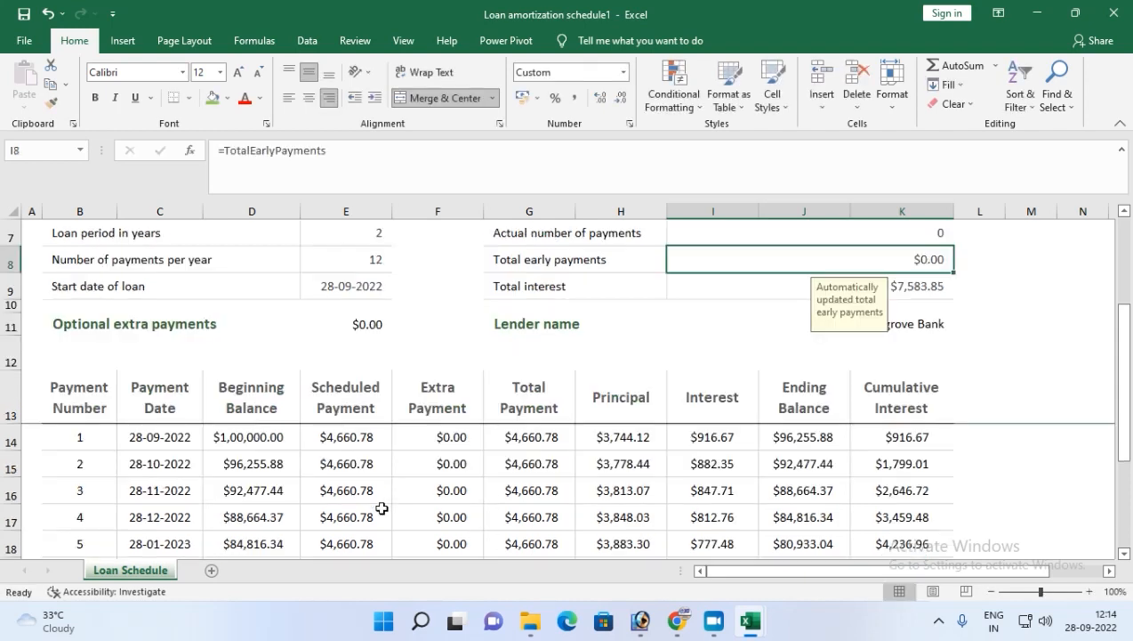
scroll(382, 508, "down", 2)
scroll(272, 509, "up", 3)
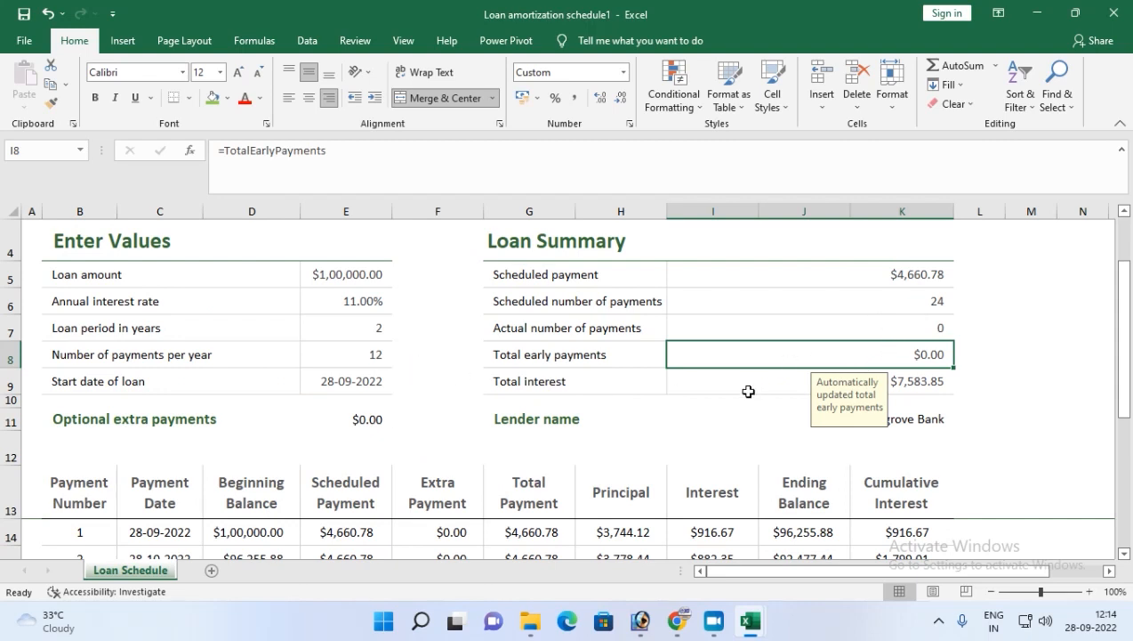
Set the actual number of payments to 11.
left_click(915, 375)
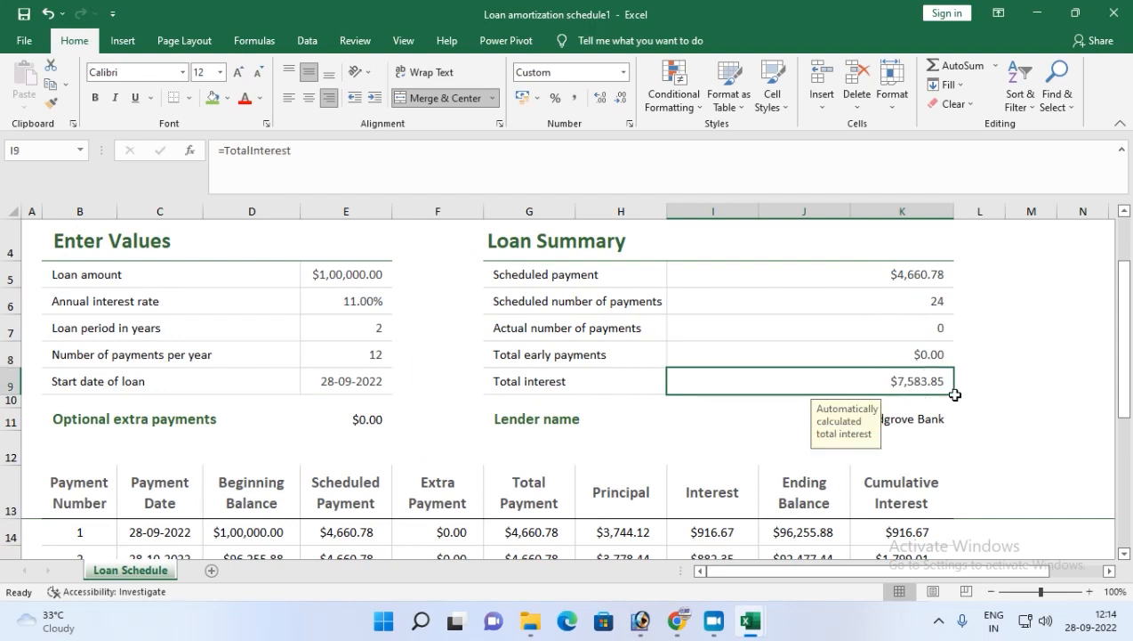
left_click(888, 326)
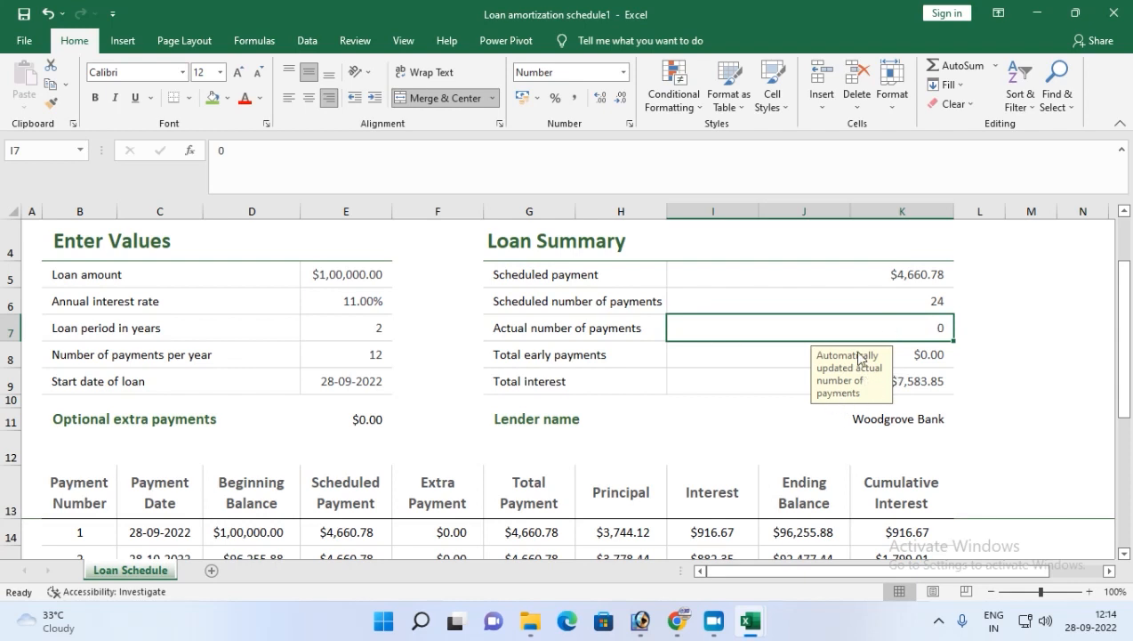
type("11")
key("Return")
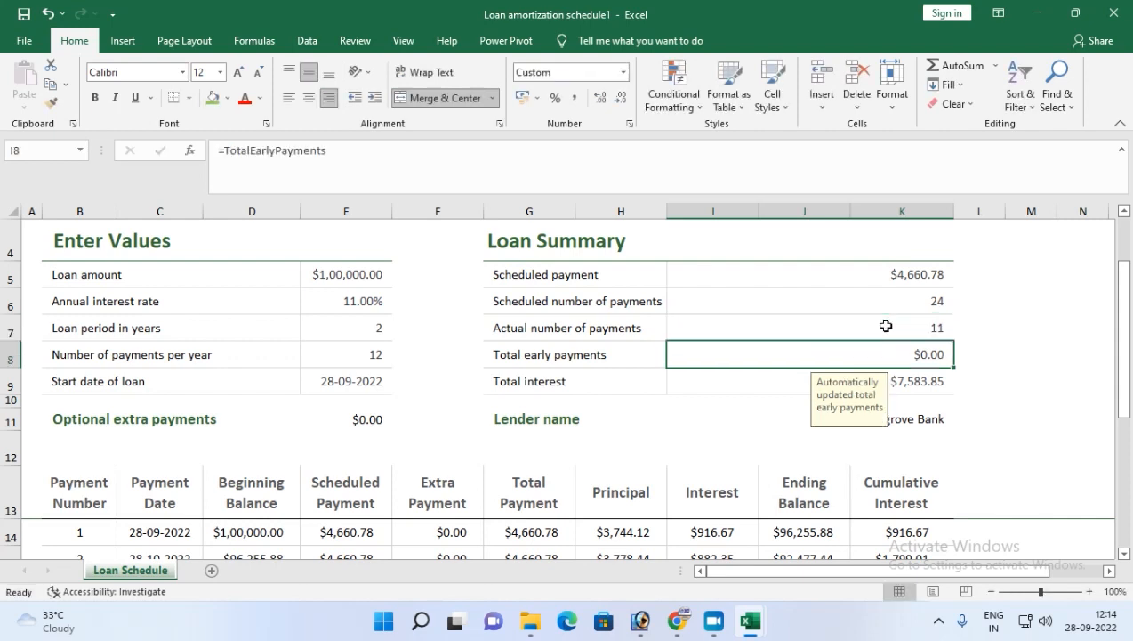
Close the loan amortization workbook without saving it.
scroll(770, 400, "down", 2)
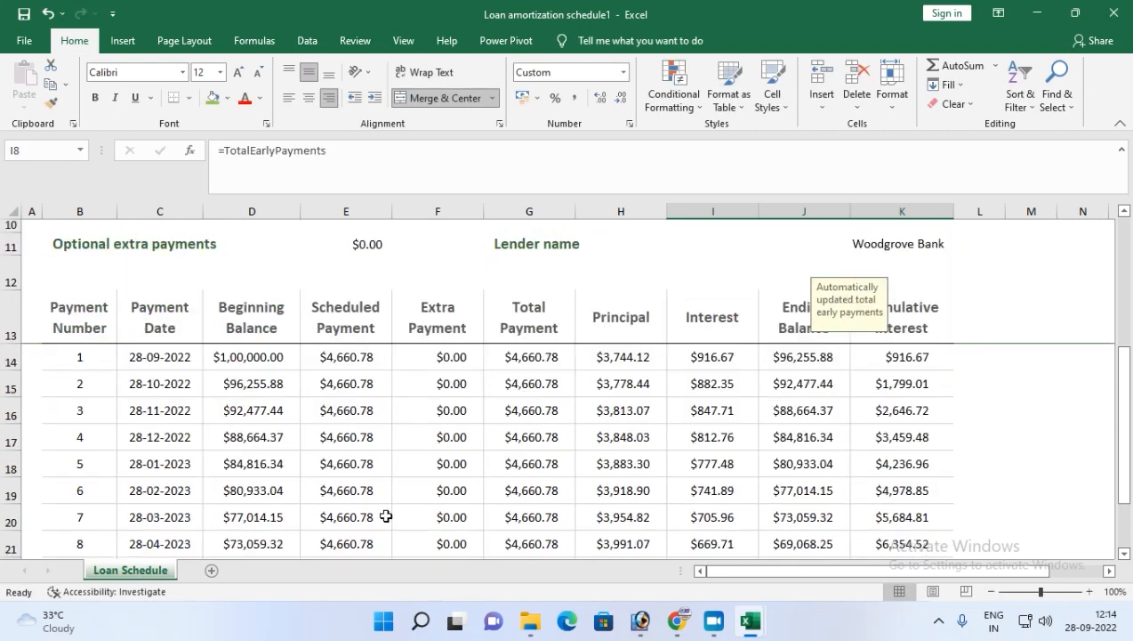
scroll(374, 507, "down", 3)
scroll(194, 444, "up", 3)
scroll(328, 461, "up", 2)
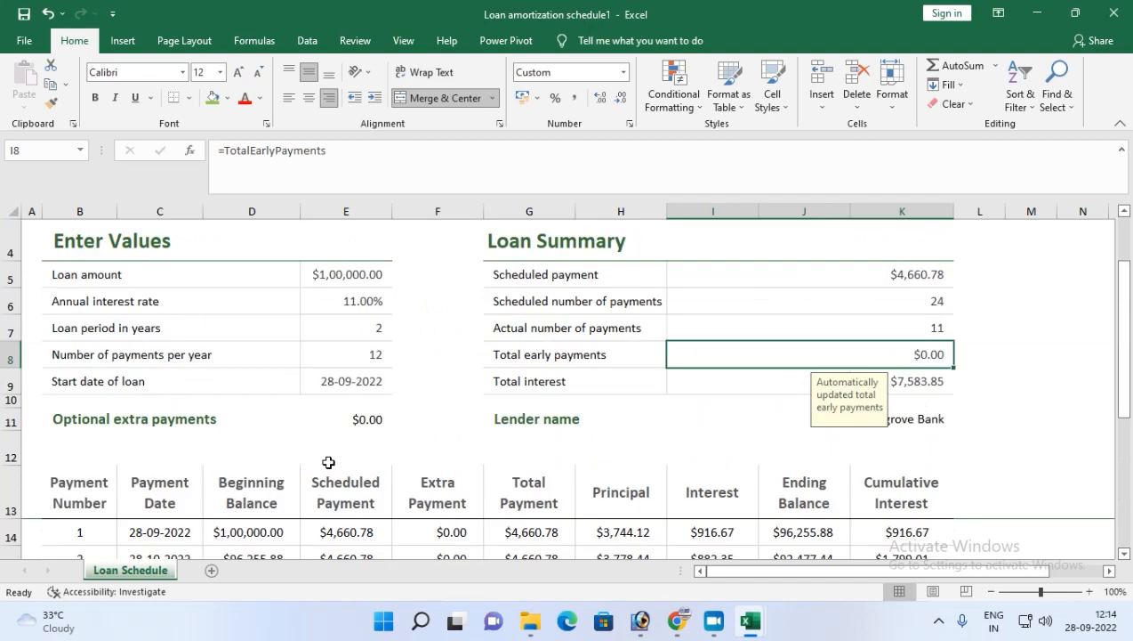
left_click(903, 413)
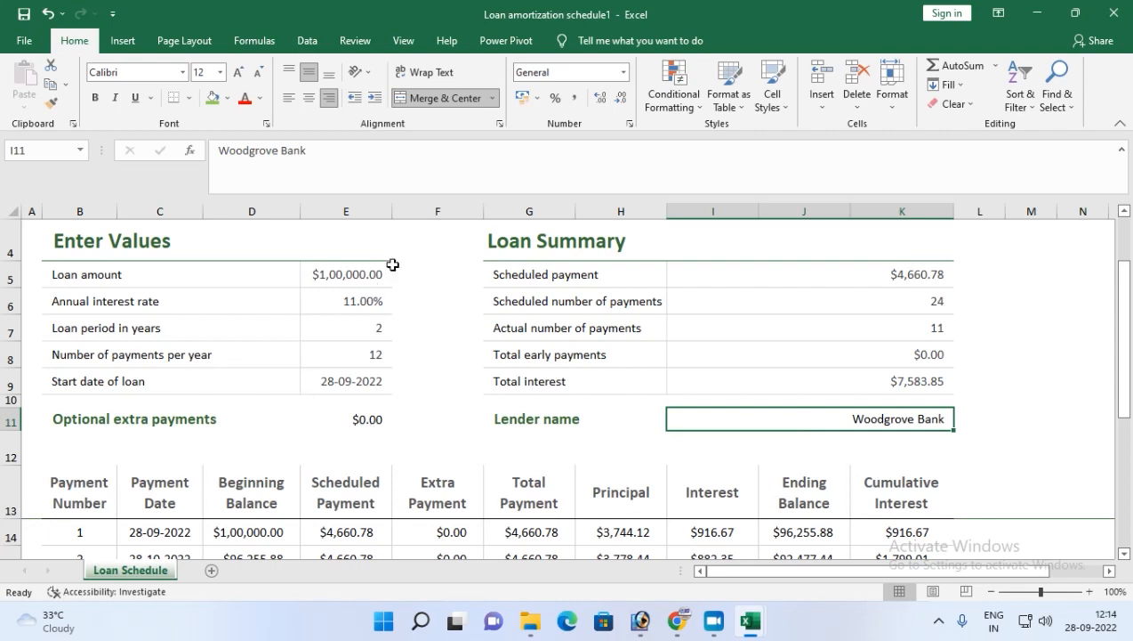
scroll(494, 469, "down", 4)
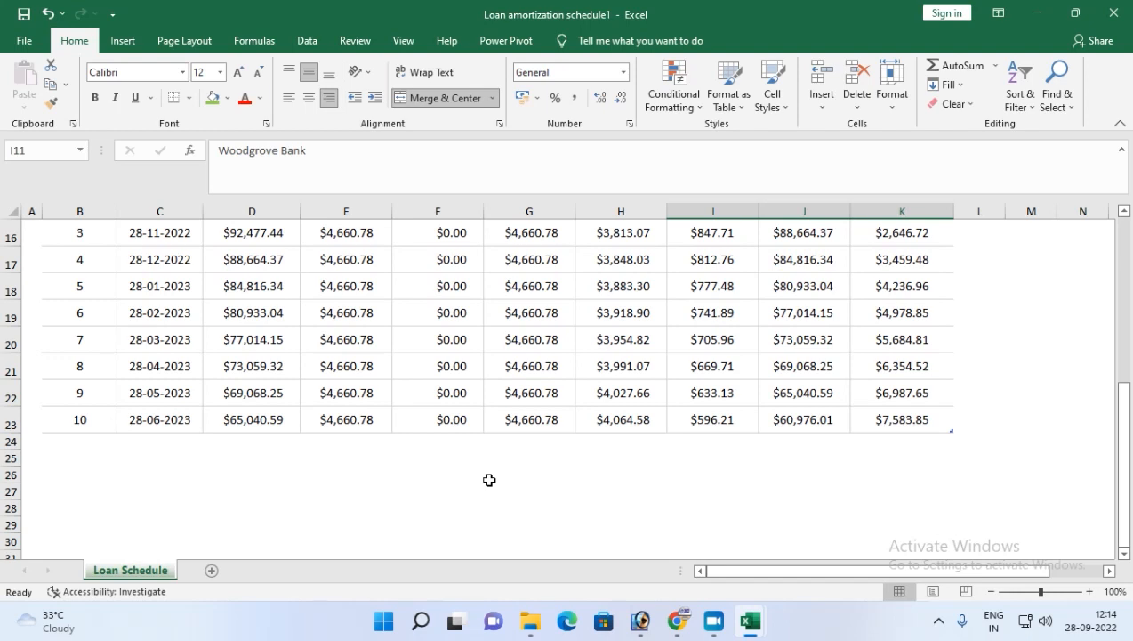
left_click(1114, 13)
left_click(565, 331)
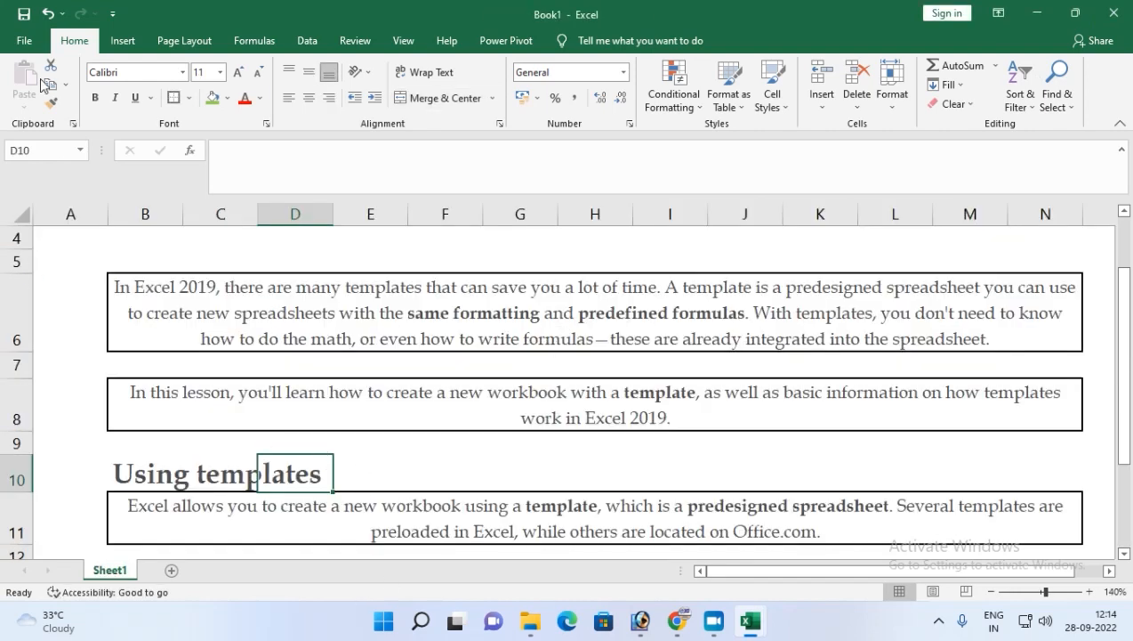
Search the online Excel templates for GST BILL.
left_click(25, 45)
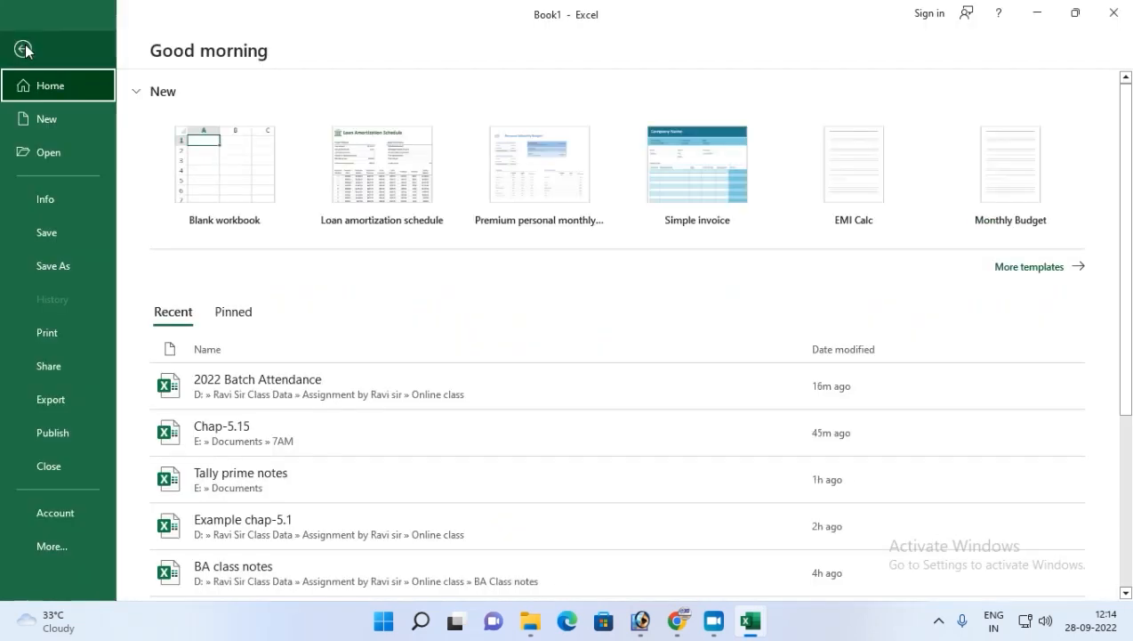
left_click(28, 120)
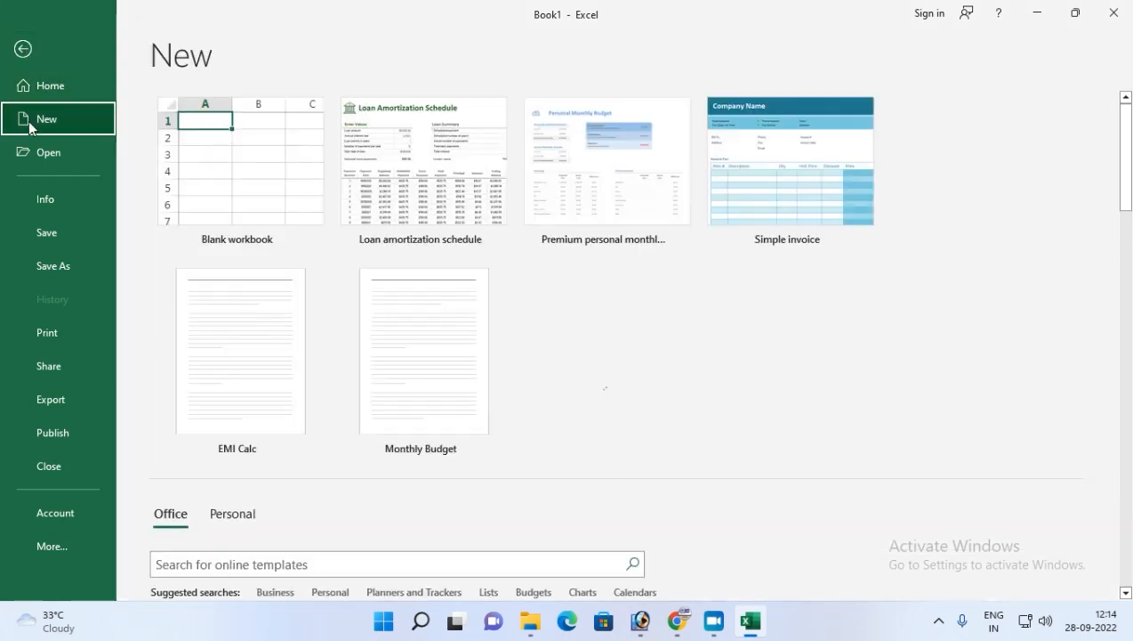
scroll(280, 494, "down", 1)
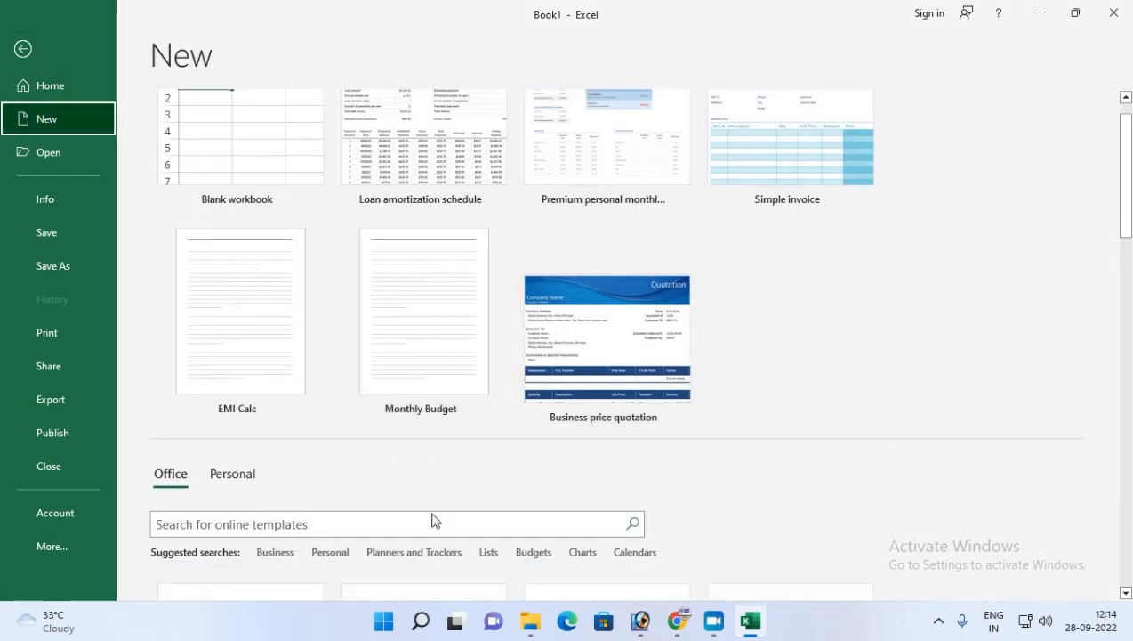
left_click(270, 524)
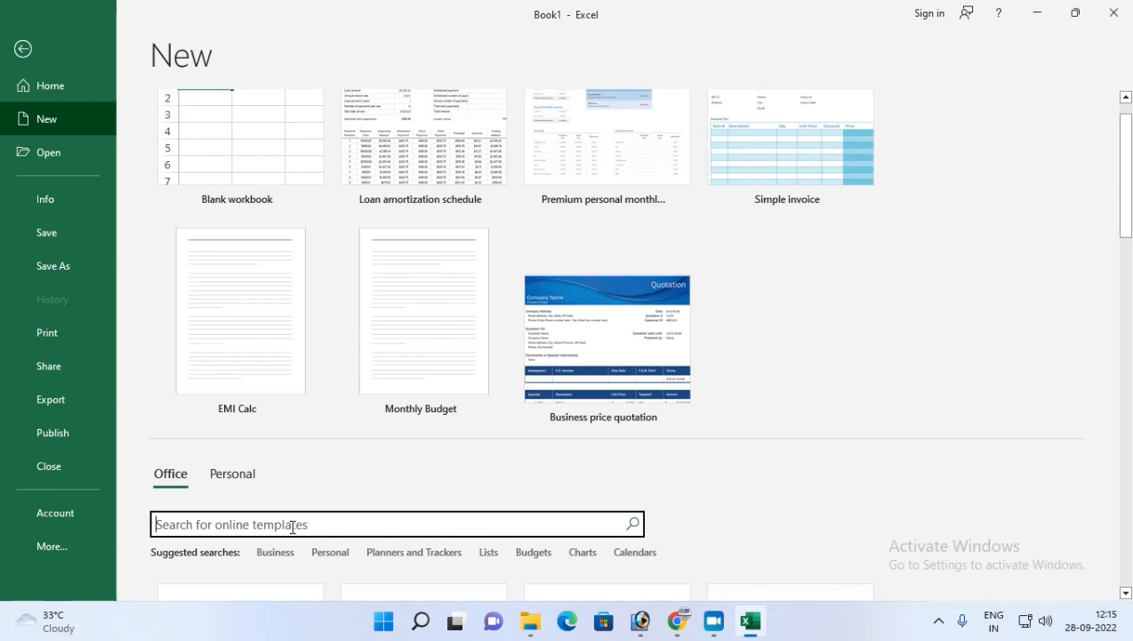
type("GST BILL")
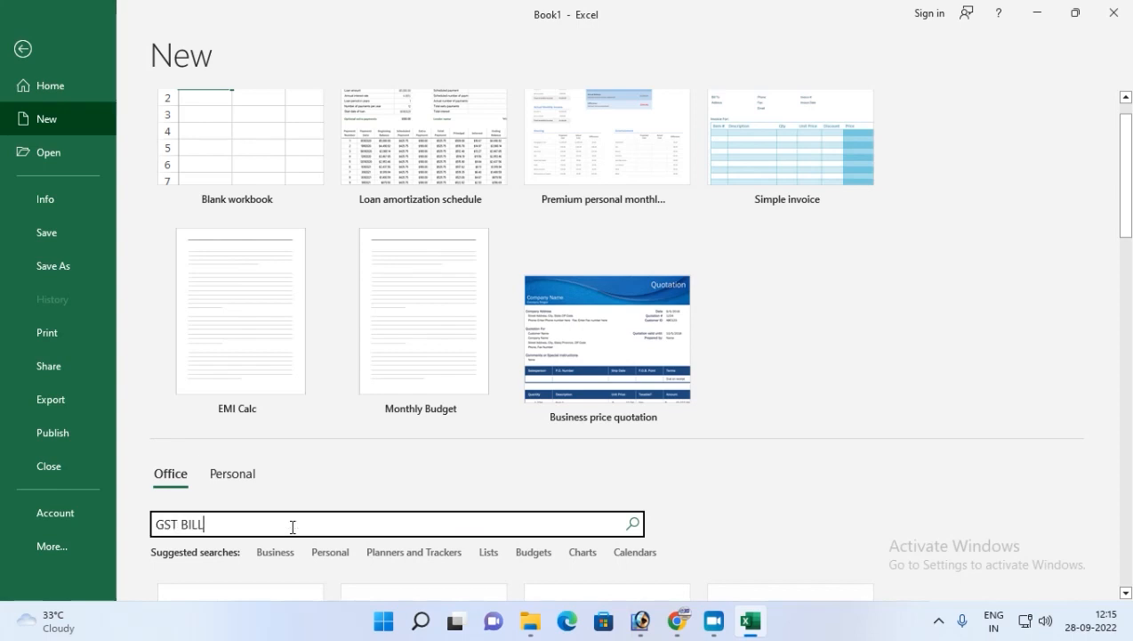
key("Return")
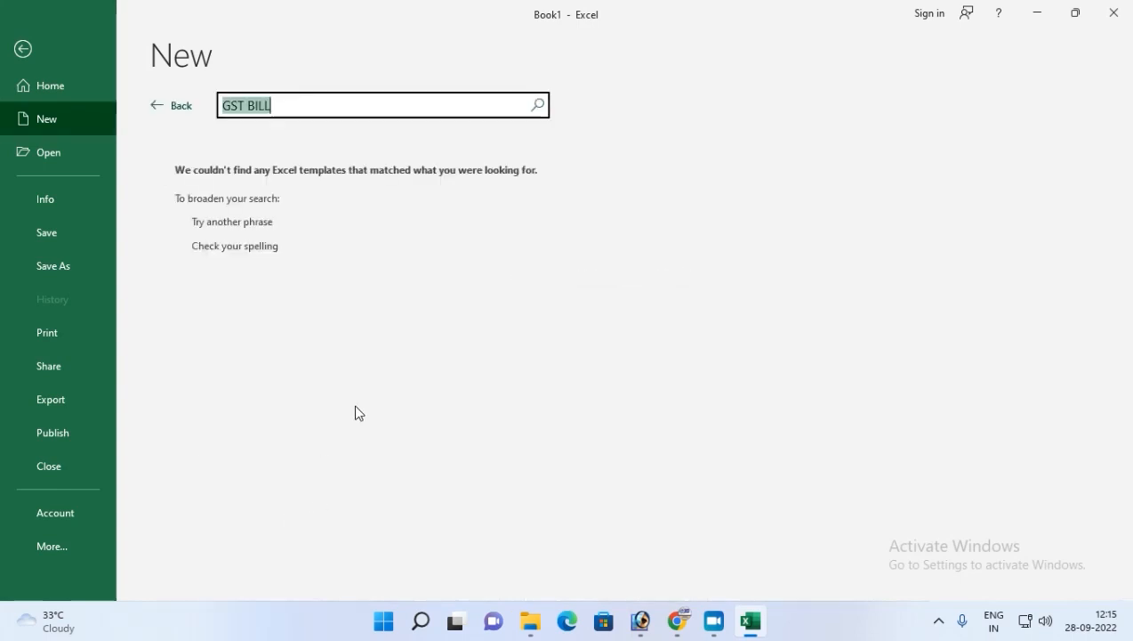
Search the online templates for INVOICE instead, browse the invoice results, and return to the template gallery.
left_click(236, 254)
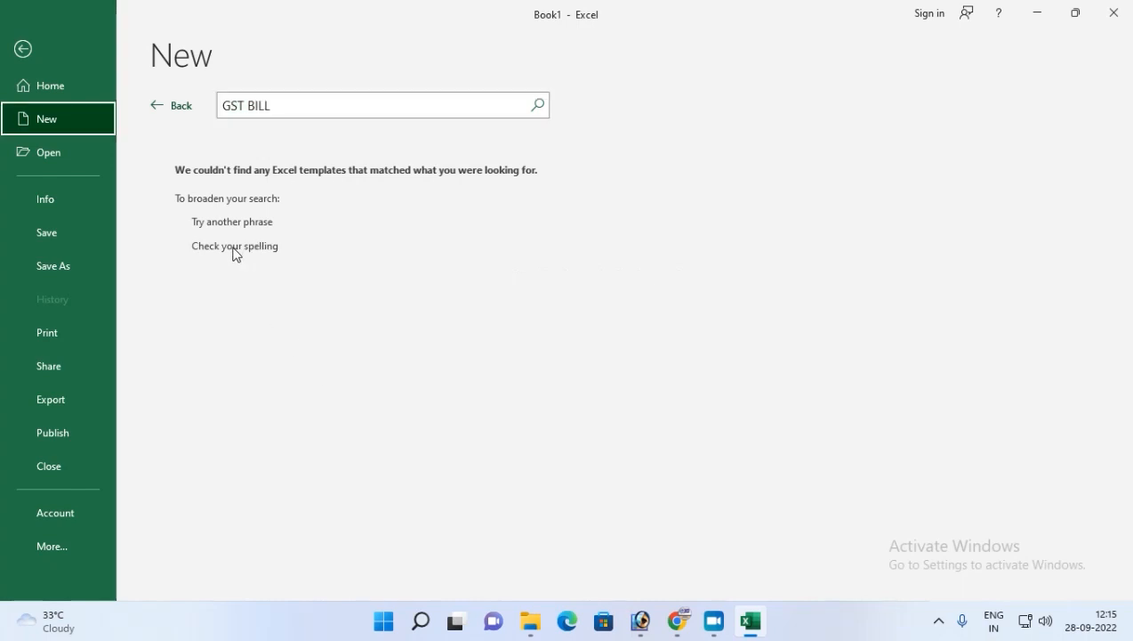
left_click(278, 104)
key("BackSpace")
type("INVOI")
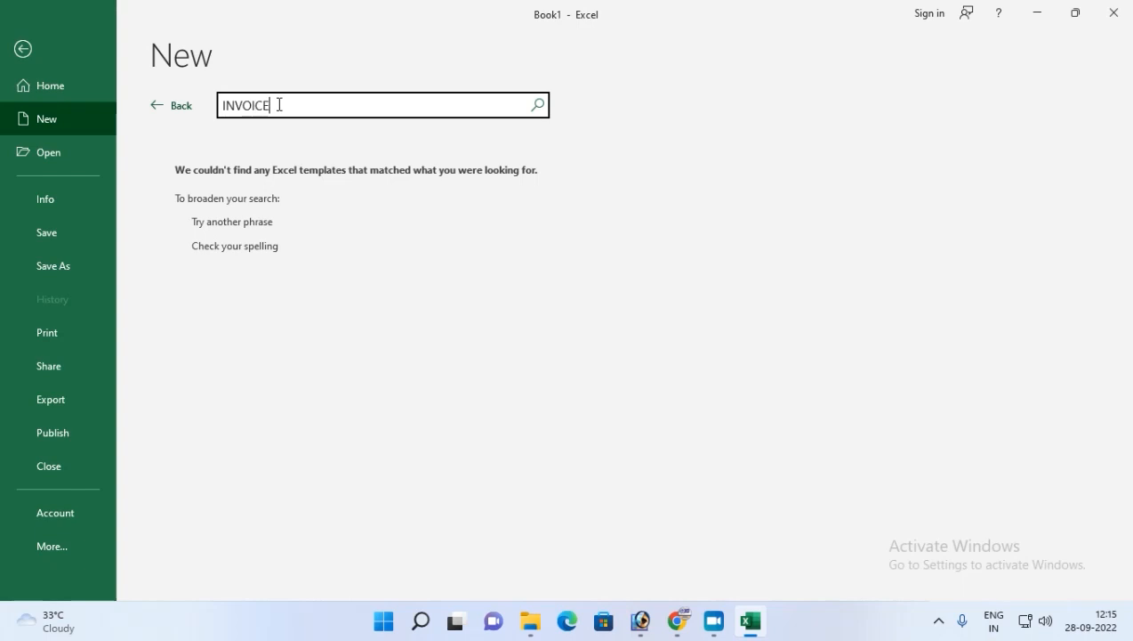
type("CE")
key("Return")
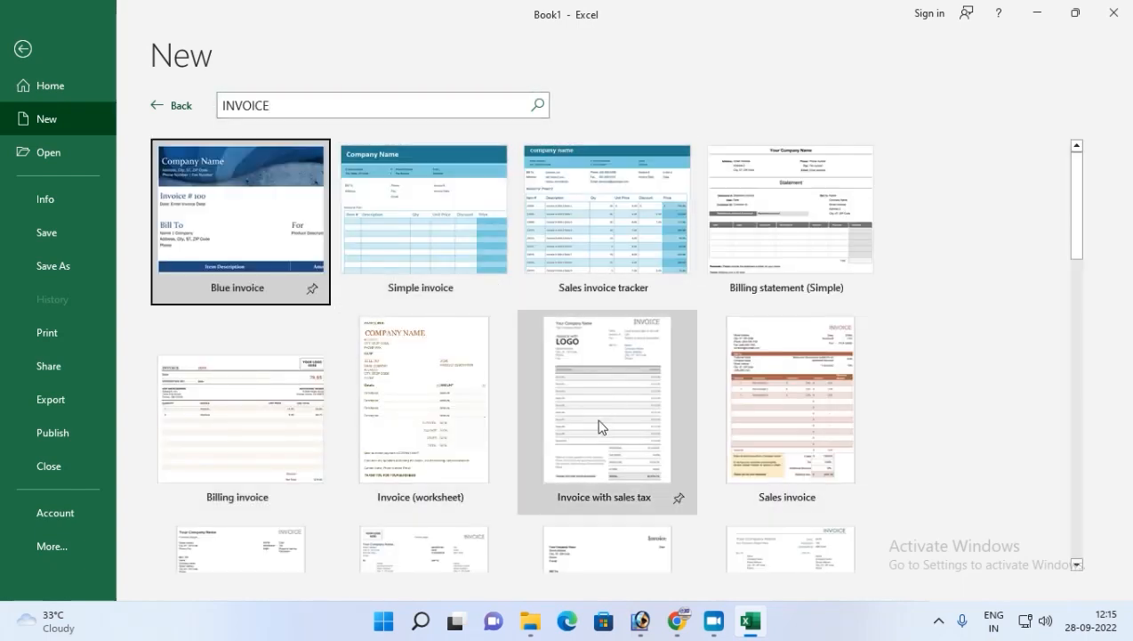
scroll(612, 405, "down", 5)
scroll(491, 459, "down", 2)
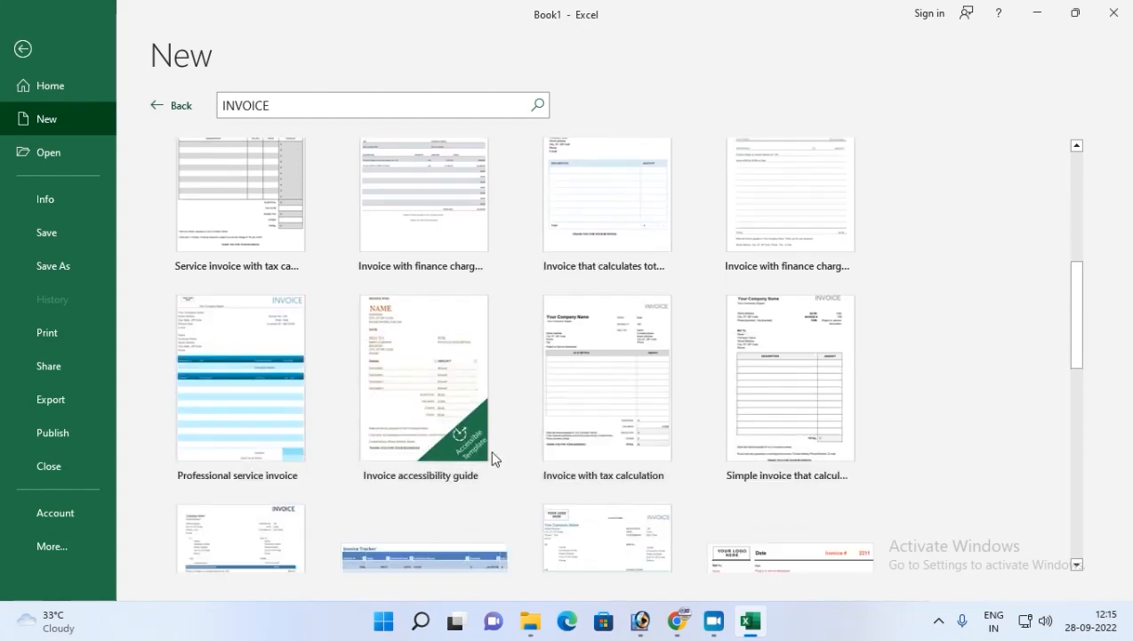
scroll(477, 445, "up", 7)
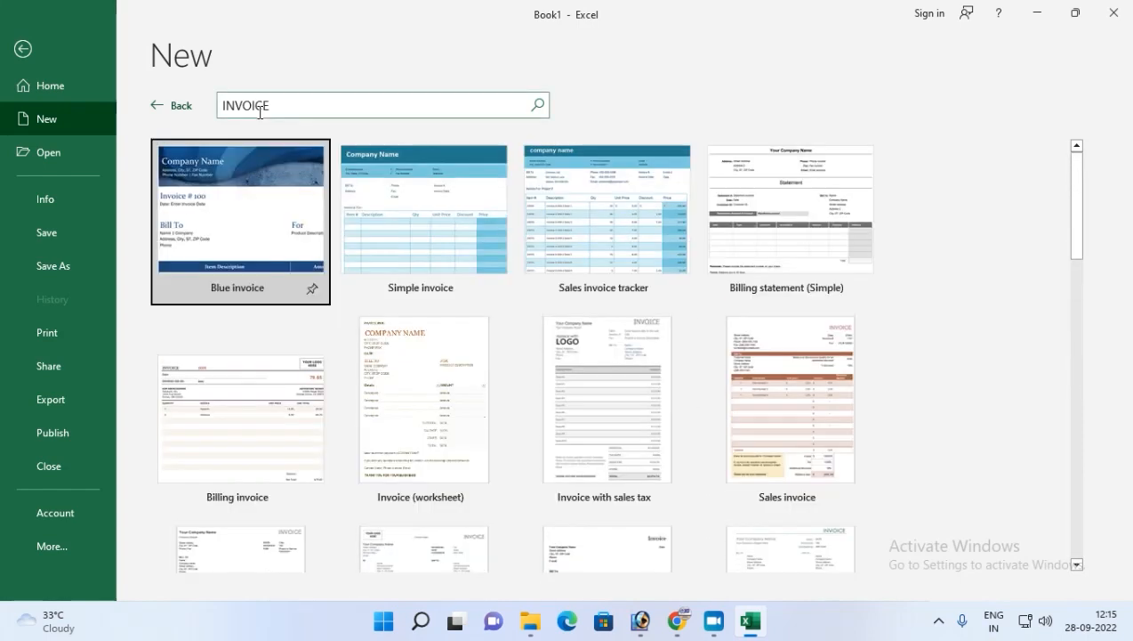
left_click(170, 106)
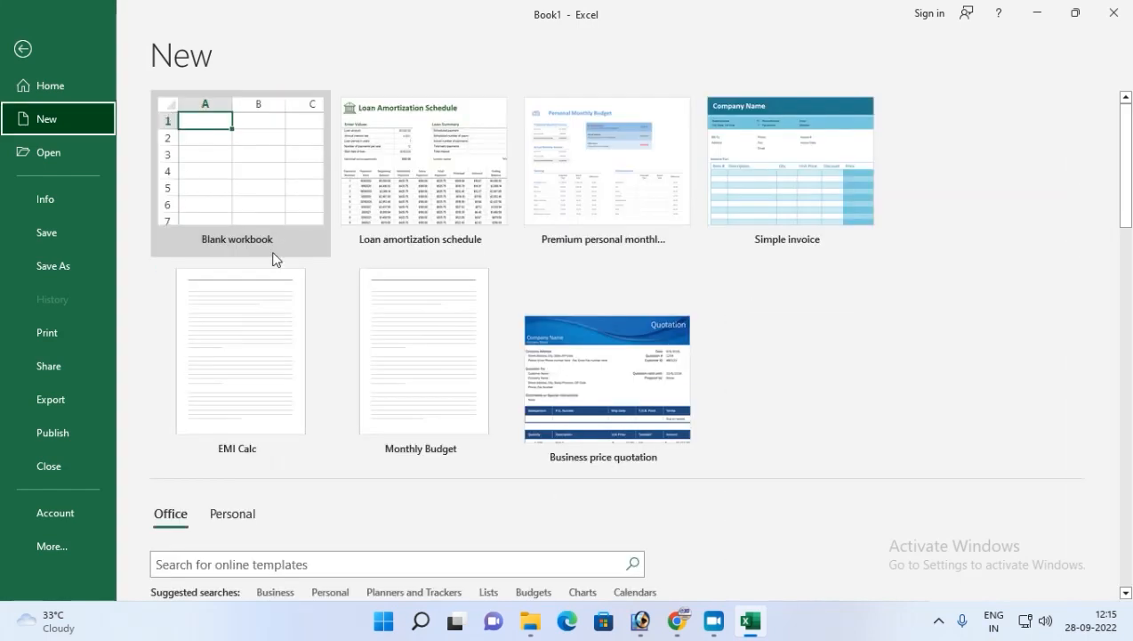
Create a new workbook from the EMI Calc template under the personal templates.
left_click(233, 514)
scroll(460, 460, "down", 2)
scroll(460, 460, "down", 1)
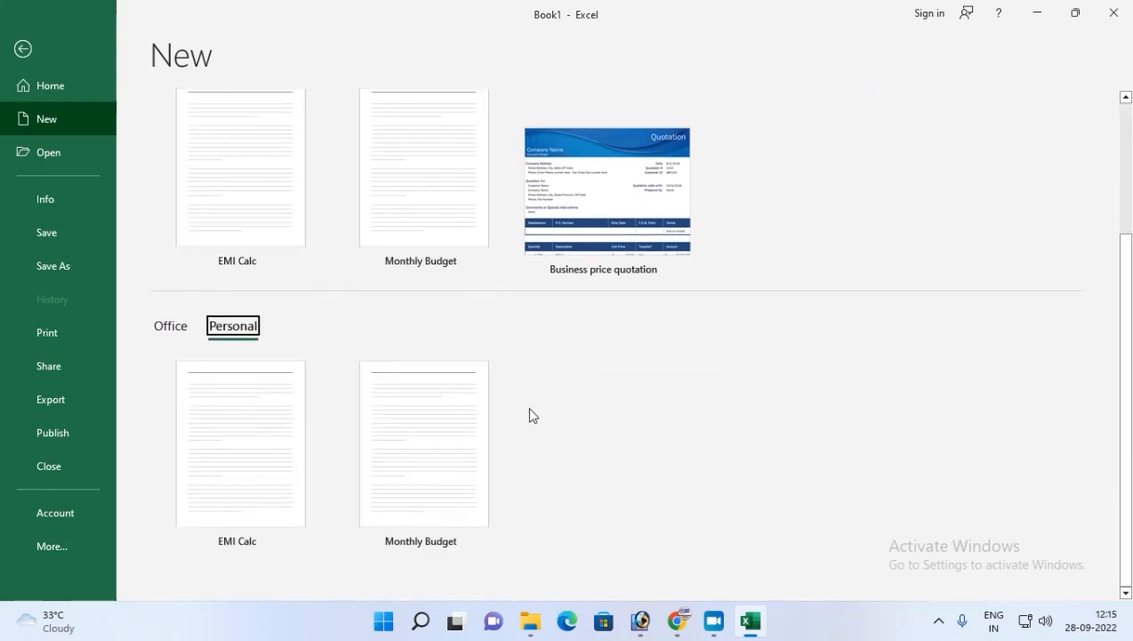
left_click(235, 518)
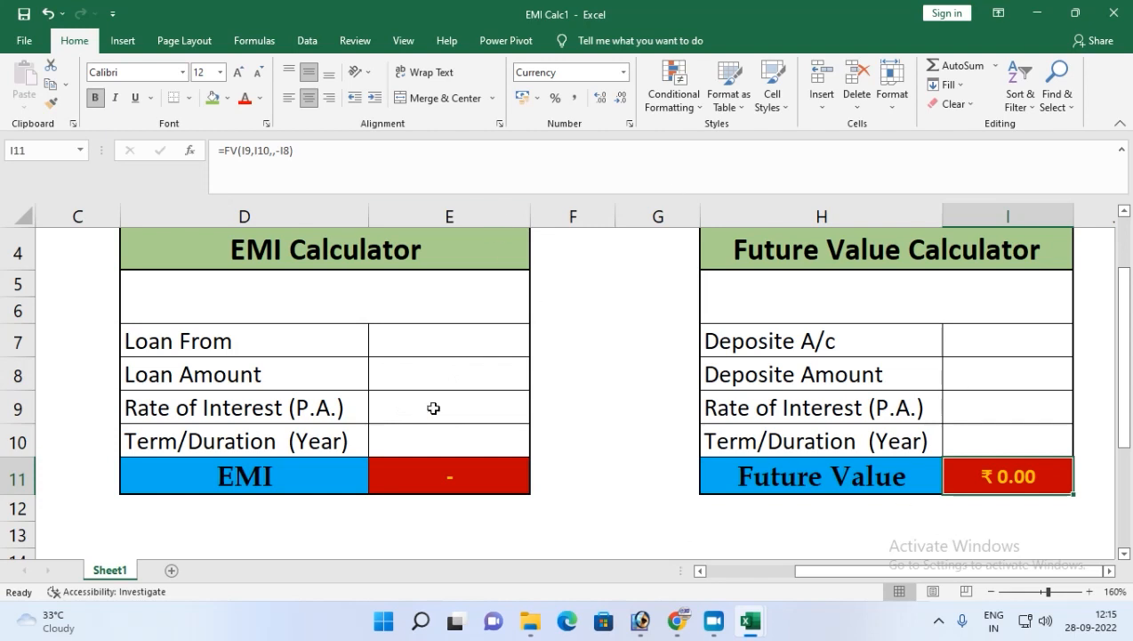
Fill in the EMI Calculator with loan from ABC, loan amount 55000, interest rate 12.5% and term 2 years.
left_click(401, 334)
type("ABC")
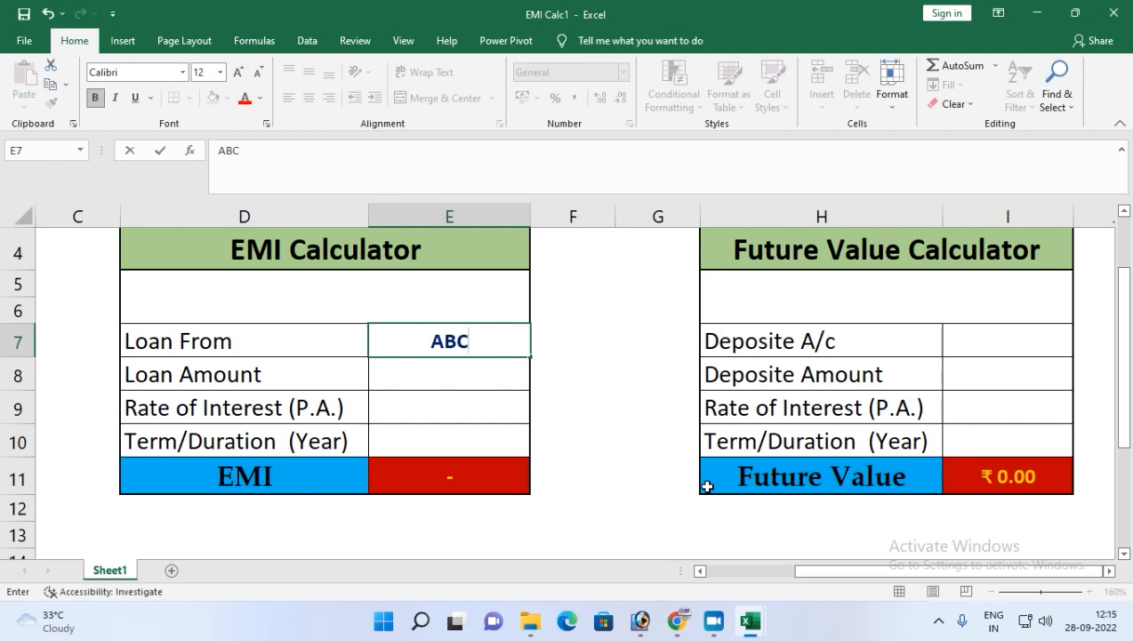
key("Return")
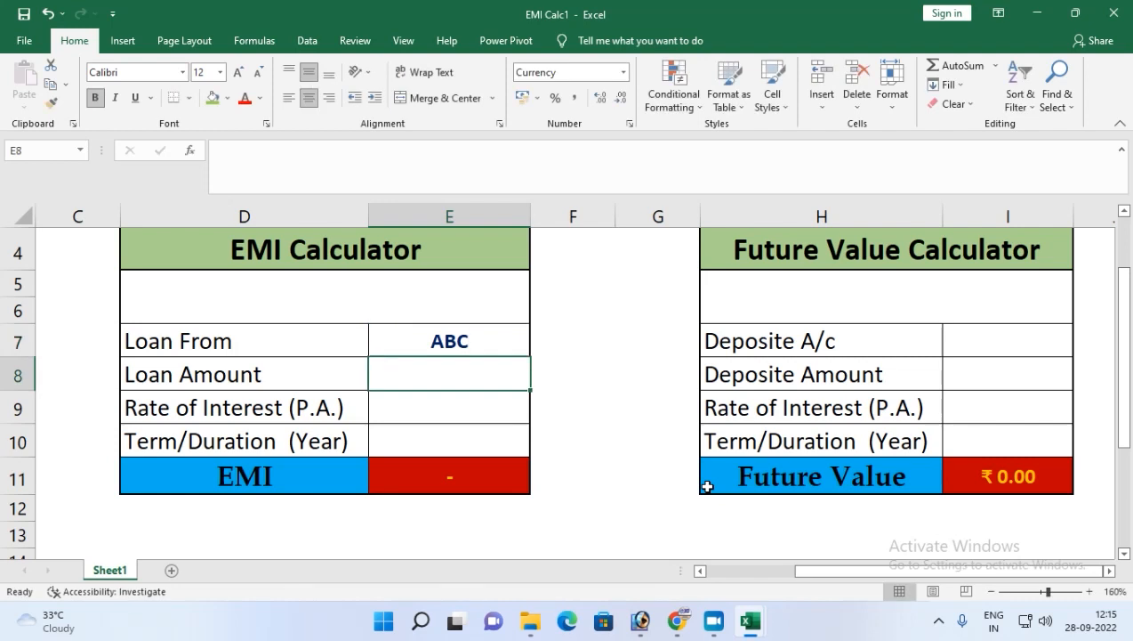
type("55000")
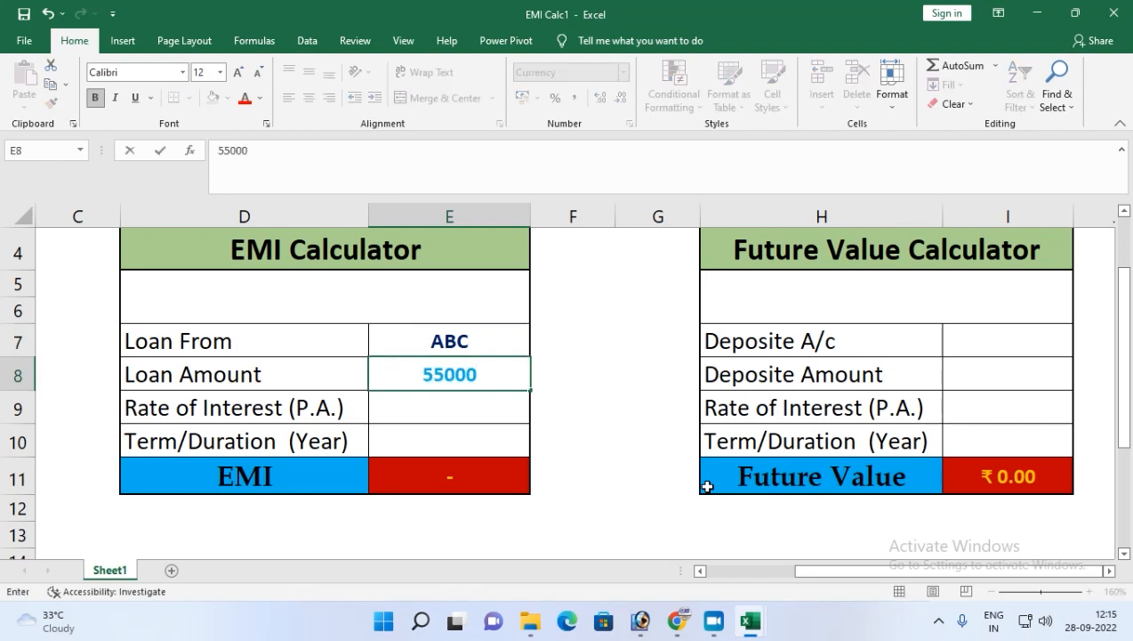
key("Return")
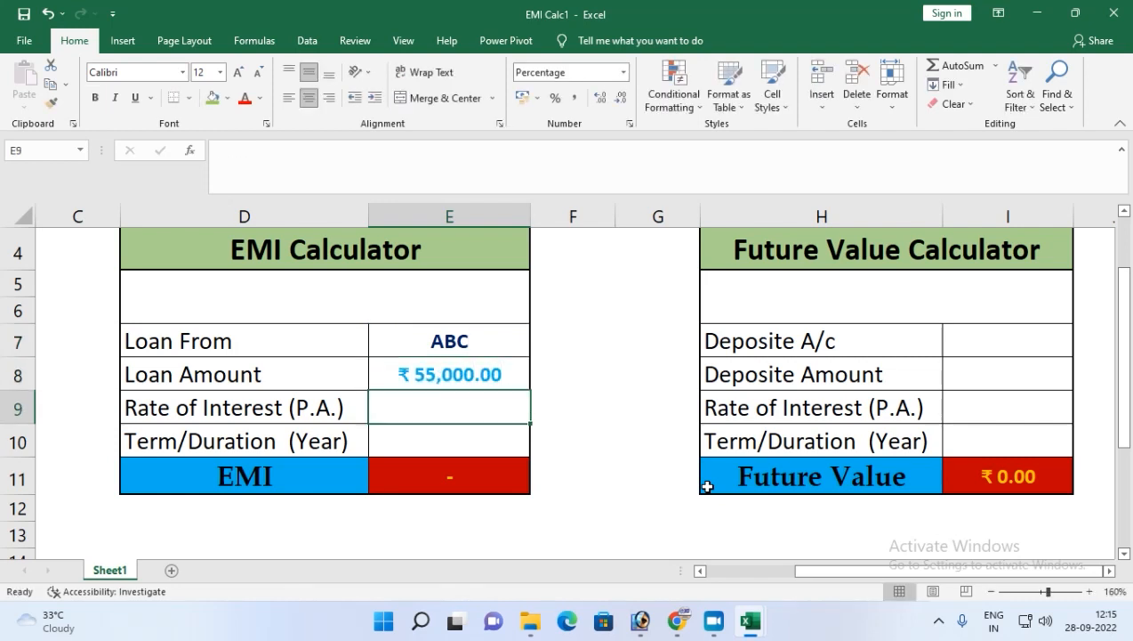
type("12.5")
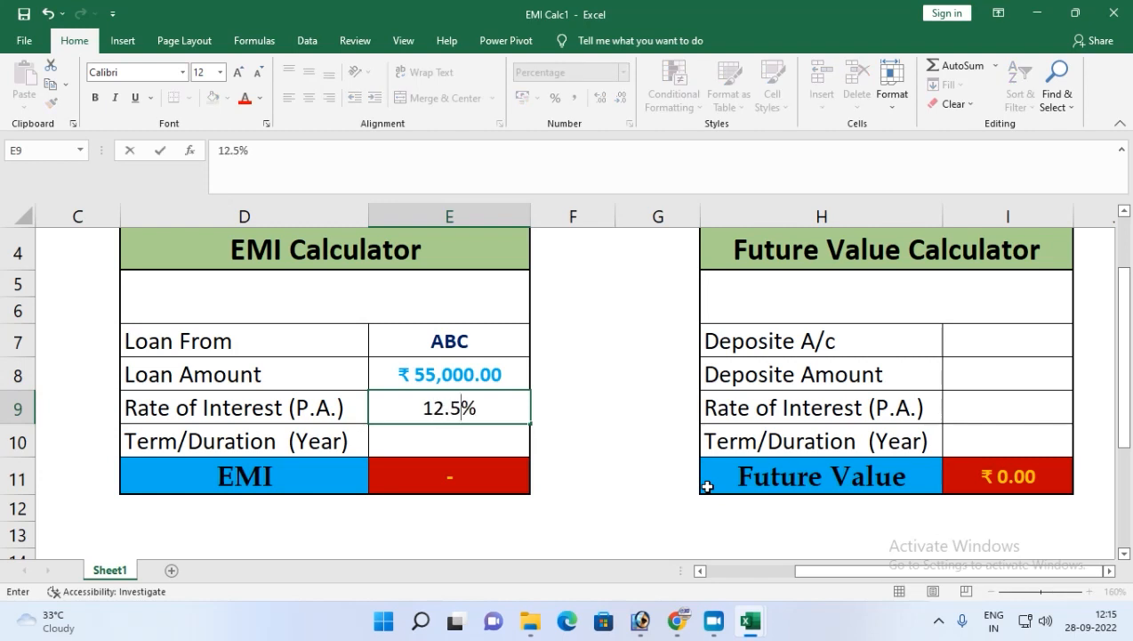
key("Return")
type("2")
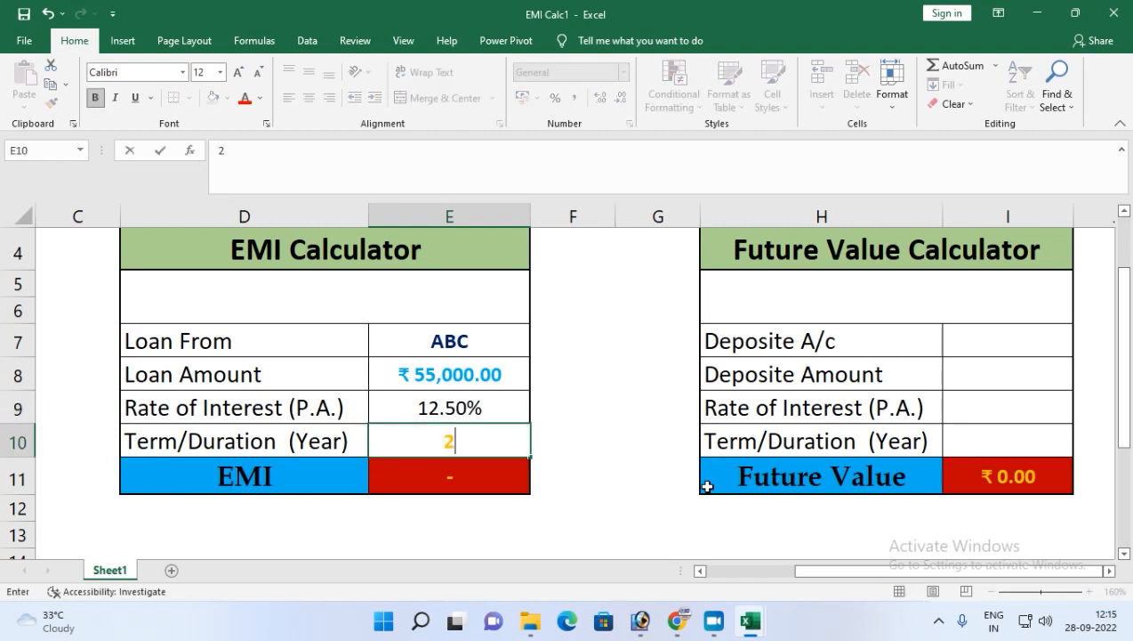
key("Return")
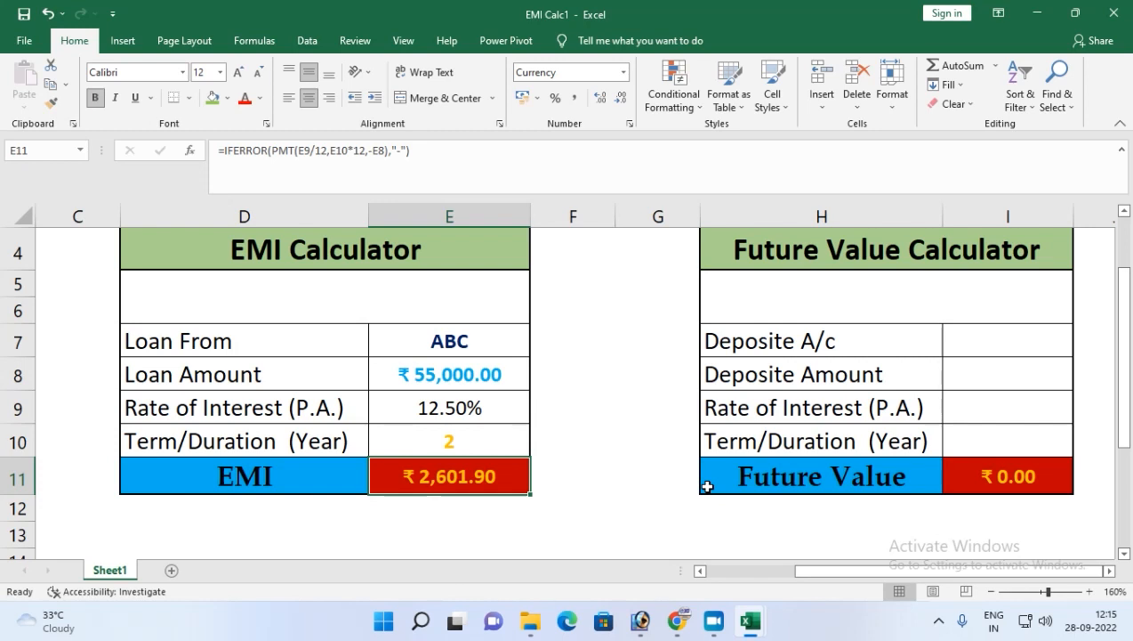
Clear all the EMI Calculator's input values.
left_click_drag(488, 346, 481, 428)
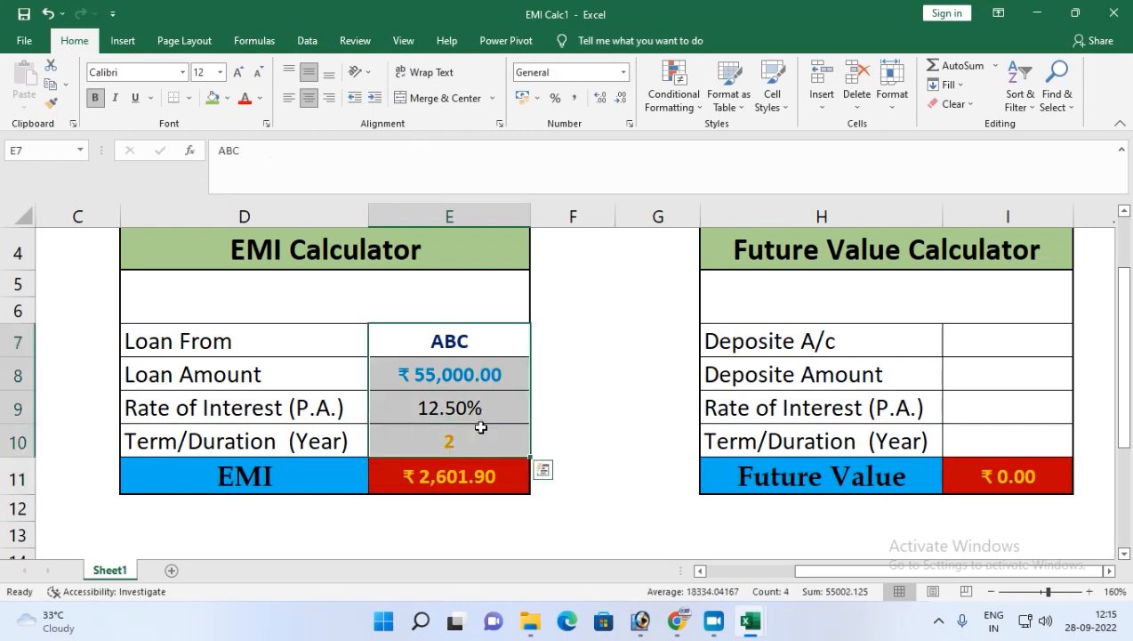
key("Delete")
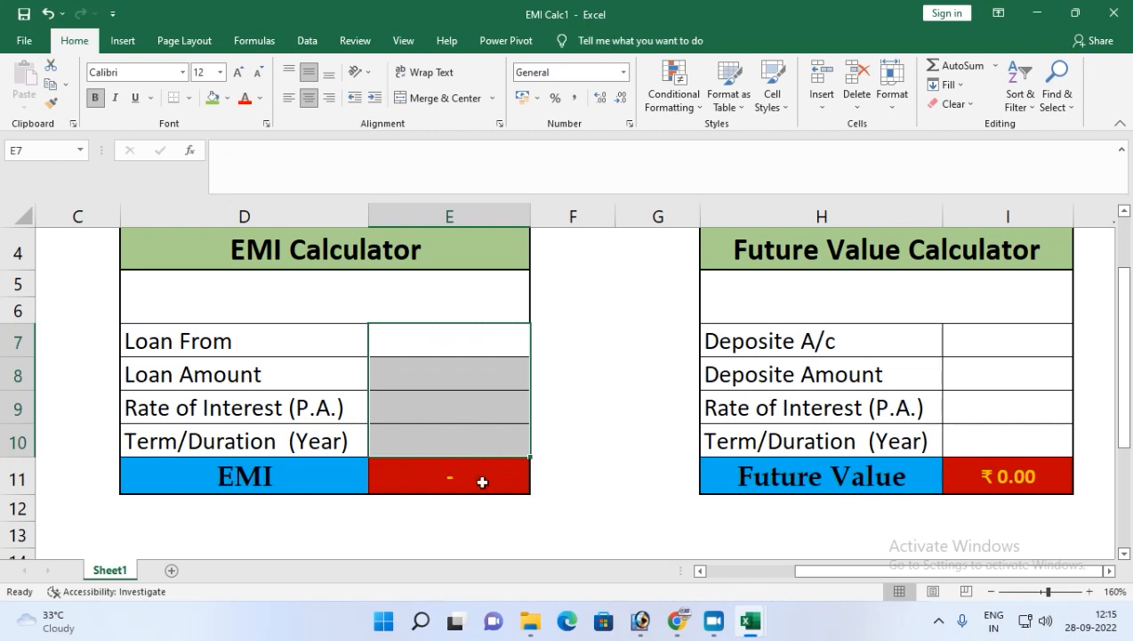
Enter 250000 in the Future Value Calculator's deposit account cell.
left_click(993, 344)
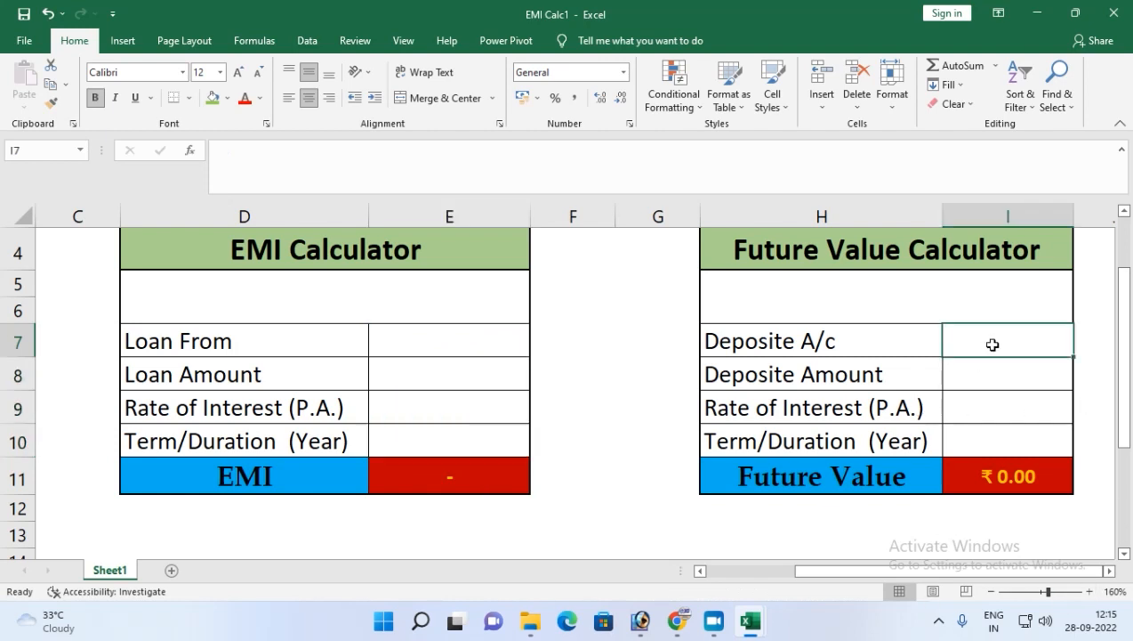
type("2500")
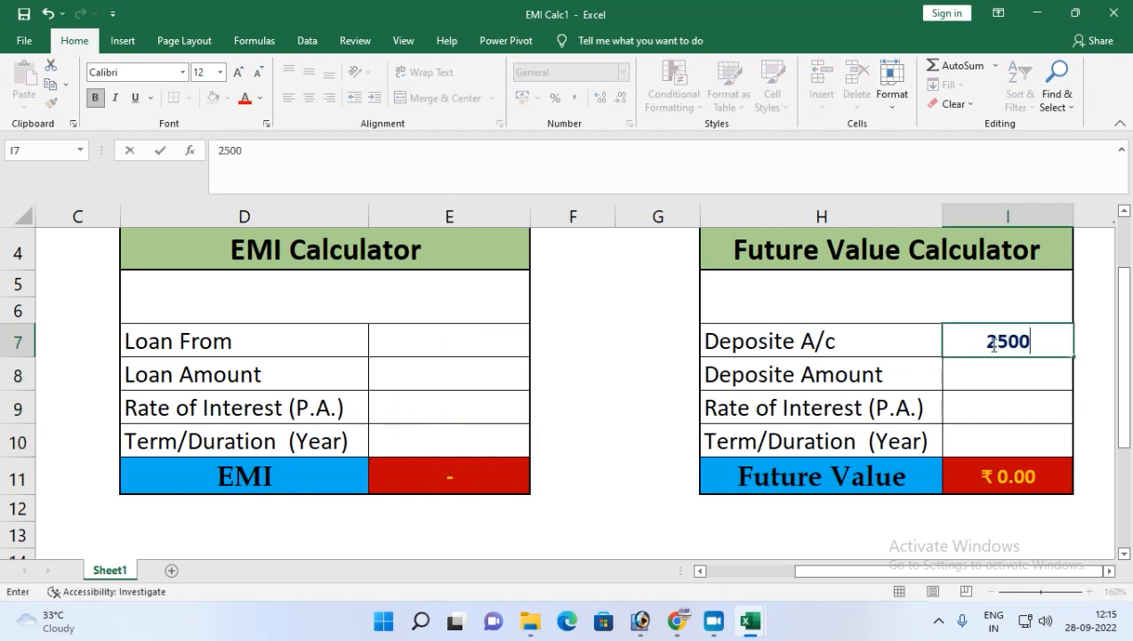
type("00")
key("Return")
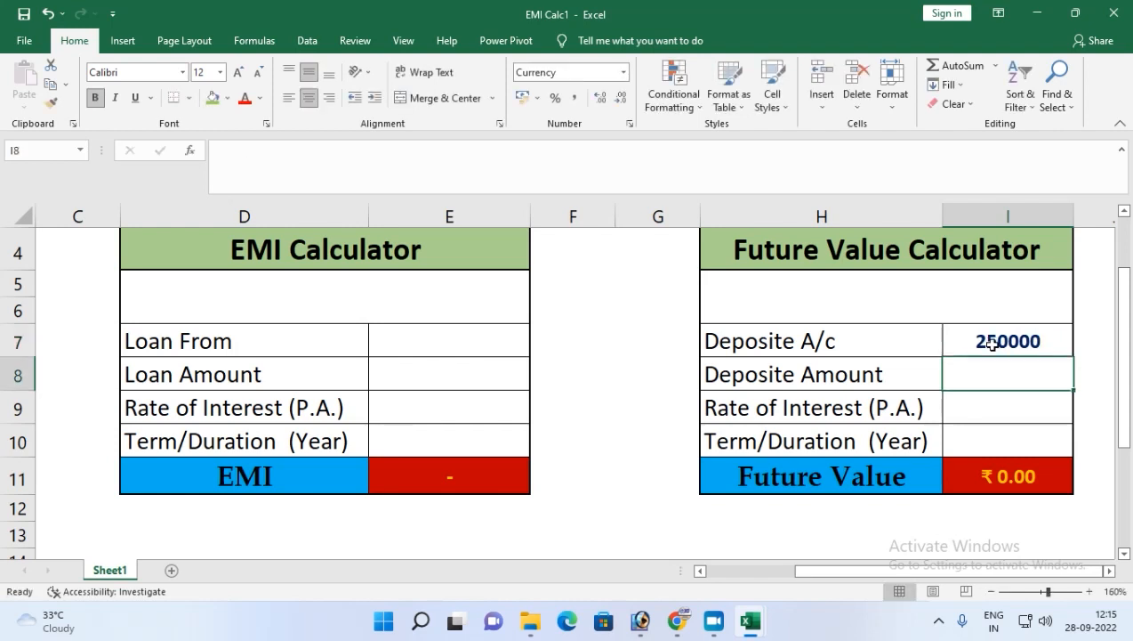
Fill in the Future Value Calculator with deposit account FD, amount 250000, interest rate 6.35% and term 5 years.
left_click(989, 335)
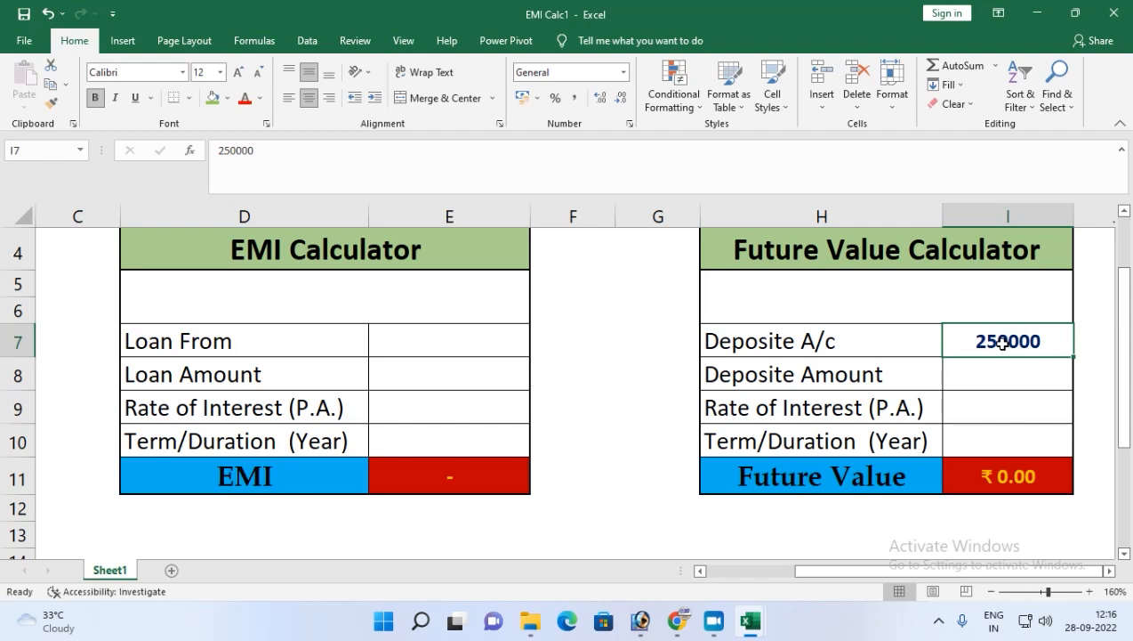
type("FD")
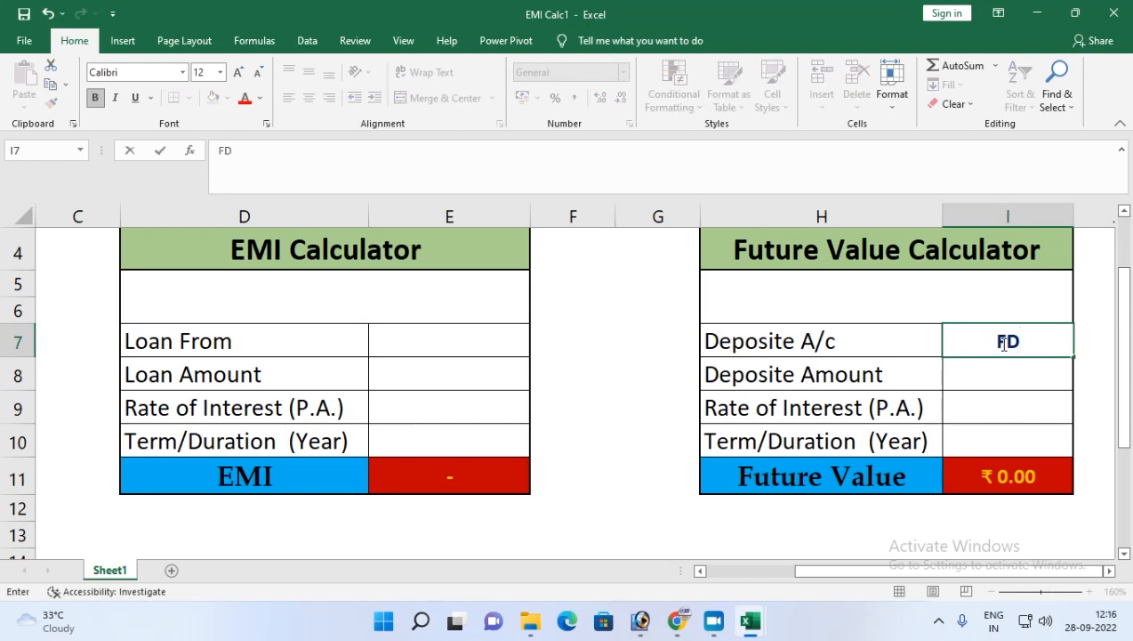
key("Return")
type("250000")
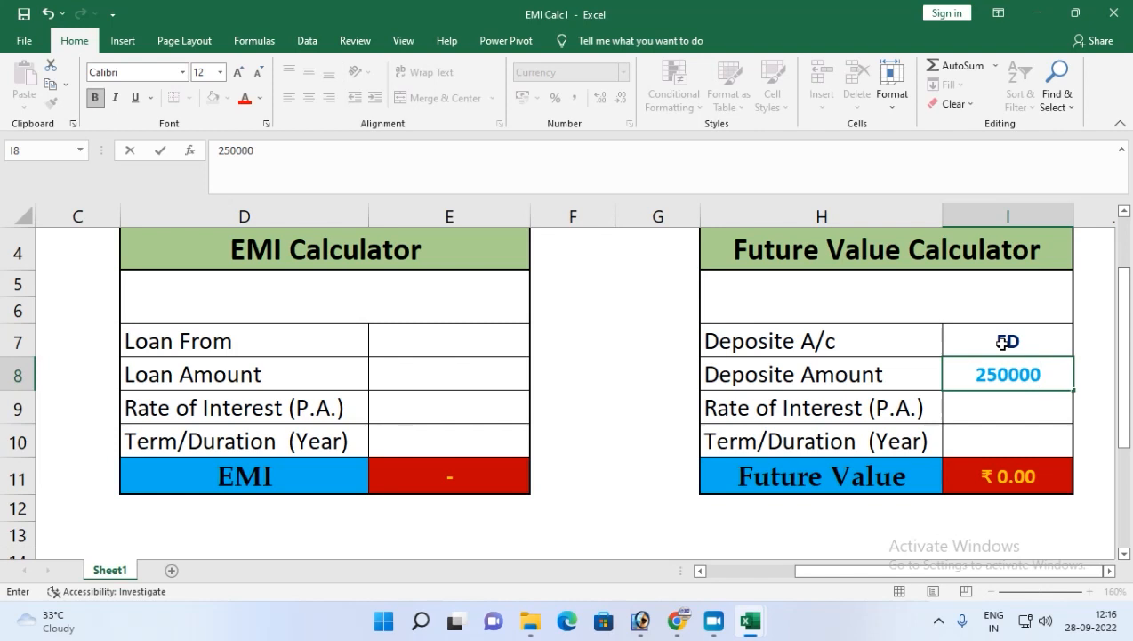
key("Return")
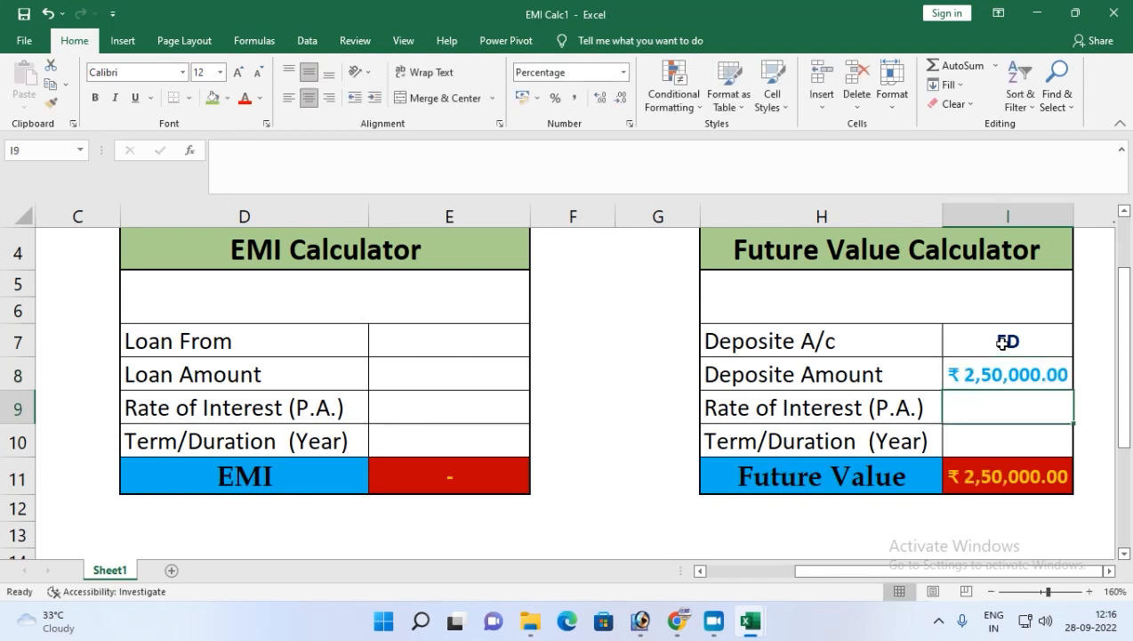
type("6.35")
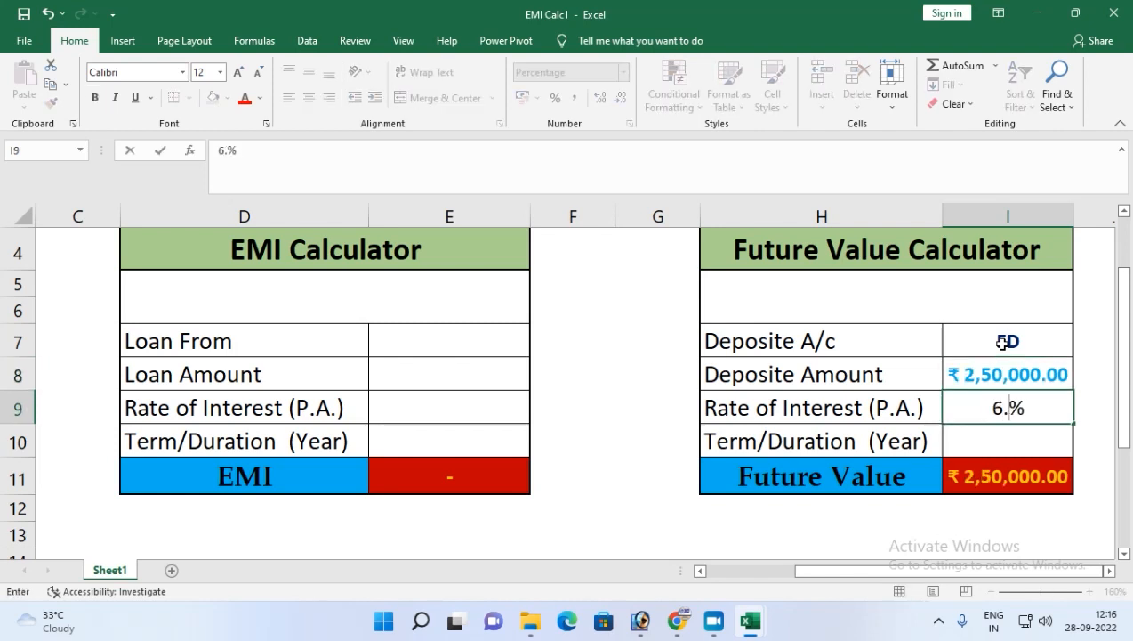
key("Return")
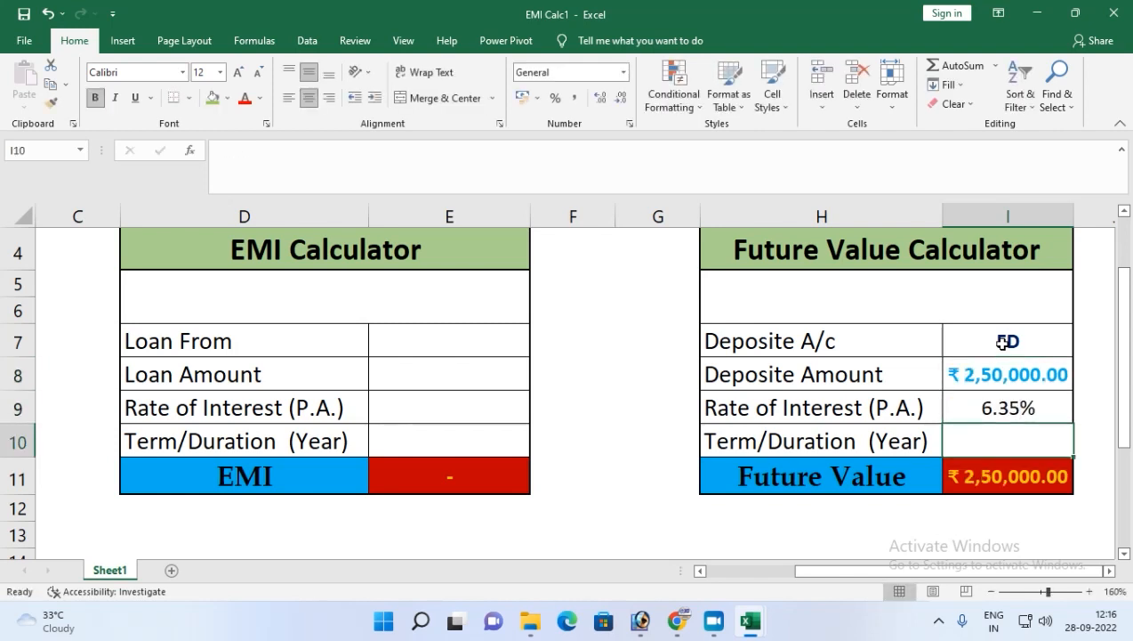
type("5")
key("Return")
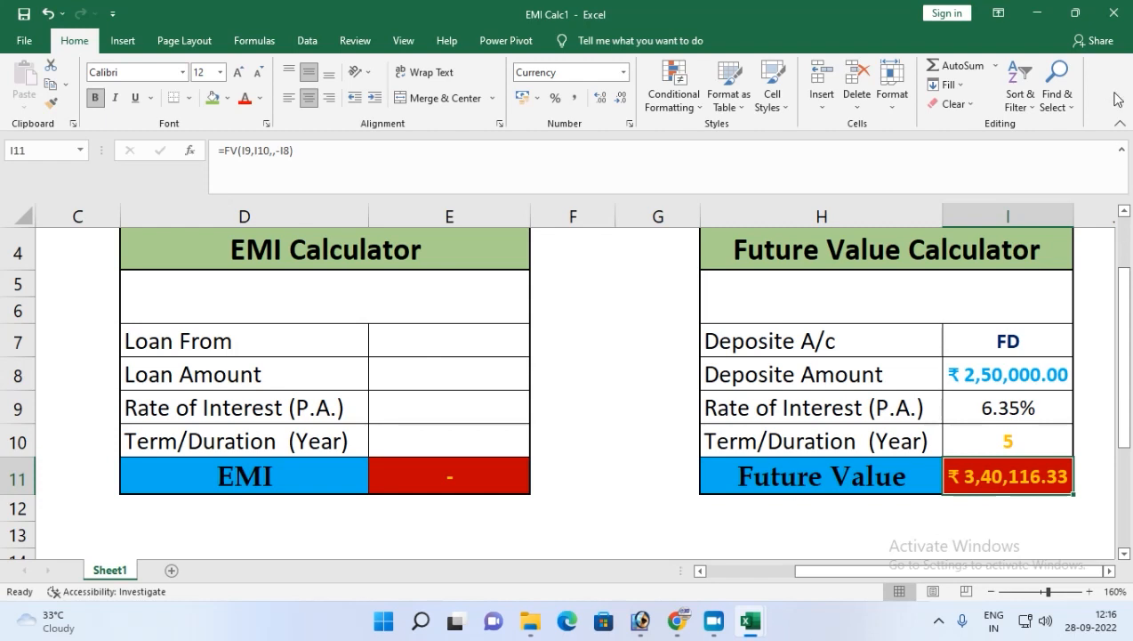
Close the EMI Calc workbook without saving it.
left_click(1113, 12)
left_click(566, 326)
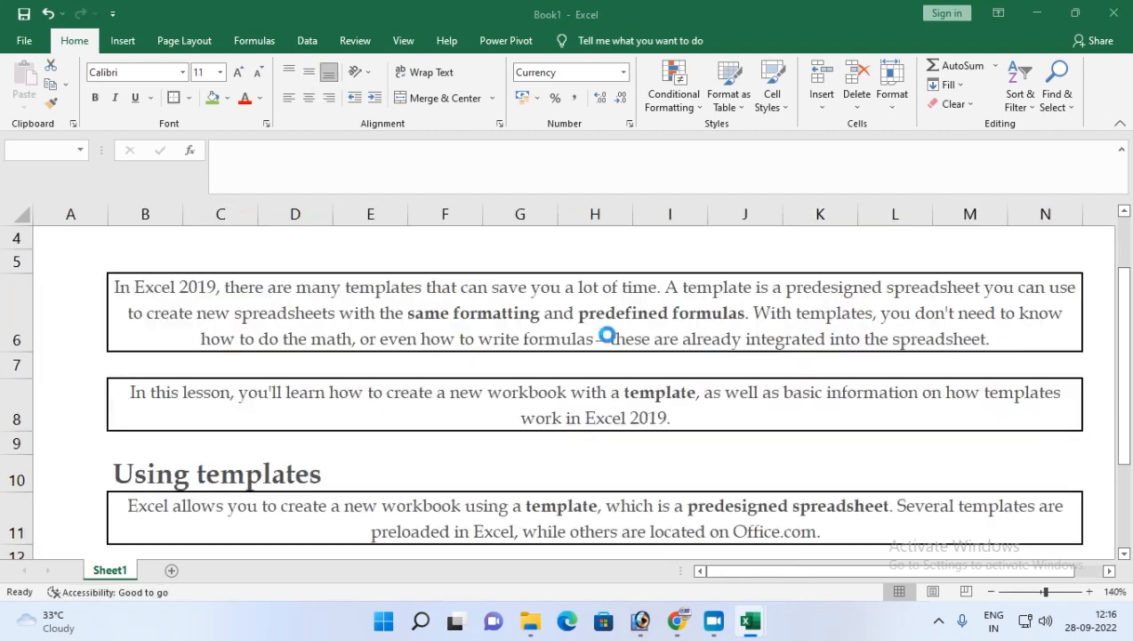
Create a new workbook from the personal EMI Calc template.
left_click(24, 41)
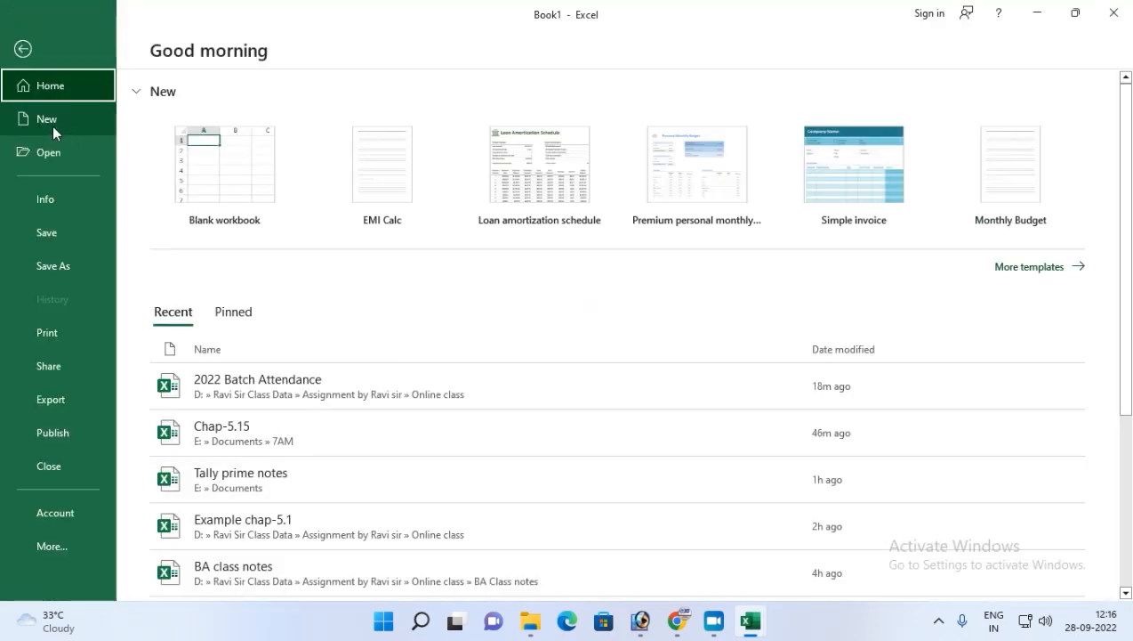
left_click(52, 126)
left_click(233, 560)
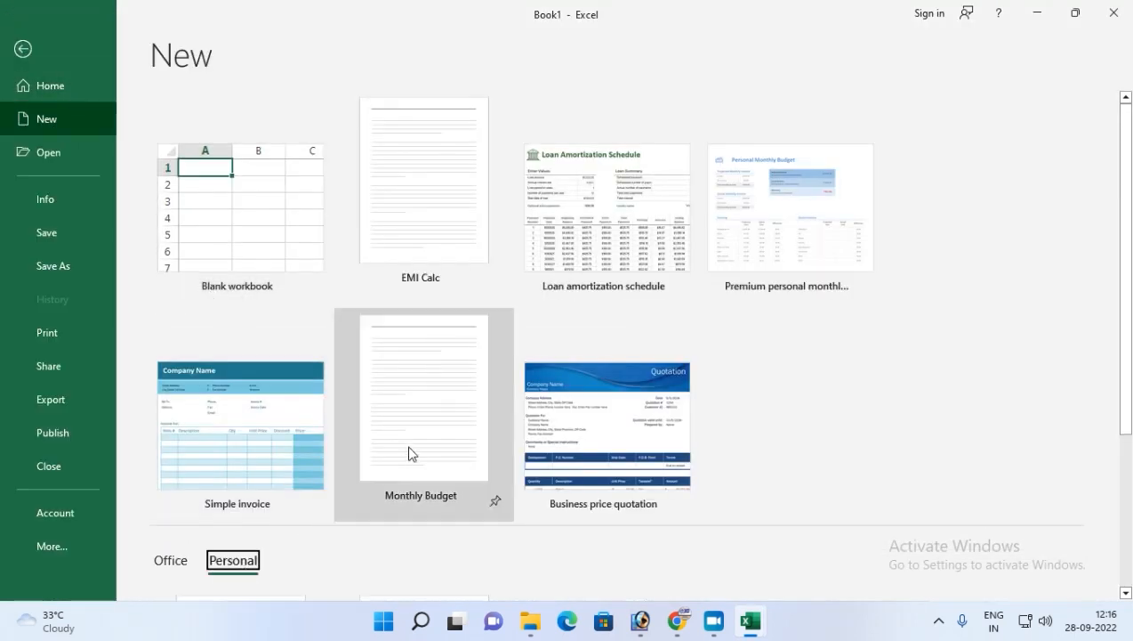
scroll(409, 452, "down", 2)
left_click(257, 567)
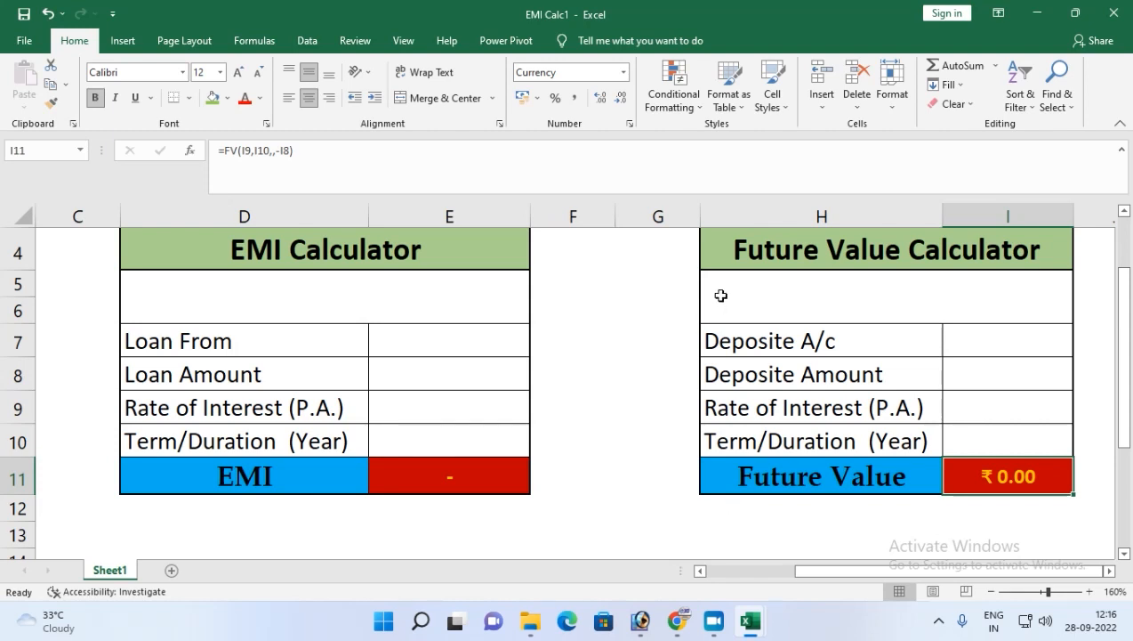
Search the templates for Business and create a new workbook from the Simple invoice template.
left_click(26, 43)
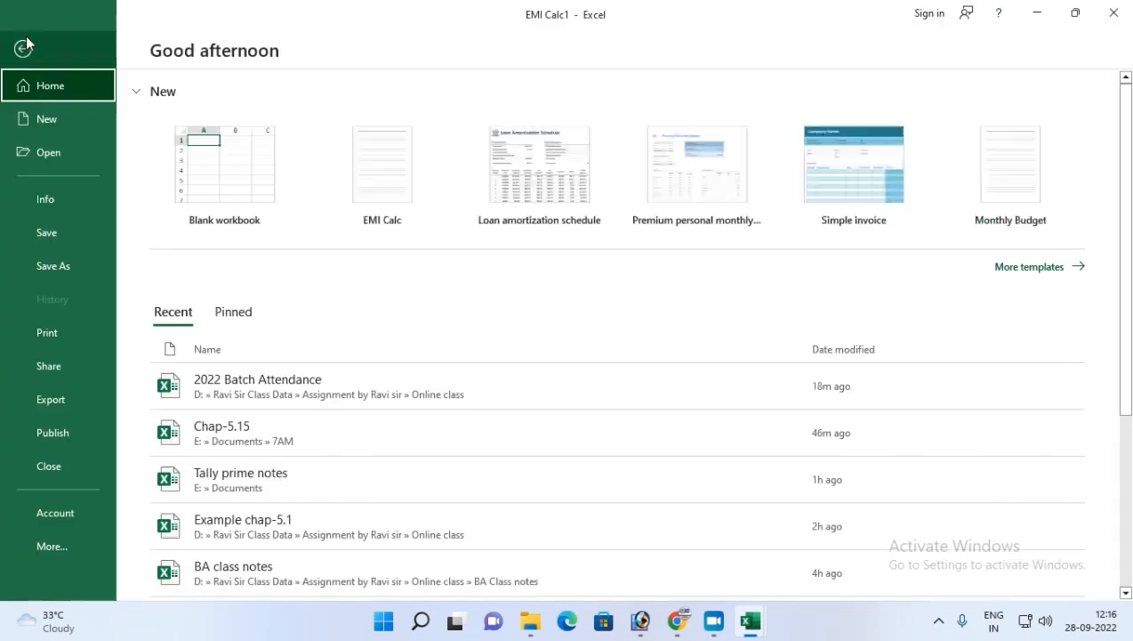
left_click(47, 123)
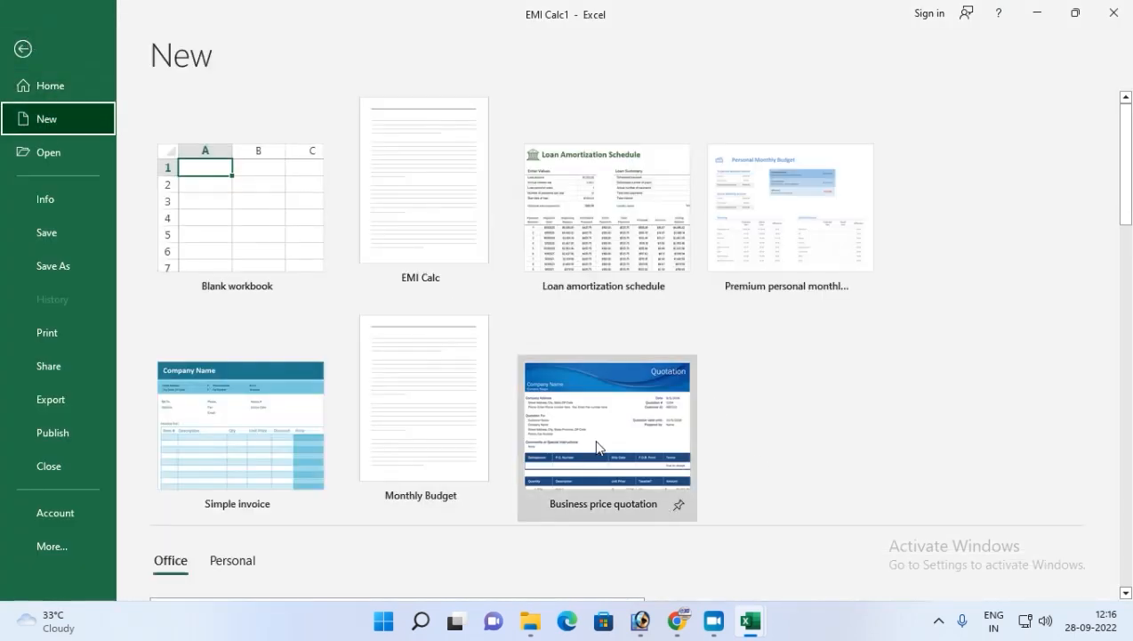
scroll(373, 545, "down", 2)
left_click(275, 519)
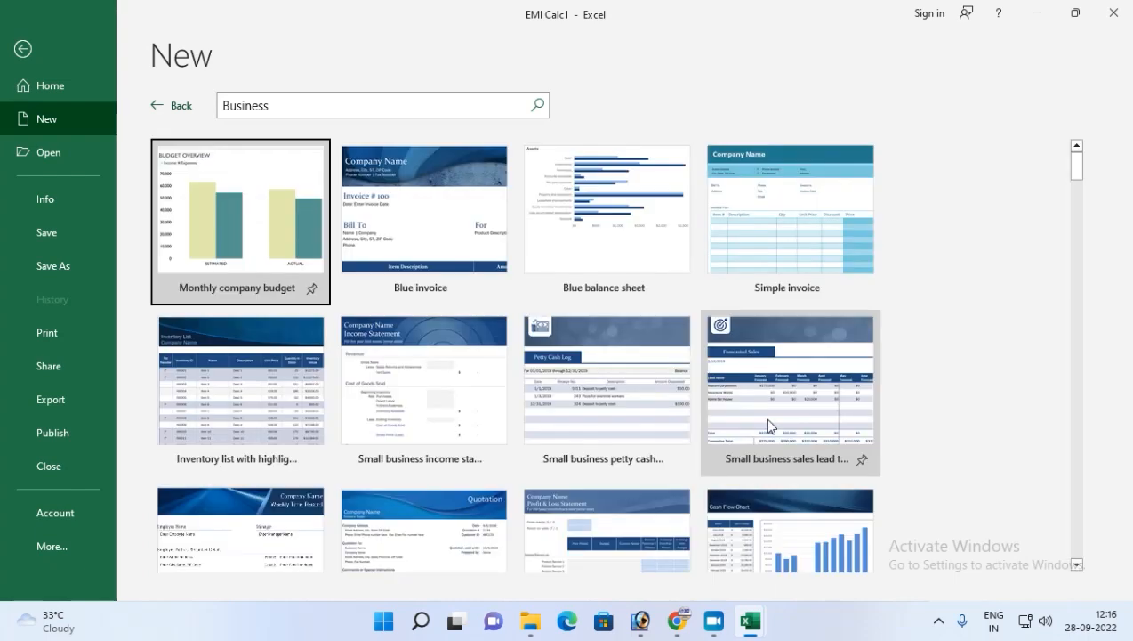
left_click(770, 263)
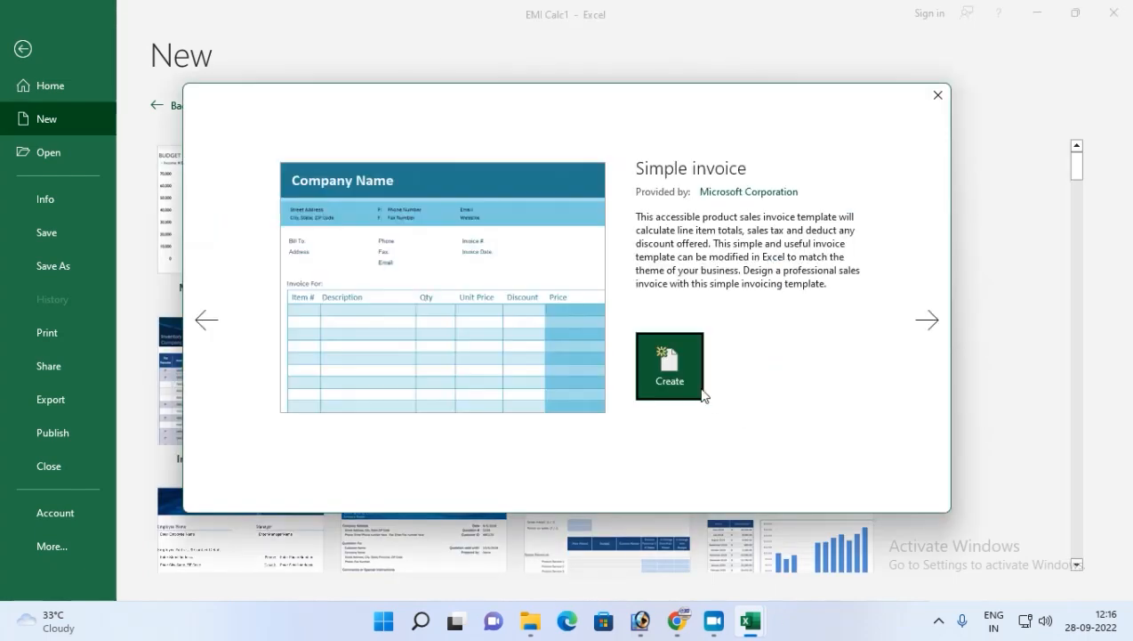
left_click(675, 357)
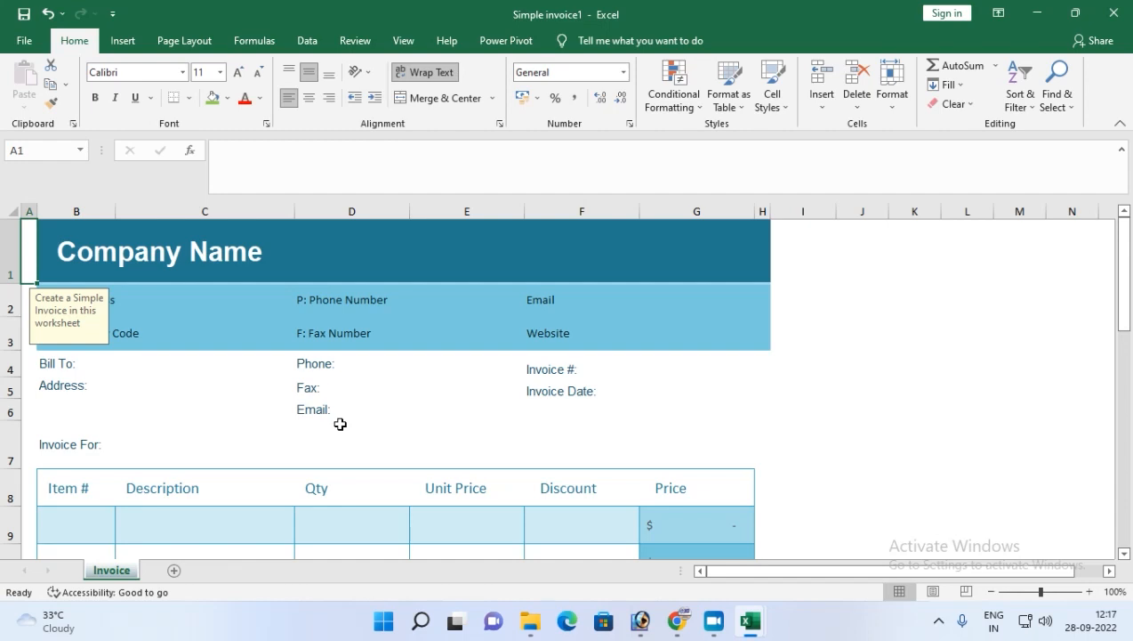
Replace the invoice's company name with SMART VISION.
left_click(265, 272)
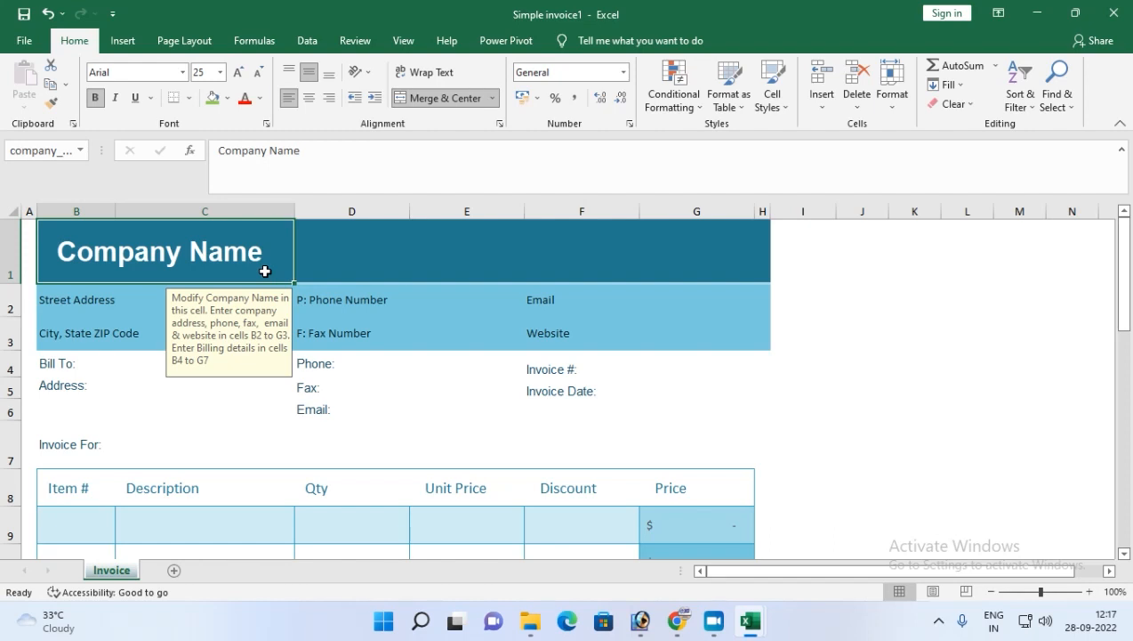
type("sAM")
key("BackSpace")
key("BackSpace")
key("BackSpace")
type("SMART VISISON")
key("BackSpace")
key("BackSpace")
key("BackSpace")
type("ION")
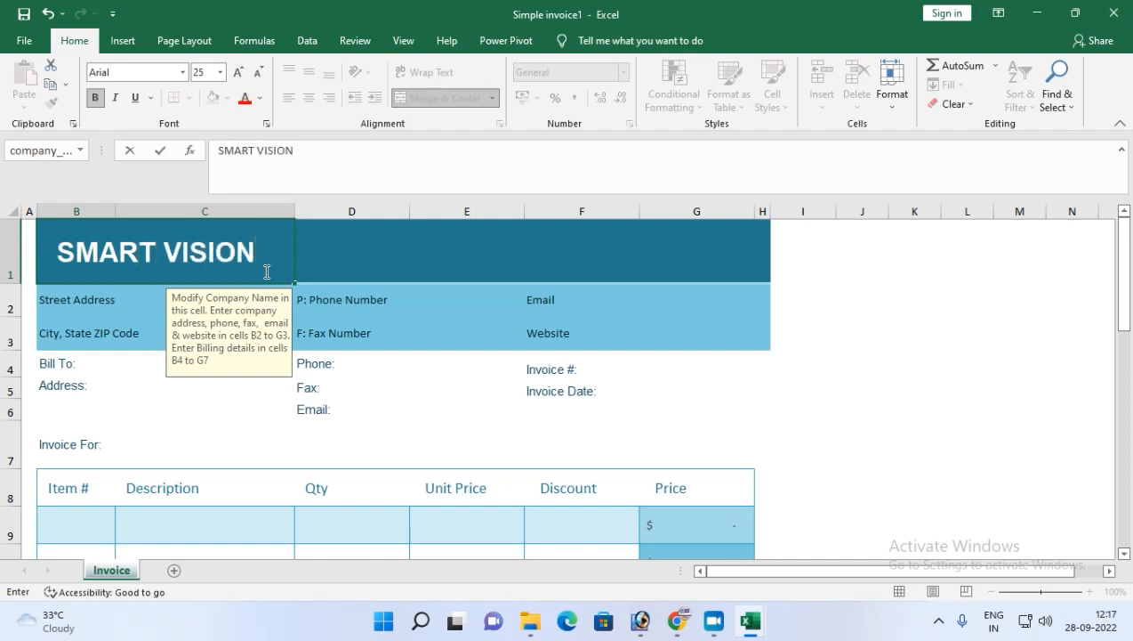
Append HAJIPUR, NEAR HDFC BANK to the company street address cell.
left_click(119, 284)
left_click(120, 292)
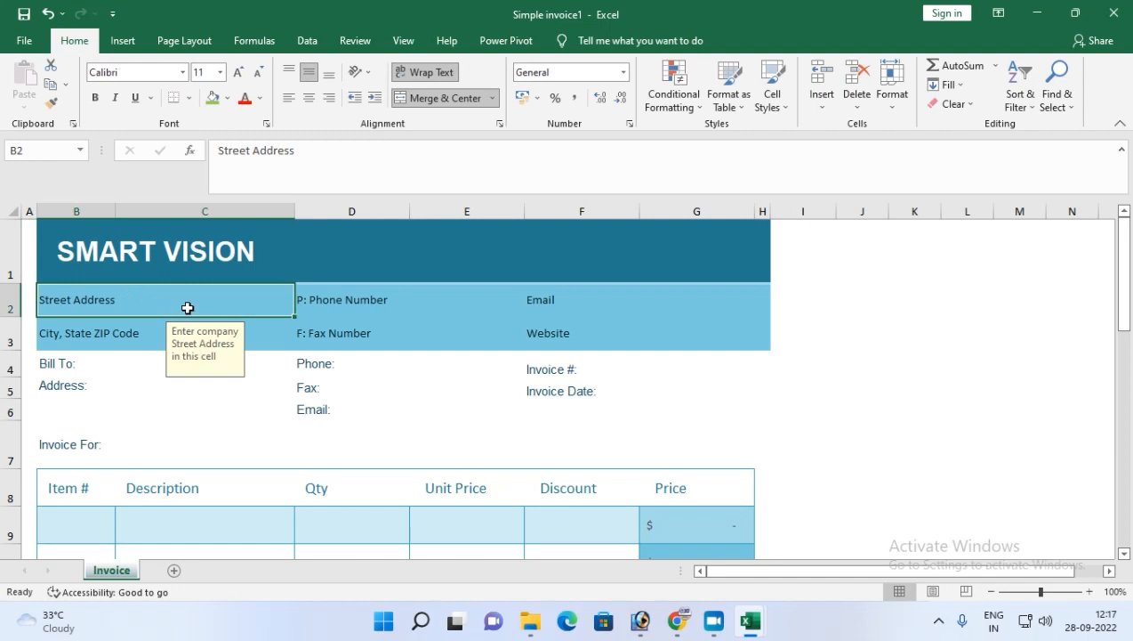
double_click(155, 300)
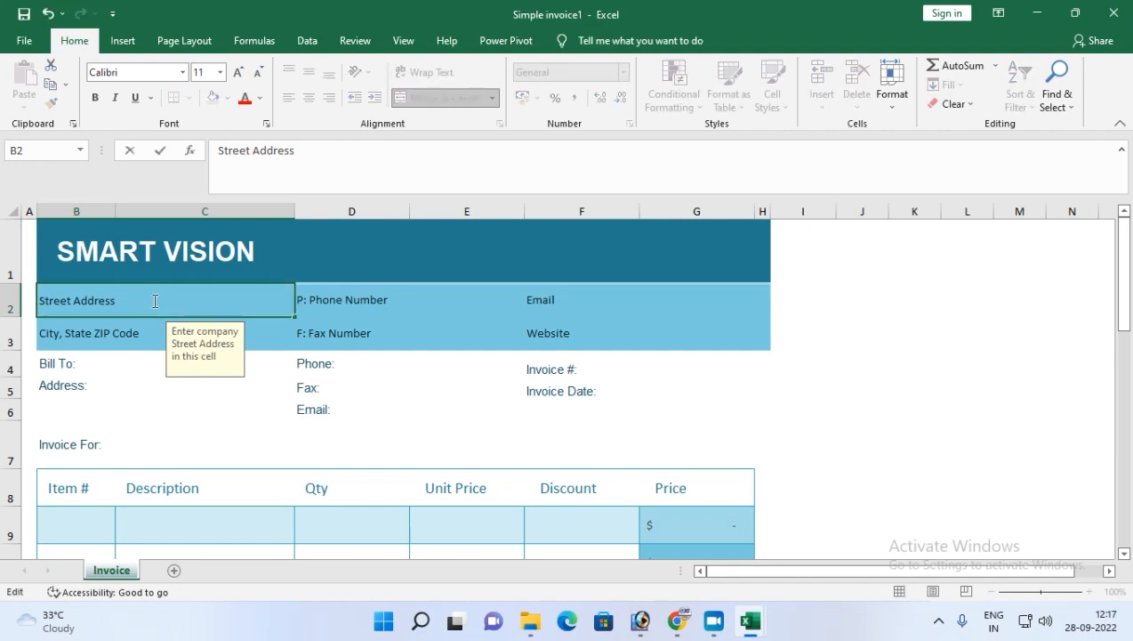
key("BackSpace")
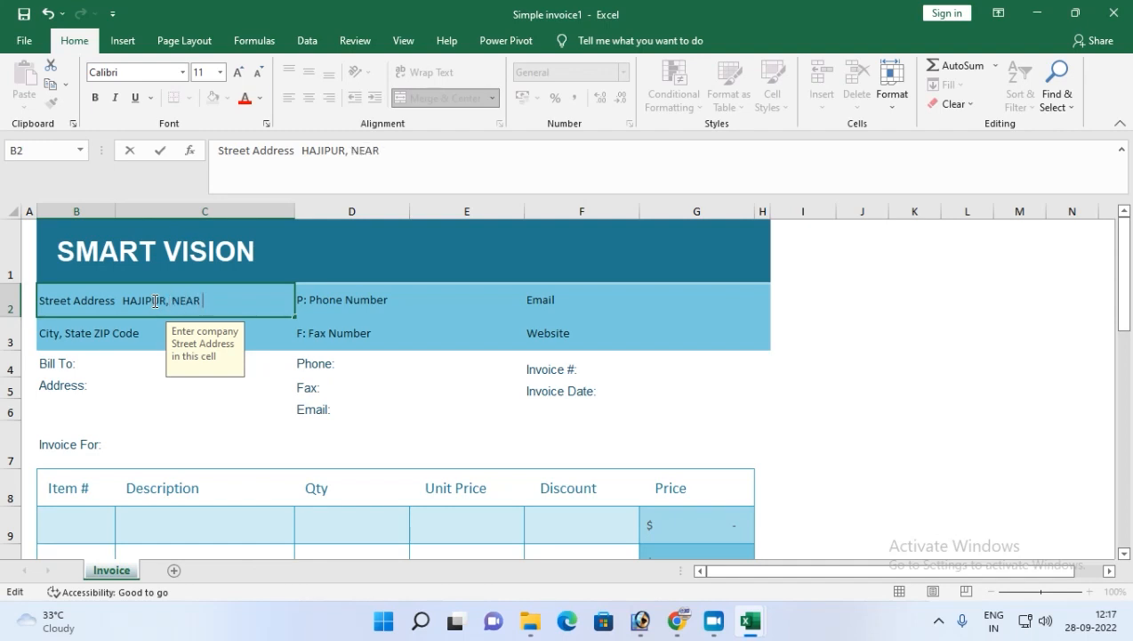
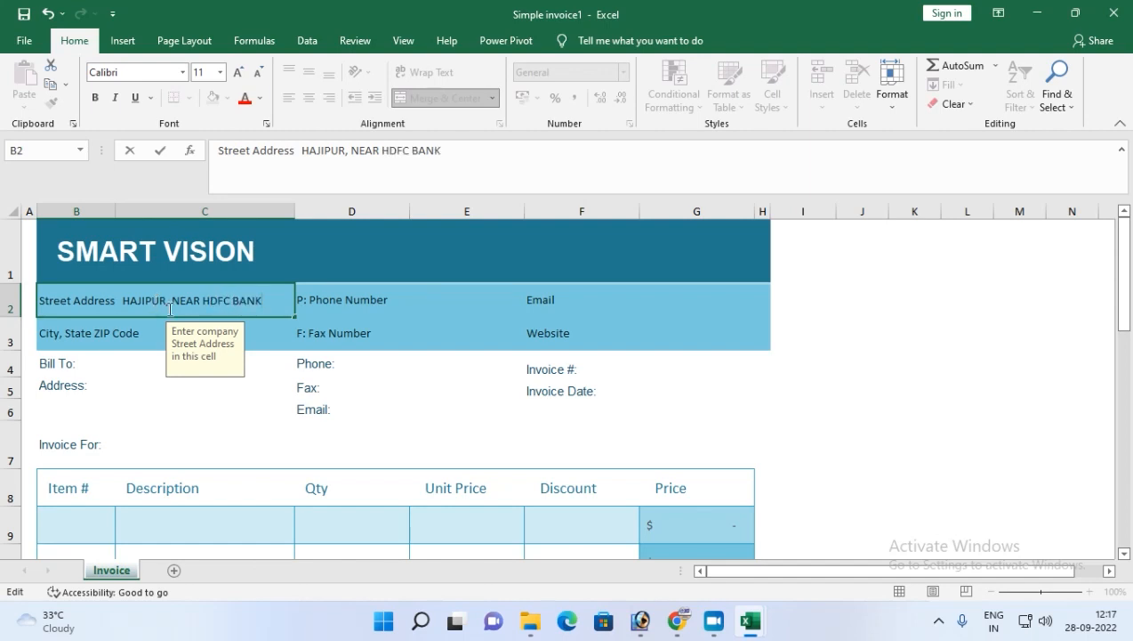
Append the ZIP code 844101 to the city, state ZIP code cell.
left_click(272, 339)
double_click(162, 332)
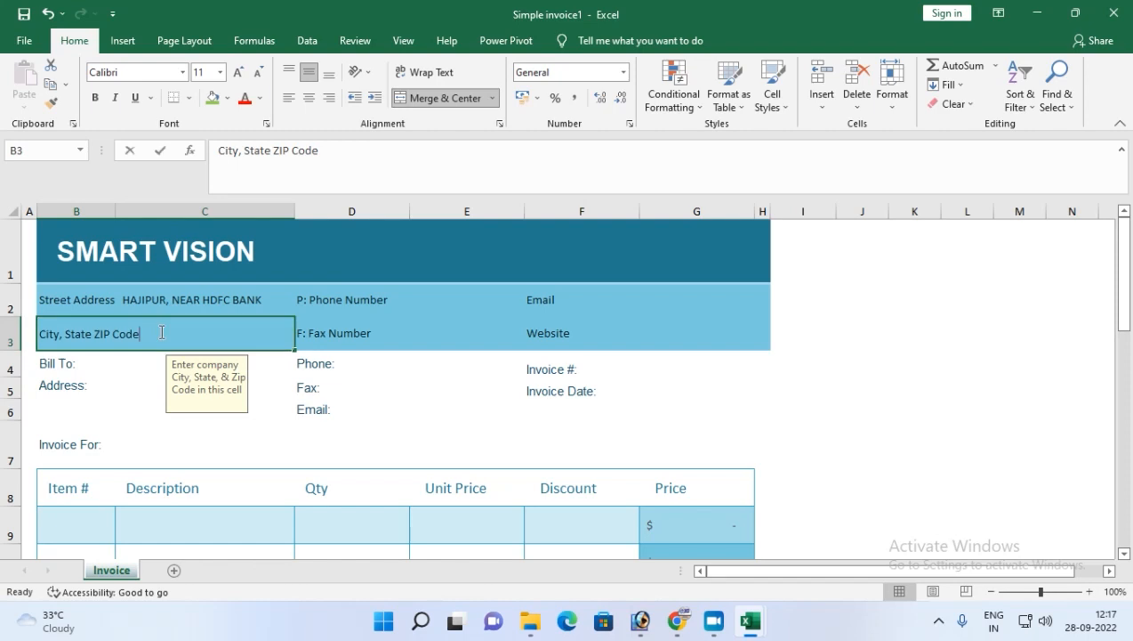
type("844101")
left_click(297, 339)
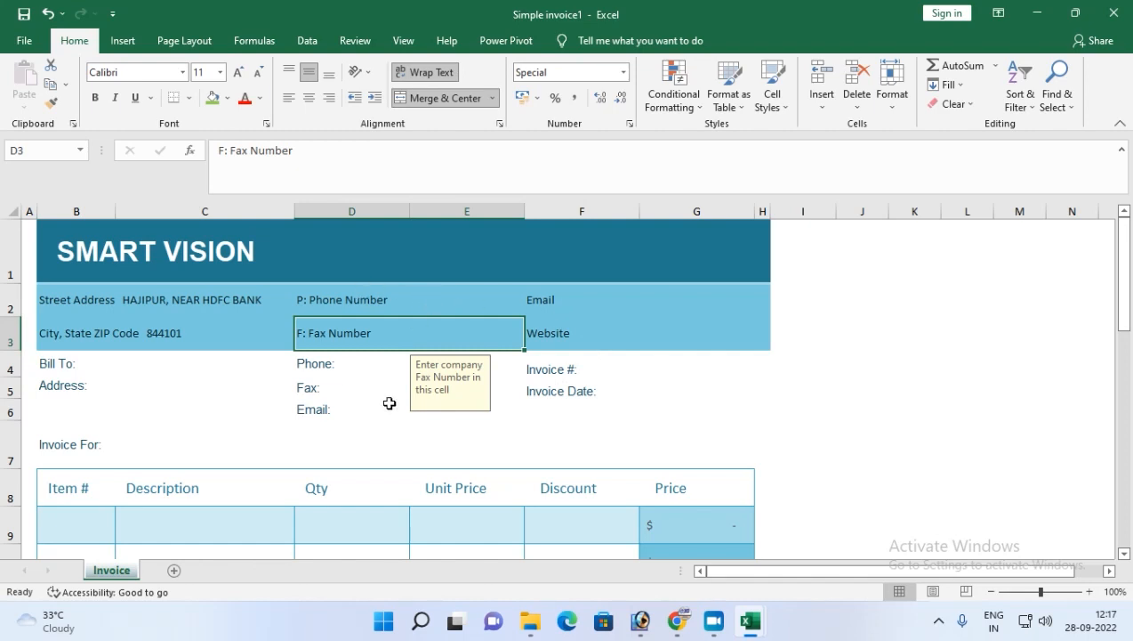
Enter the customer's full name after Bill To.
double_click(133, 364)
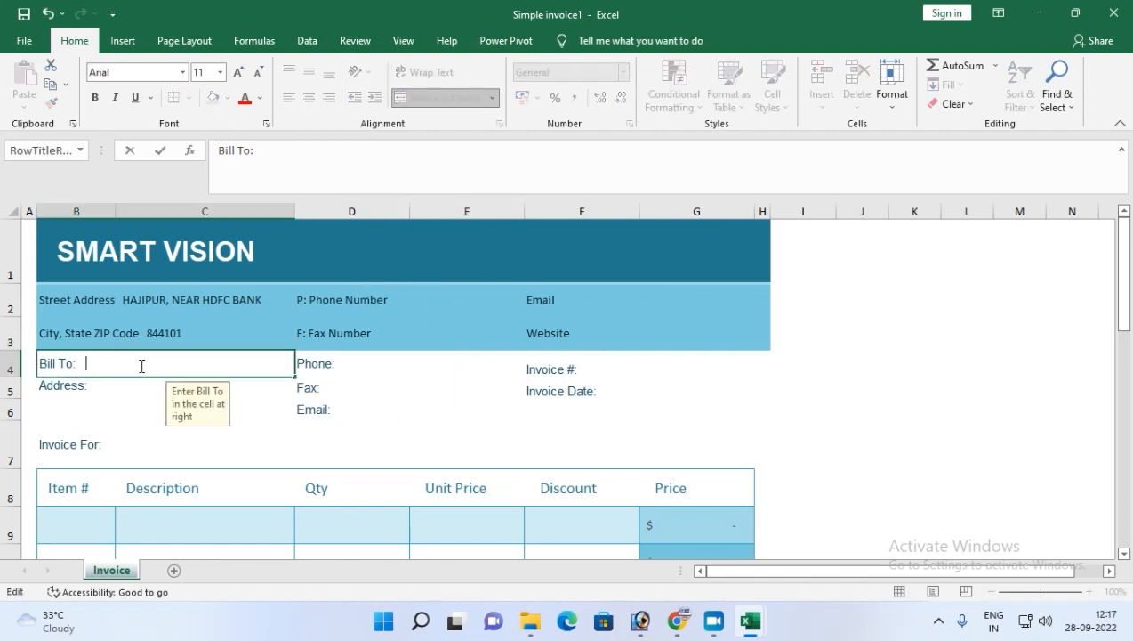
key("Tab")
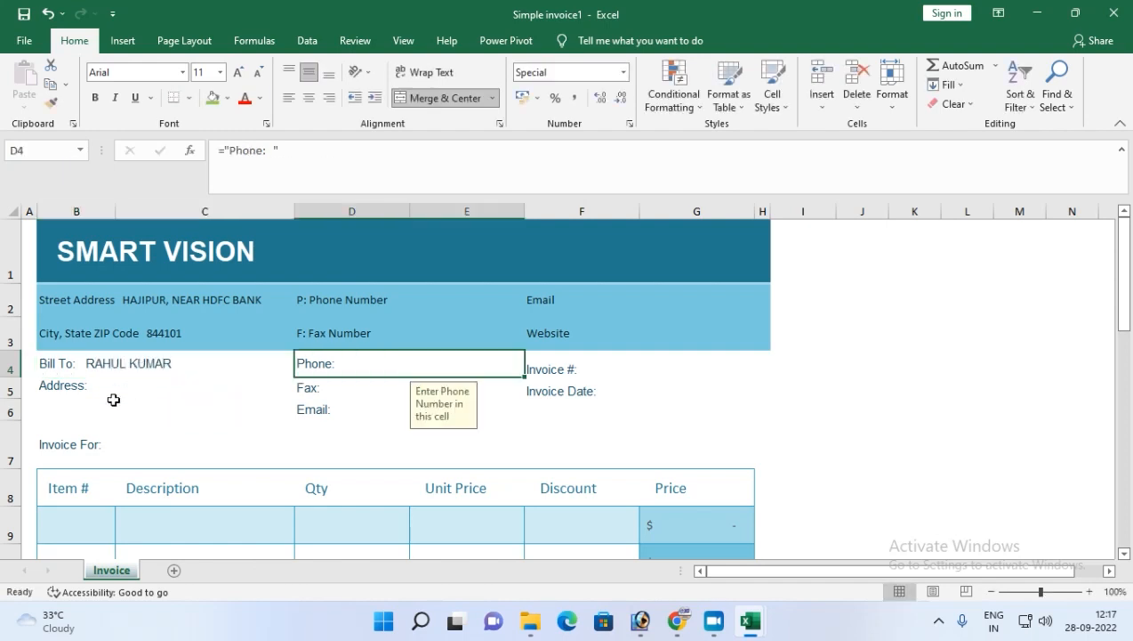
Enter the customer's address after Address.
double_click(134, 389)
type("HAJIPUR")
key("Tab")
left_click(194, 440)
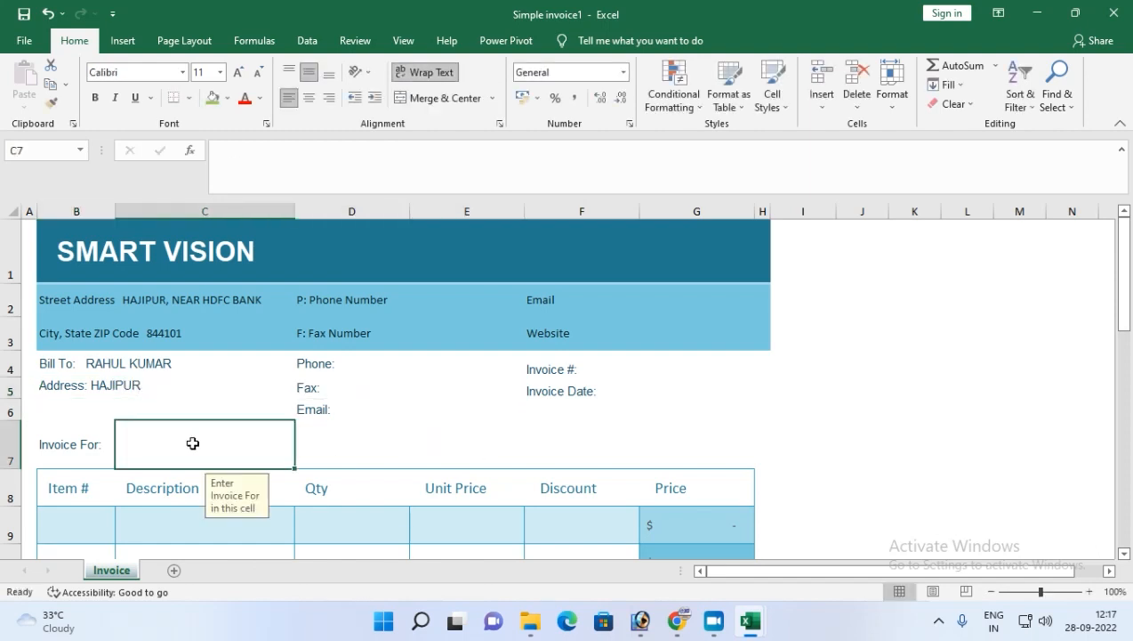
Set the invoice number to 1 and the invoice date to 28-09-2022.
left_click(641, 364)
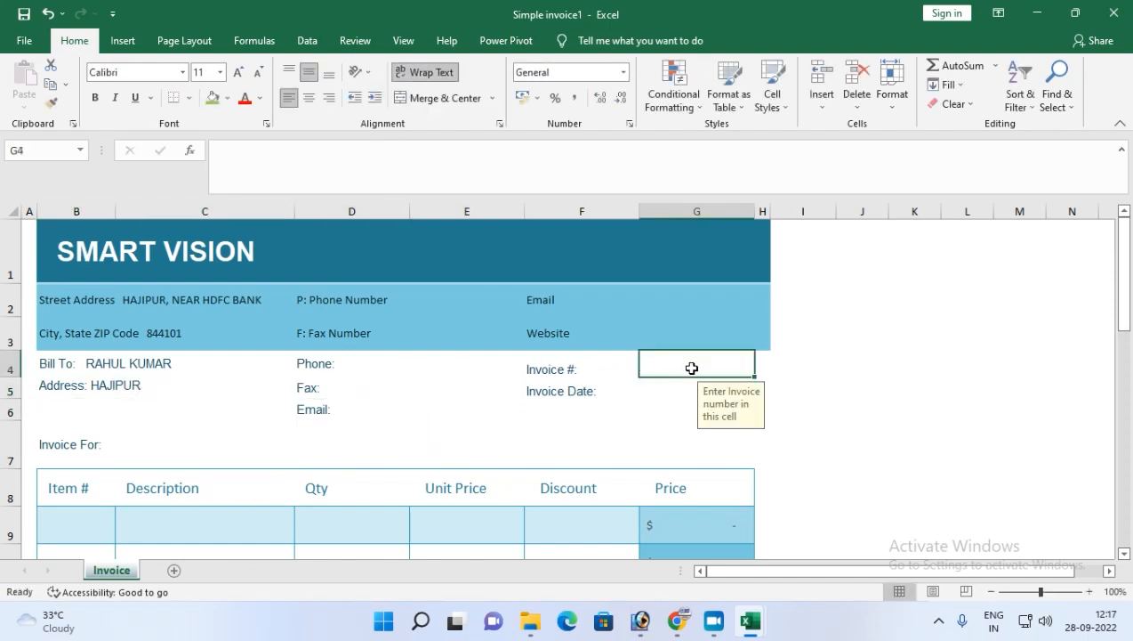
type("1")
key("Return")
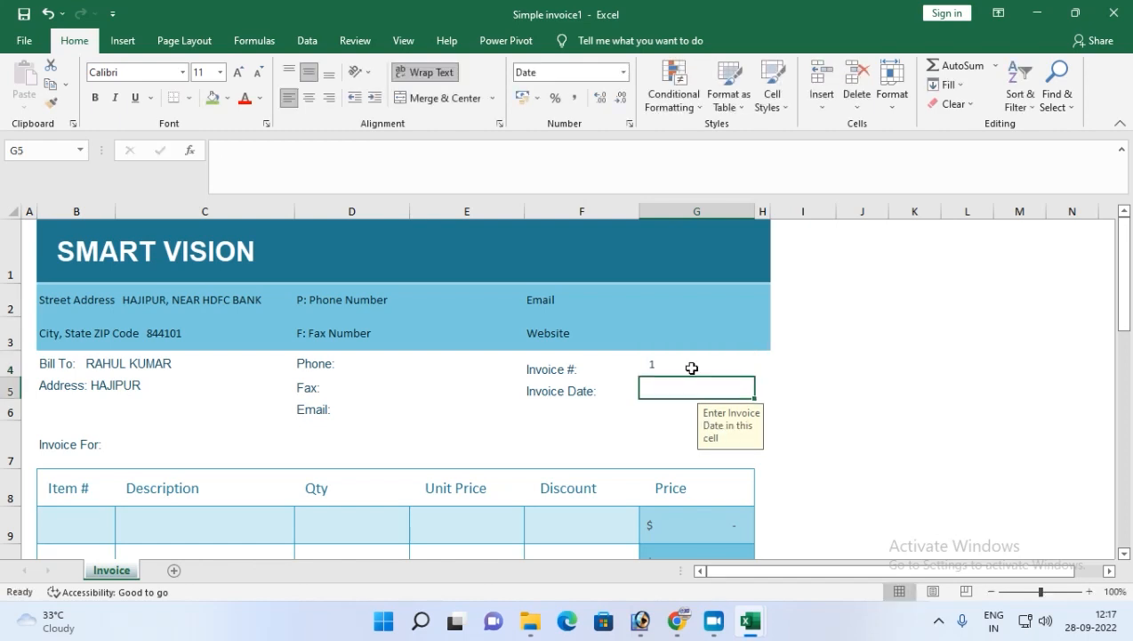
type("28-")
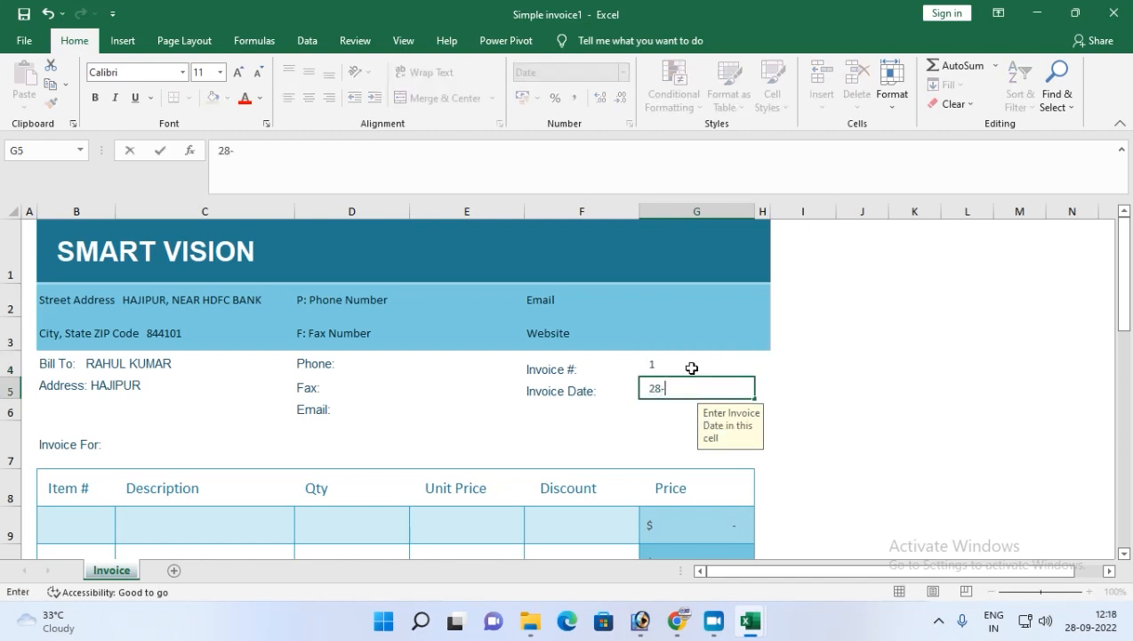
type("09-202")
key("Return")
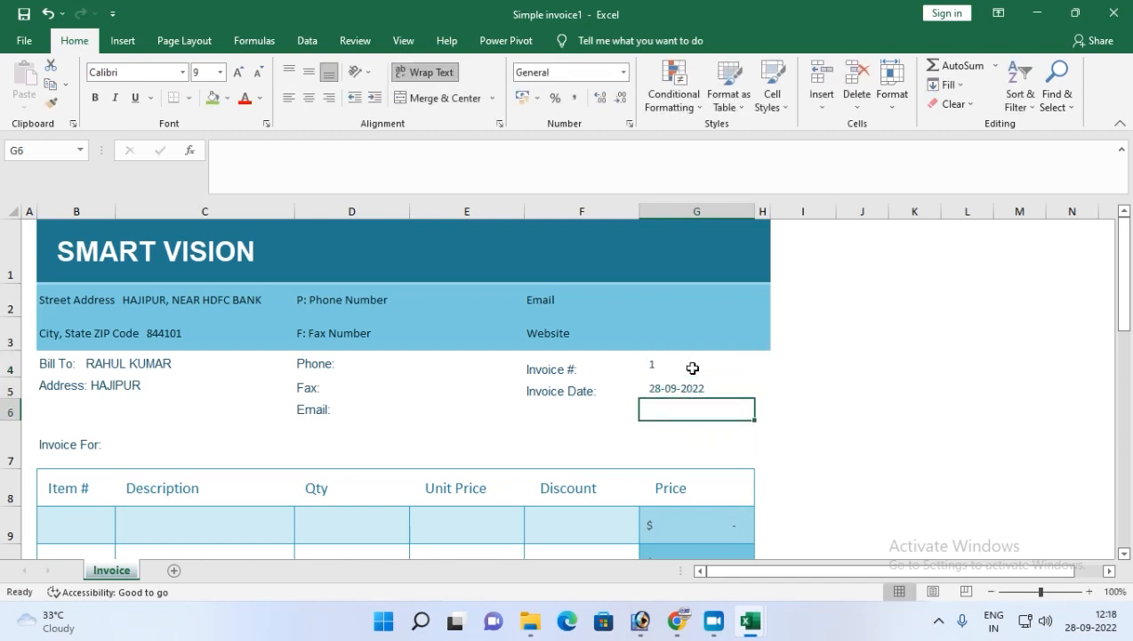
Fill the first invoice line with item 1, description MOBILE, quantity 2 and unit price 12500.
scroll(412, 495, "down", 3)
scroll(142, 336, "up", 1)
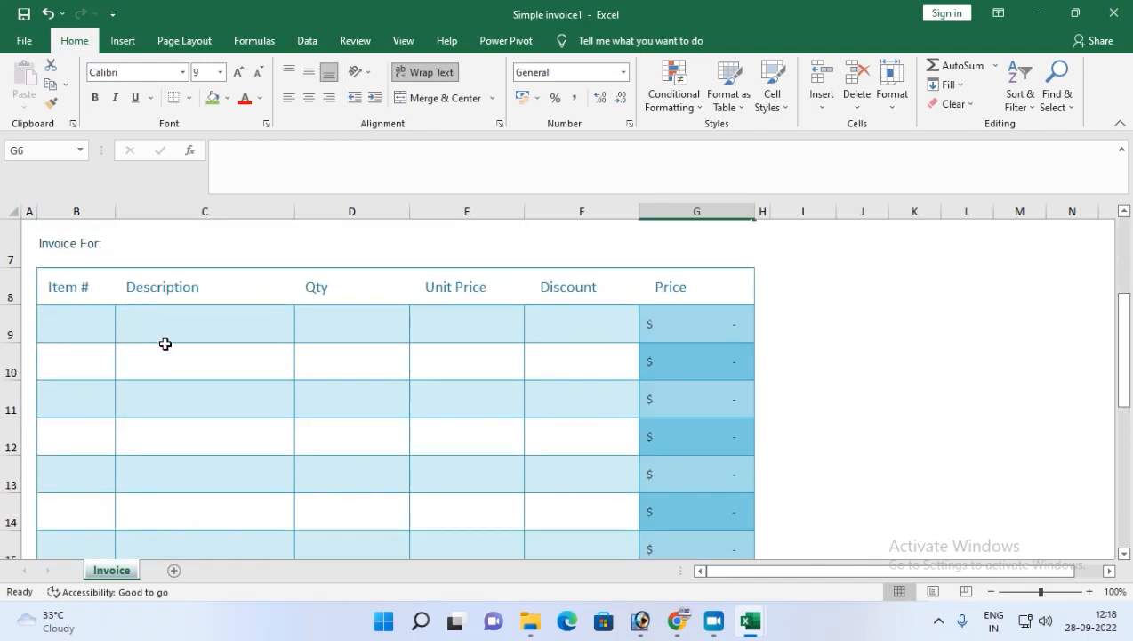
left_click(95, 316)
type("1")
key("Tab")
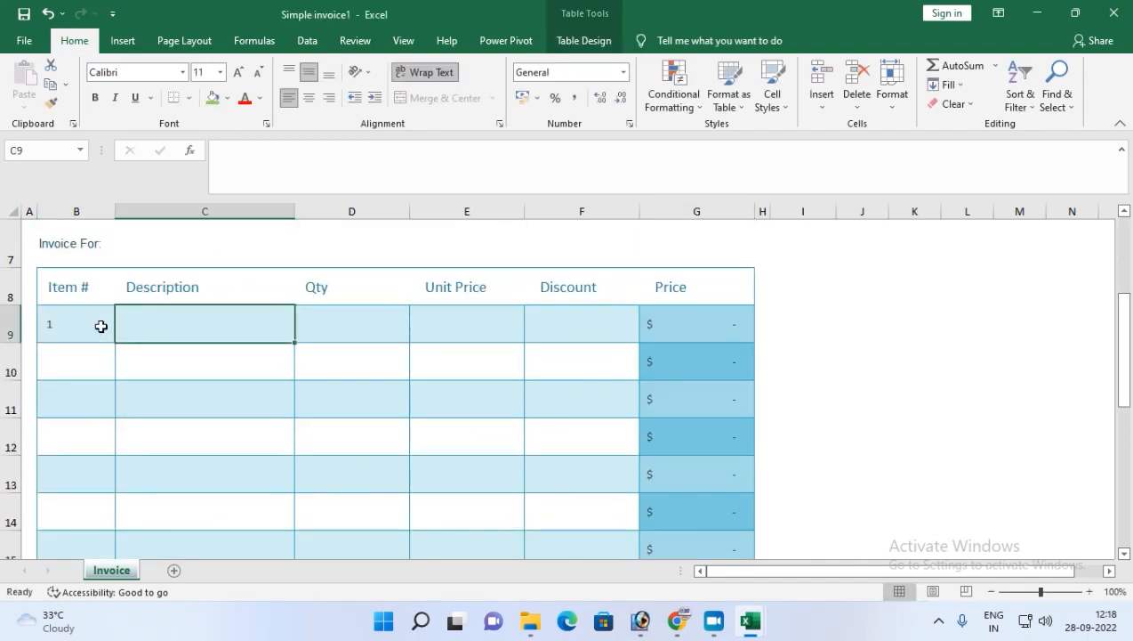
type("MB")
key("BackSpace")
type("OBILE")
key("Tab")
type("2")
key("Tab")
type("13")
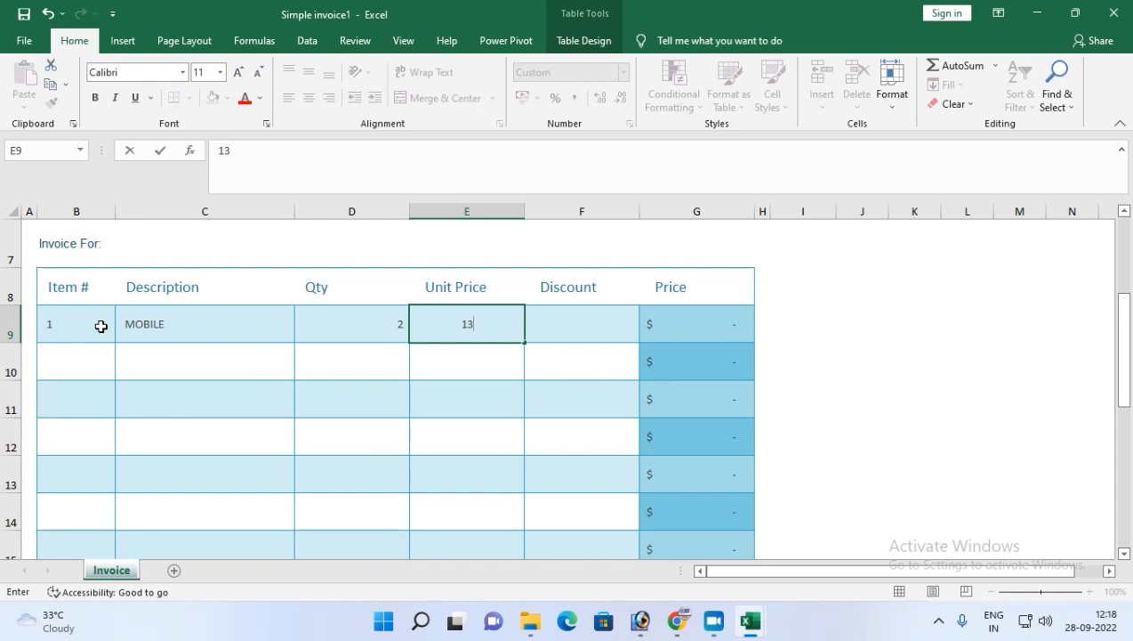
key("BackSpace")
type("2500")
key("Return")
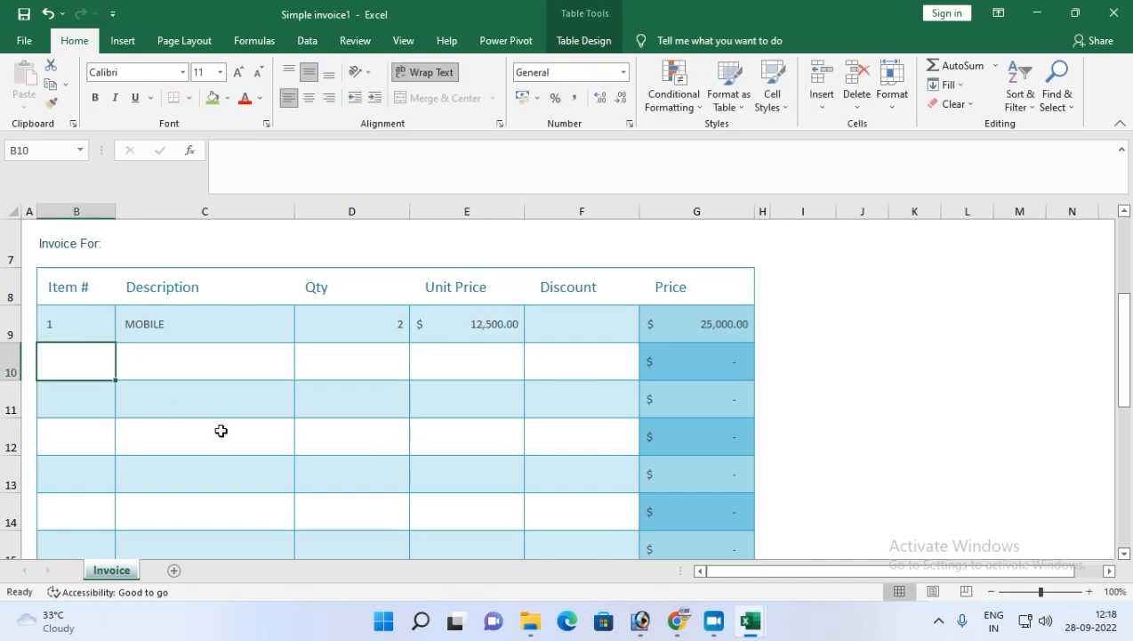
Enter a discount of 500 for the first invoice line.
left_click(577, 335)
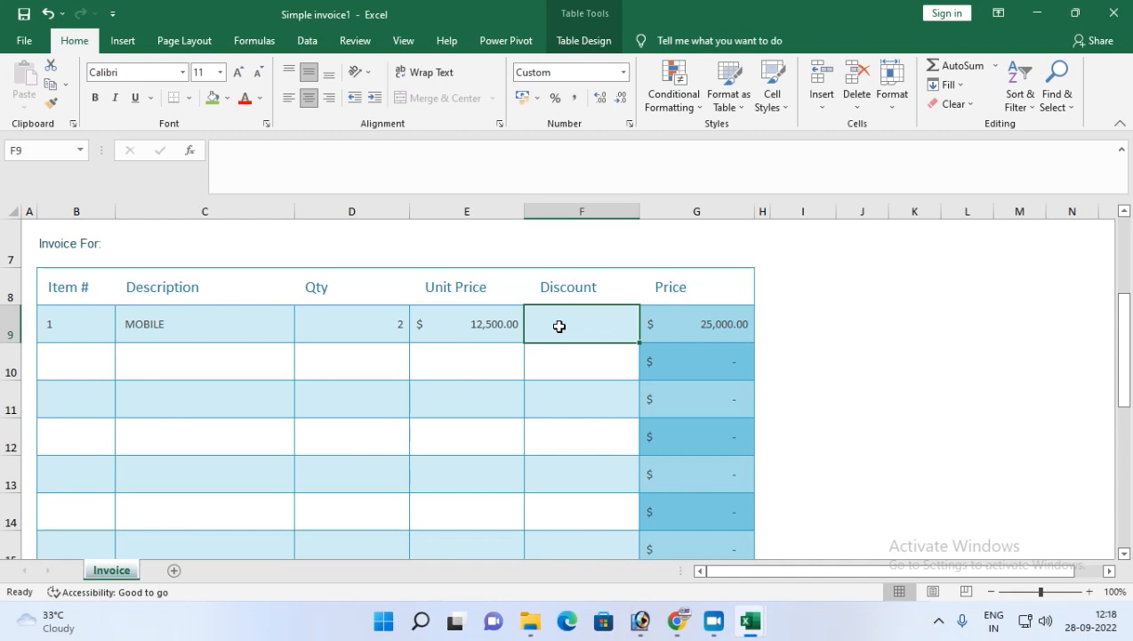
type("500")
key("Return")
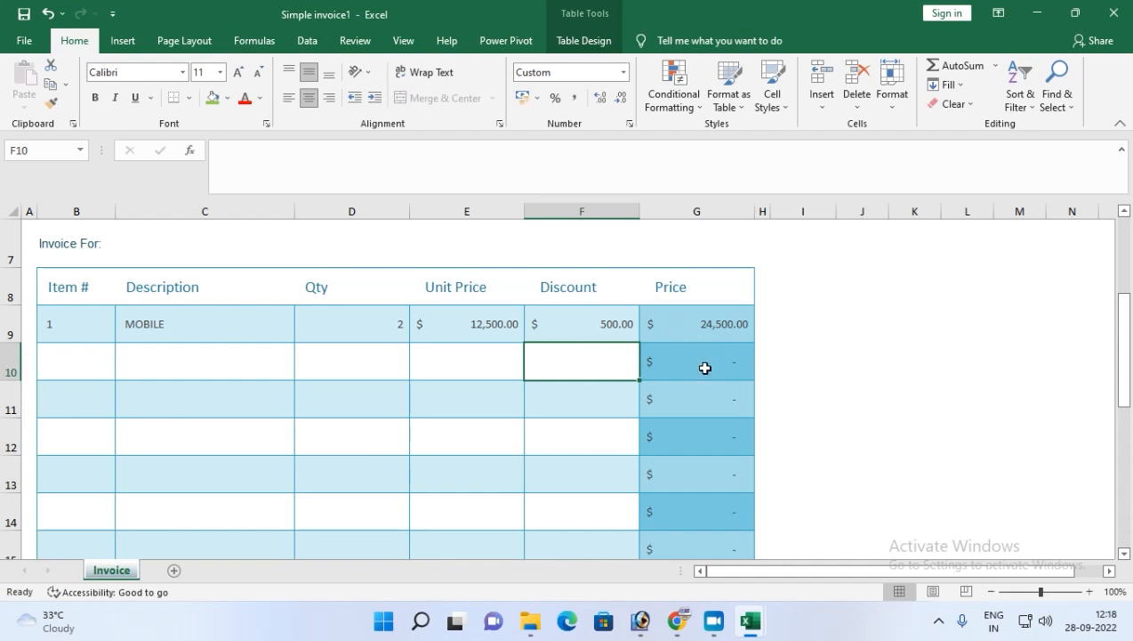
Apply the ₹ English (India) accounting format to the first line's unit price, discount and price cells.
left_click_drag(445, 322, 678, 318)
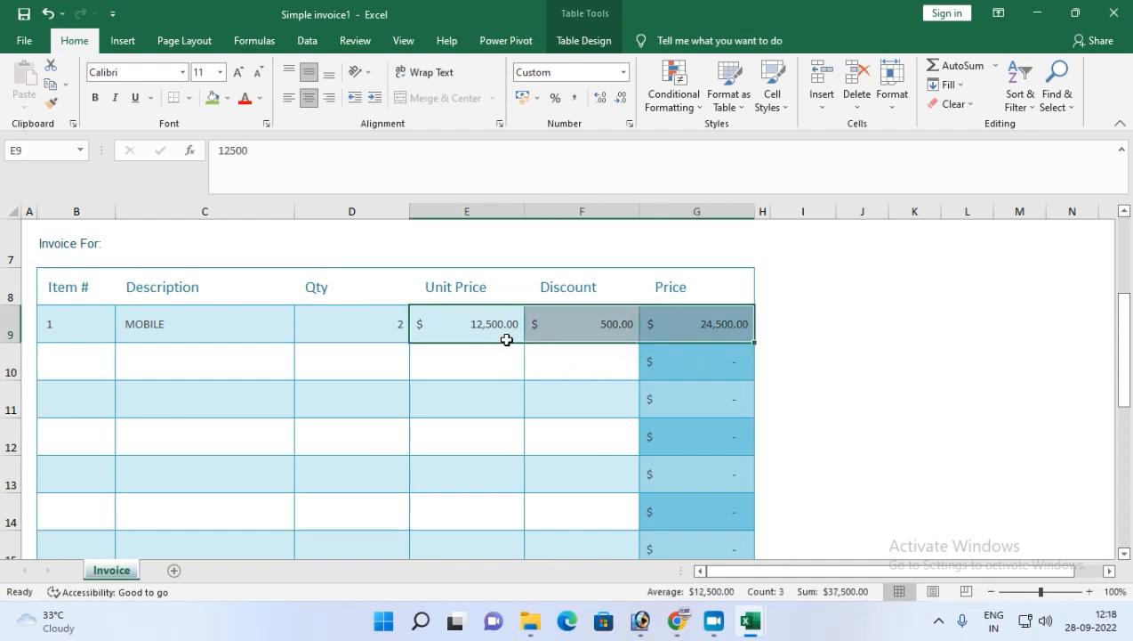
left_click(529, 102)
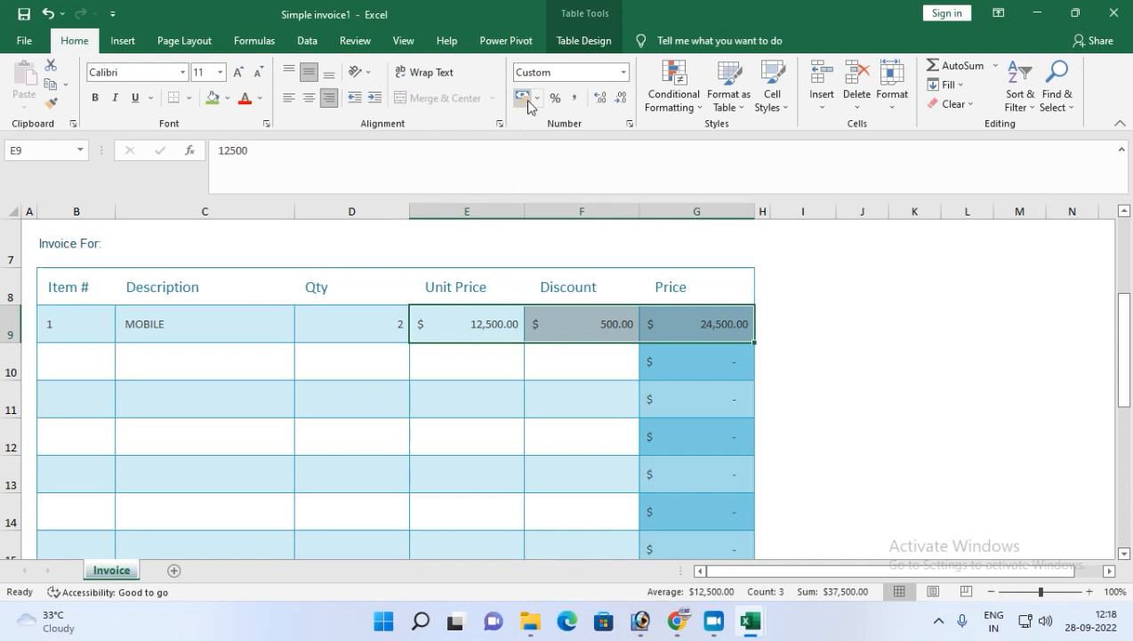
left_click(537, 98)
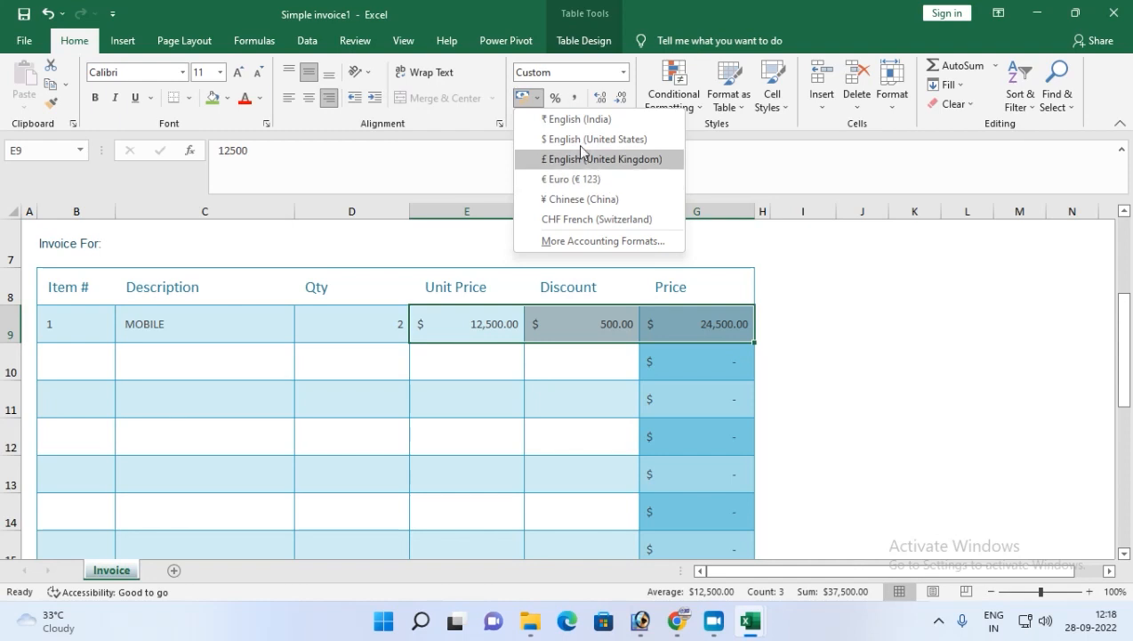
left_click(590, 119)
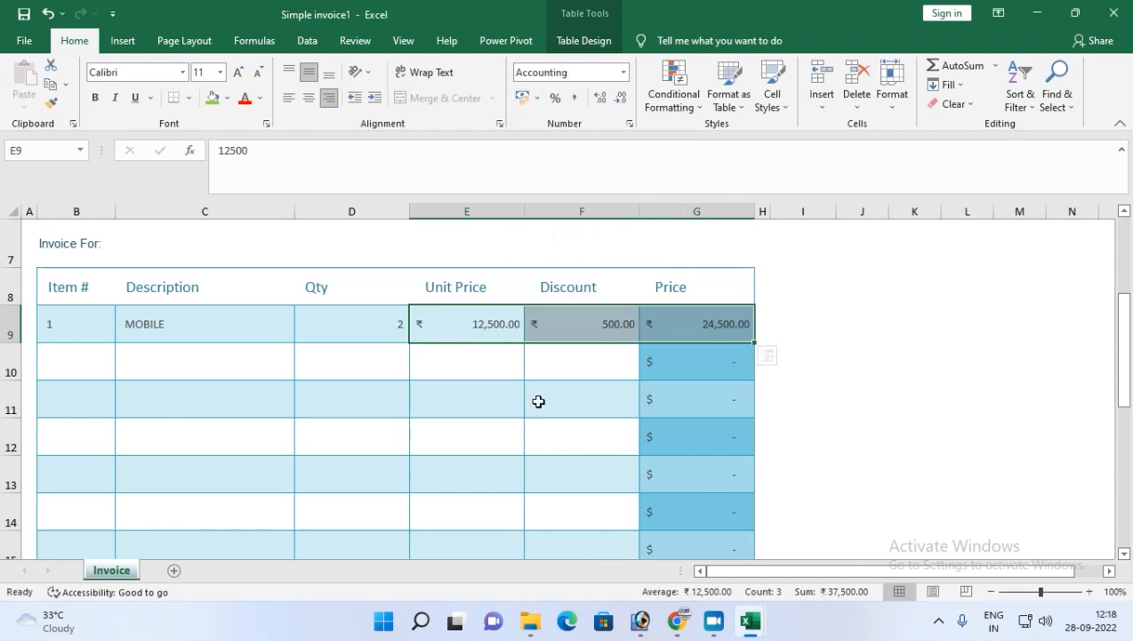
Apply the ₹ English (India) accounting format to the remaining price cells and the totals column below the first line.
left_click_drag(678, 357, 685, 534)
left_click(523, 96)
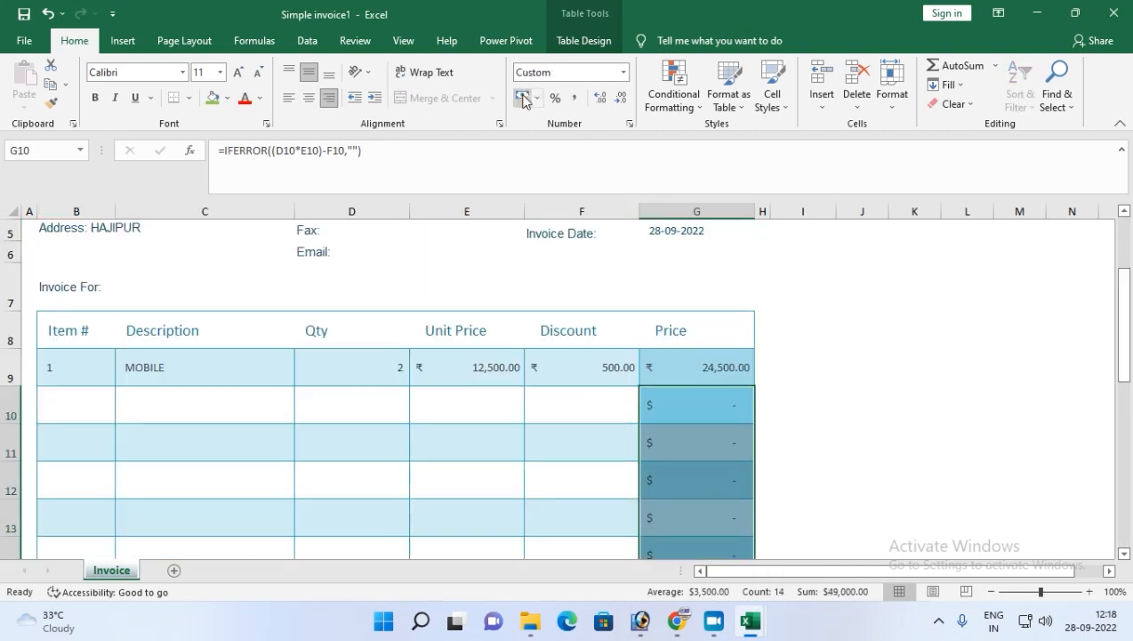
left_click(537, 98)
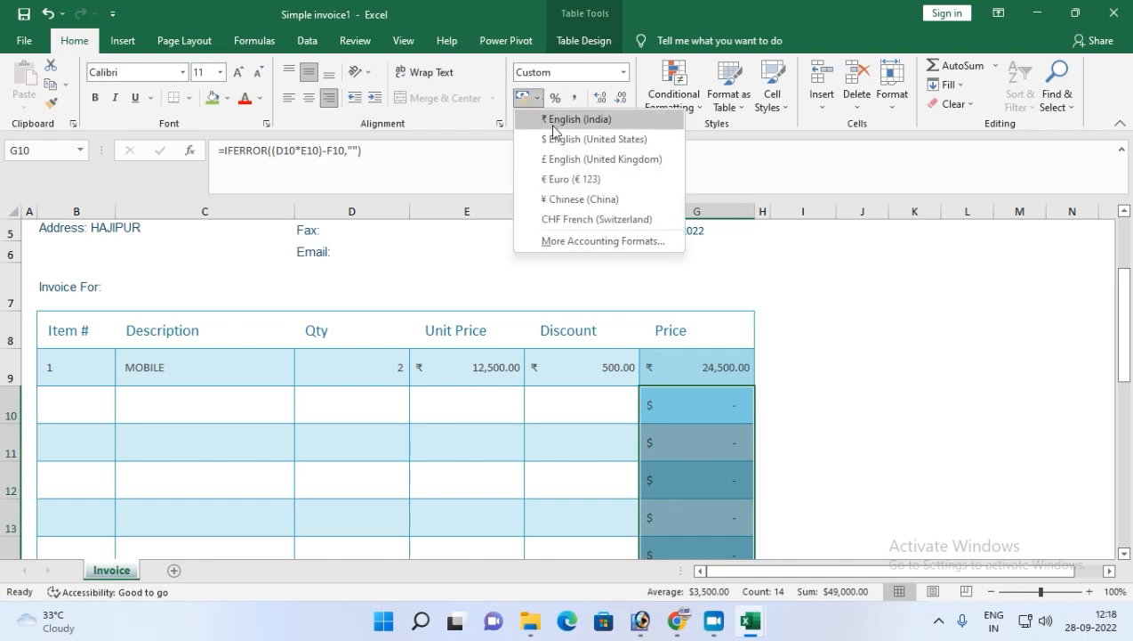
left_click(552, 124)
scroll(623, 436, "down", 5)
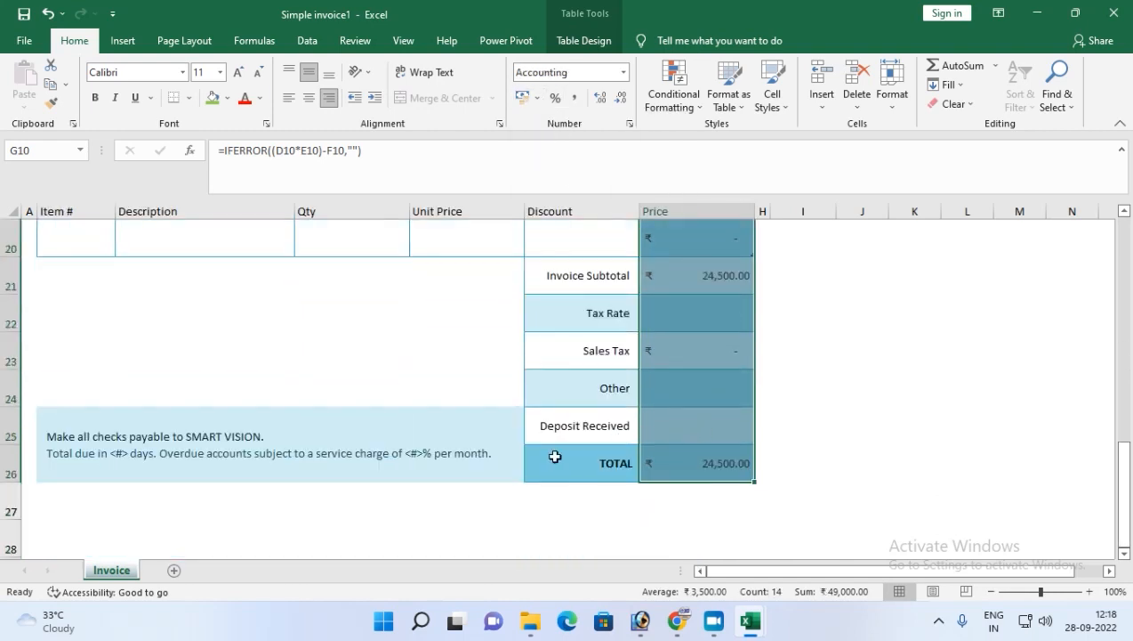
Enter a tax rate of 18 in the invoice totals.
scroll(538, 457, "up", 4)
scroll(547, 435, "up", 2)
scroll(574, 441, "down", 4)
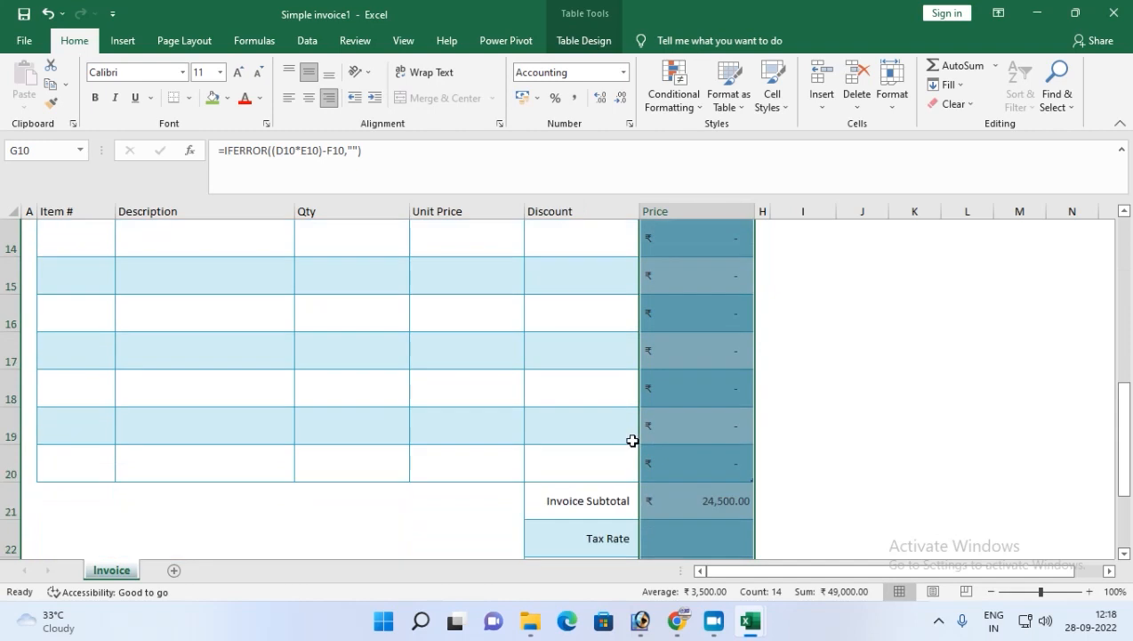
left_click(679, 504)
scroll(687, 493, "down", 1)
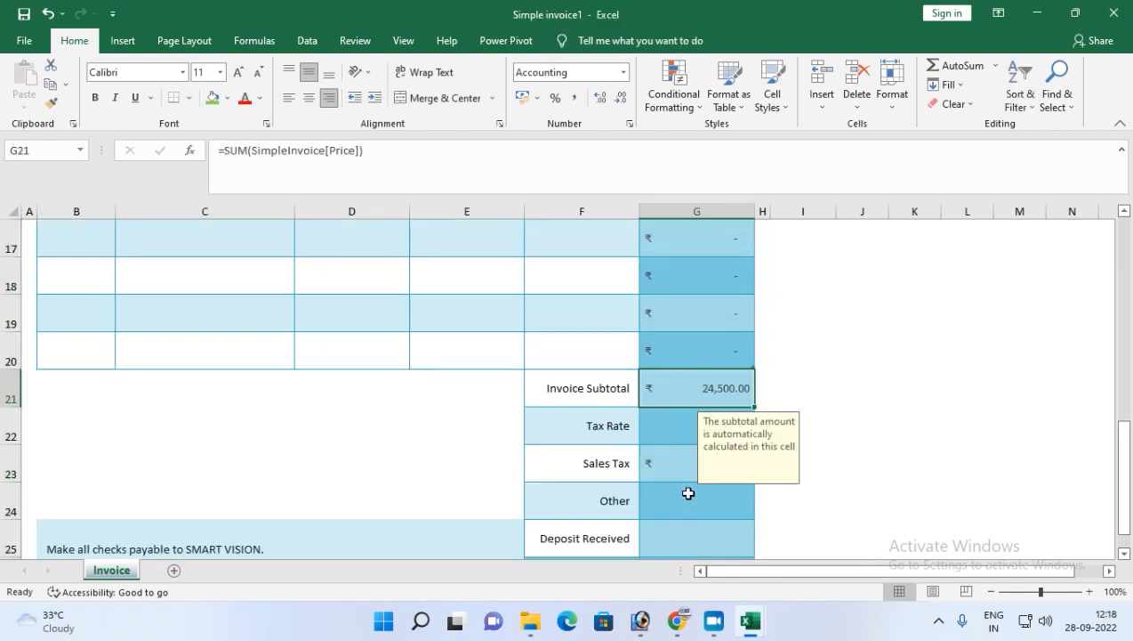
left_click(674, 442)
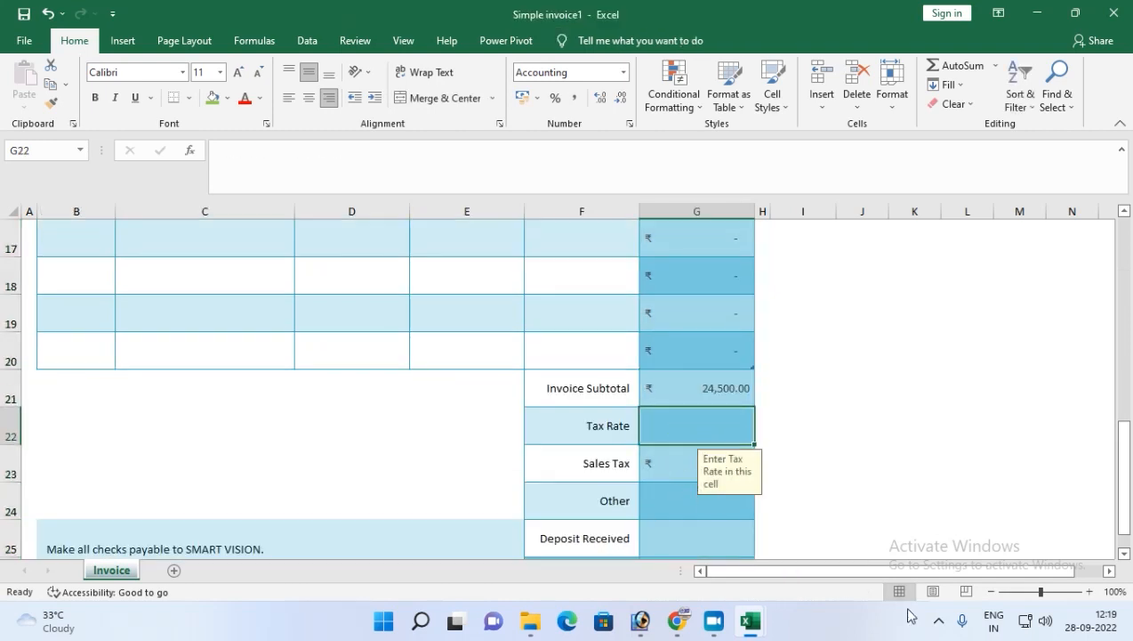
type("18")
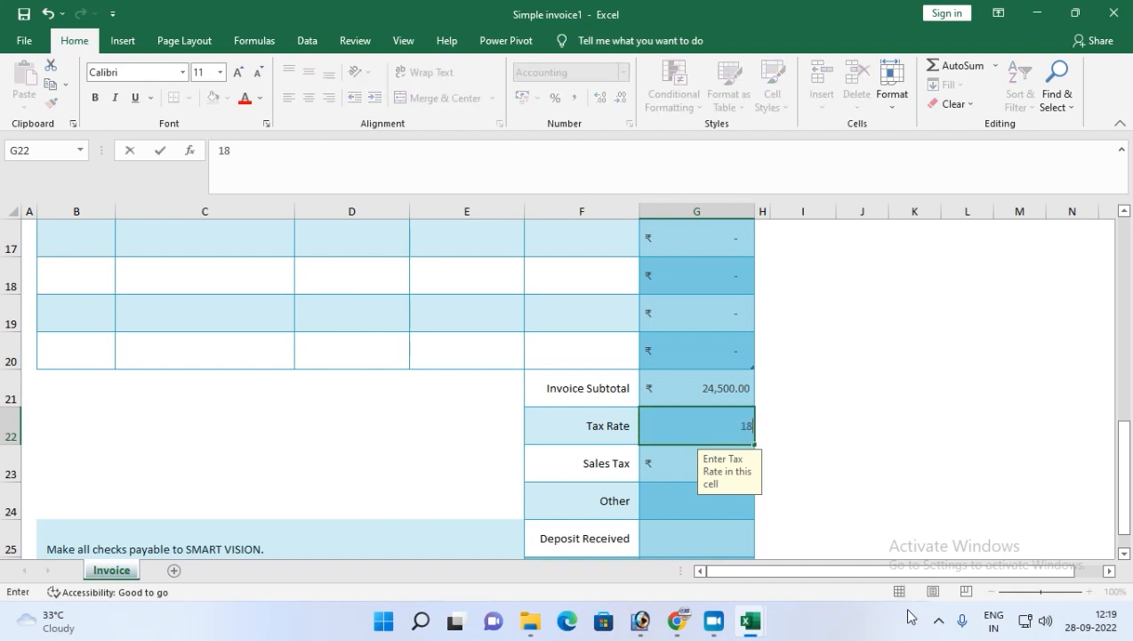
key("Return")
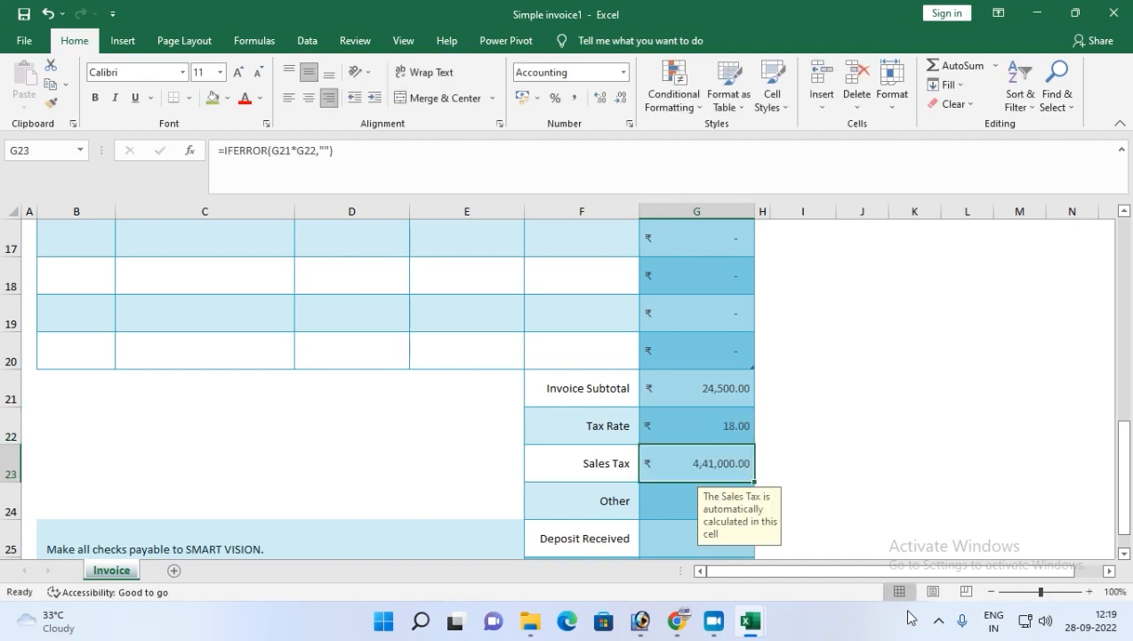
Inspect the subtotal, tax rate, sales tax and other total cells and their formulas.
left_click(726, 429)
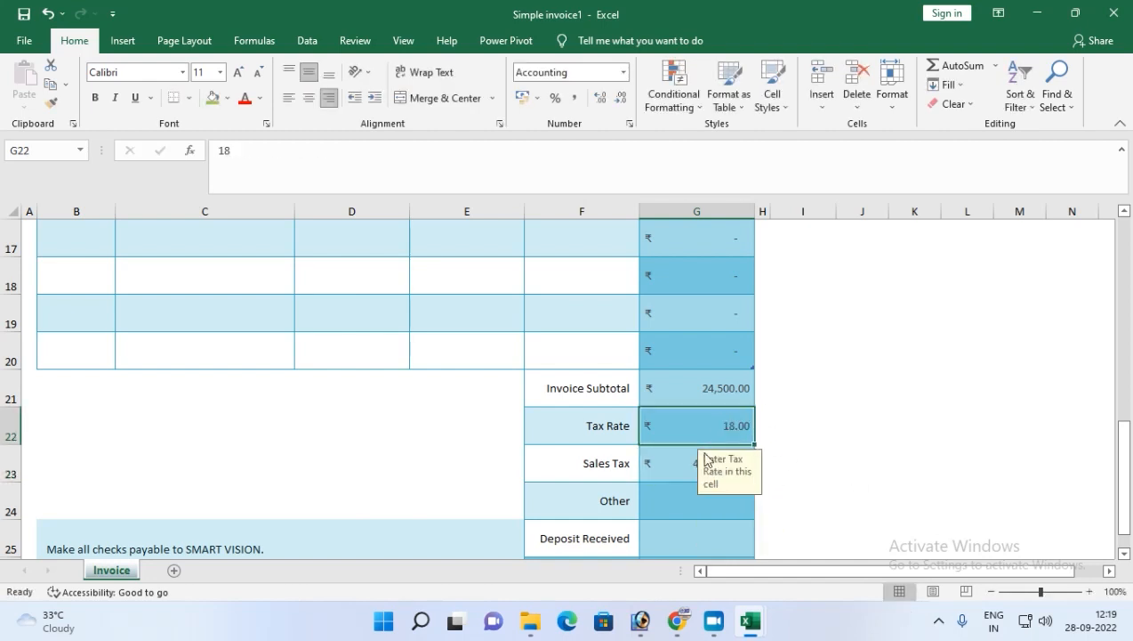
scroll(793, 456, "down", 1)
left_click(669, 381)
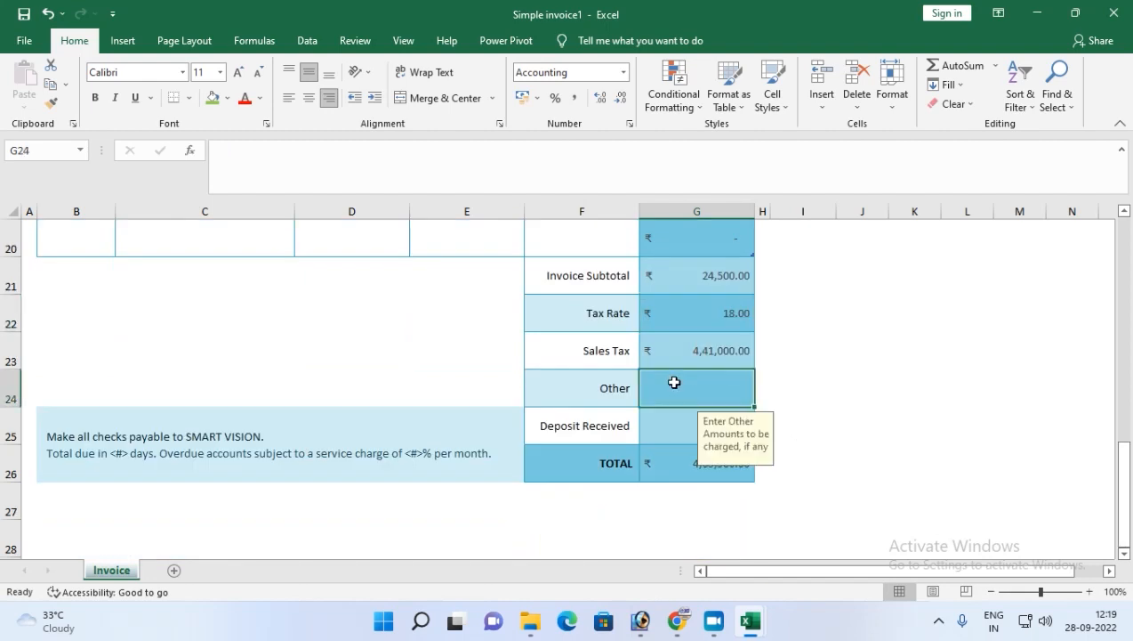
left_click(687, 355)
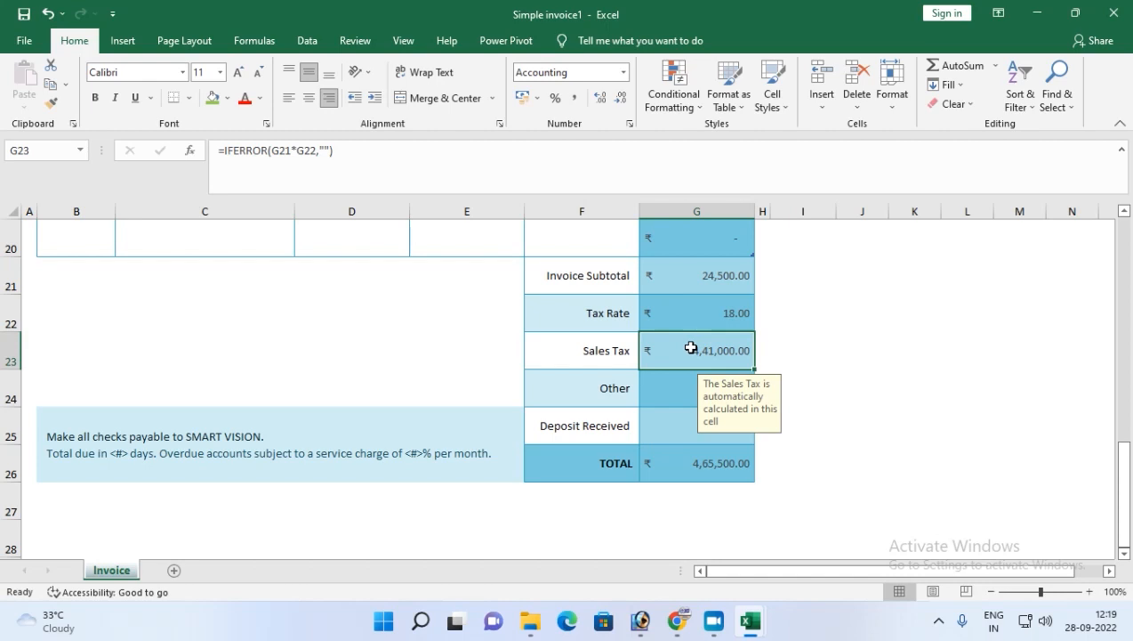
left_click(691, 311)
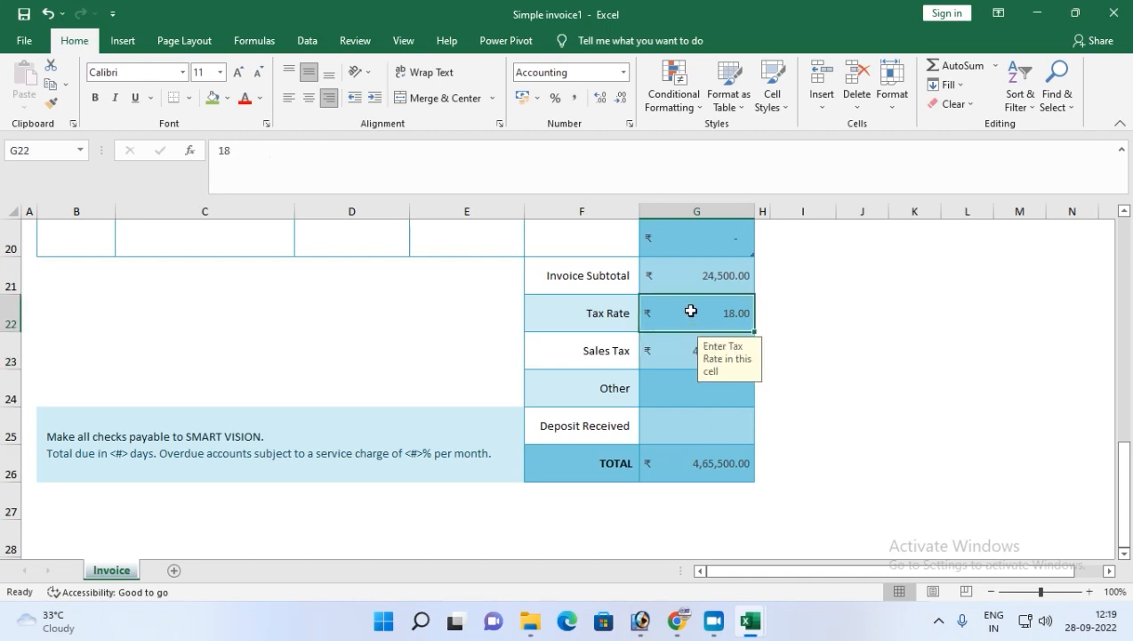
left_click(687, 282)
left_click(689, 314)
left_click(678, 348)
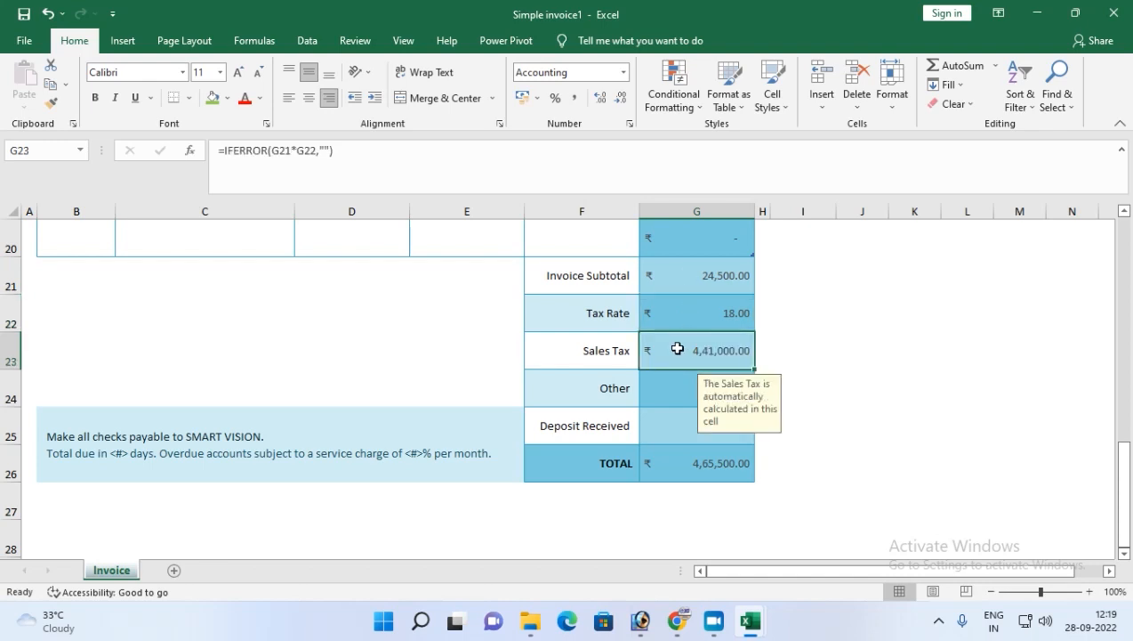
left_click(668, 285)
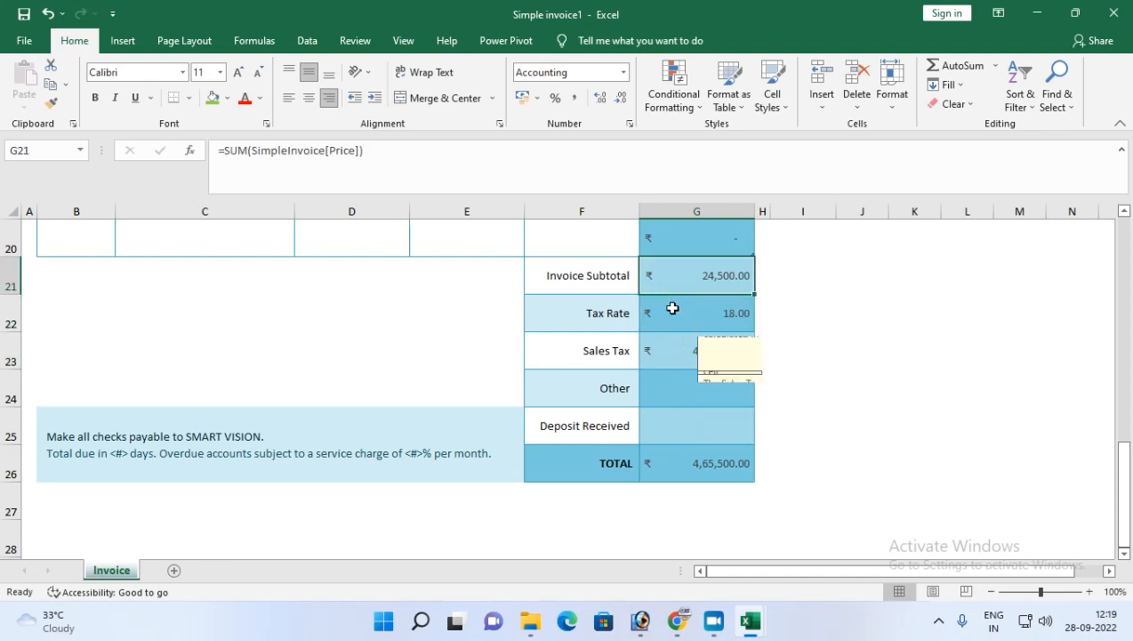
left_click(672, 307)
left_click(672, 349)
Clear the tax rate and set it to 0.
left_click(683, 313)
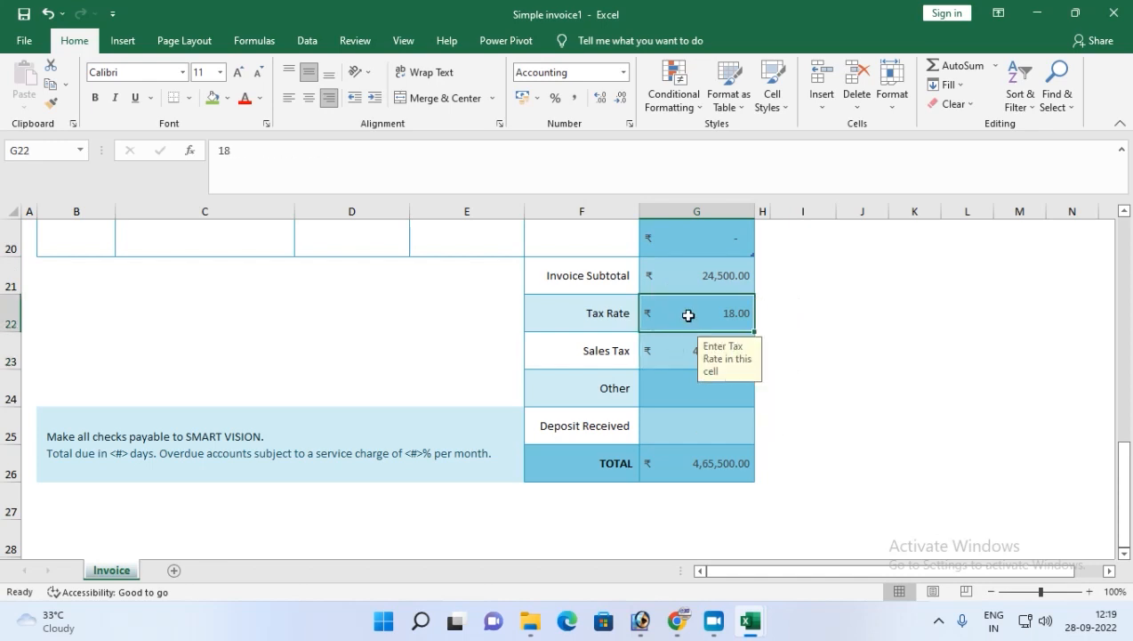
key("Delete")
left_click(673, 395)
left_click(674, 315)
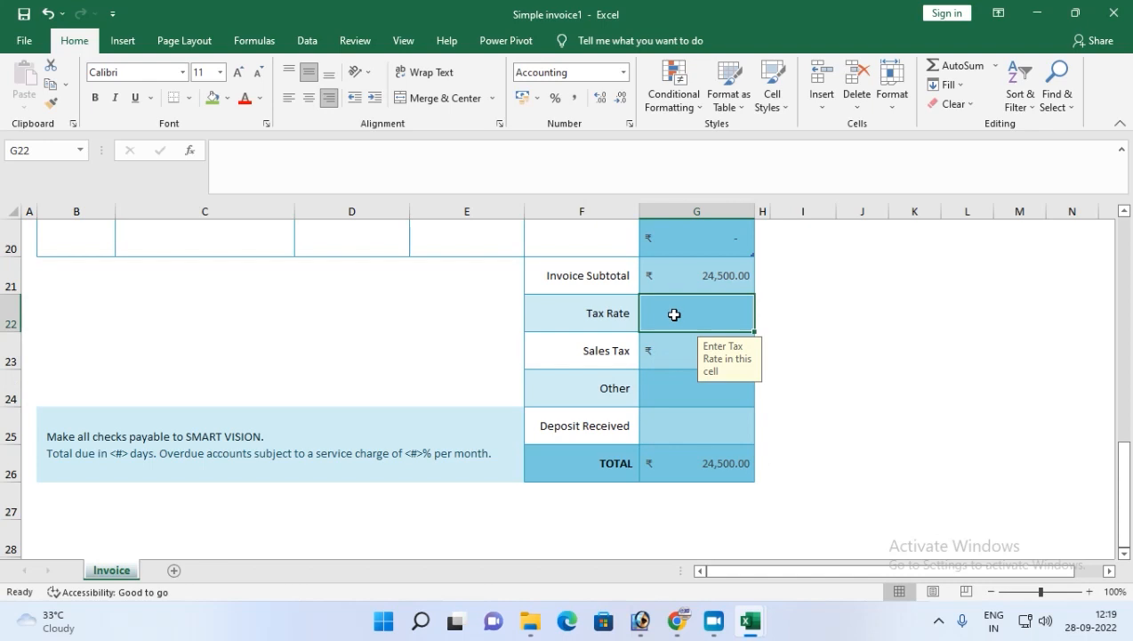
type("0")
key("Return")
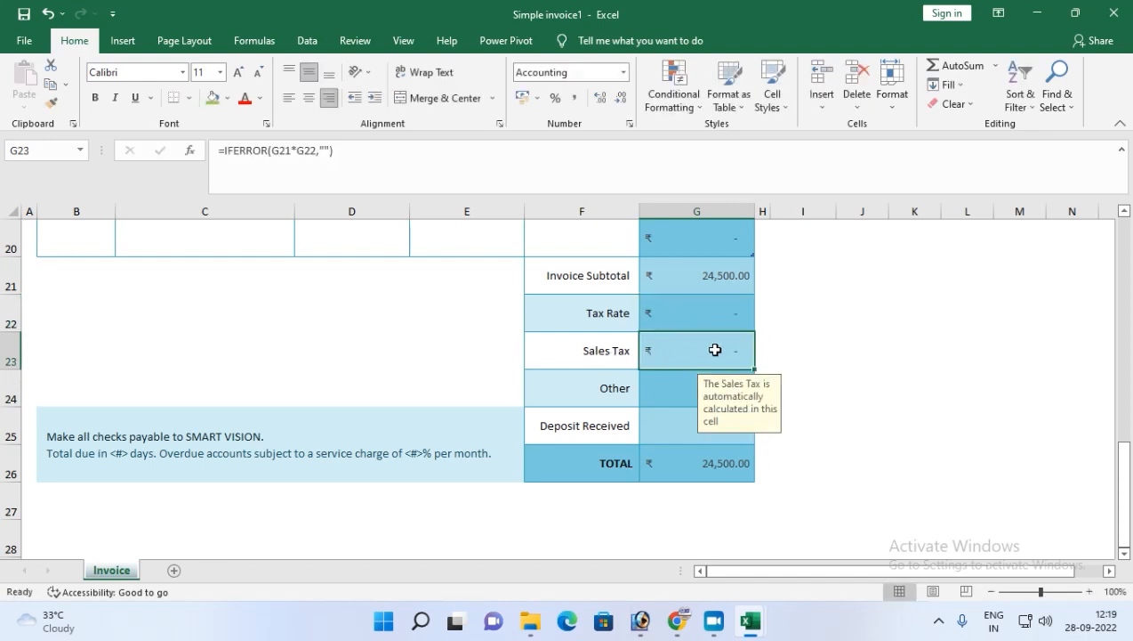
Review the Other, Deposit Received and total cells and the completed invoice.
left_click(672, 387)
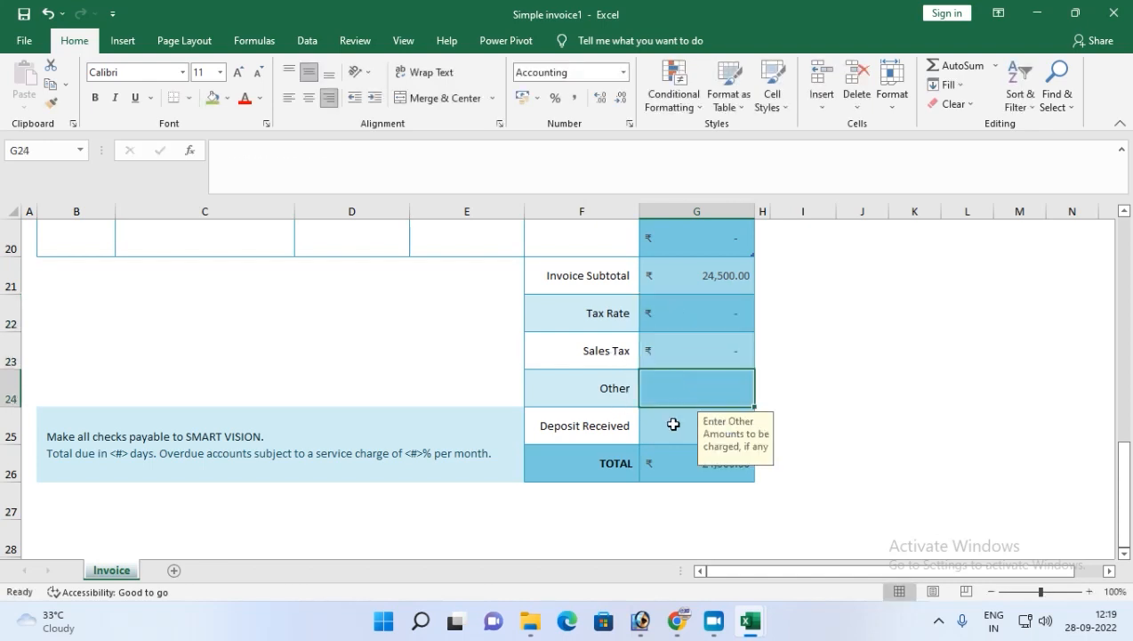
left_click(674, 425)
left_click(680, 460)
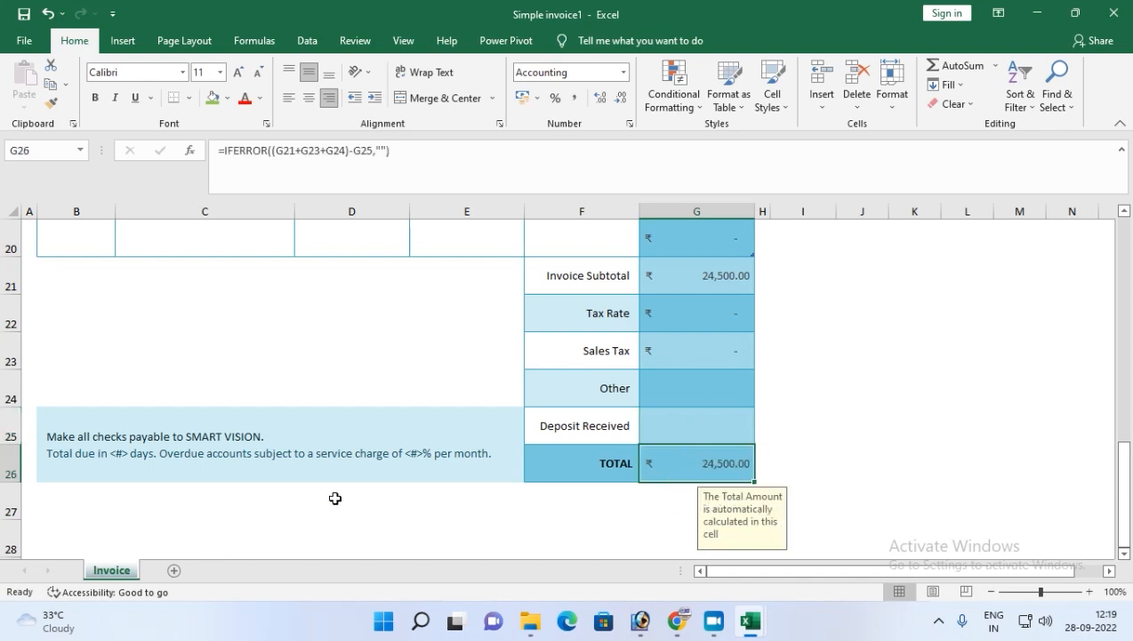
scroll(200, 462, "up", 6)
scroll(232, 471, "down", 4)
scroll(311, 480, "up", 4)
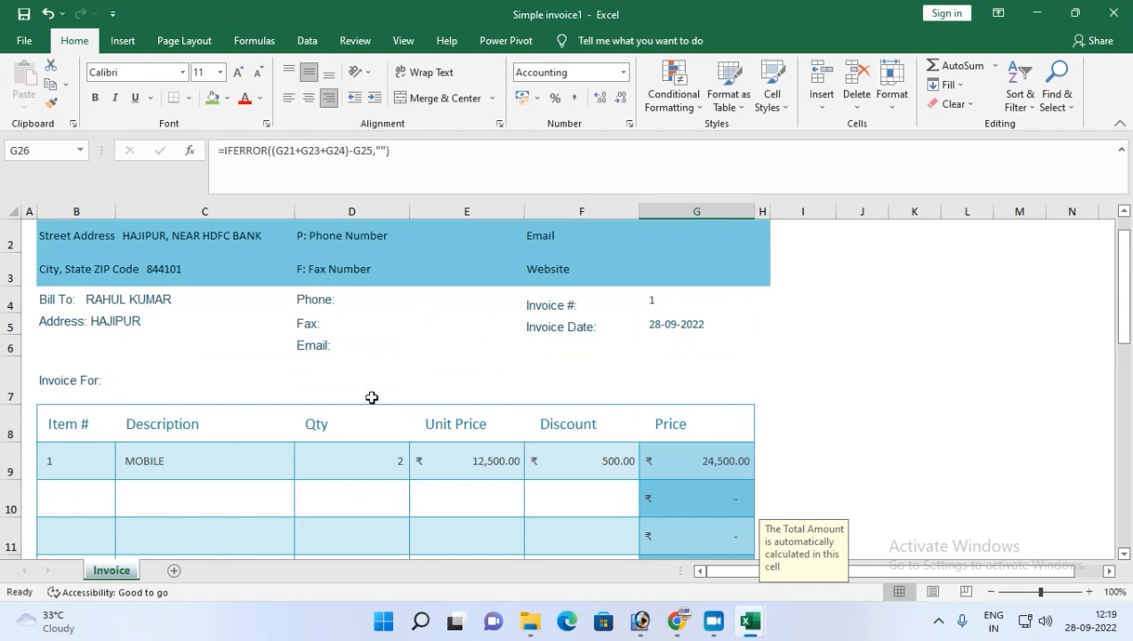
scroll(483, 445, "down", 2)
scroll(134, 438, "up", 3)
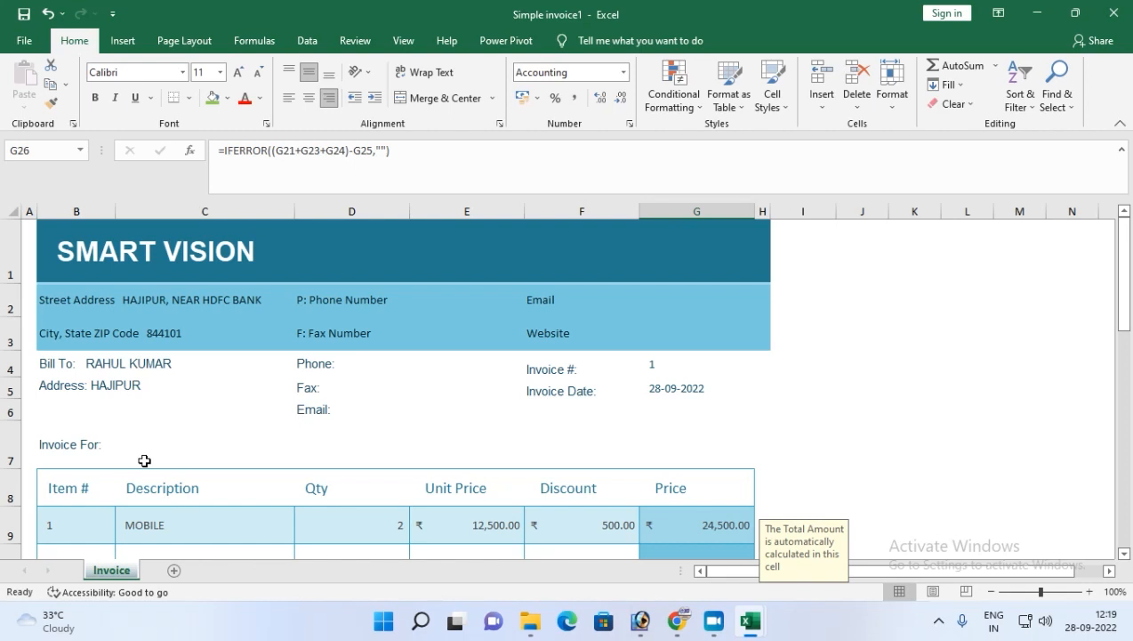
Close the invoice workbook without saving changes.
left_click(1112, 12)
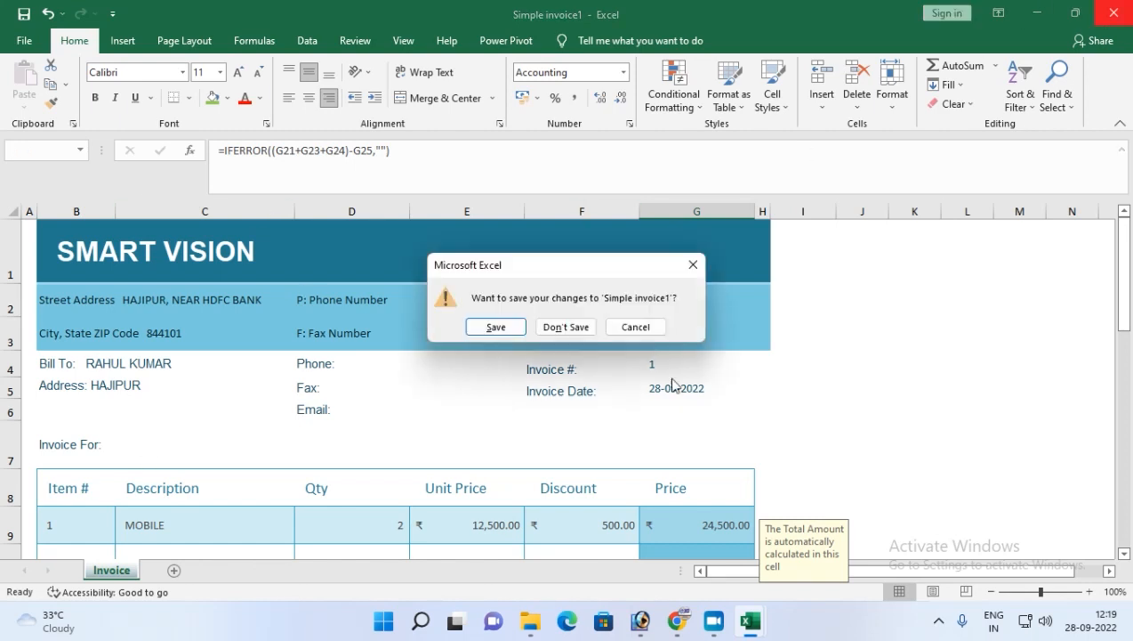
left_click(565, 327)
left_click(1113, 12)
Create a new blank workbook.
left_click(24, 41)
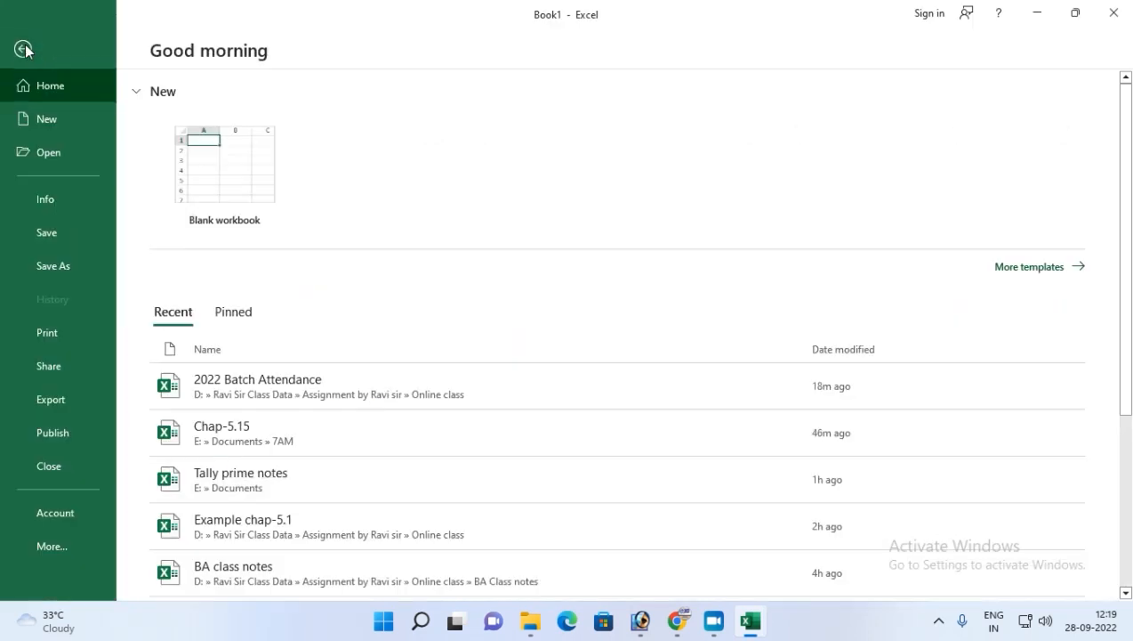
left_click(33, 117)
left_click(237, 227)
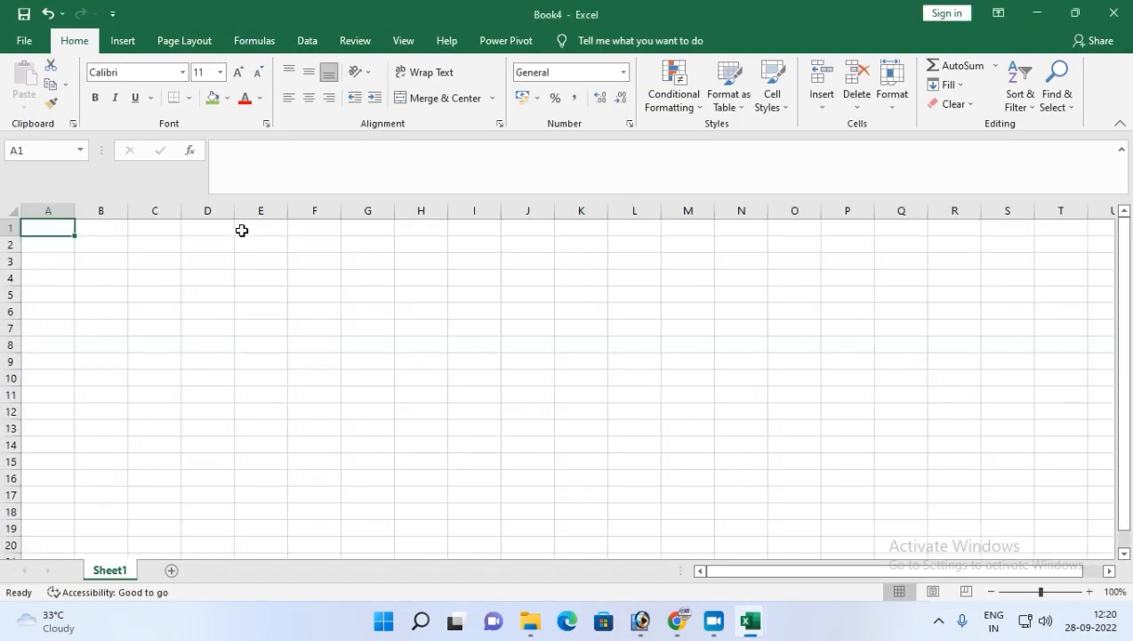
Turn off gridlines on the new sheet.
left_click(277, 297)
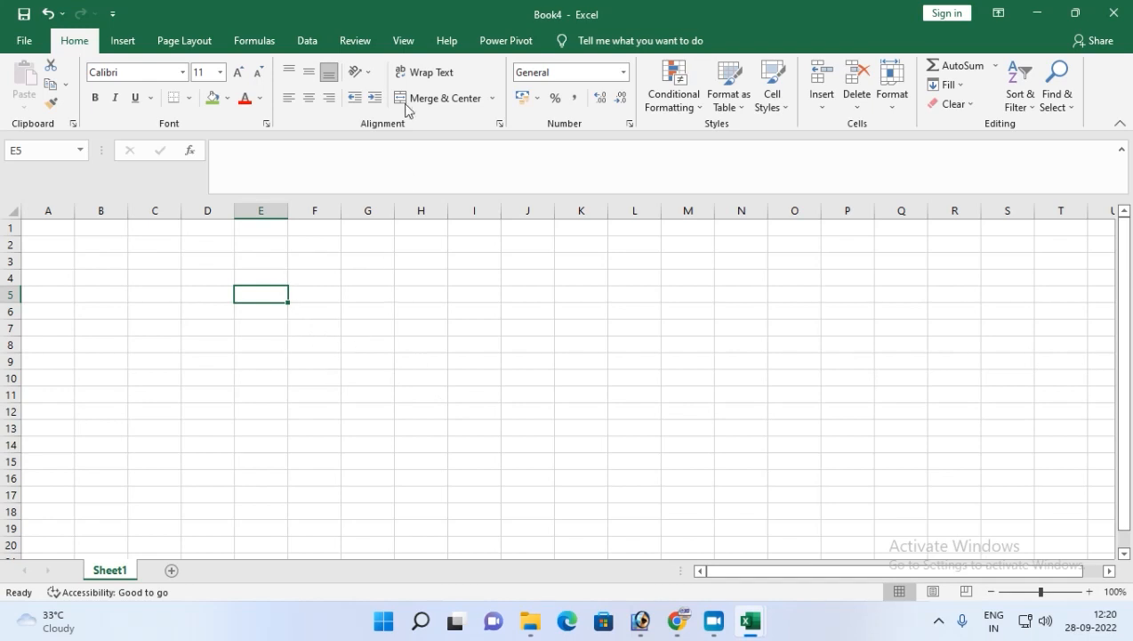
left_click(397, 44)
left_click(218, 100)
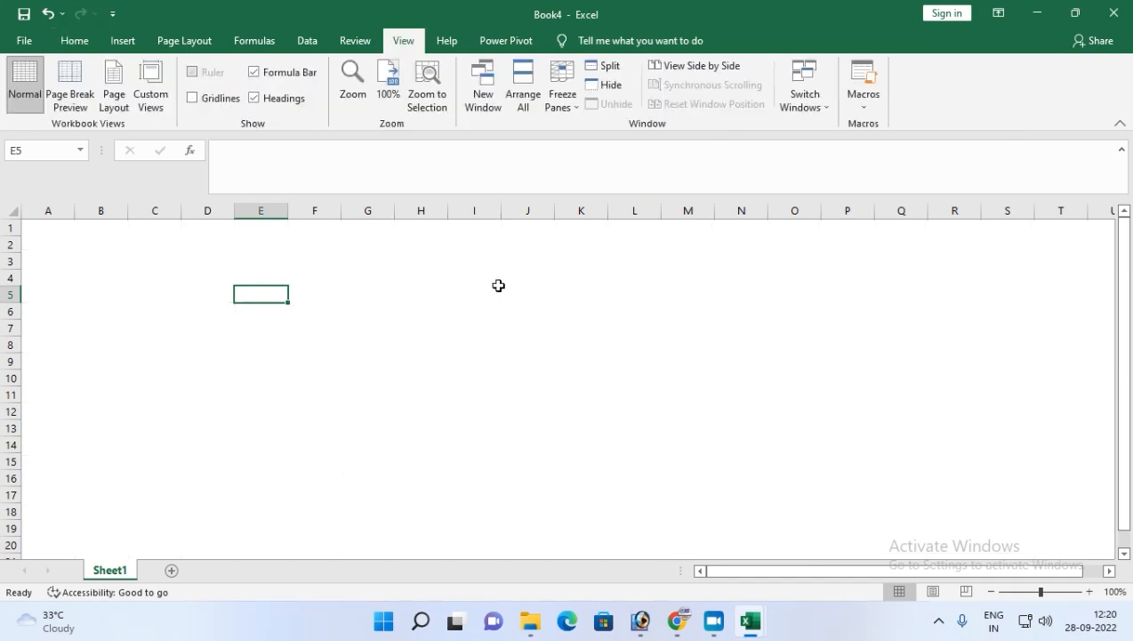
left_click(435, 283)
left_click(328, 289)
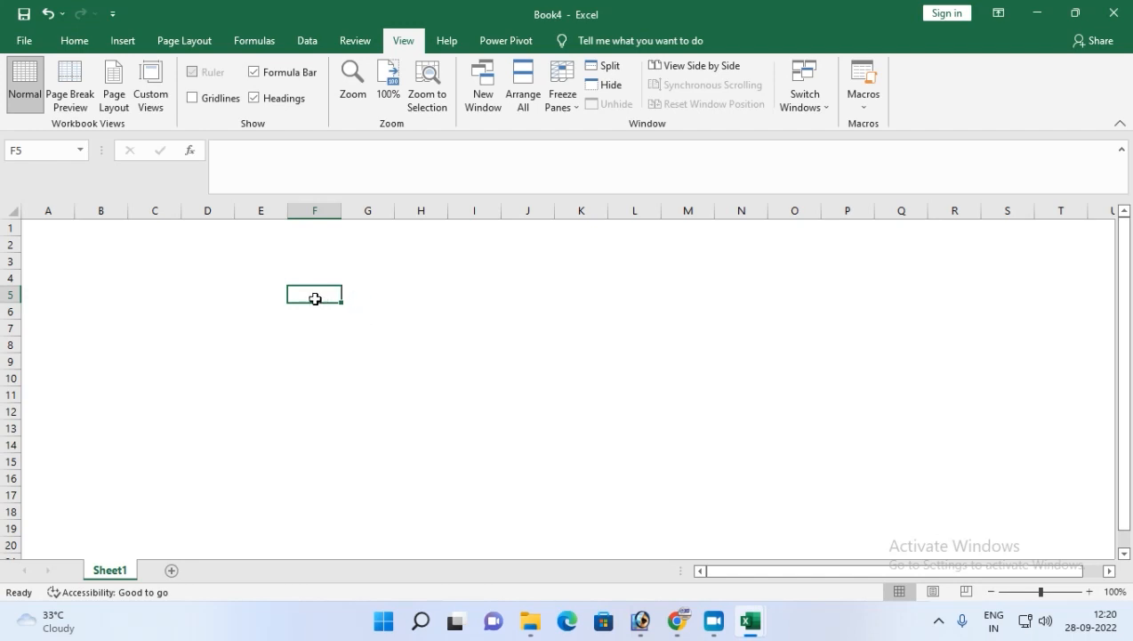
left_click(281, 296)
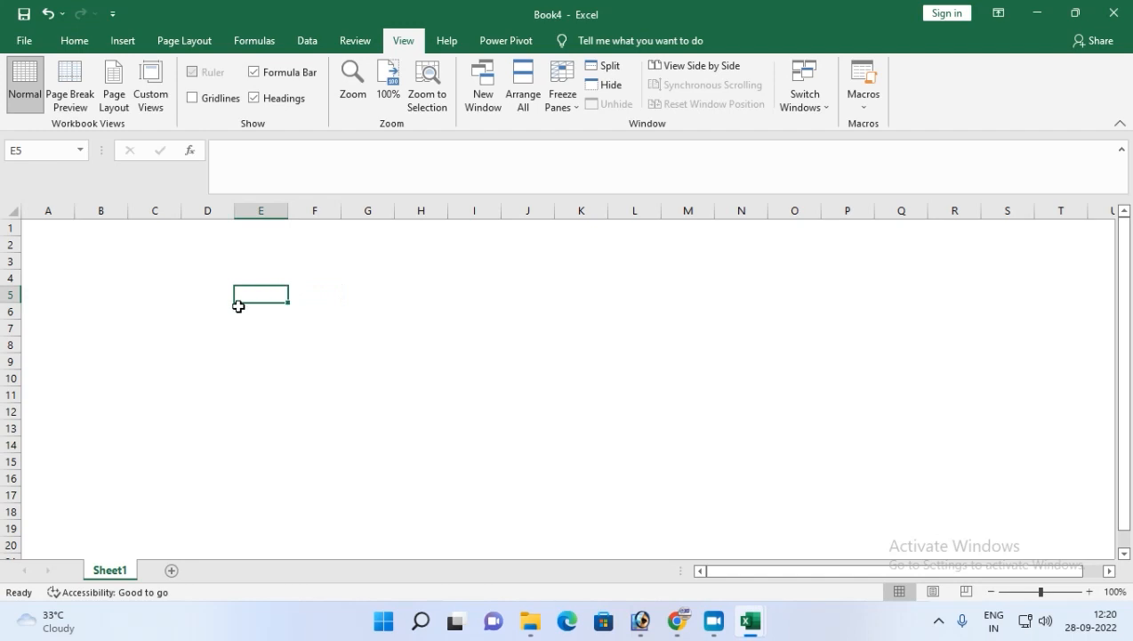
left_click(122, 296)
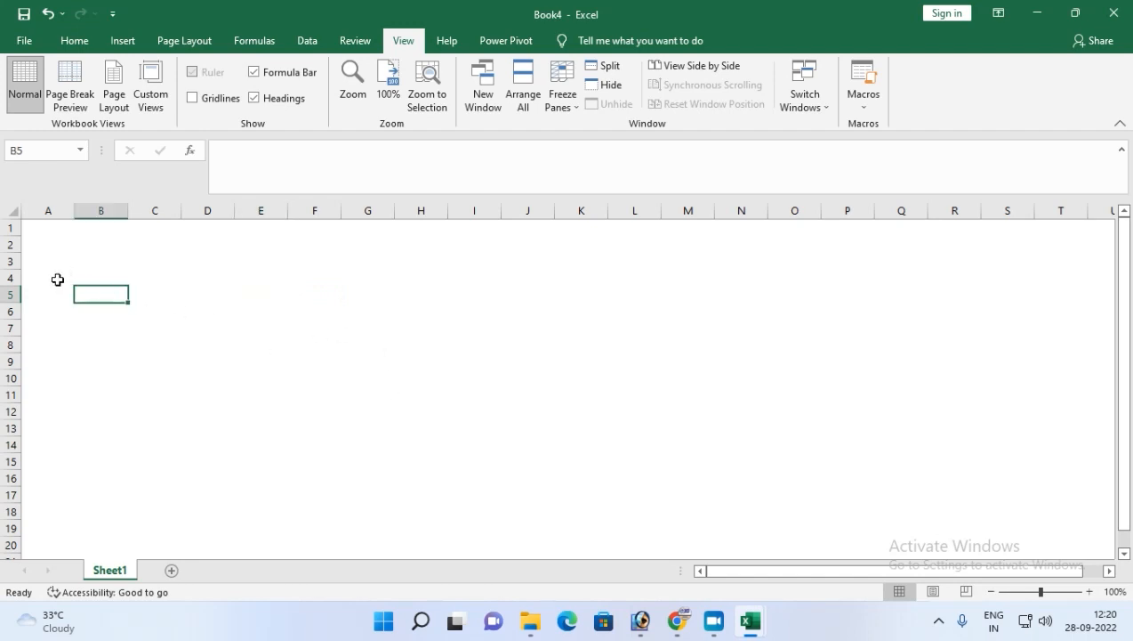
Narrow column A and enter the heading SL.NO. in cell C6.
left_click_drag(78, 212, 50, 215)
left_click(73, 213)
left_click(108, 309)
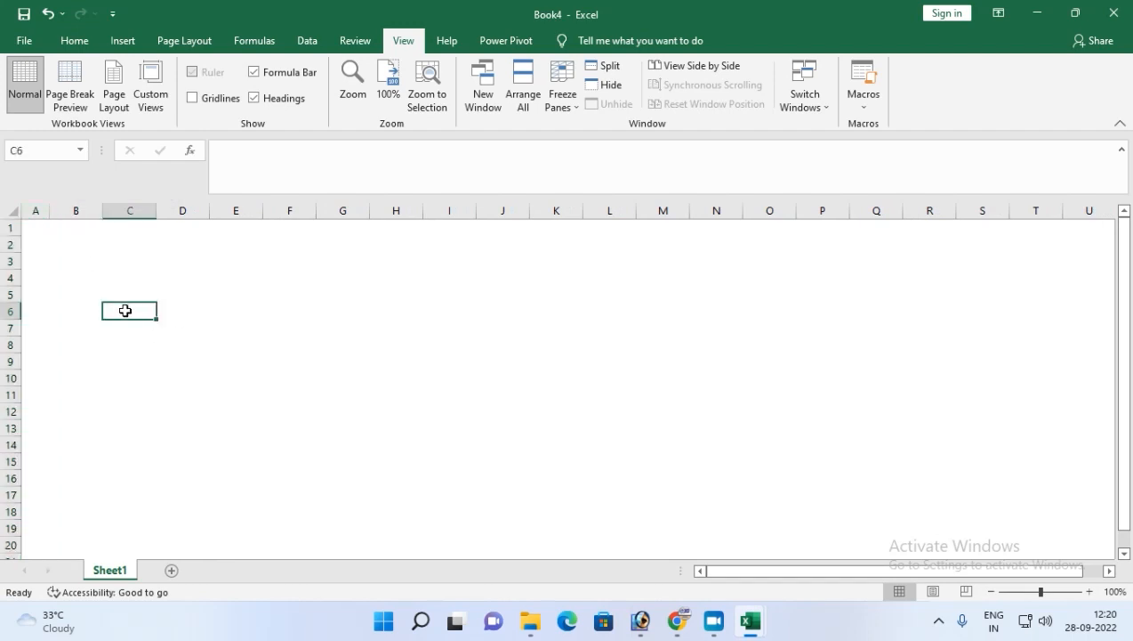
type("iT")
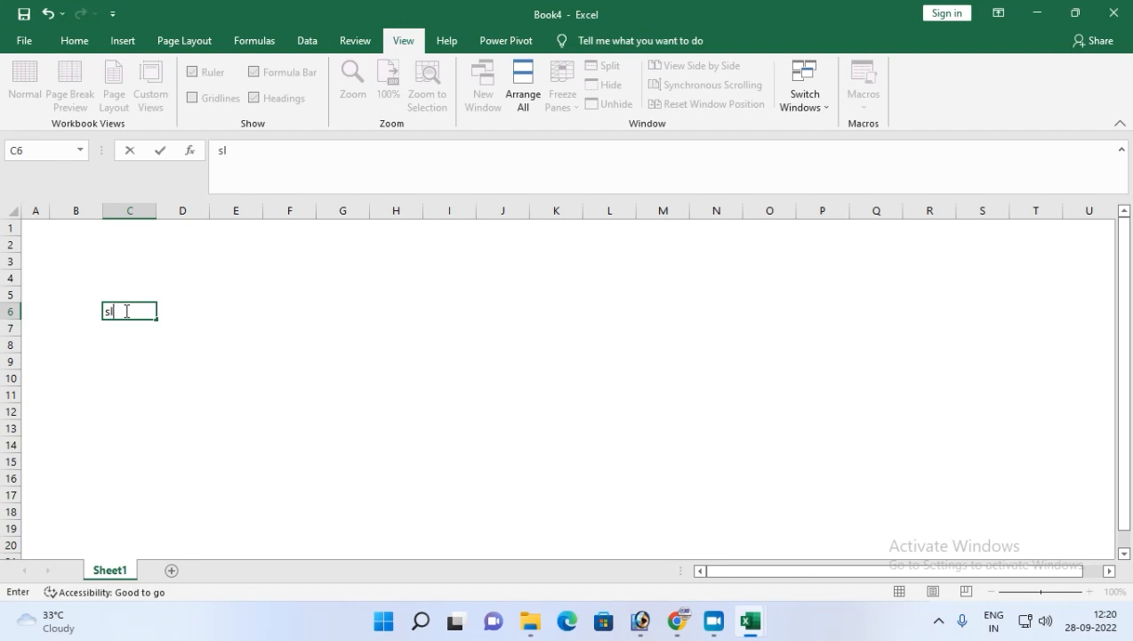
type(".NO.")
key("Tab")
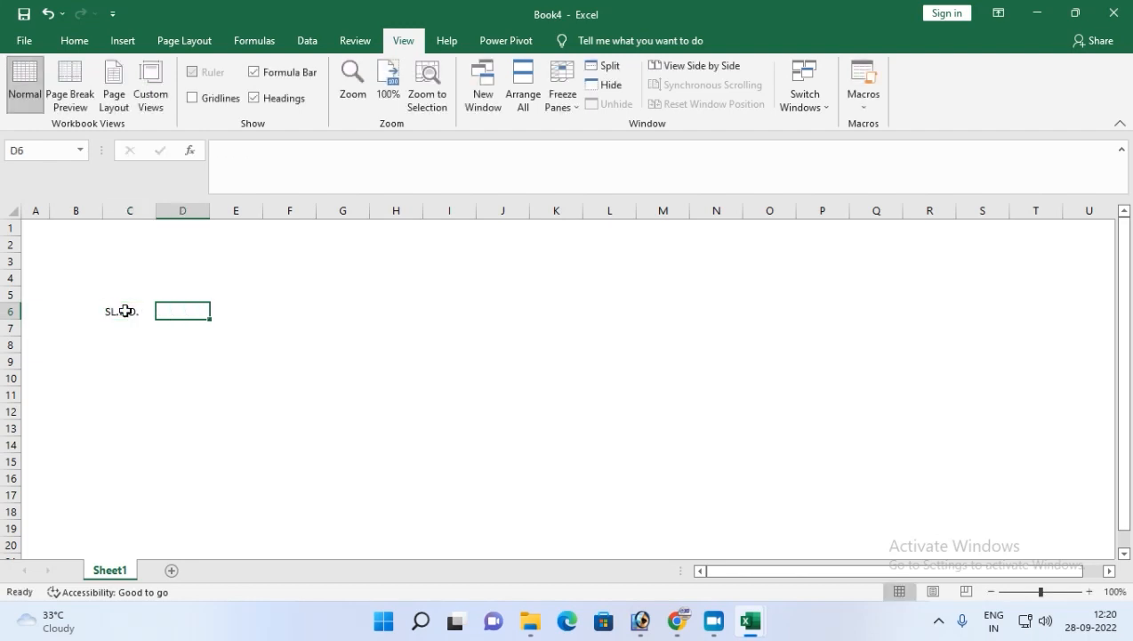
Enter the headings ITEM NAME, QTY, PRICE and RATE in cells D6 through G6.
type("TEM NA")
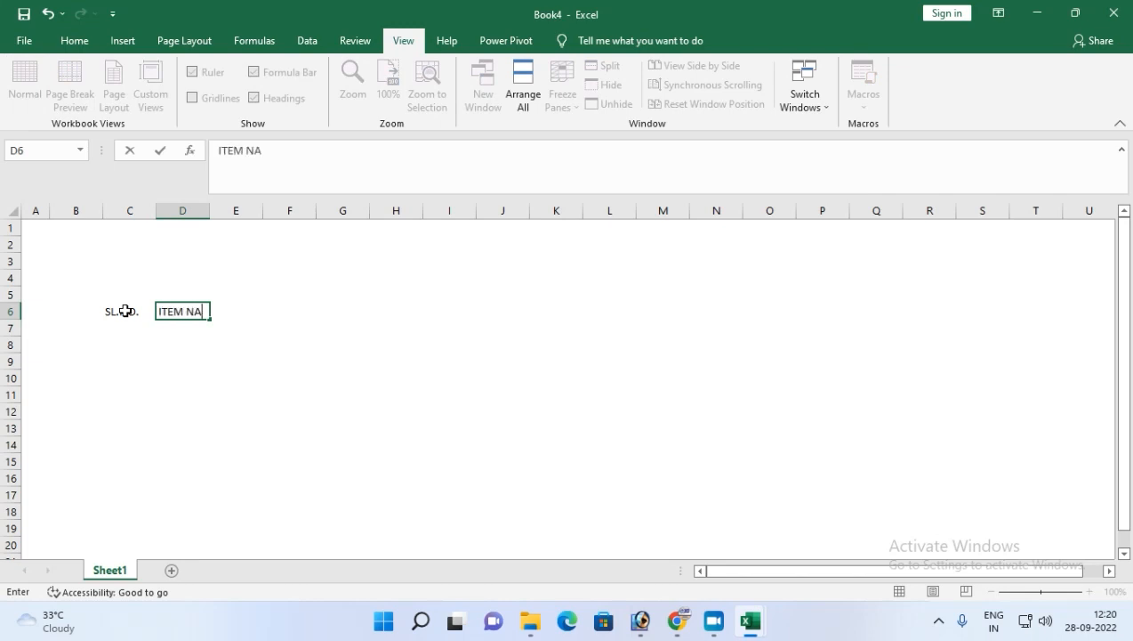
type("TEM NAME")
key("Tab")
type("QTY")
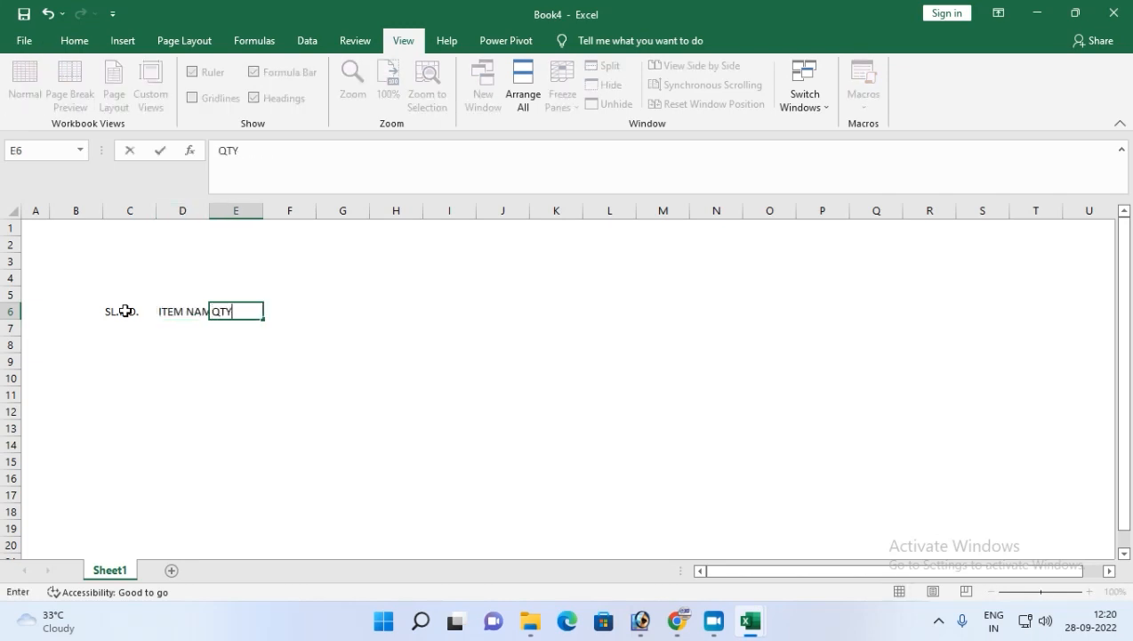
key("Tab")
type("PRI")
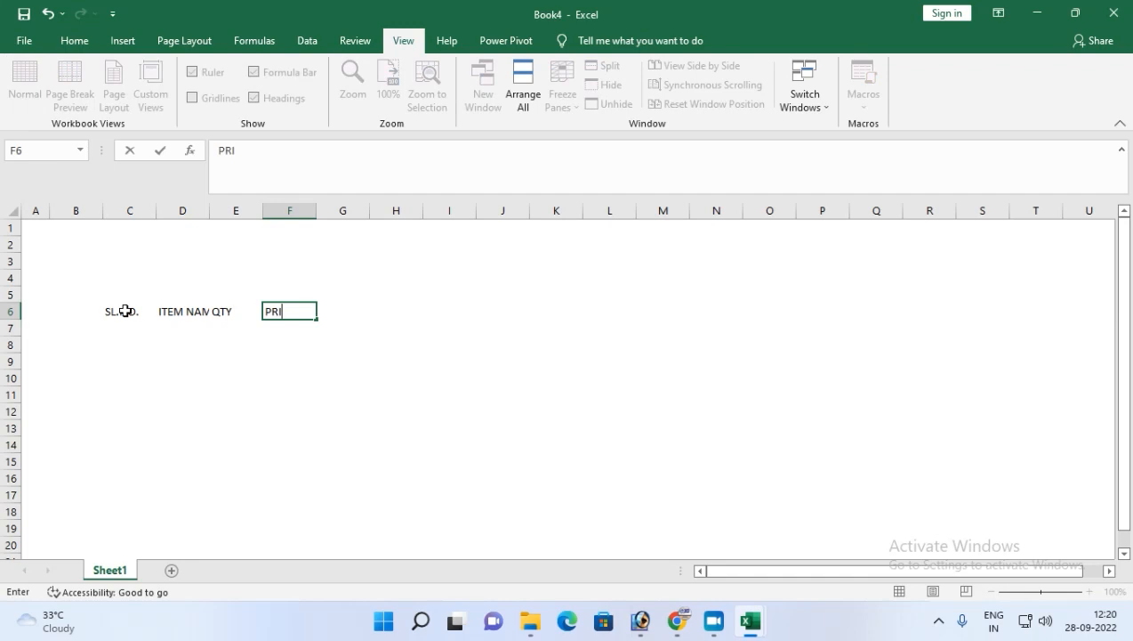
type("CE")
key("Tab")
type("RAT")
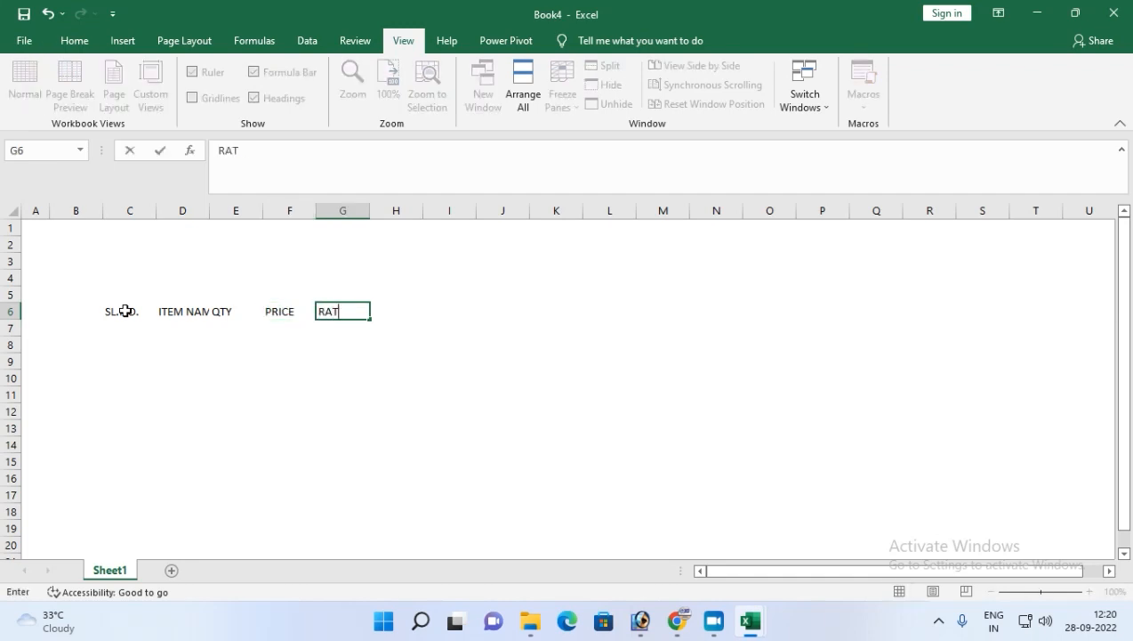
key("BackSpace")
key("BackSpace")
key("BackSpace")
type("VALUE")
key("BackSpace")
key("BackSpace")
key("BackSpace")
type("RATE")
key("Tab")
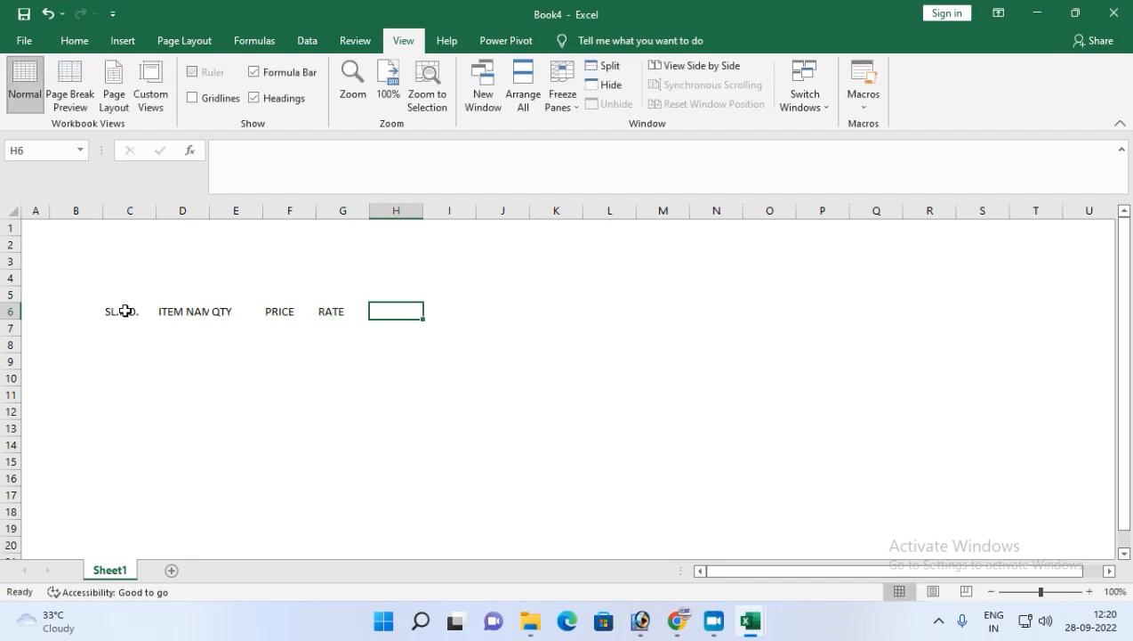
Autofit the widths of the heading columns C to G and widen the ITEM NAME column.
left_click(130, 314)
left_click_drag(129, 313, 342, 308)
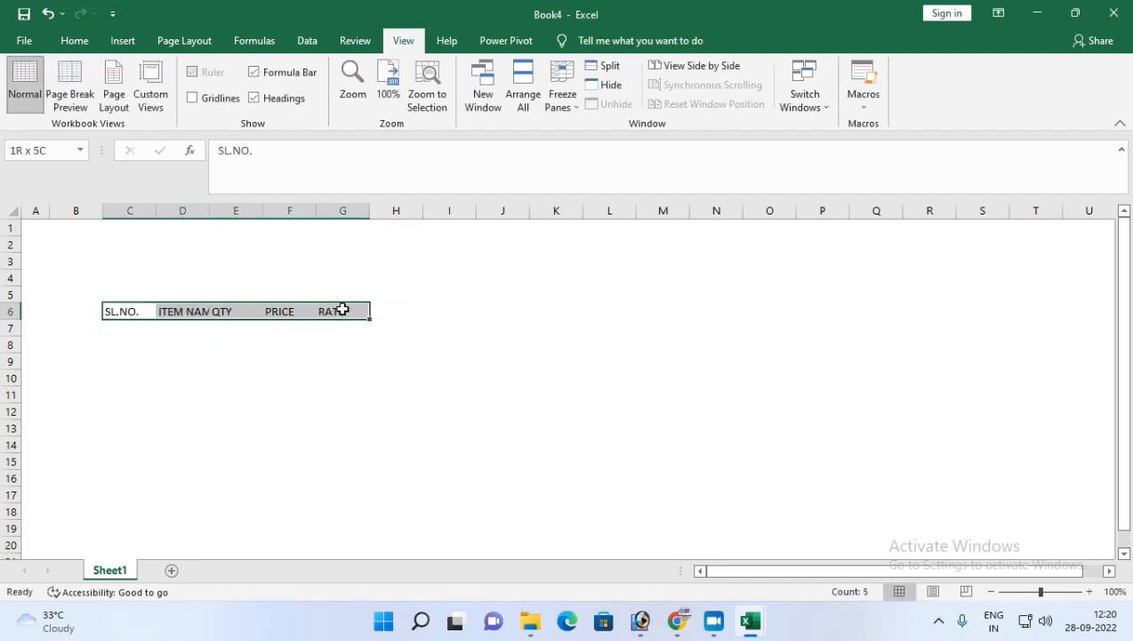
key("alt")
key("h")
key("o")
key("i")
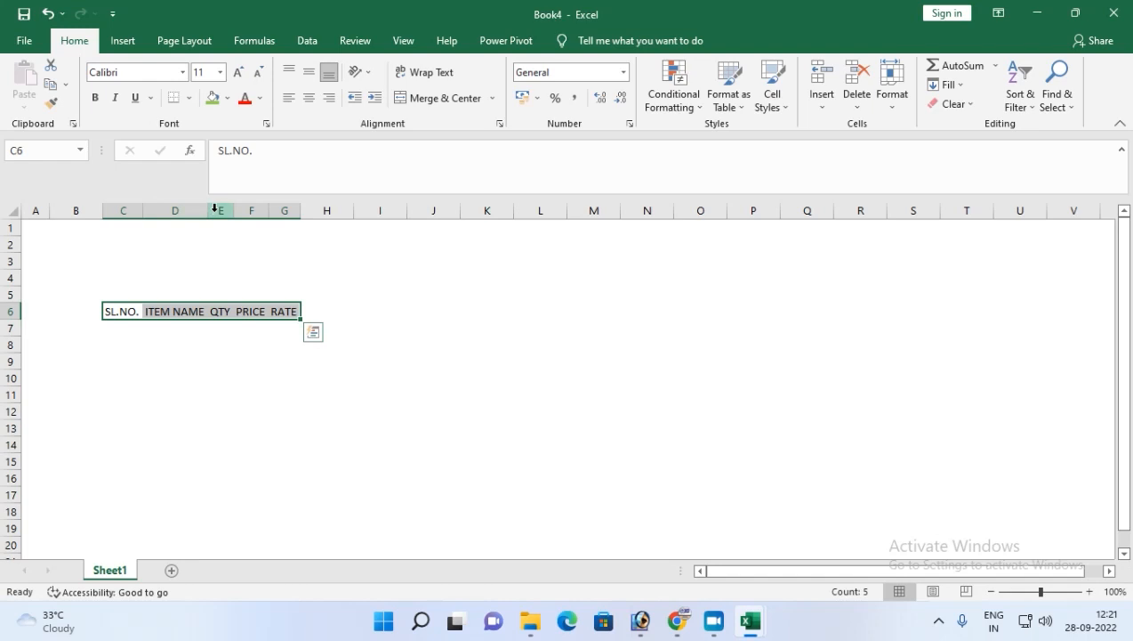
left_click_drag(208, 214, 501, 208)
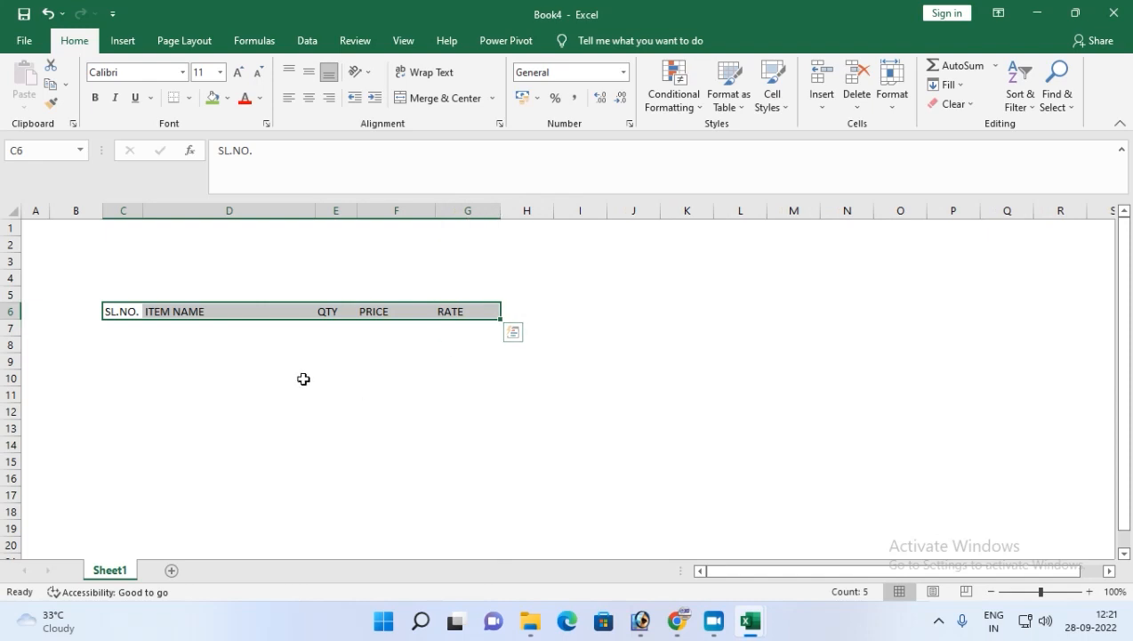
Give the heading row C6:G6 all borders, then thick outline and inside borders.
left_click(191, 98)
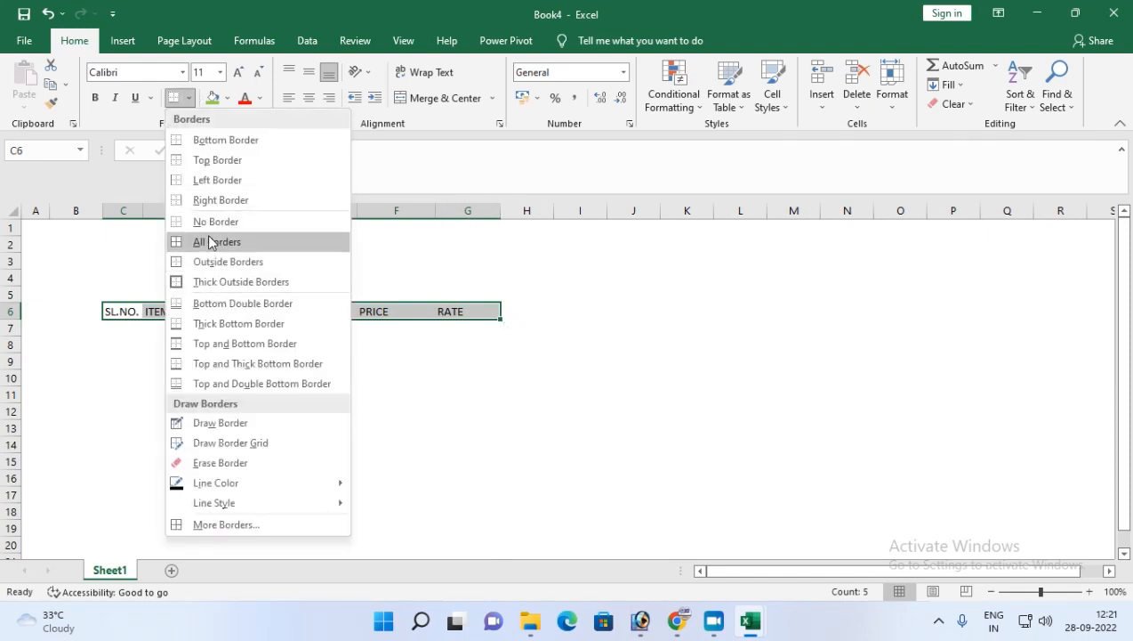
left_click(208, 241)
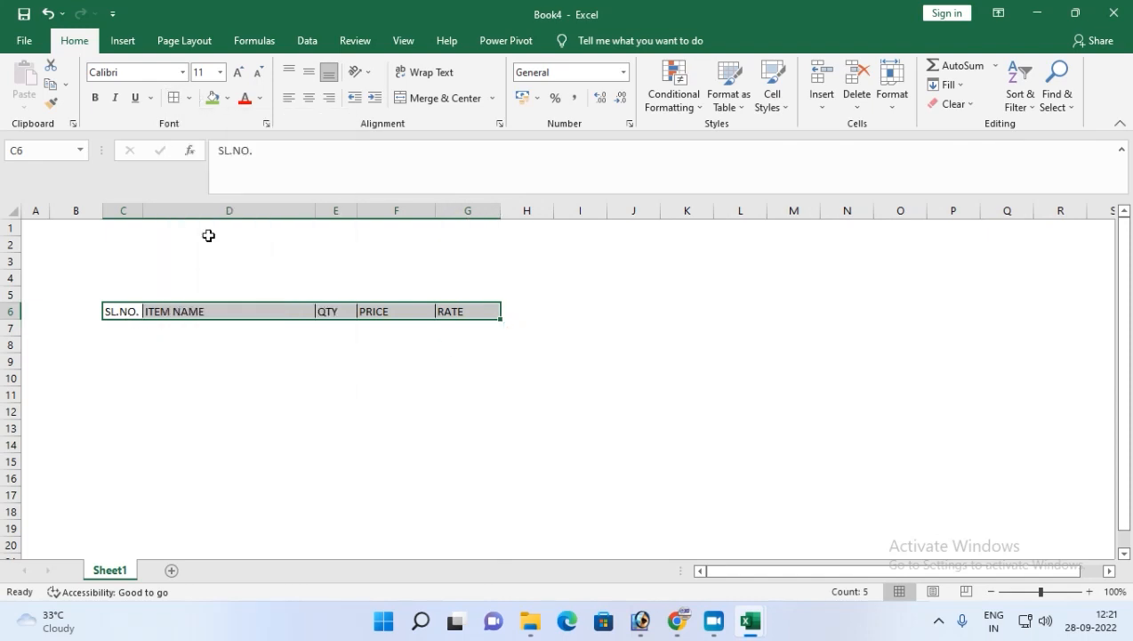
left_click(189, 97)
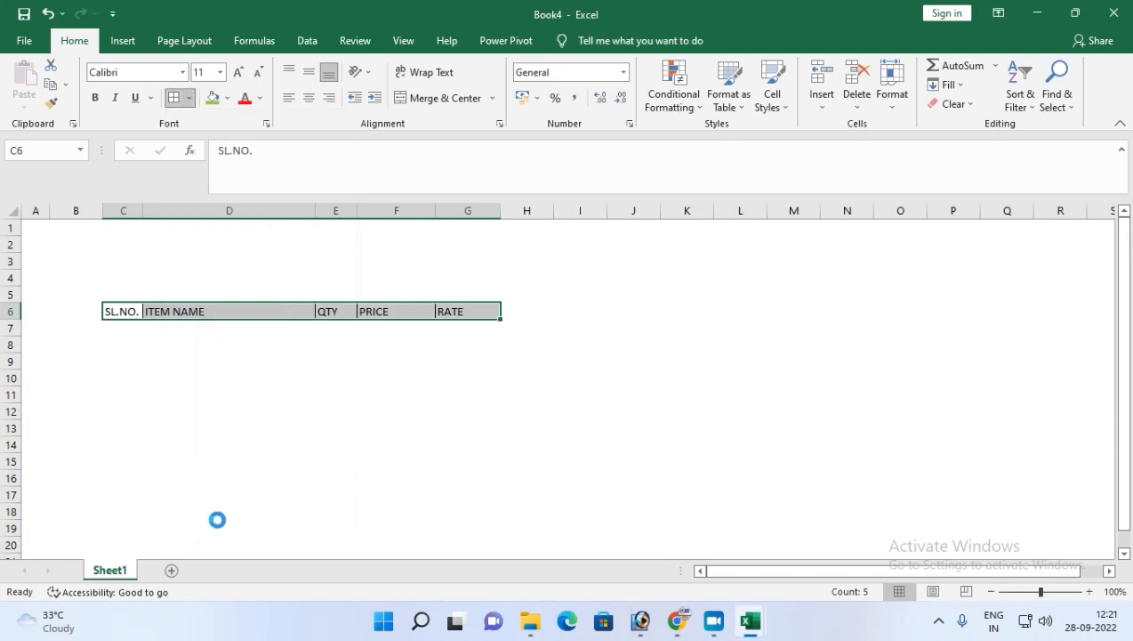
left_click(220, 525)
left_click(249, 164)
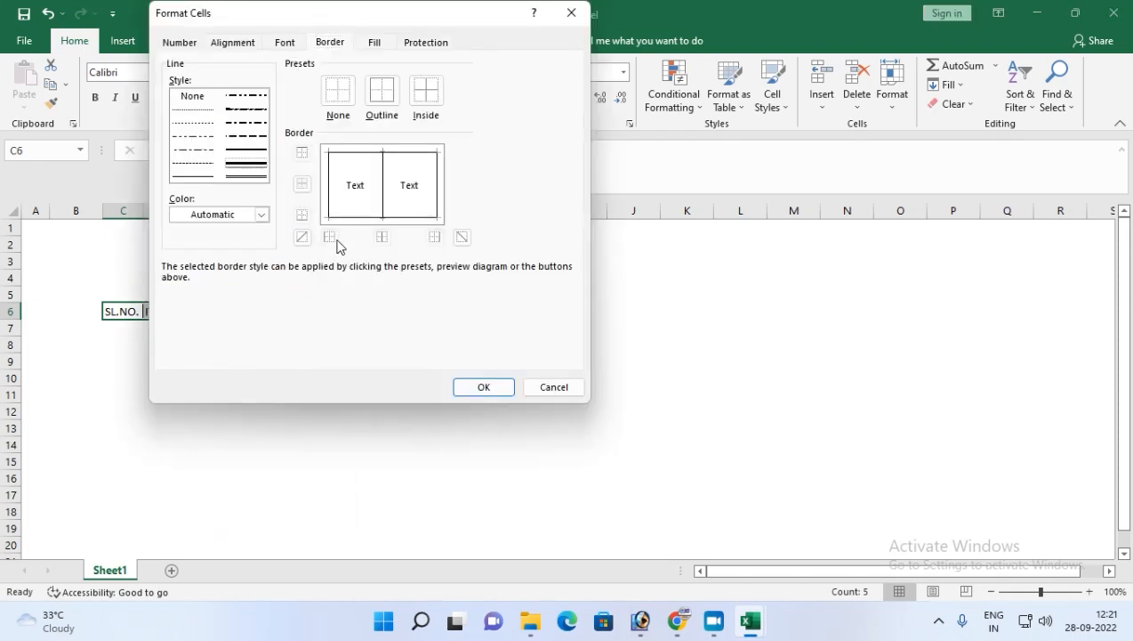
left_click(382, 92)
left_click(425, 90)
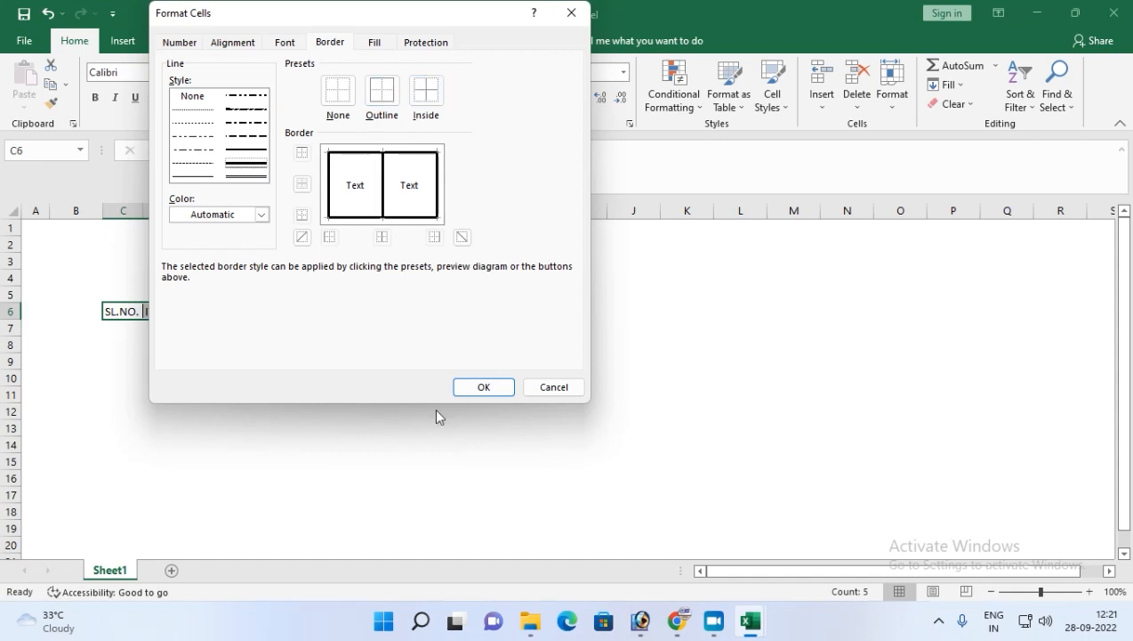
left_click(484, 387)
left_click(150, 364)
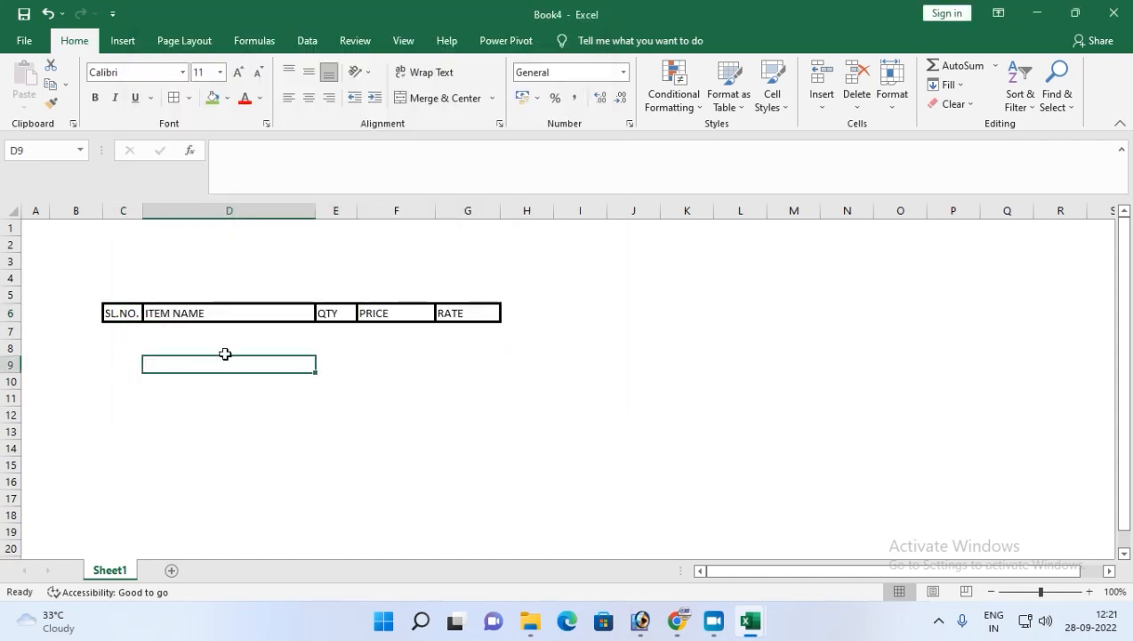
Apply thick outline and inside borders to the table range C6:G16.
left_click_drag(111, 311, 463, 479)
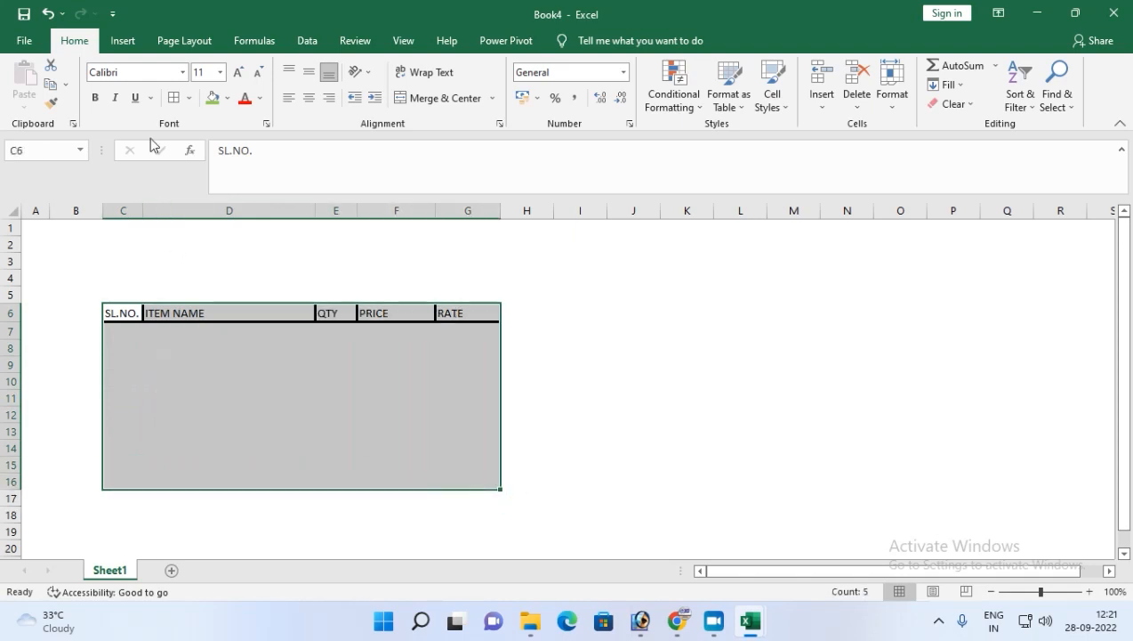
left_click(172, 98)
left_click(483, 387)
key("ctrl+1")
left_click(392, 96)
left_click(416, 96)
left_click(486, 387)
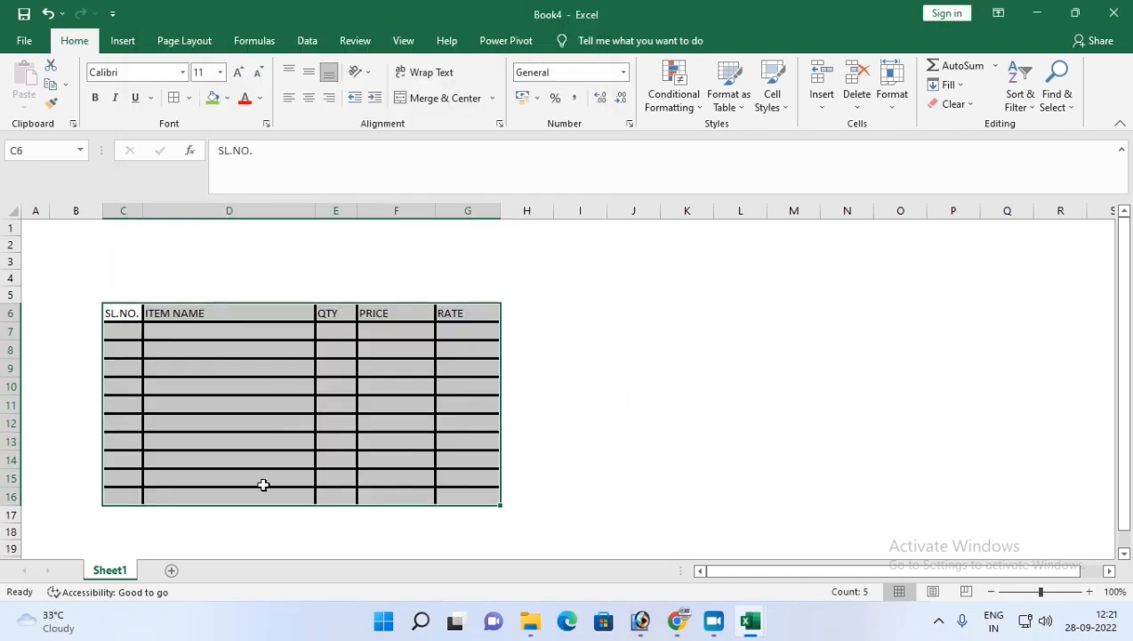
Make the heading row bold and enlarge its font to 14.
left_click_drag(134, 313, 449, 316)
left_click(95, 97)
left_click(236, 72)
left_click(237, 72)
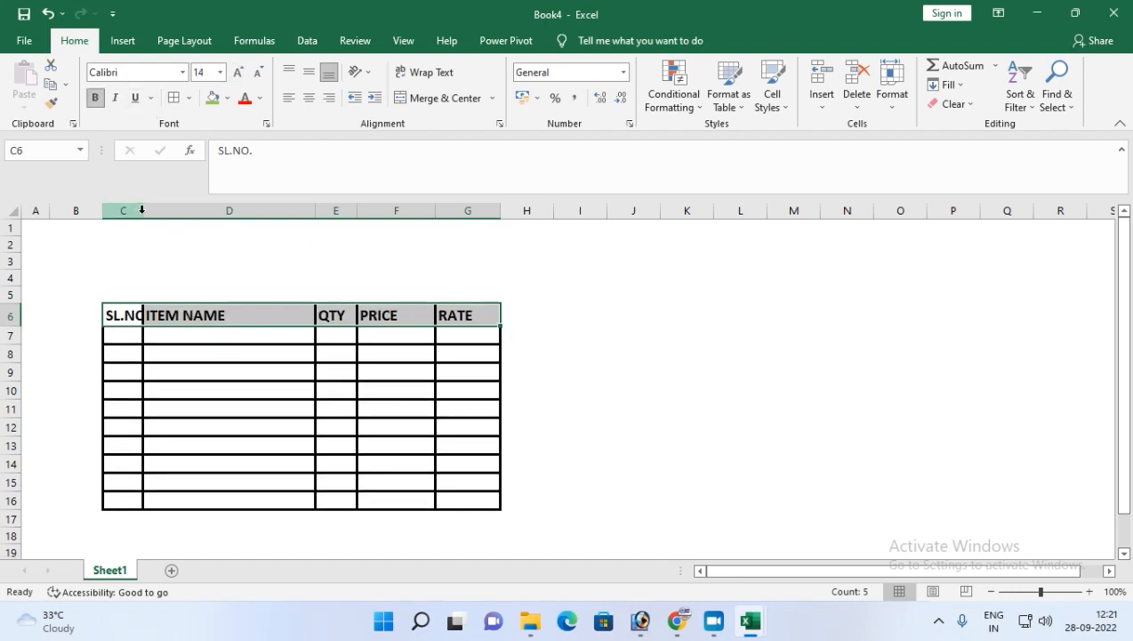
Widen the SL.NO. and QTY columns to fit their headings.
left_click_drag(142, 212, 157, 214)
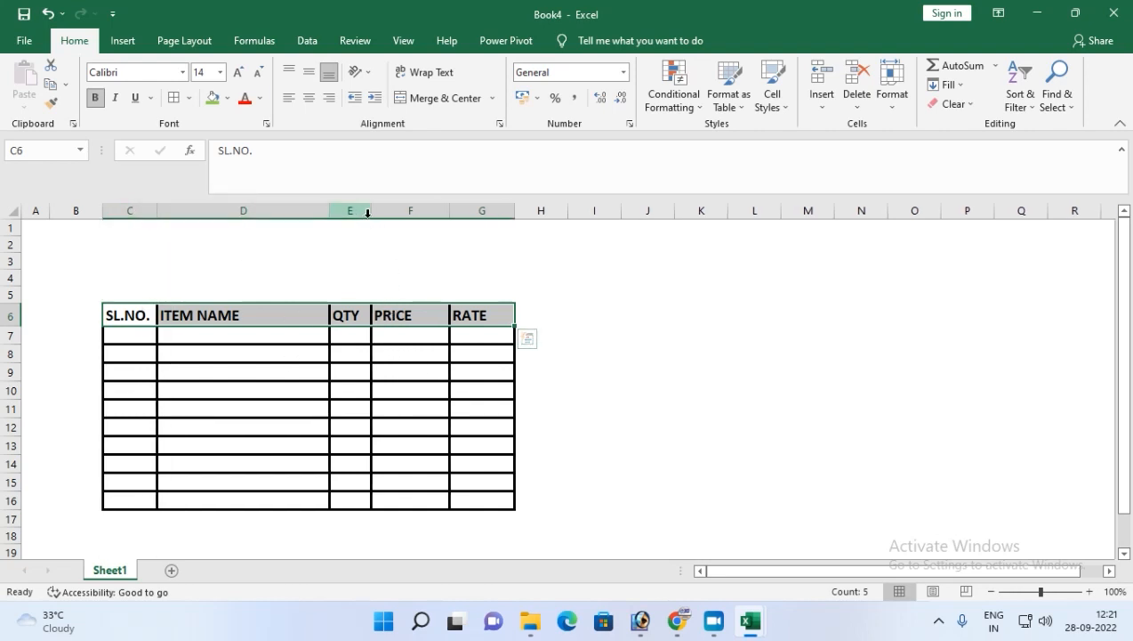
left_click_drag(371, 210, 382, 211)
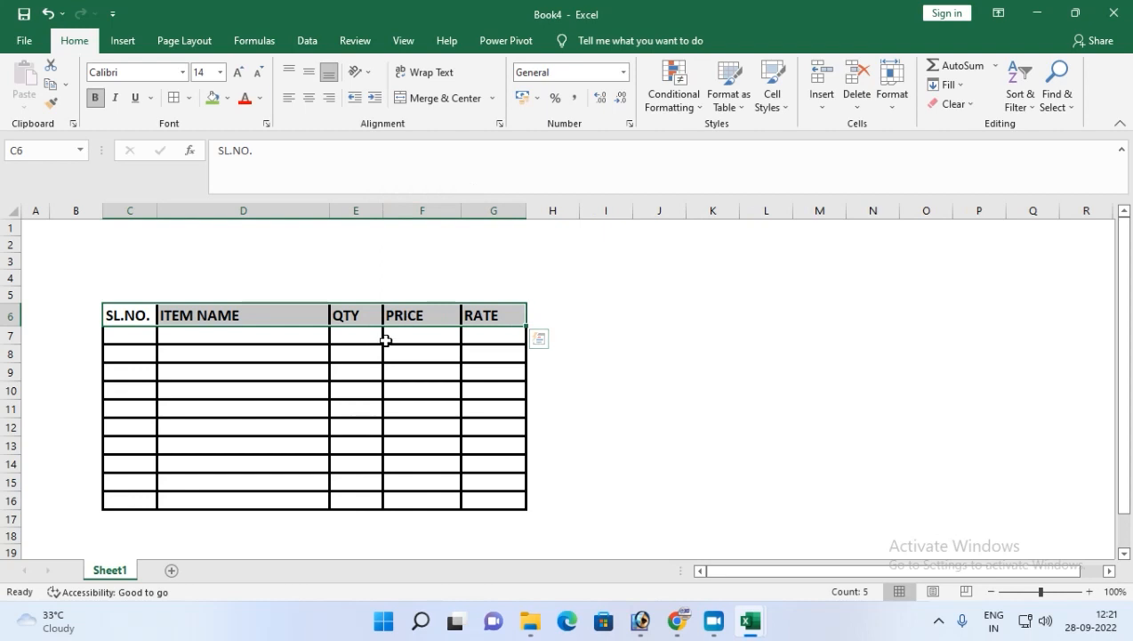
Merge and center cells E17 and F17 below the table.
left_click_drag(350, 335, 351, 442)
left_click(341, 522)
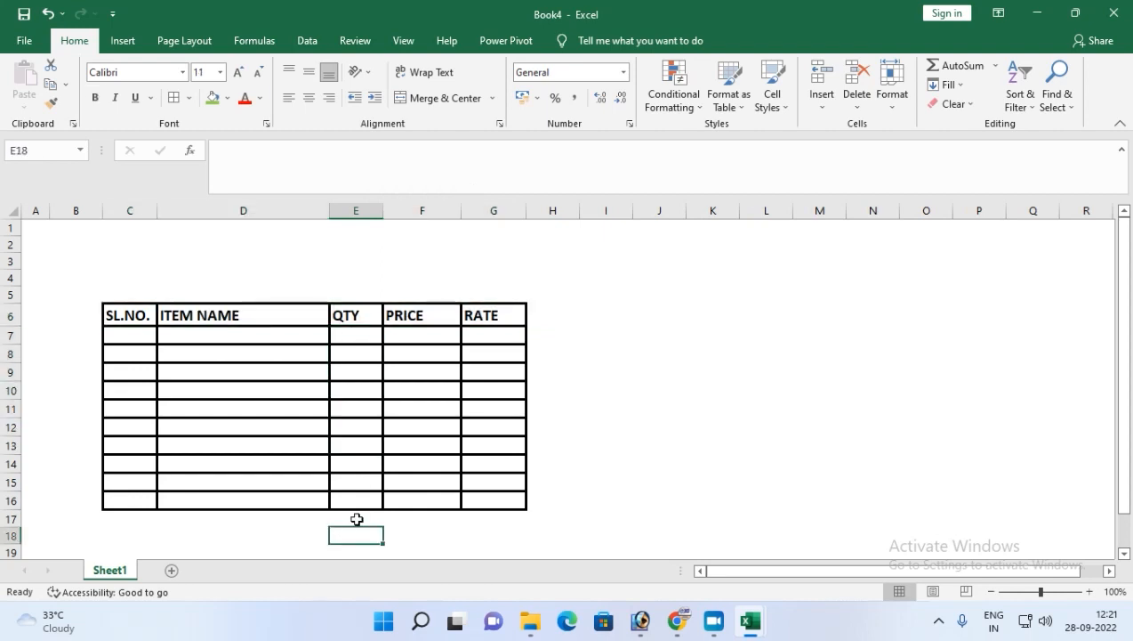
left_click_drag(364, 513, 419, 512)
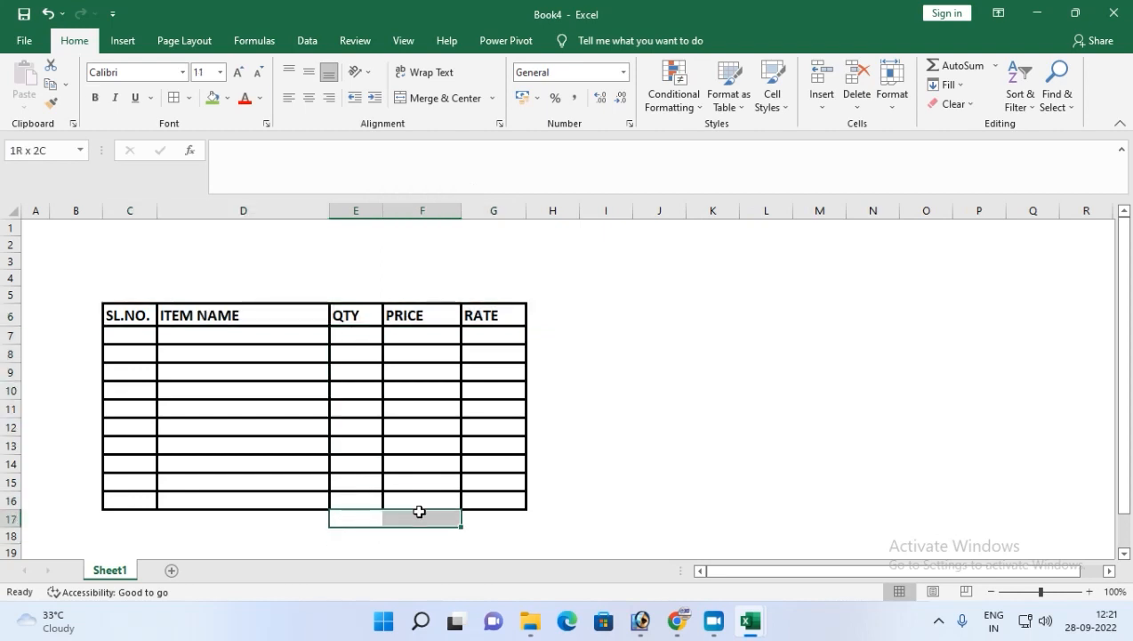
left_click(434, 100)
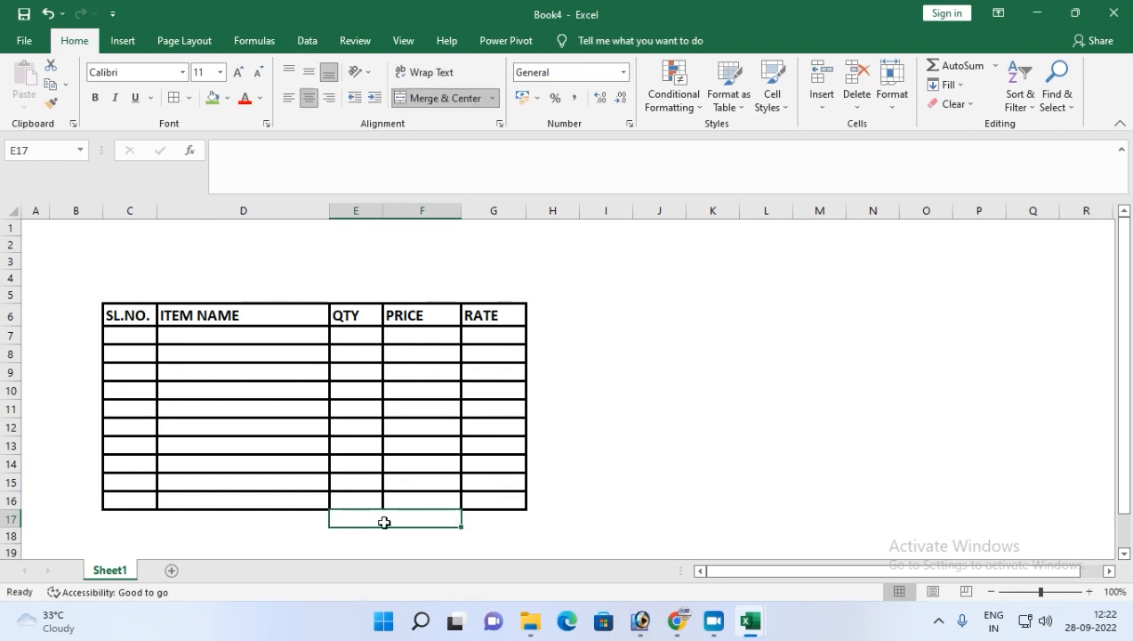
Enter the label AMOUT BEFORE TAX in the merged cell E17.
type("bEFOR")
key("BackSpace")
key("BackSpace")
key("BackSpace")
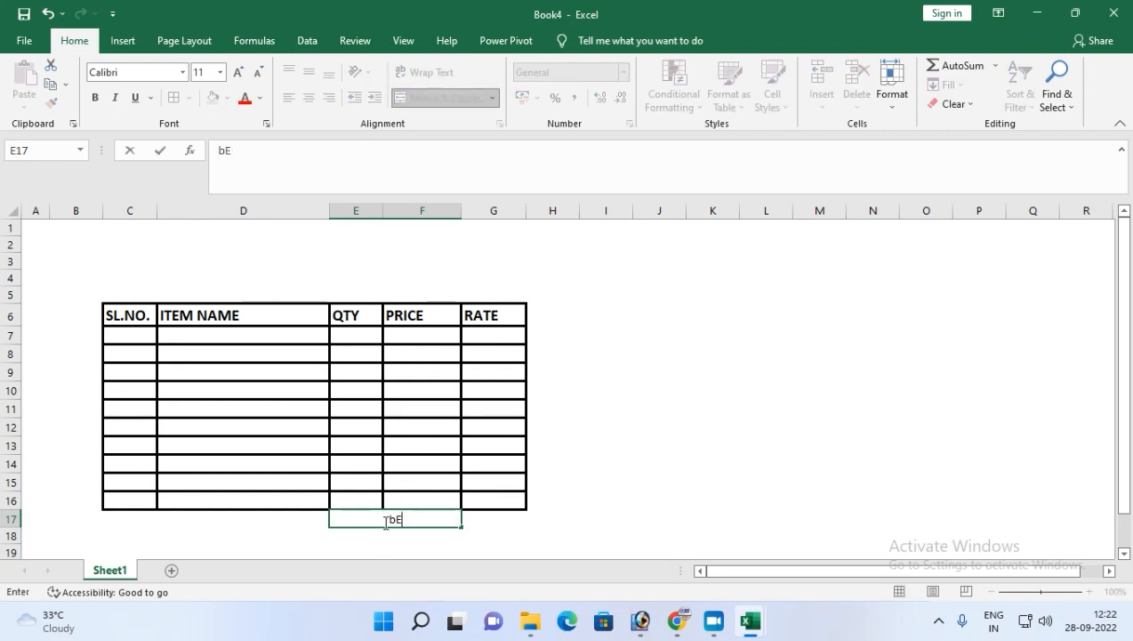
type("AMOUT BE")
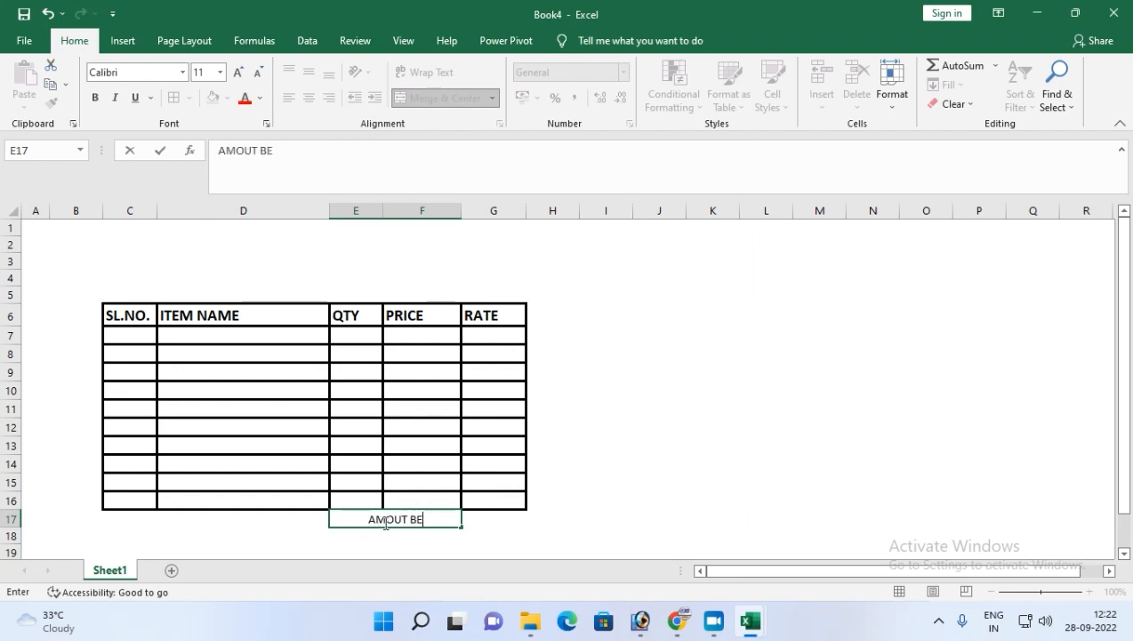
type("FORE TA")
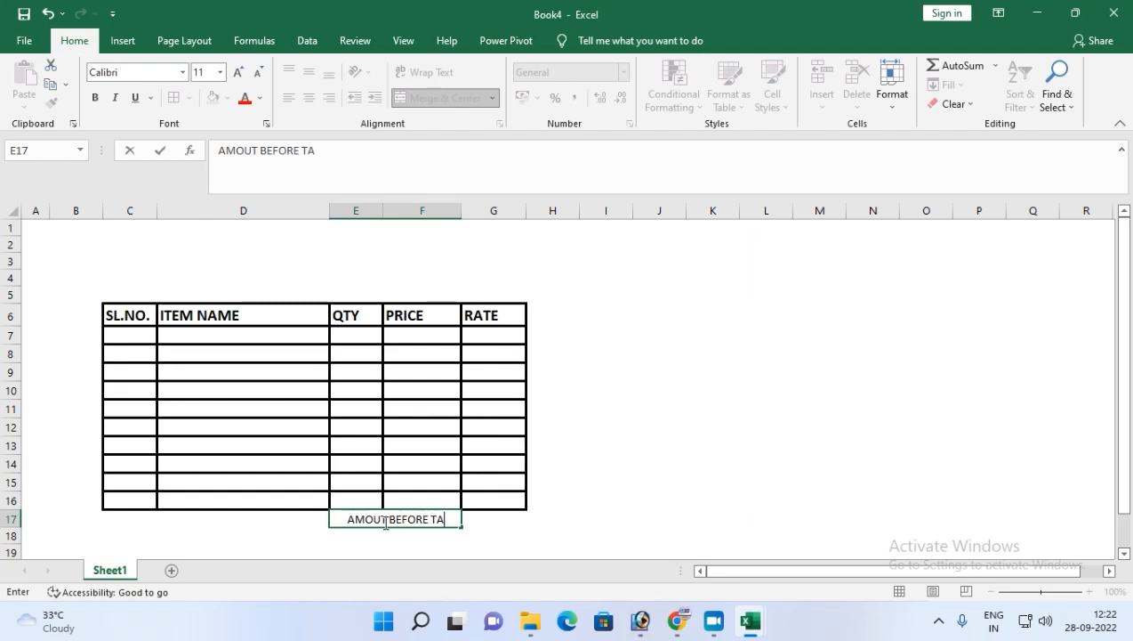
type("X")
key("Tab")
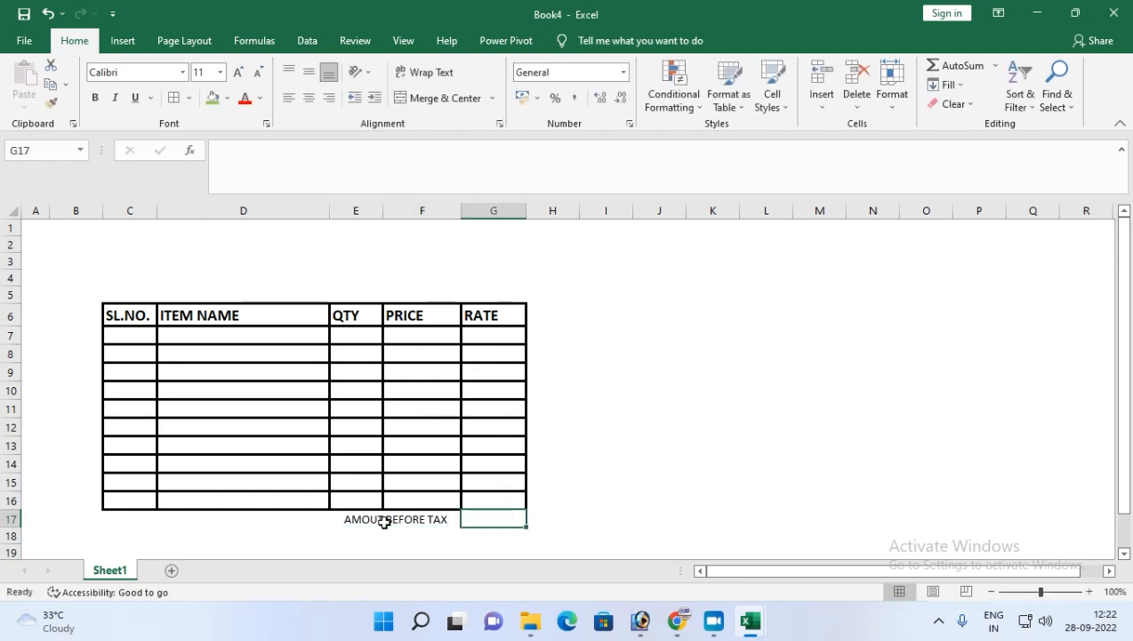
Enter =SUM(G7:G16) in G17 and give it the Accounting number format.
type("=SUM")
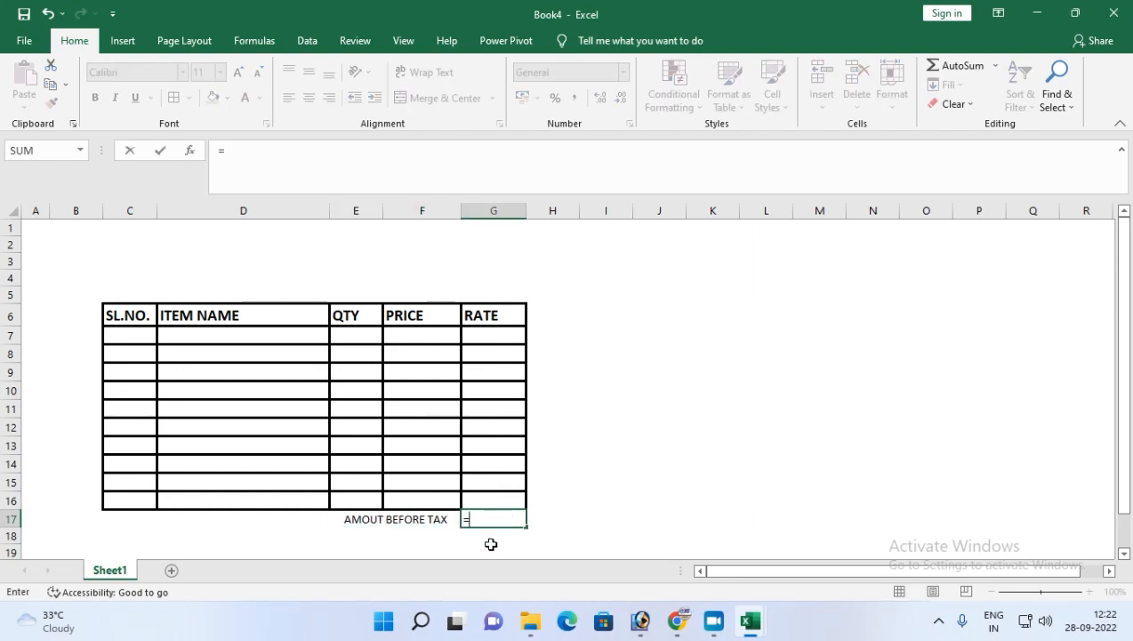
key("BackSpace")
key("BackSpace")
type("UM(")
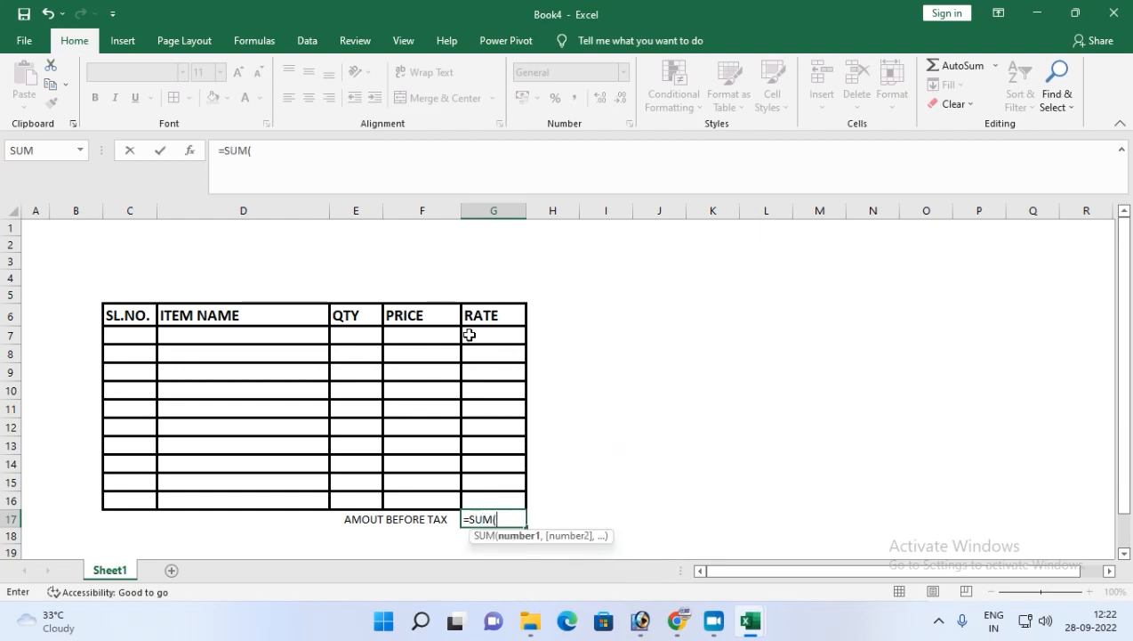
left_click_drag(469, 335, 518, 504)
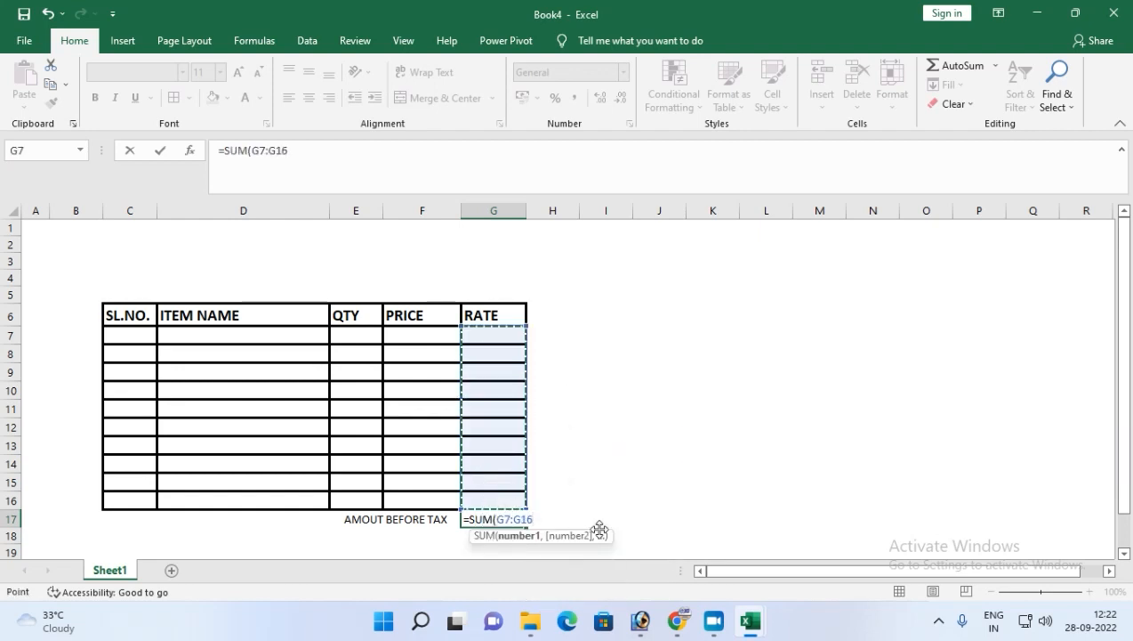
type(")")
key("Return")
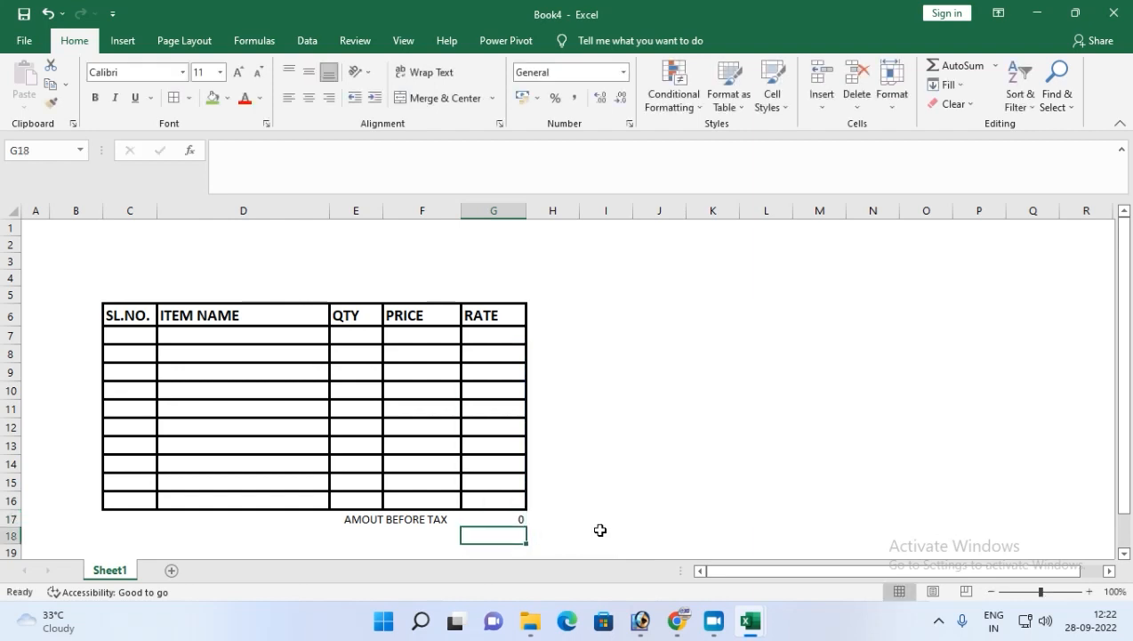
left_click(494, 518)
left_click(524, 98)
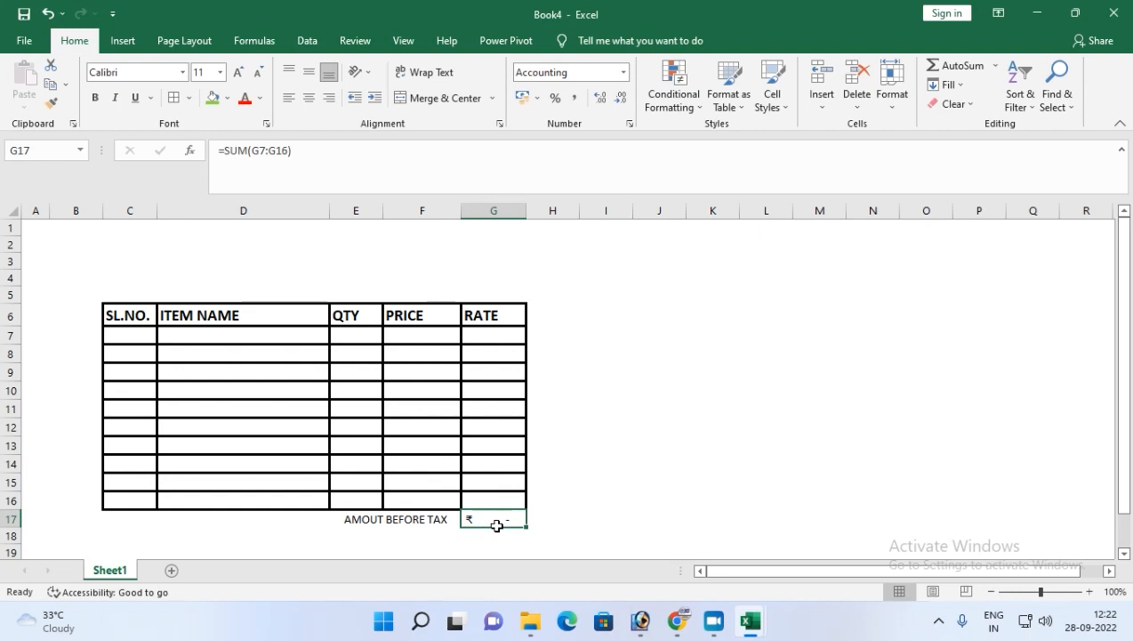
Merge and center E18:F18 and enter the label GST RATE.
left_click(394, 537)
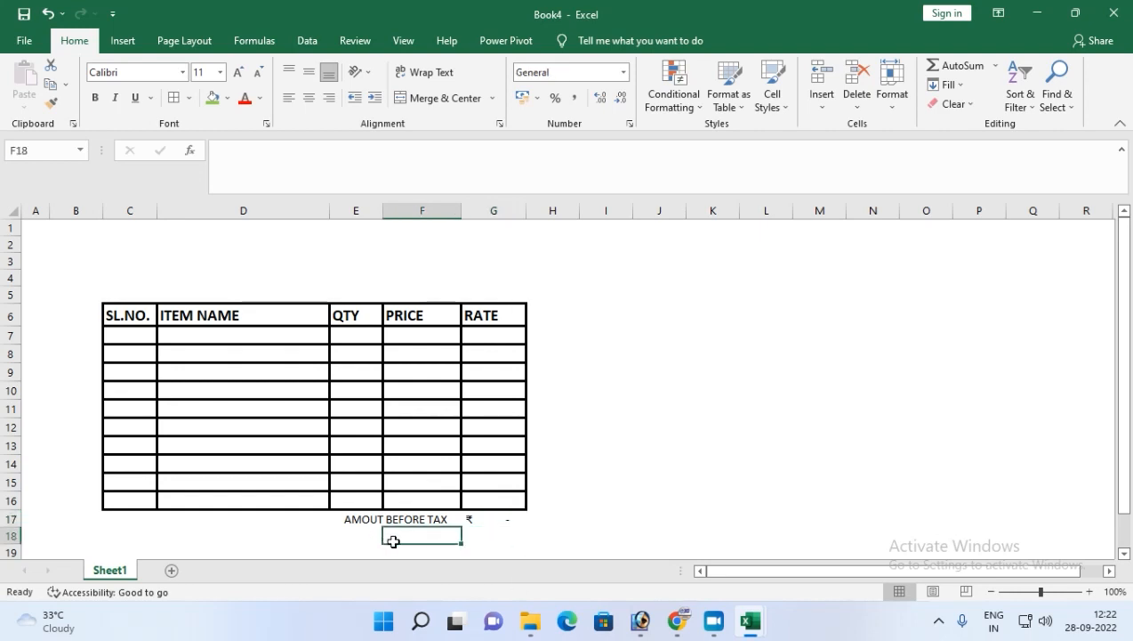
left_click_drag(361, 535, 415, 533)
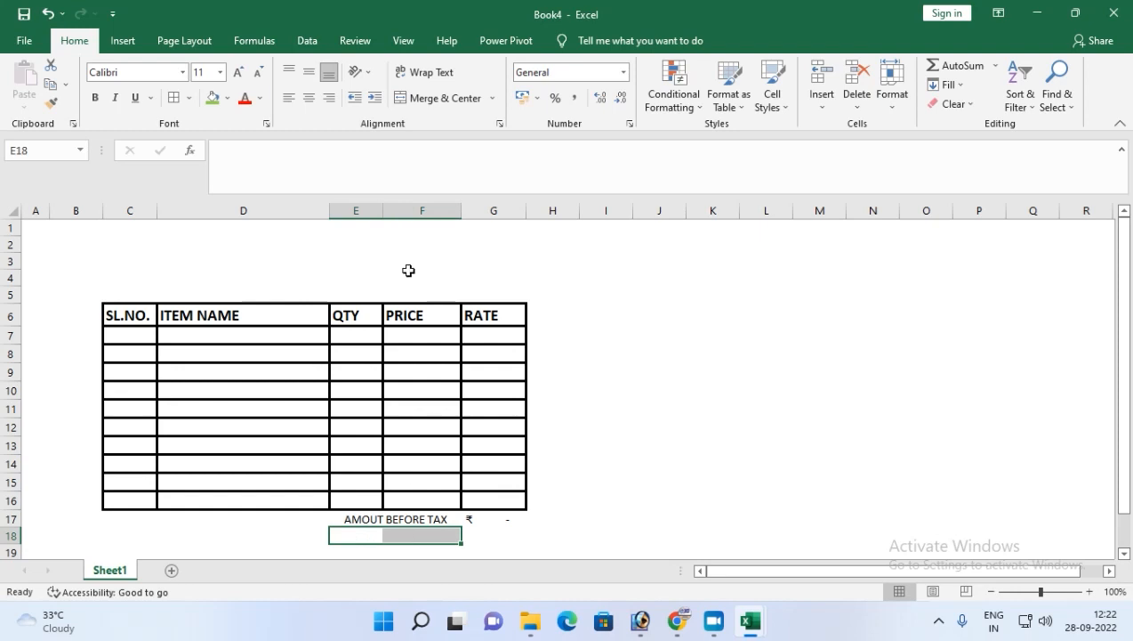
left_click(437, 98)
type("gs")
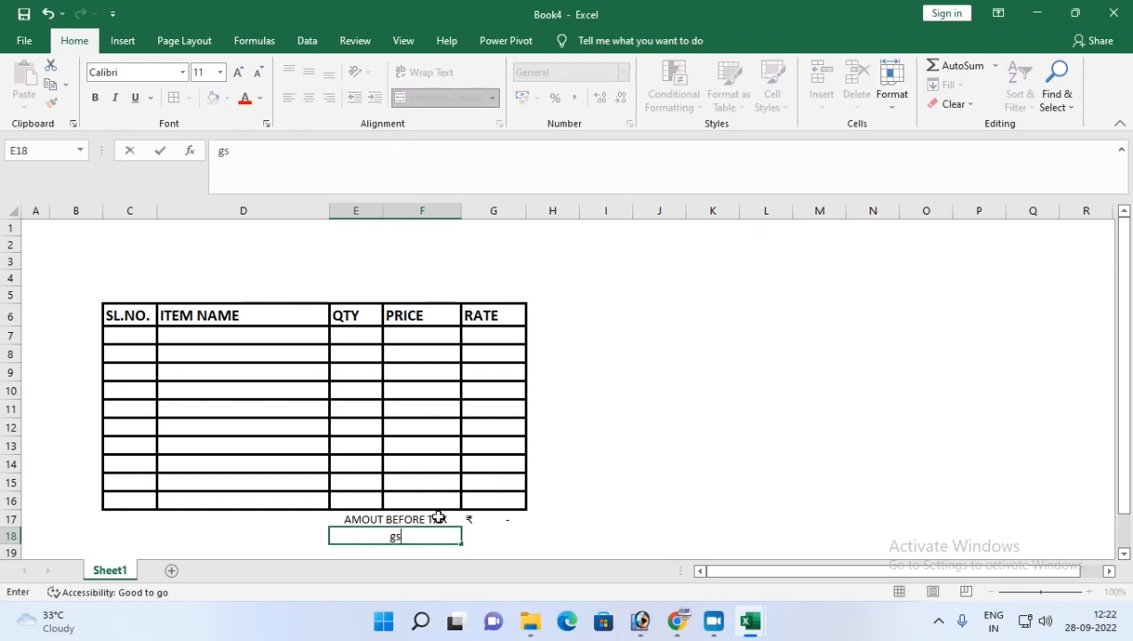
type("T RATE")
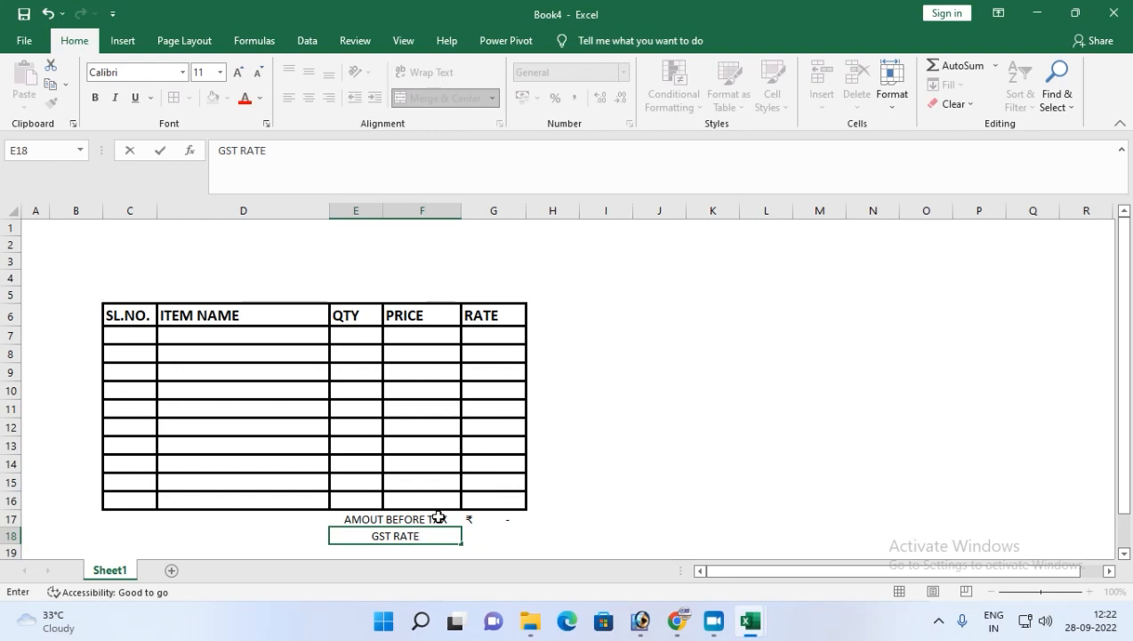
type(" %")
Extend the label to GST RATE % and enter 18 in G18 with percent formatting.
key("Tab")
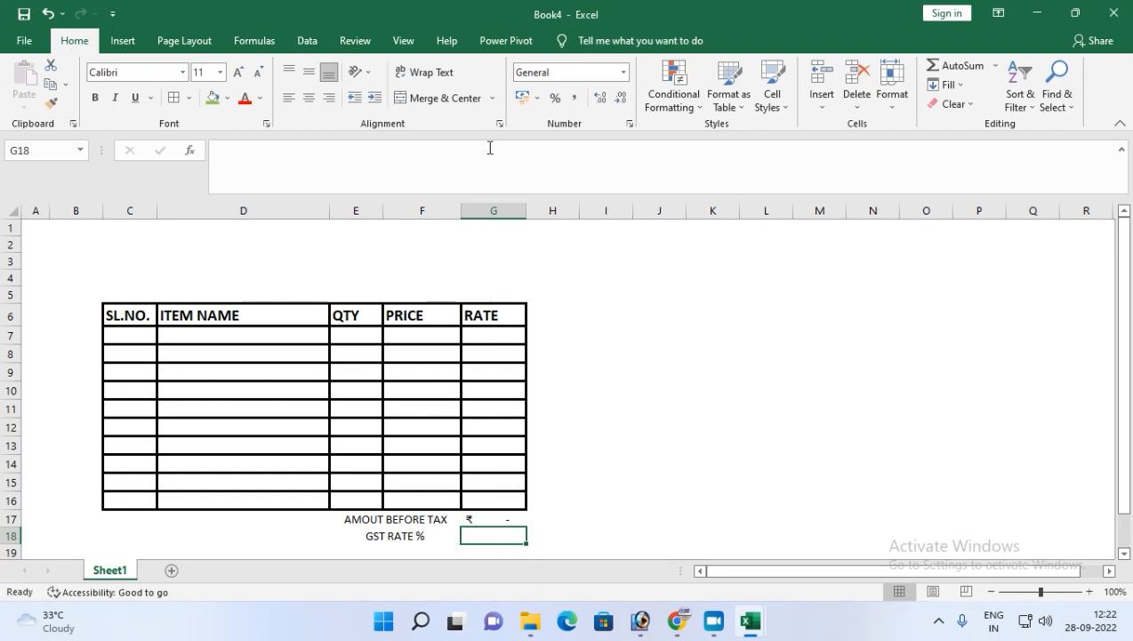
left_click(557, 99)
mouse_move(642, 622)
type("18")
key("Return")
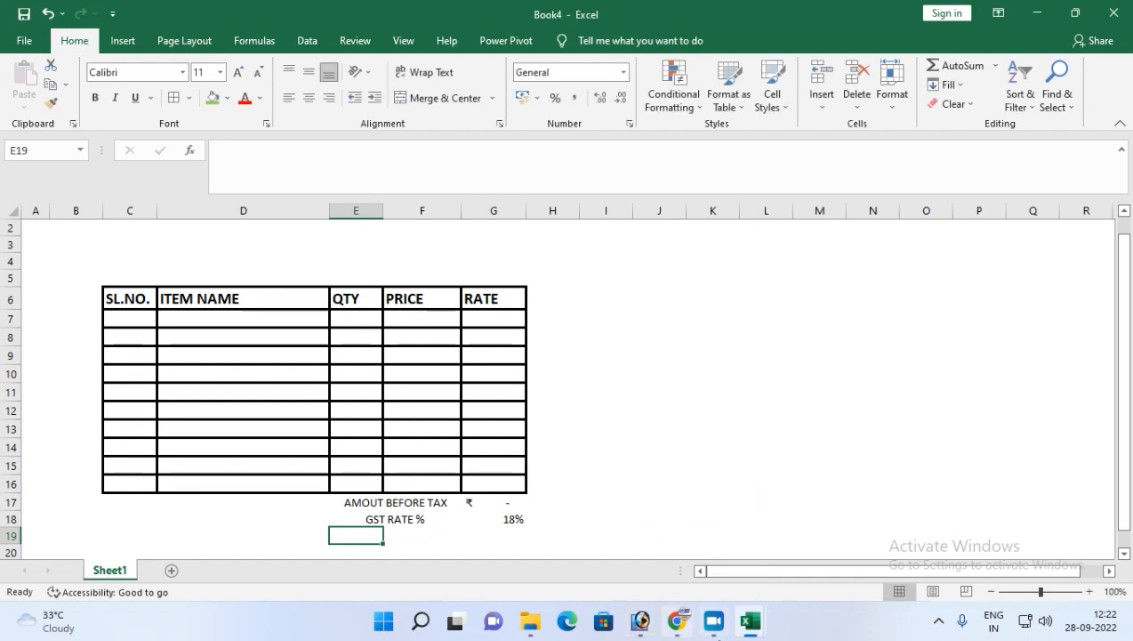
Apply outline and inside borders to the summary block E17:G18.
left_click(513, 516)
left_click_drag(387, 501, 488, 514)
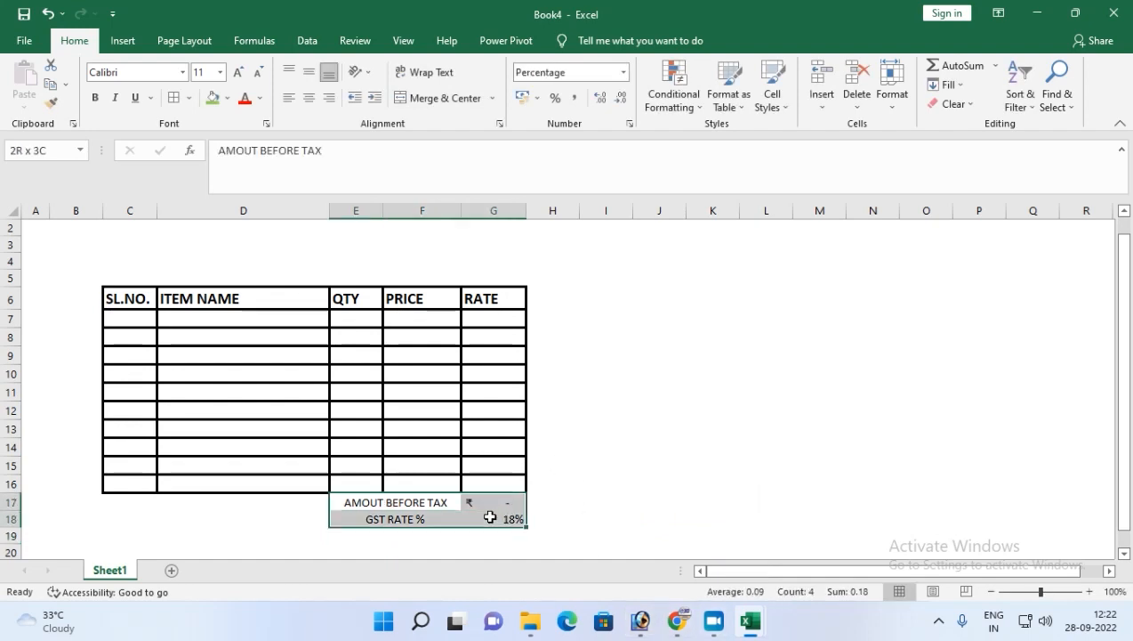
left_click(190, 100)
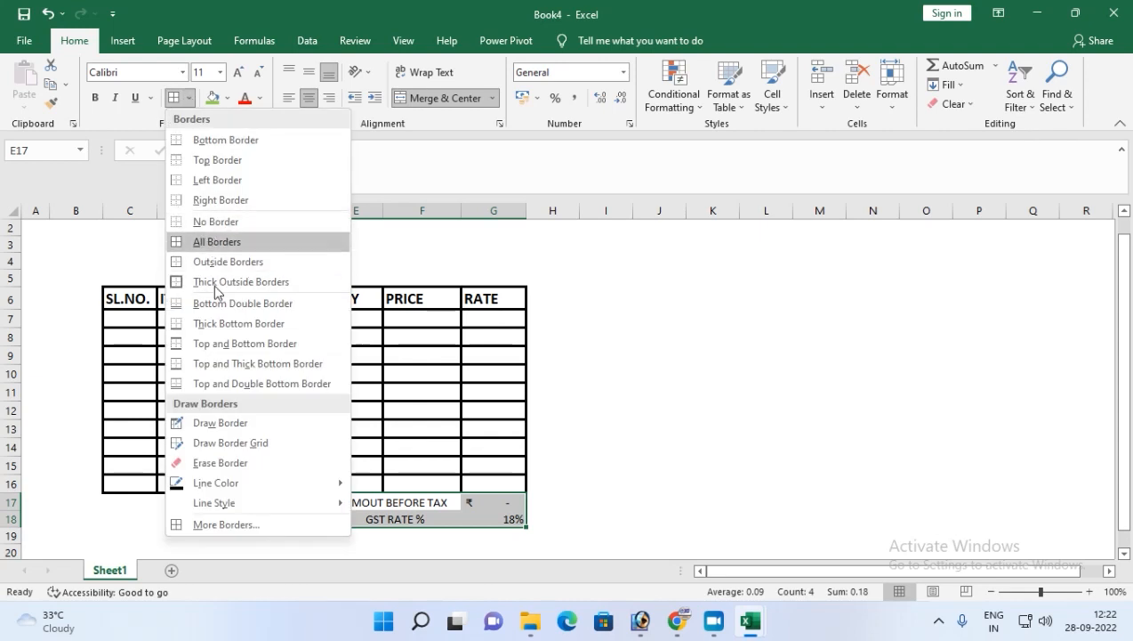
left_click(222, 525)
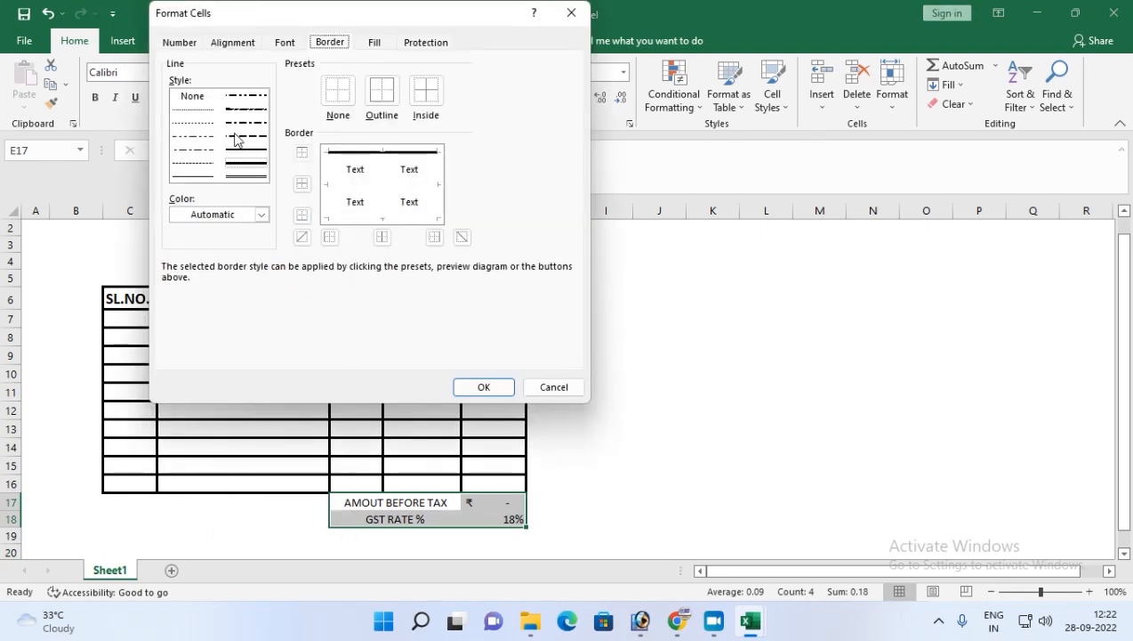
left_click(382, 91)
left_click(423, 92)
left_click(482, 386)
Insert an entire new row above the GST RATE % row.
left_click(383, 523)
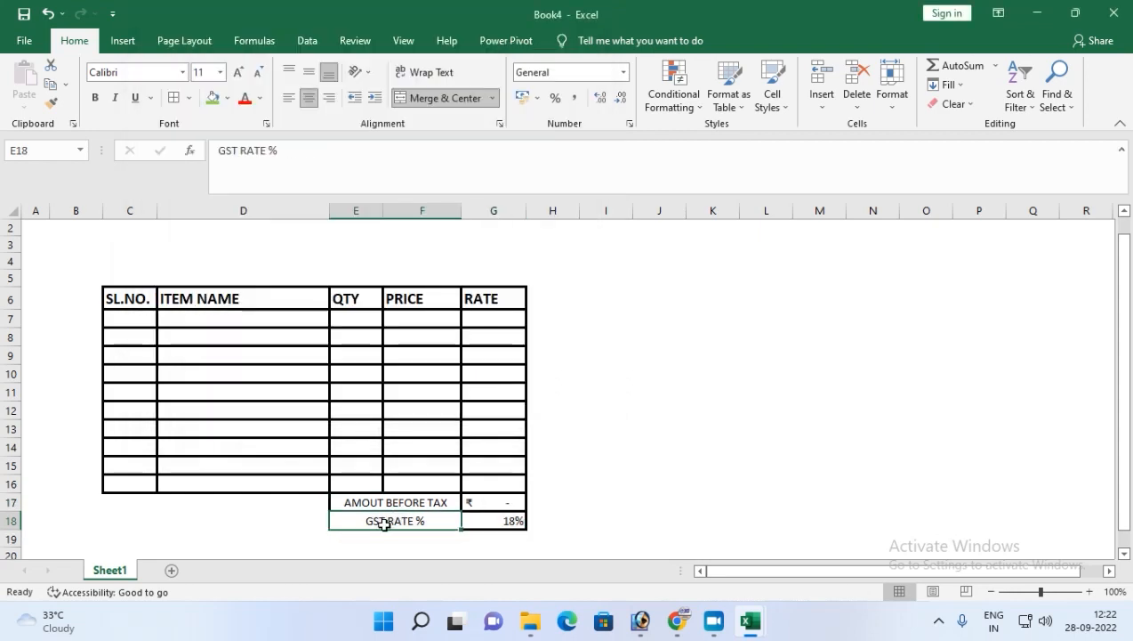
left_click(424, 554)
left_click(392, 539)
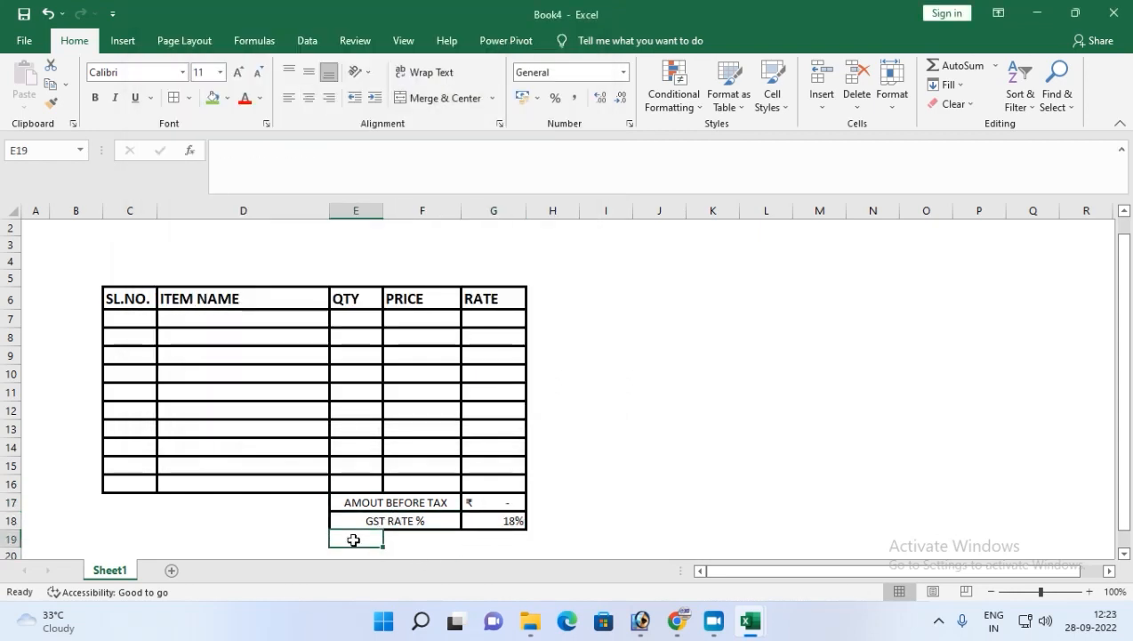
left_click_drag(354, 537, 423, 536)
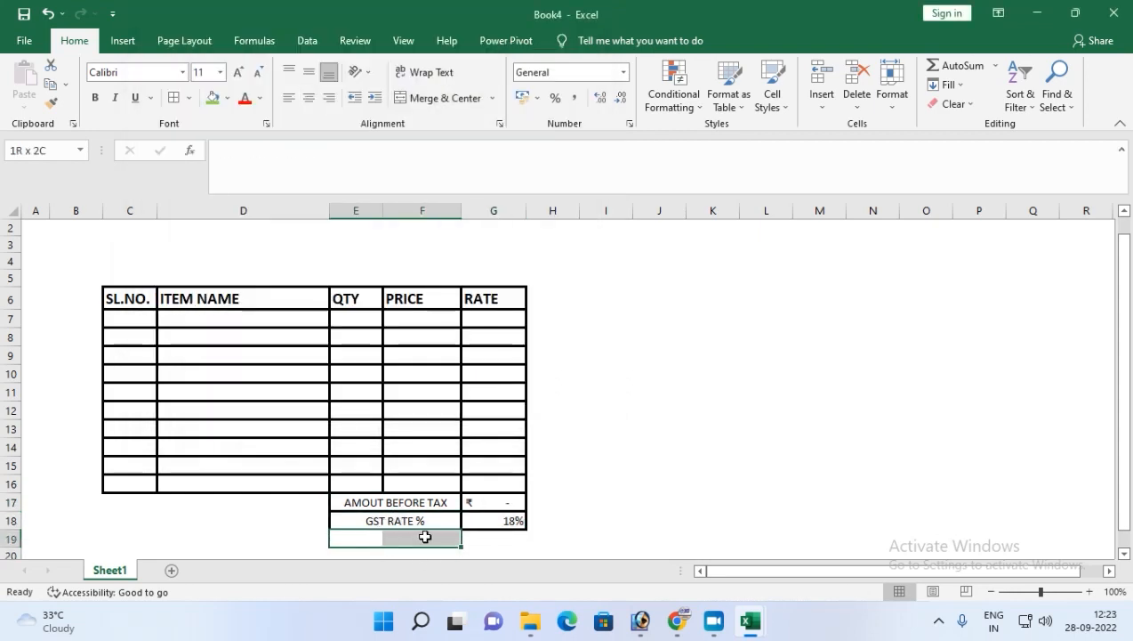
left_click(366, 519)
right_click(365, 519)
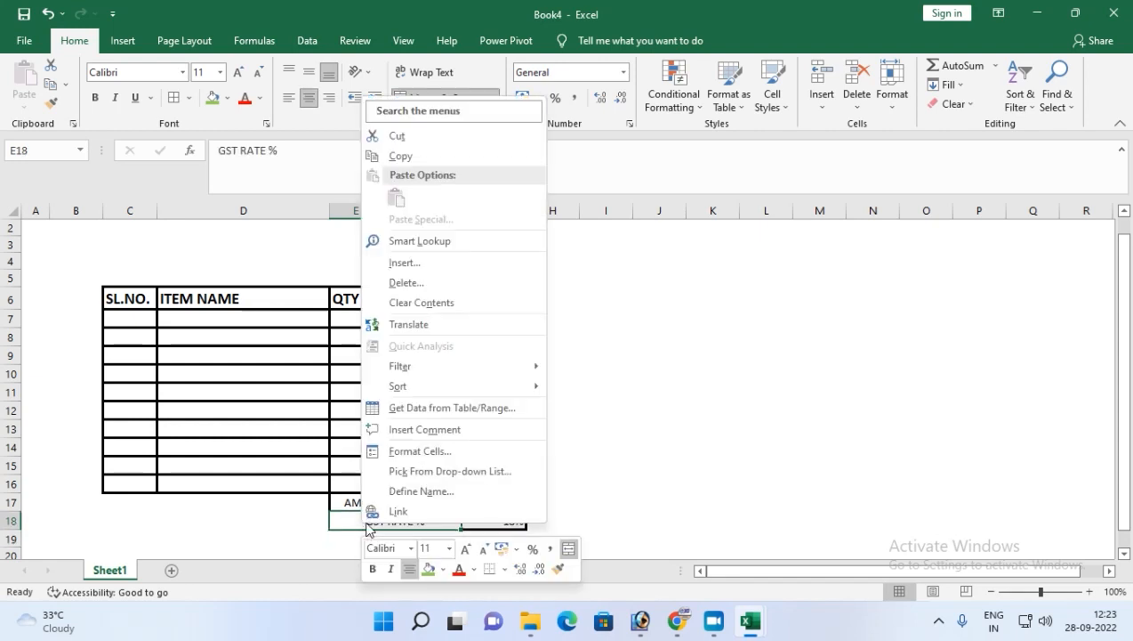
left_click(418, 262)
key("r")
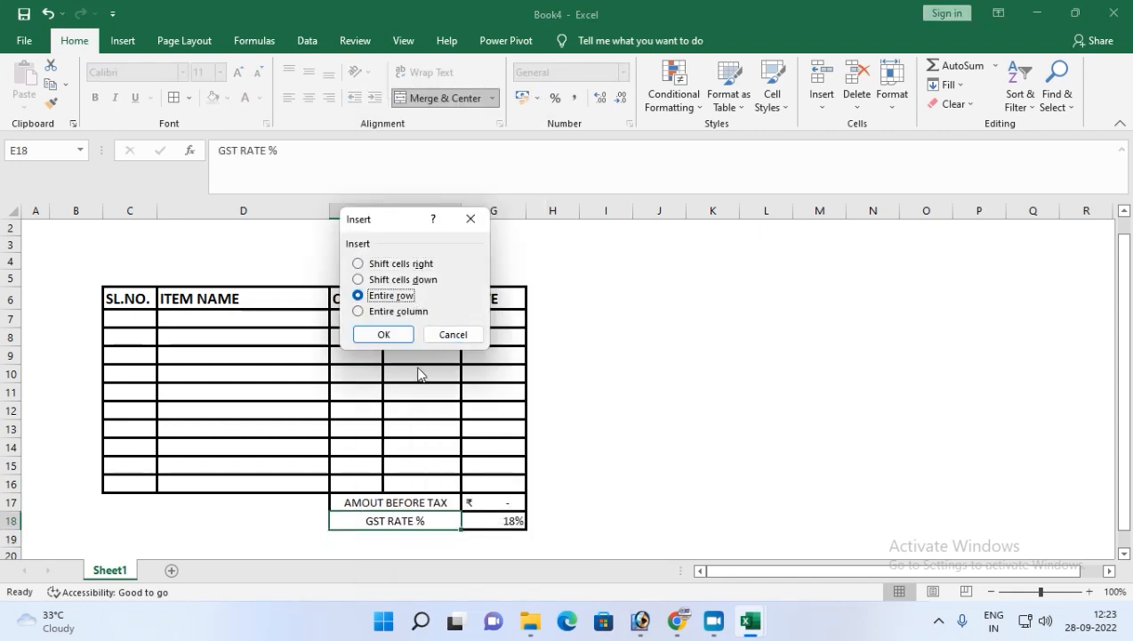
left_click(384, 334)
Merge and center E18:F18 and enter the label DISCOUNT.
left_click_drag(363, 520, 408, 514)
left_click(439, 97)
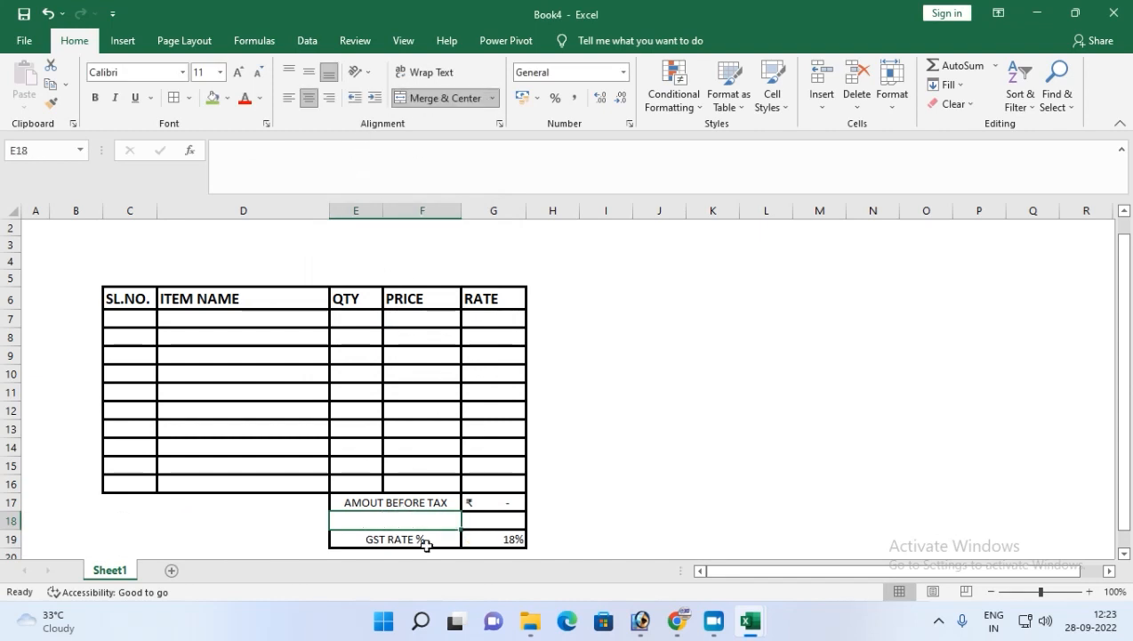
type("DISCOUNT")
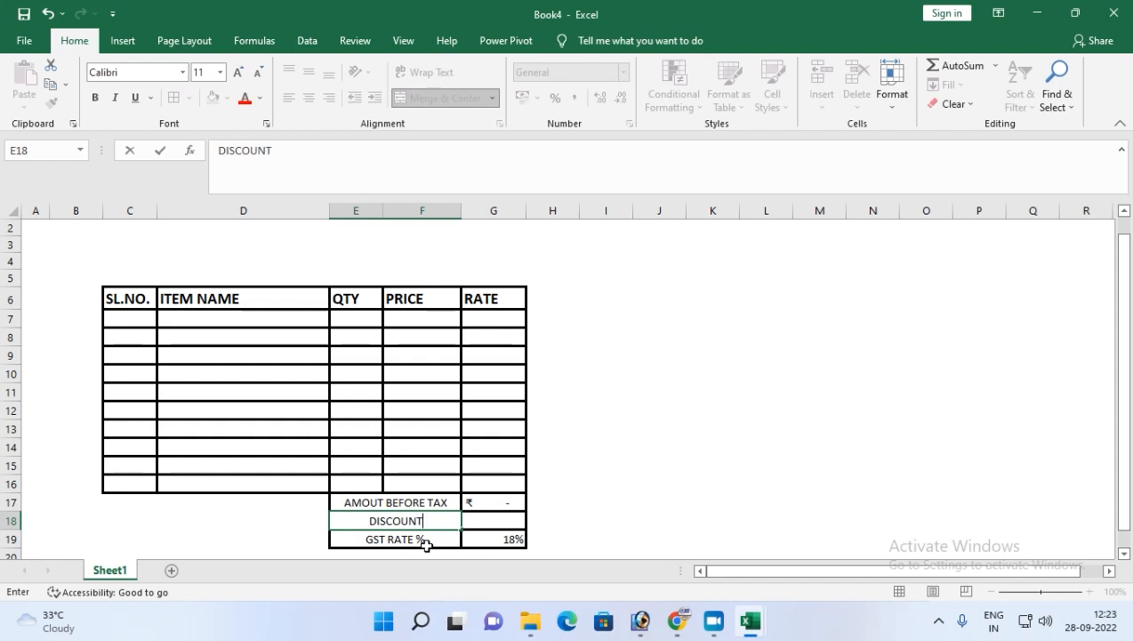
key("Tab")
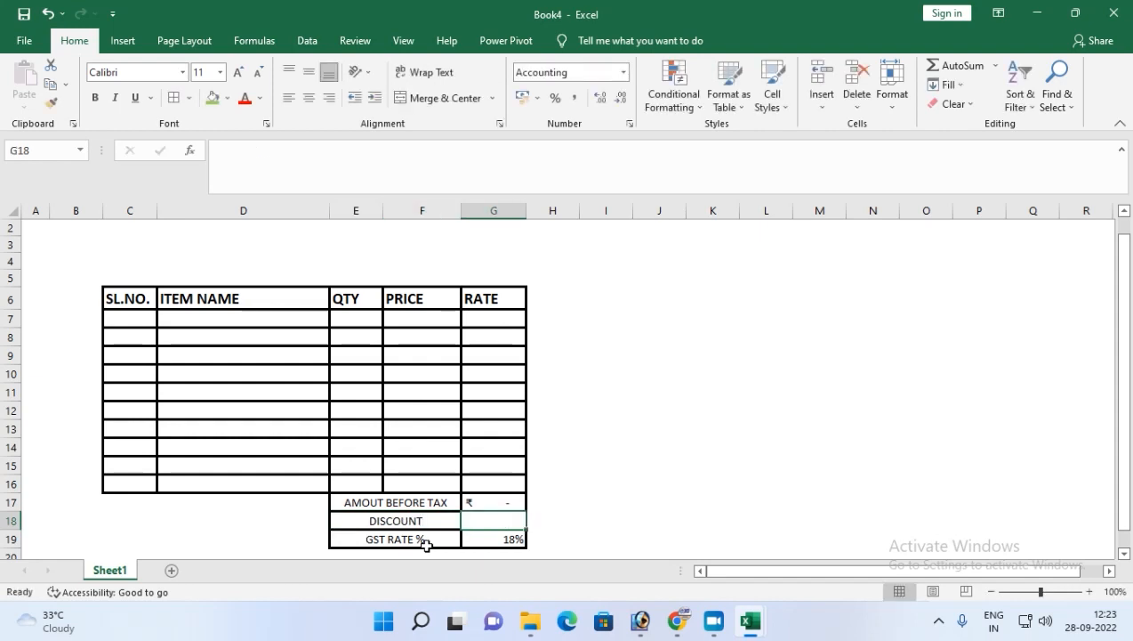
Enter 2 as the discount amount in G18.
left_click(481, 505)
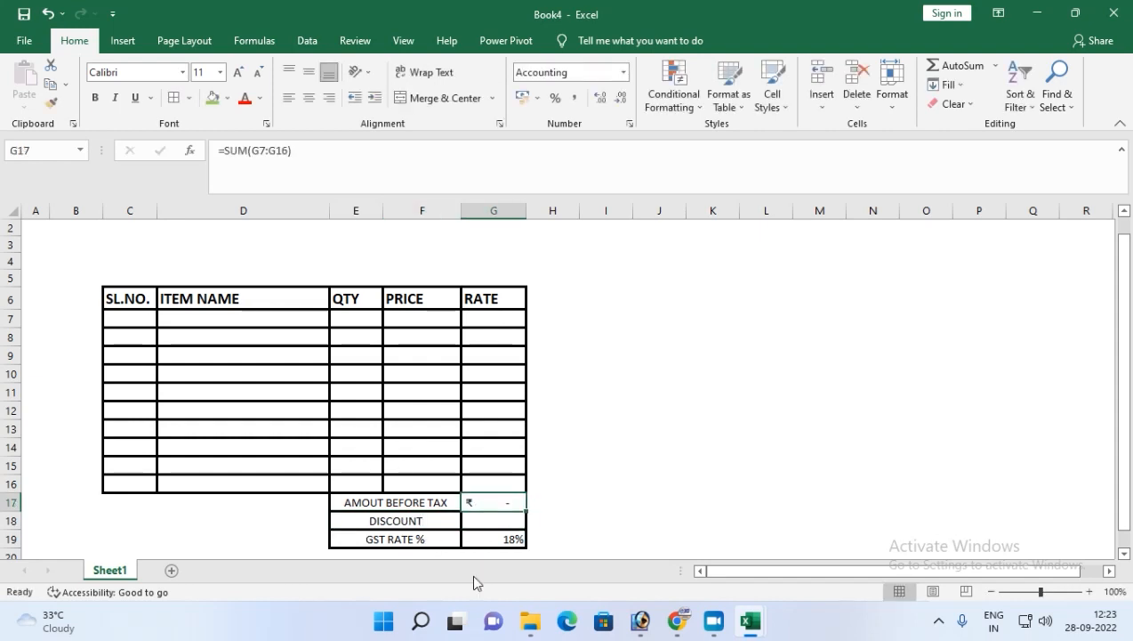
left_click(480, 523)
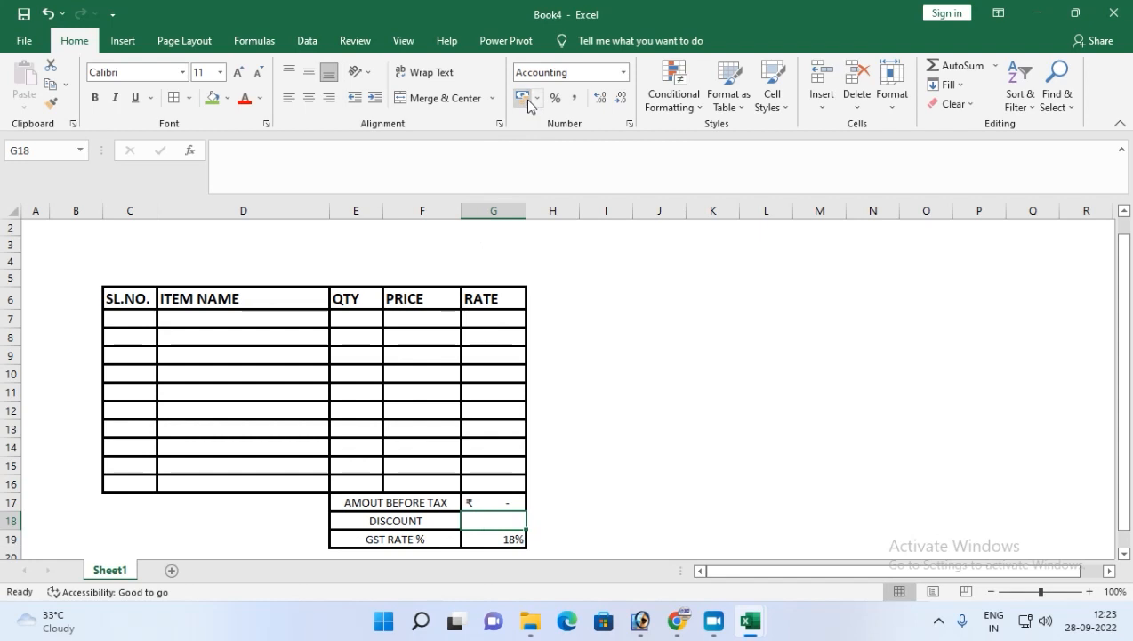
left_click(499, 504)
left_click(498, 519)
type("2")
key("Return")
Set the discount amount in G18 to 0.
left_click(499, 520)
key("Up")
type("0")
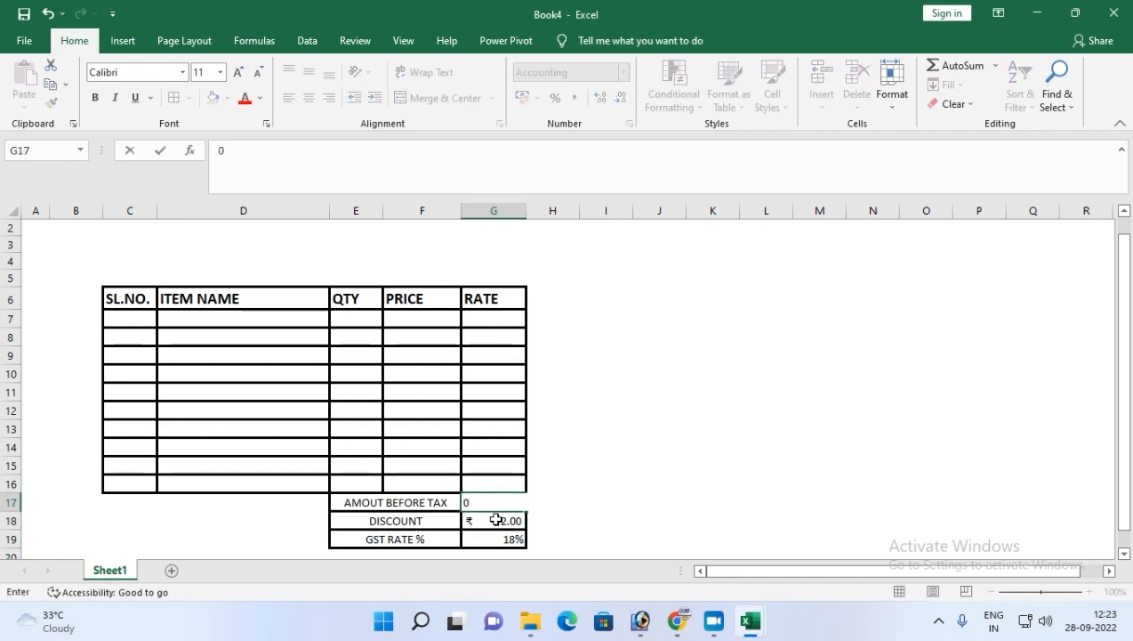
key("Escape")
left_click(513, 525)
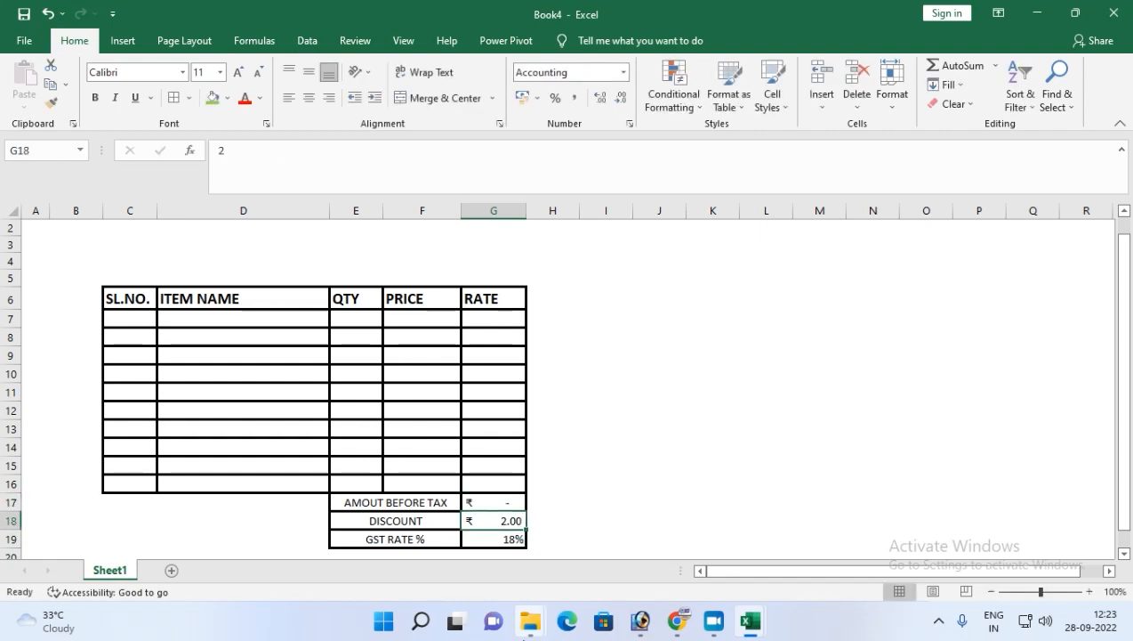
mouse_move(530, 631)
left_click(747, 408)
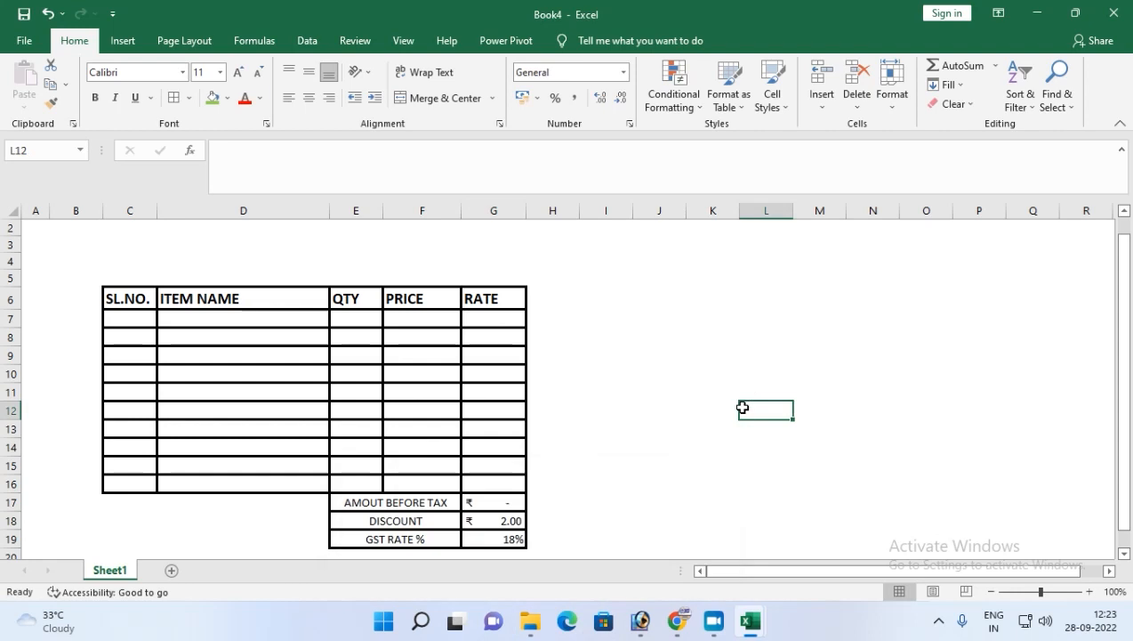
left_click(513, 522)
type("0")
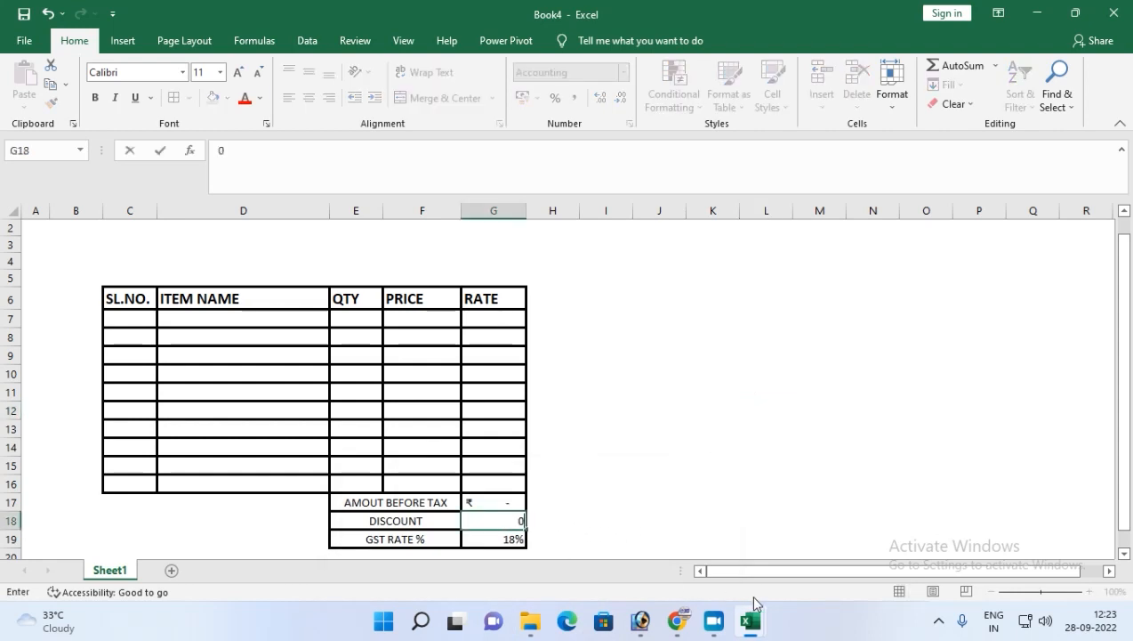
key("Return")
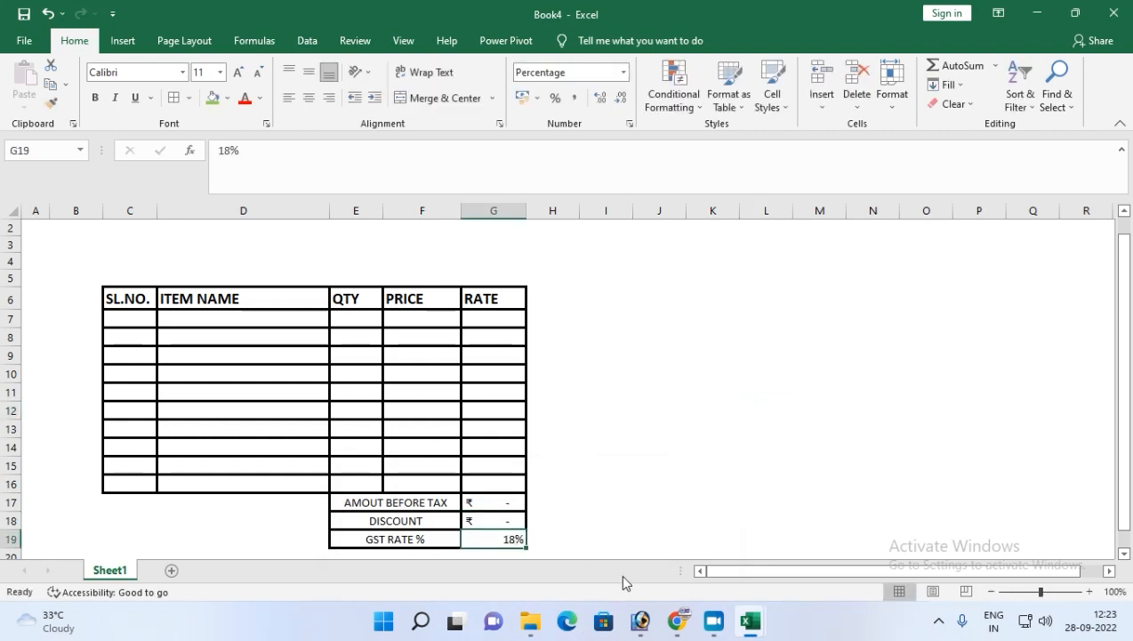
Clear the GST rate value from G19.
key("Delete")
scroll(569, 547, "down", 1)
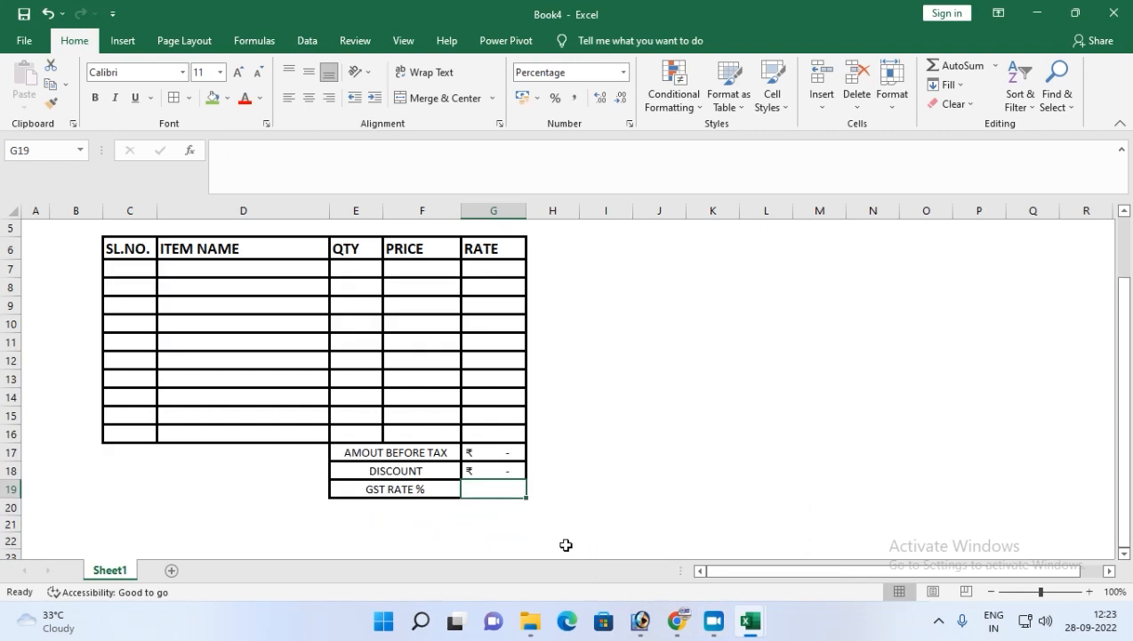
Merge and center E20:F20 and enter the label TOTAL AMOUNT.
left_click(413, 506)
left_click_drag(384, 511, 427, 500)
left_click(436, 99)
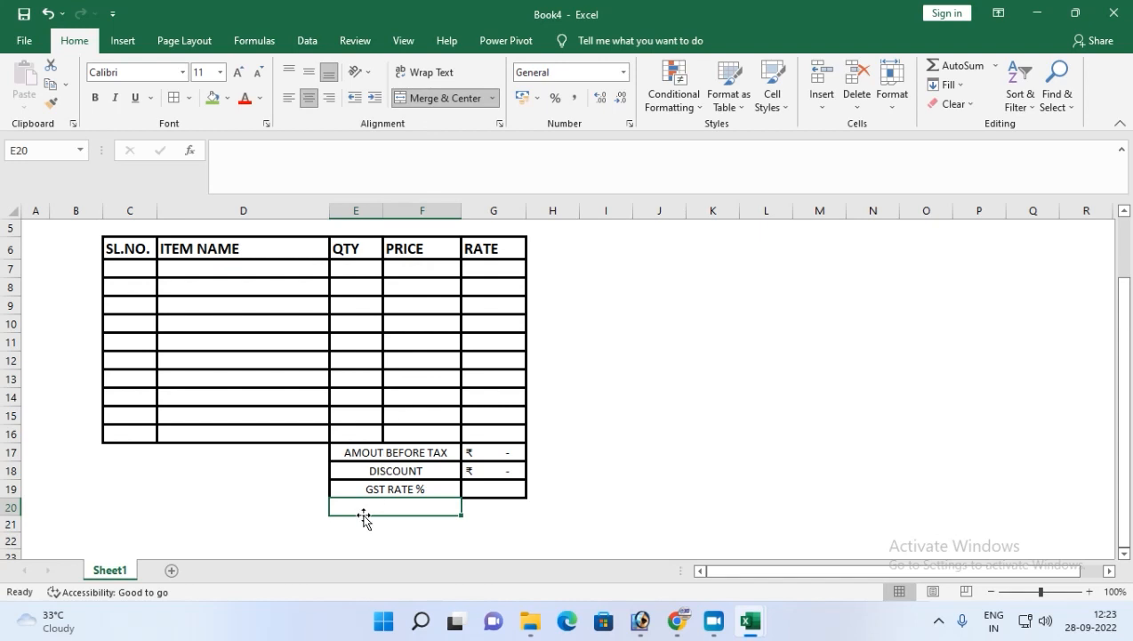
type("TOTAL AMOUNT")
key("Tab")
Enter the formula =(G17-G18) in G20 subtracting the discount from the amount before tax.
type("=")
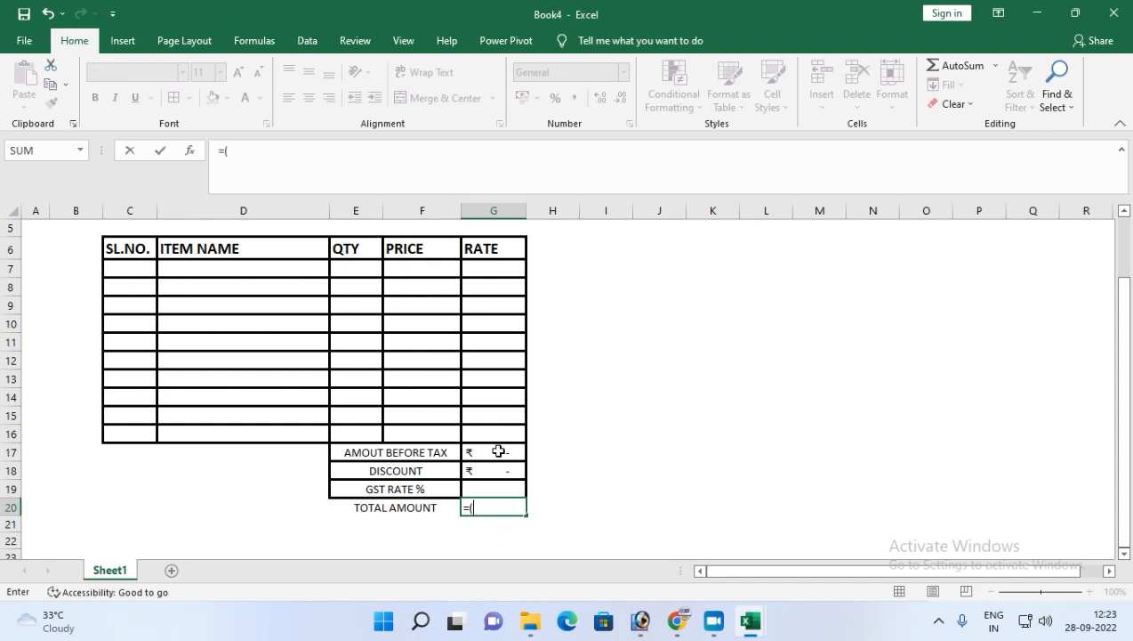
left_click(499, 451)
type("-")
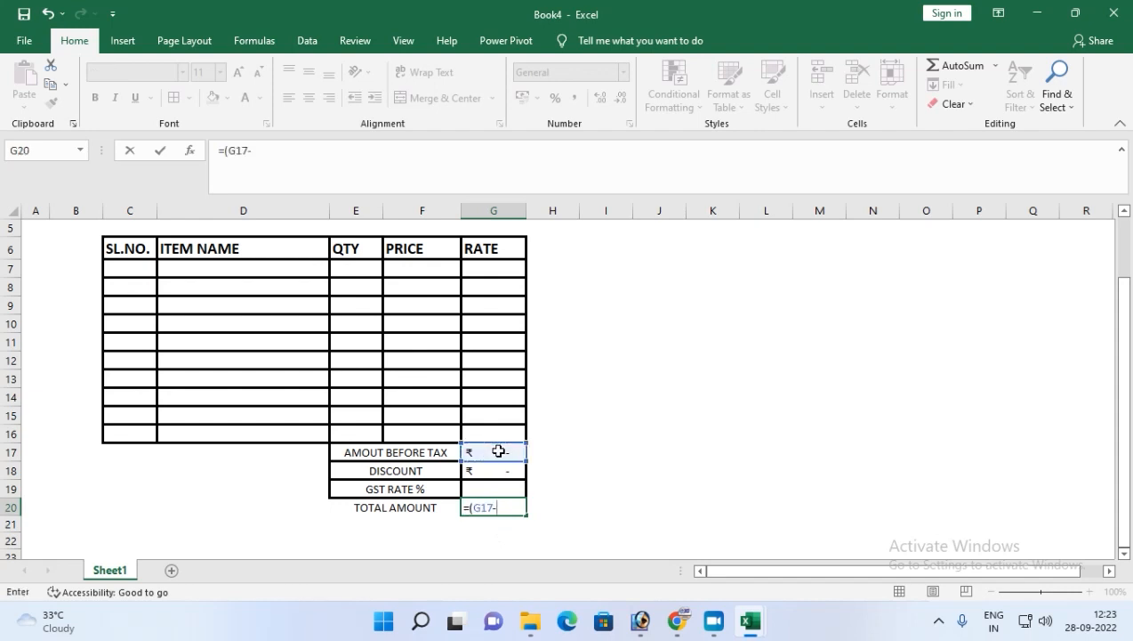
left_click(502, 473)
type(")+(")
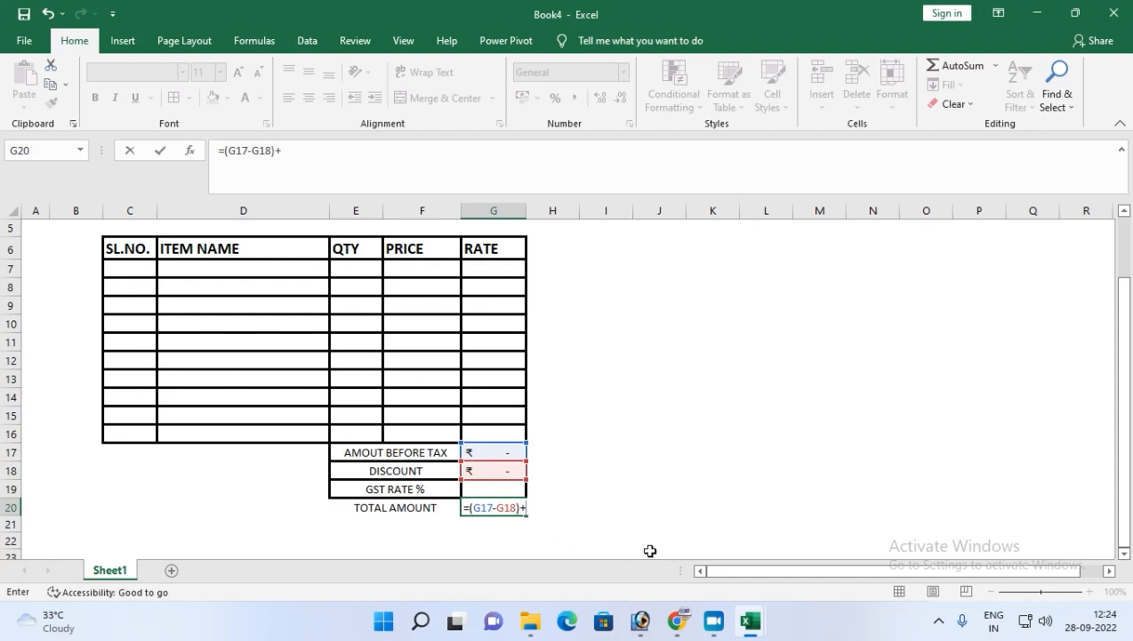
Complete the total formula in G20 as =(G17-G18)+(G17-G18)*G19 to add GST to the discounted amount.
left_click(499, 452)
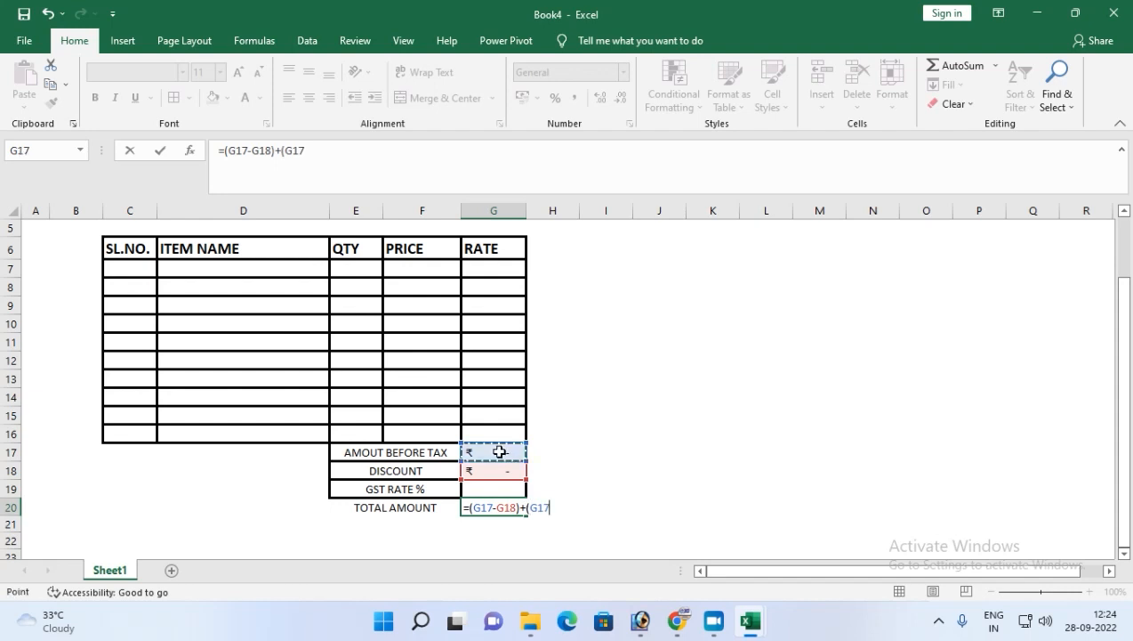
type("-")
left_click(488, 473)
type(")*")
left_click(494, 491)
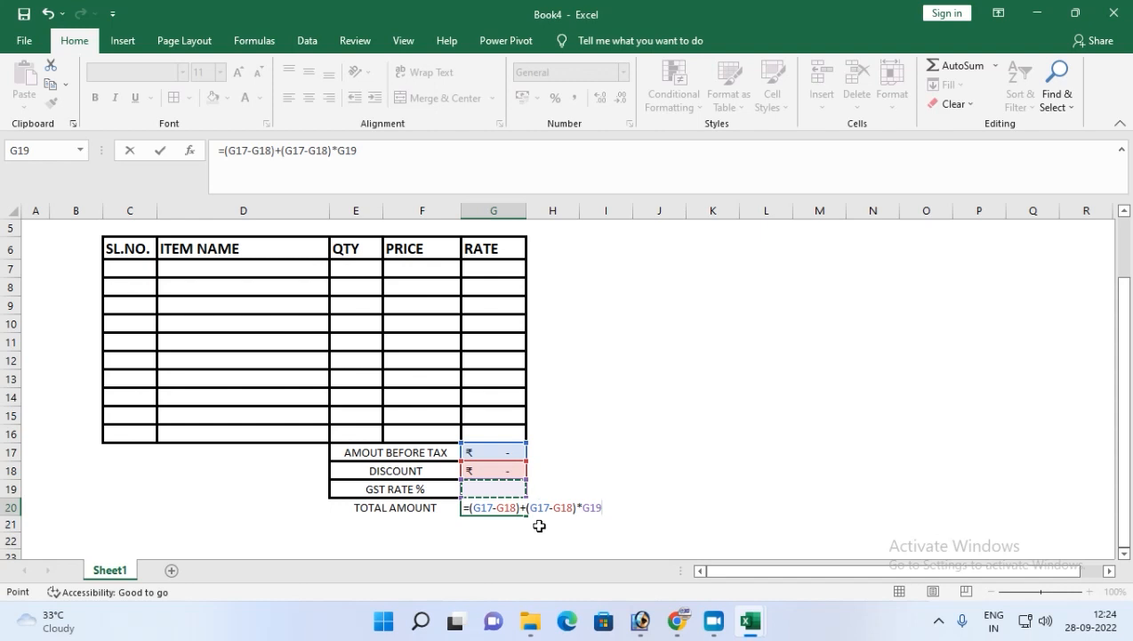
mouse_move(626, 635)
key("Return")
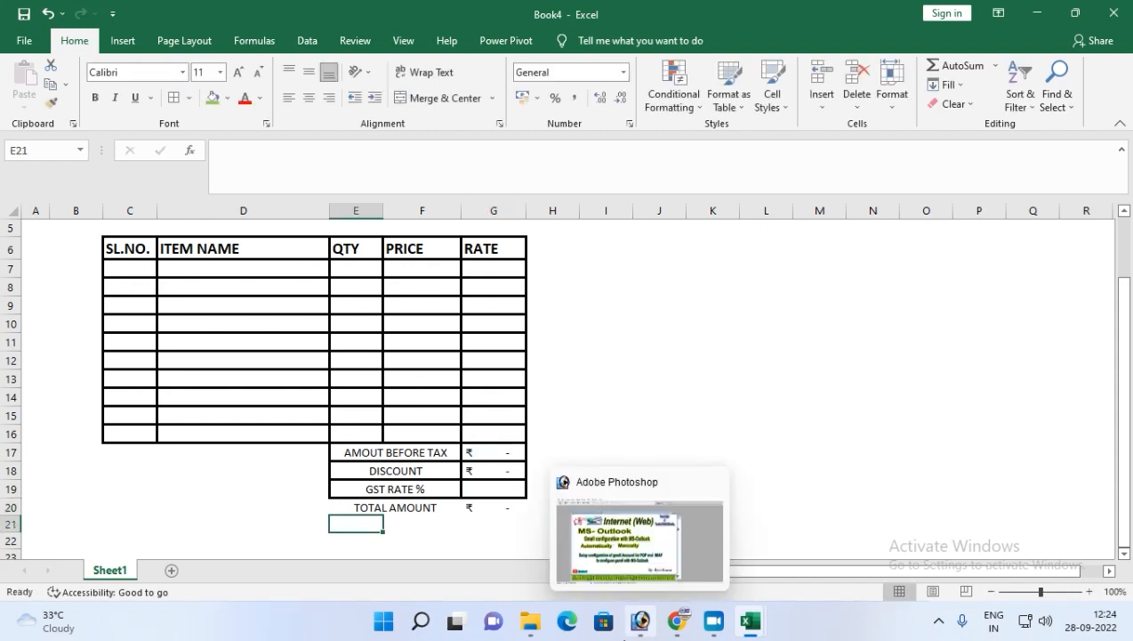
Apply outline and inside borders to the E20:G20 total row.
left_click(427, 504)
left_click_drag(427, 504, 481, 503)
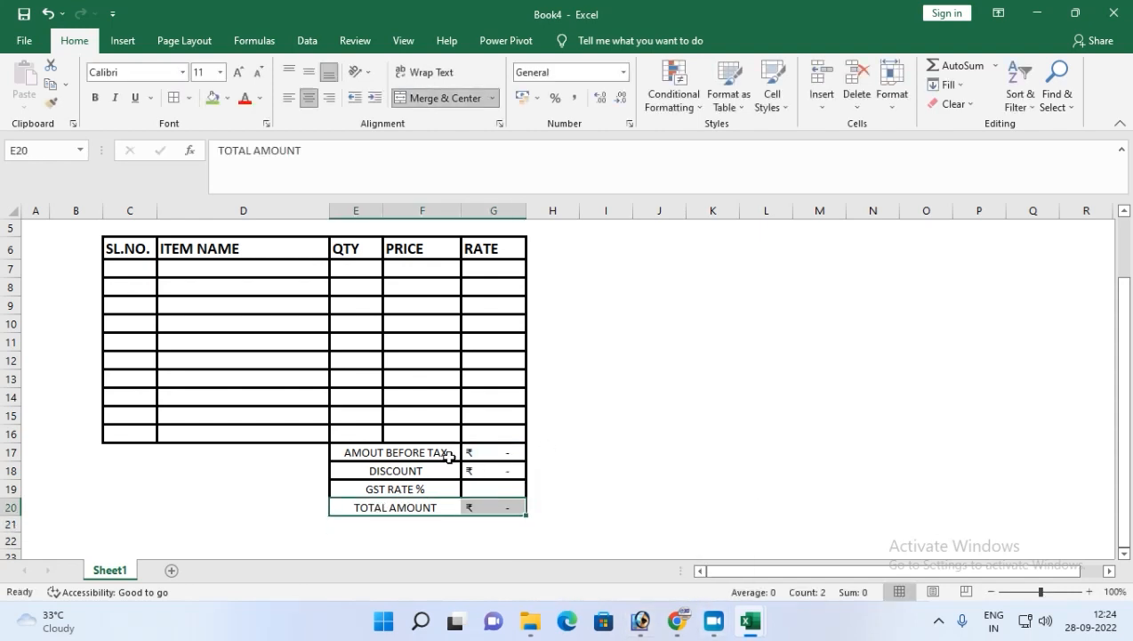
key("ctrl+1")
left_click(381, 90)
left_click(426, 90)
left_click(484, 386)
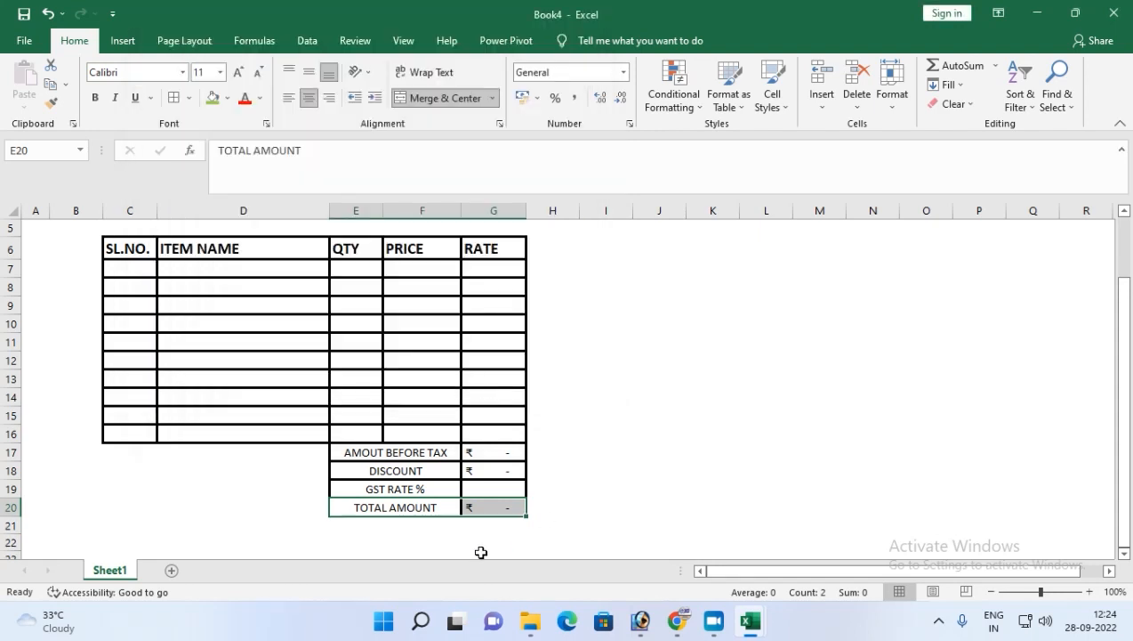
Apply an outline border around the C17:D20 block beside the totals.
left_click(360, 527)
left_click(224, 525)
left_click_drag(125, 452, 251, 506)
key("ctrl+1")
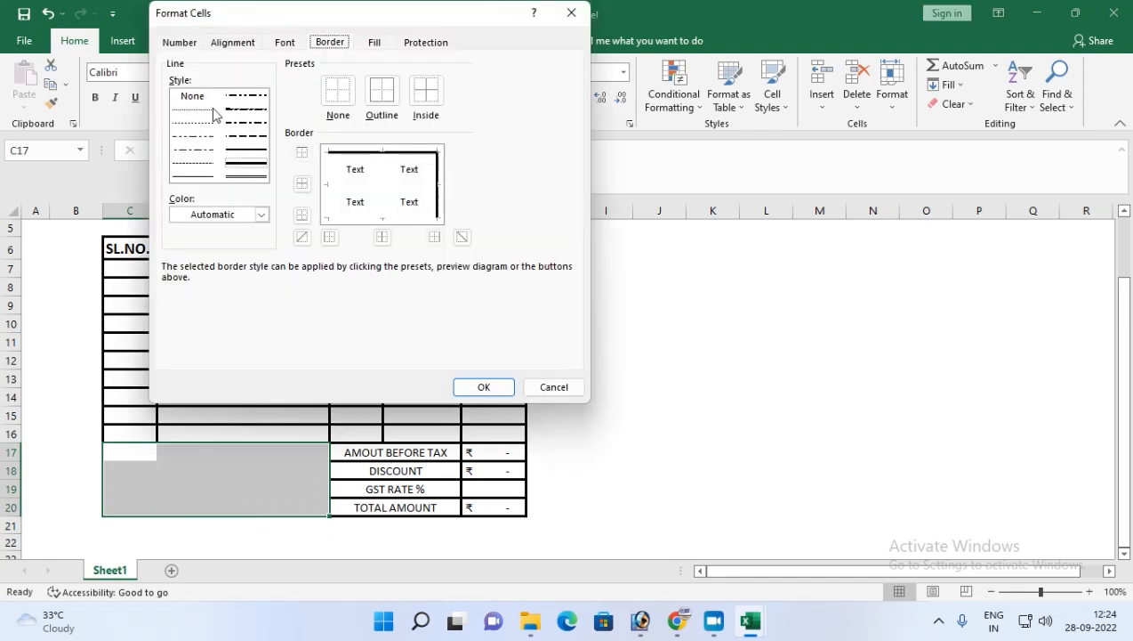
left_click(382, 90)
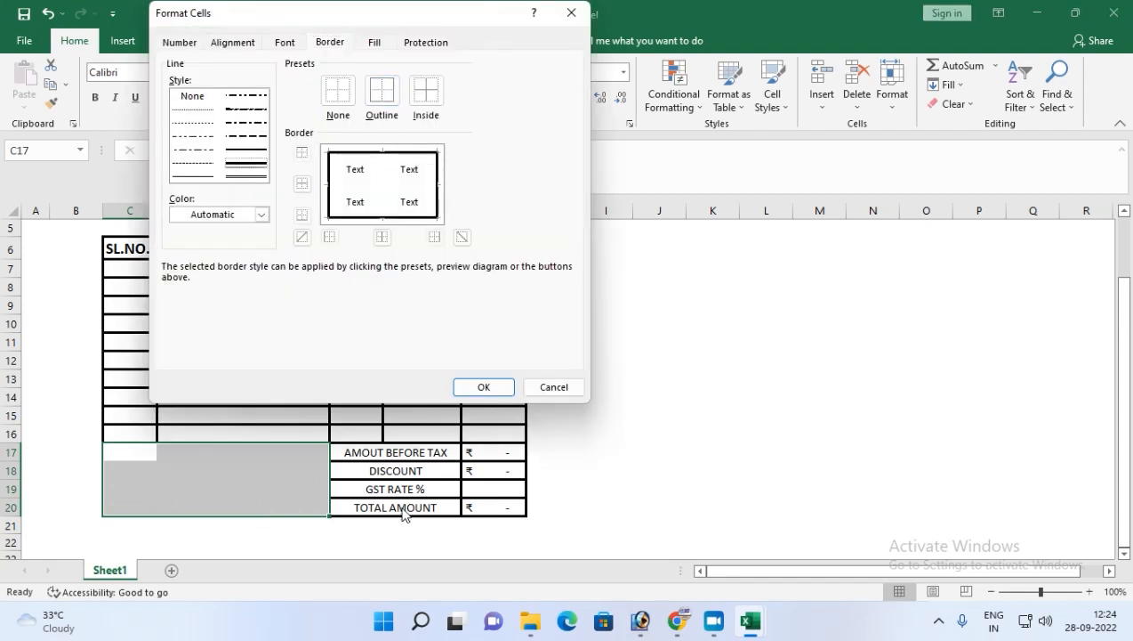
left_click(478, 389)
Merge and center C17:D20 and enter the note KINDLY MAKE PAYMENT ON TIME.
left_click(163, 501)
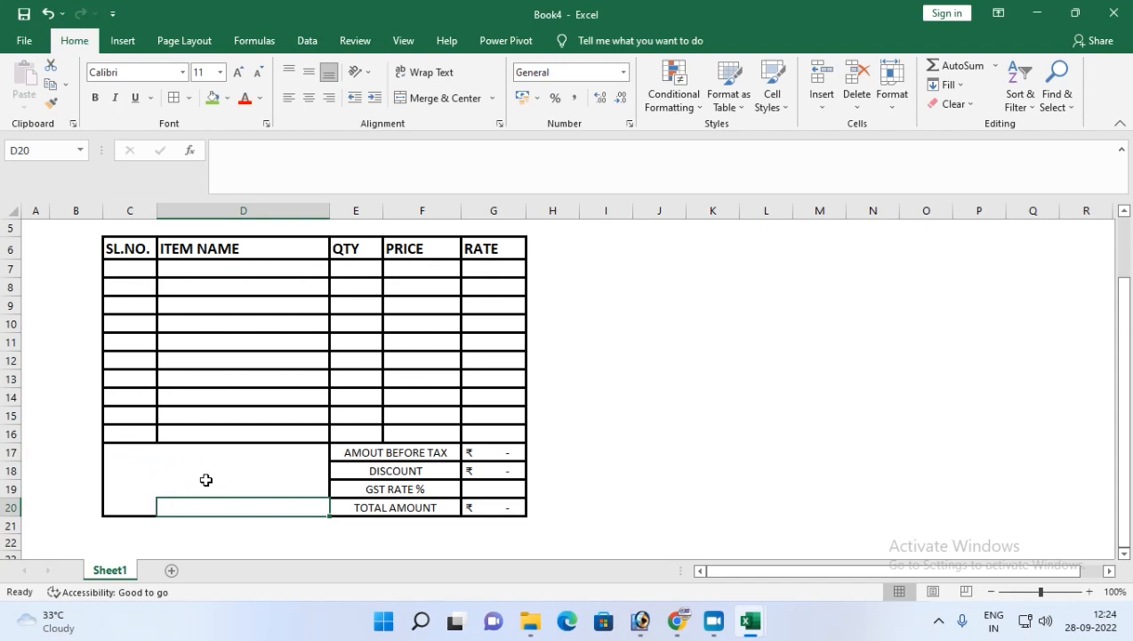
left_click_drag(131, 456, 256, 498)
left_click(436, 98)
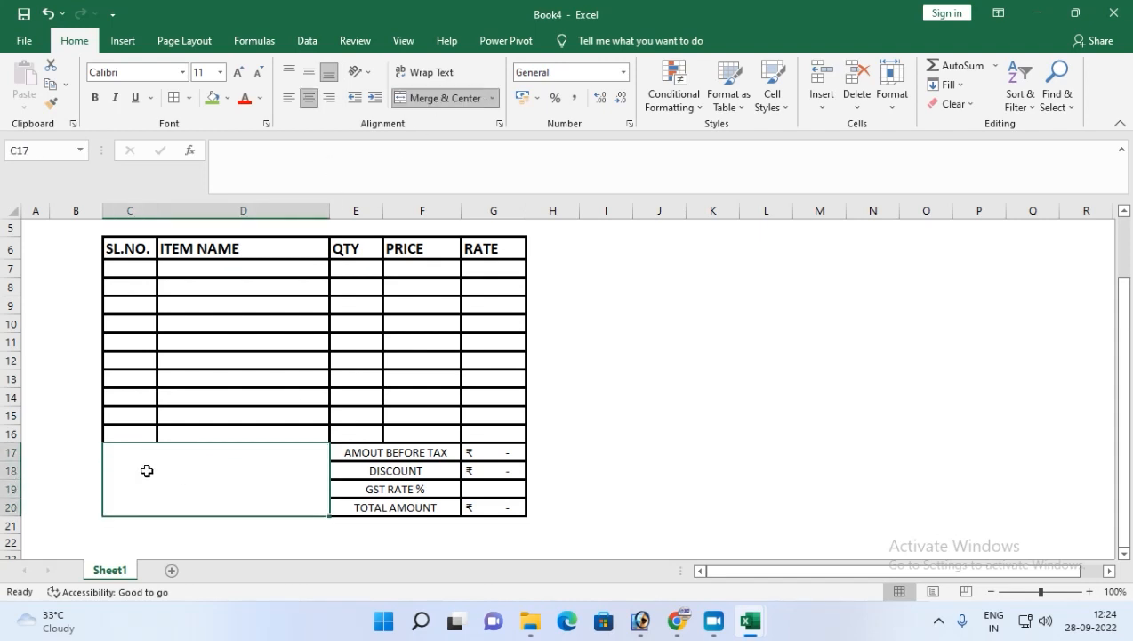
double_click(147, 470)
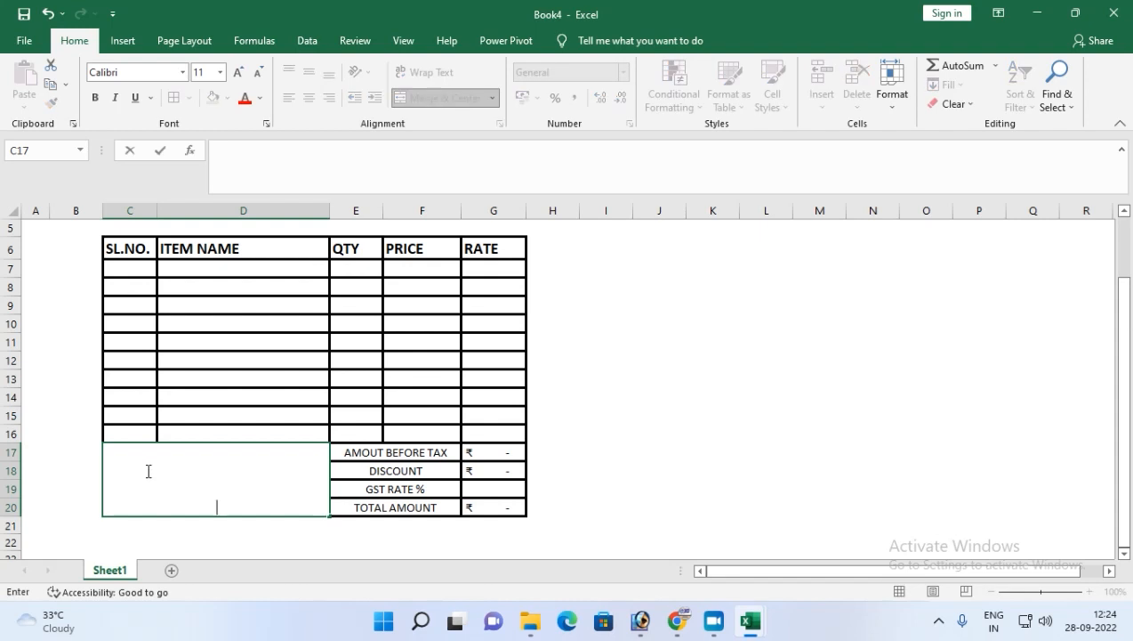
type("KINDLY MAKE")
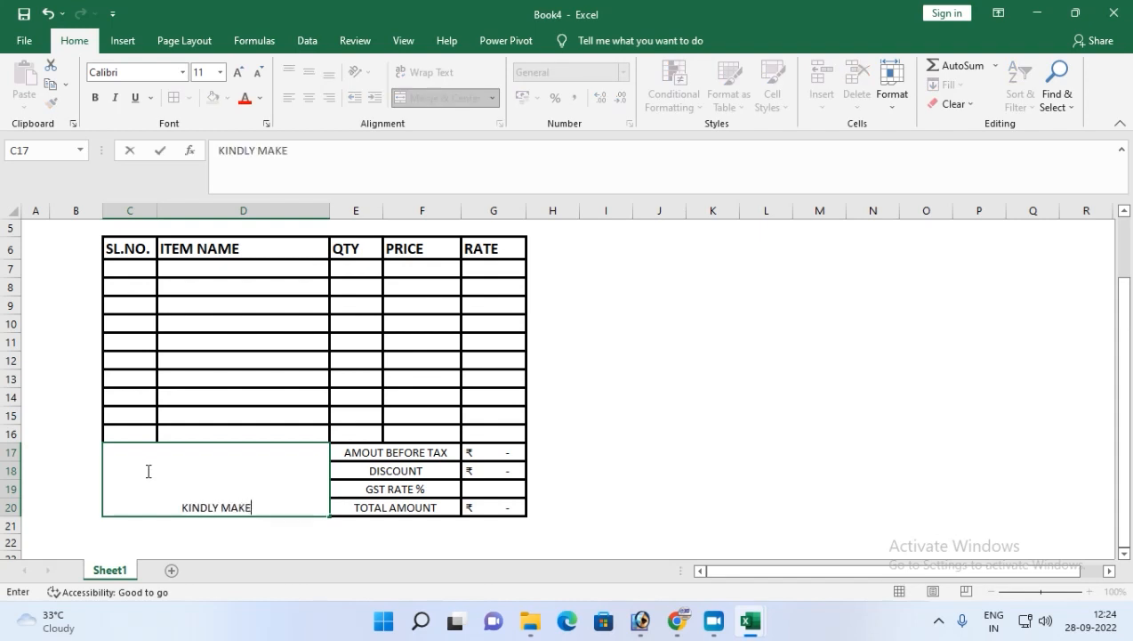
type(" PAYMENT ON ")
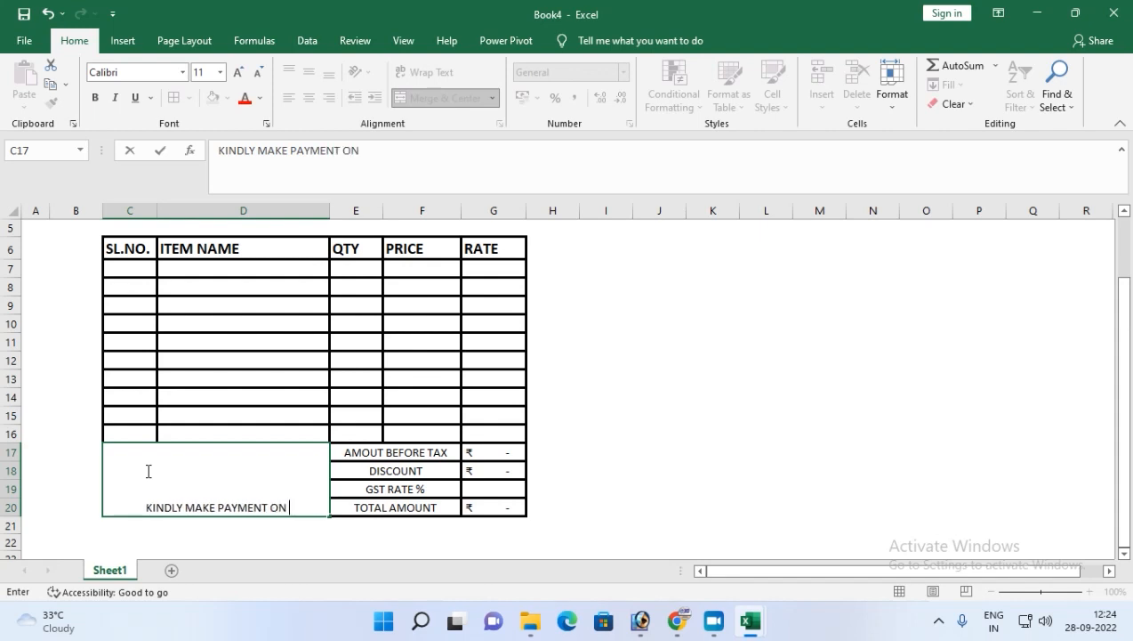
type("TIME")
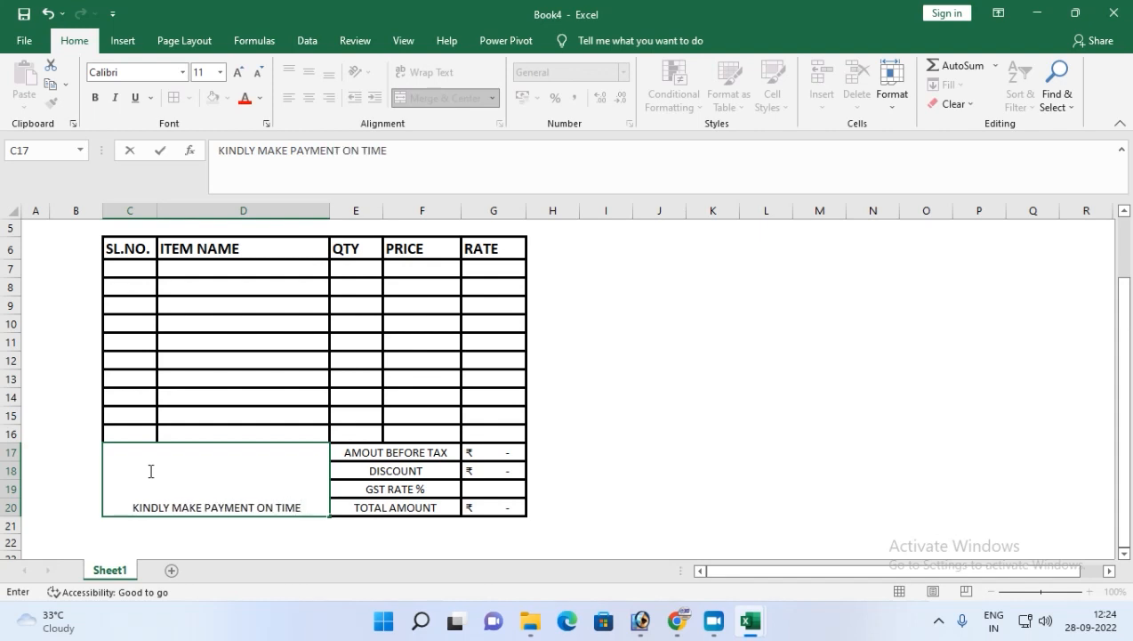
key("ctrl+Return")
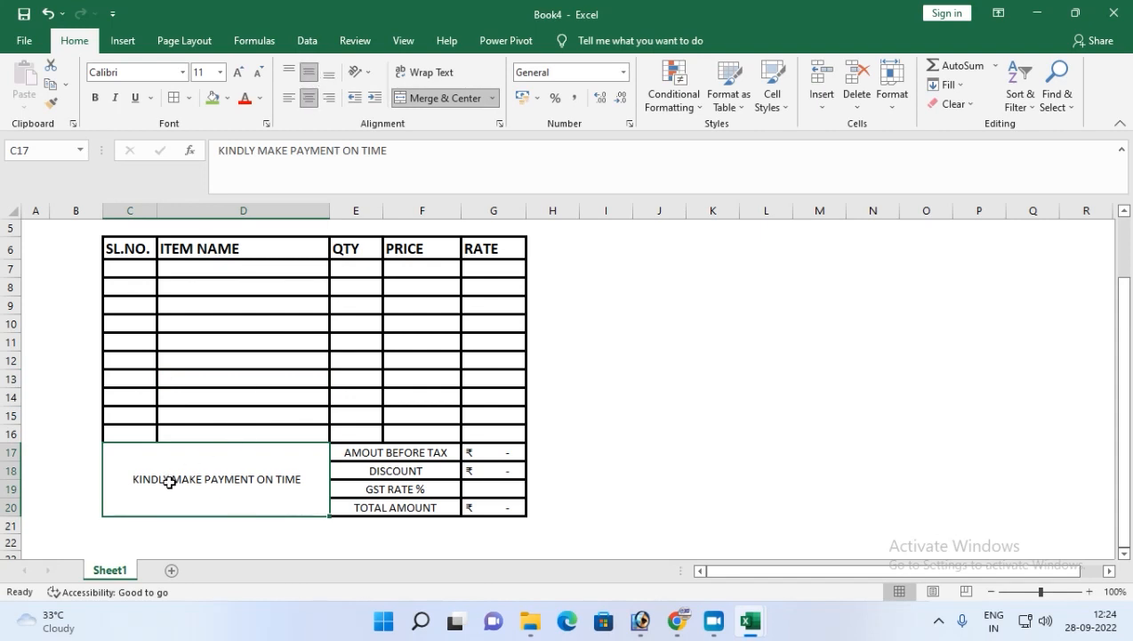
Enter the formula =E7*F7 in G7 to compute the rate from quantity and price.
left_click(132, 266)
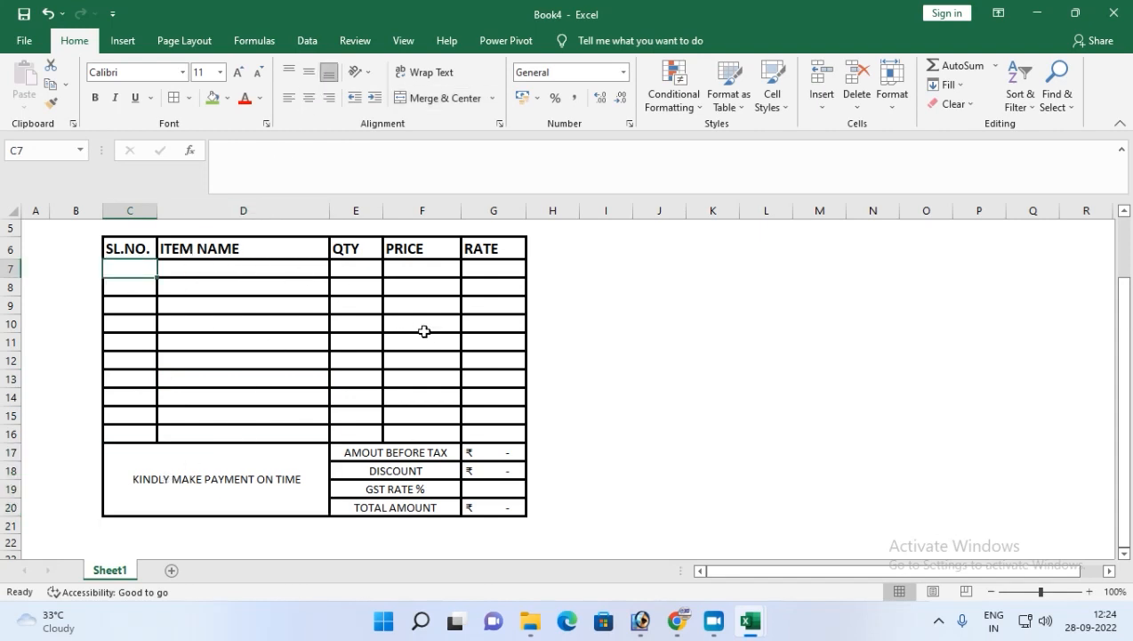
left_click(480, 270)
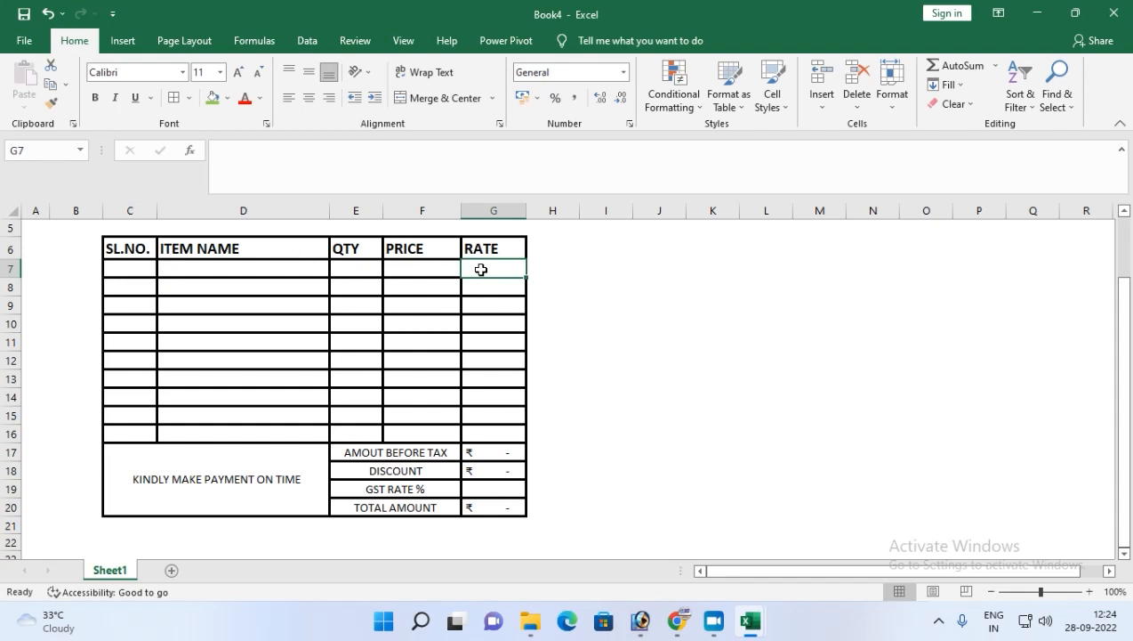
type("=")
left_click(372, 269)
type("*")
left_click(424, 270)
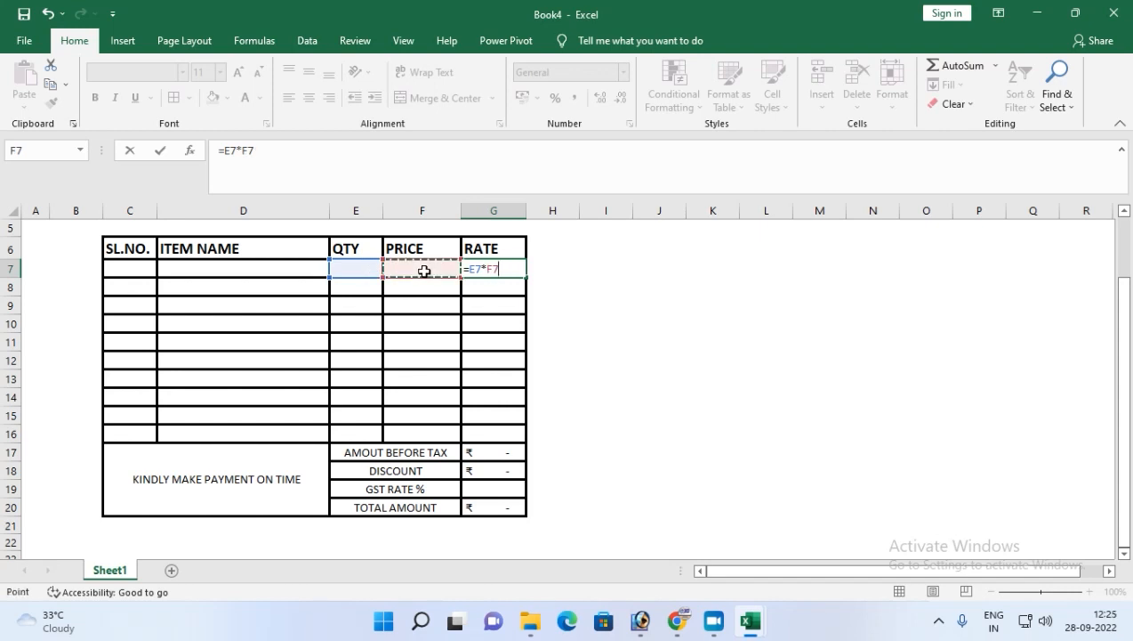
key("Return")
Fill the G7 formula down to G15 and apply Accounting number format to the range.
left_click(482, 272)
left_click_drag(526, 278, 521, 433)
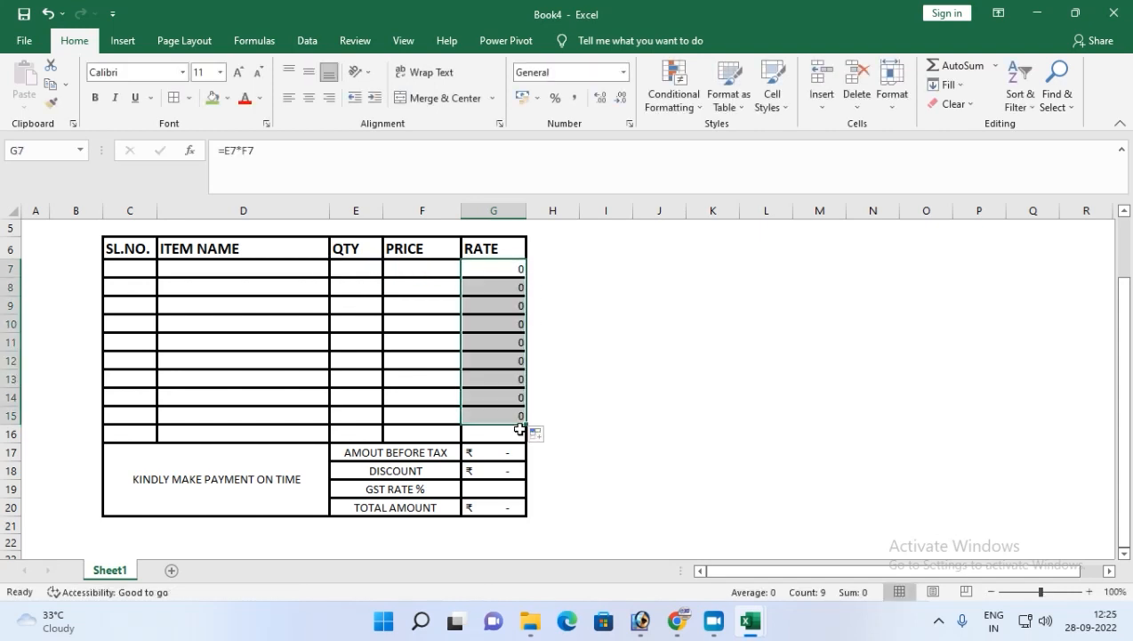
left_click(523, 98)
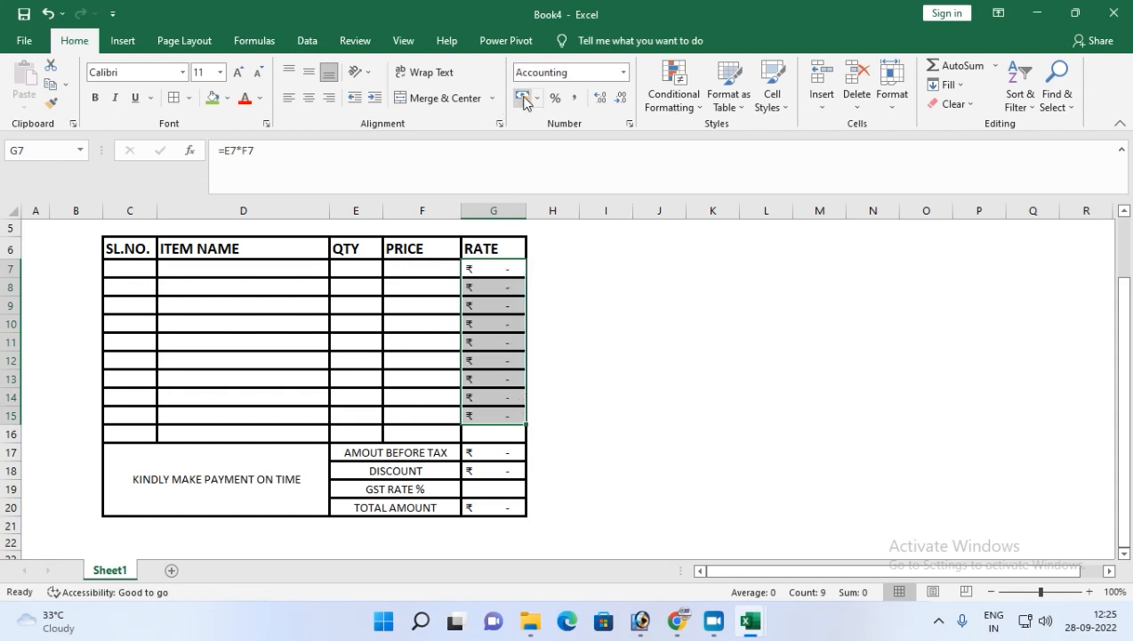
left_click(487, 434)
left_click_drag(145, 433, 485, 432)
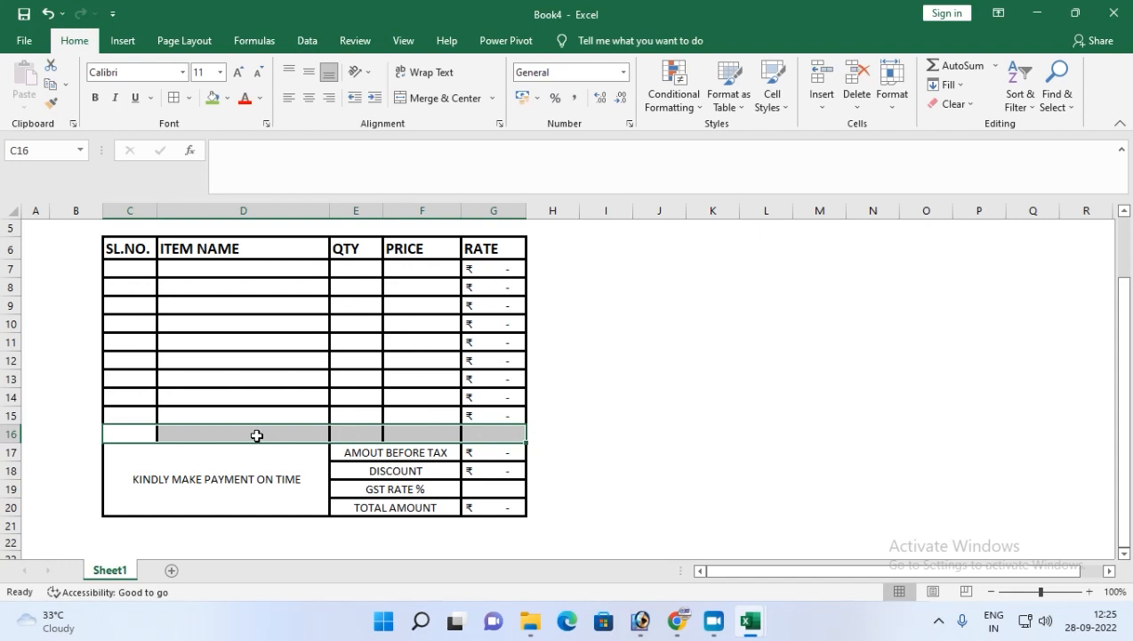
left_click(489, 429)
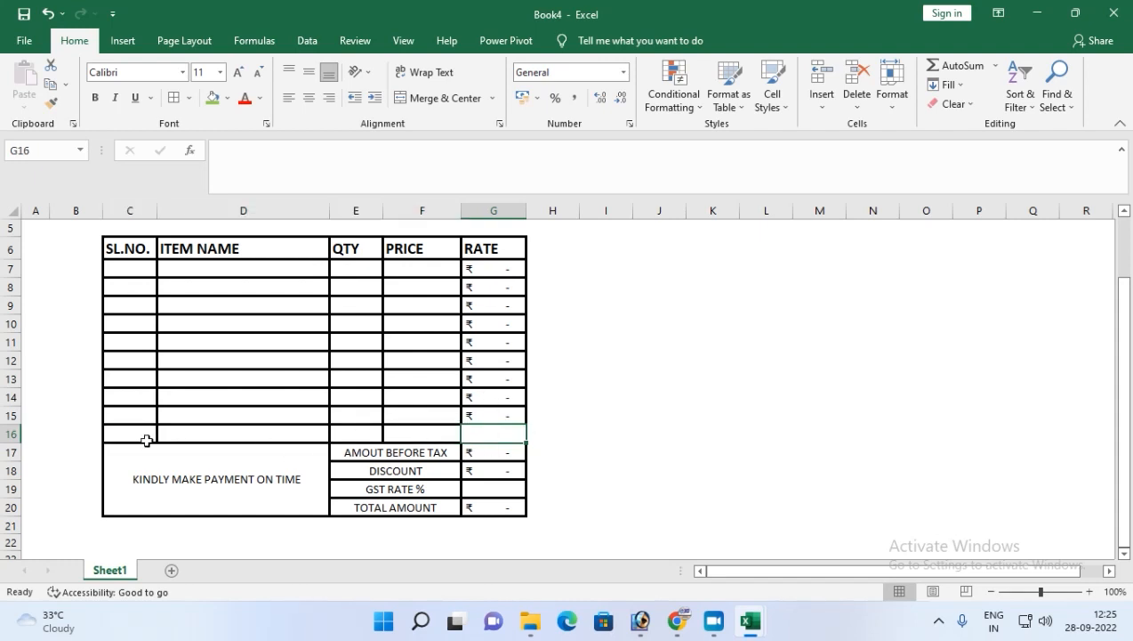
Enter a sample item in row 7: serial 1, MOBILE, quantity 2, price 10000.
left_click(145, 268)
type("1")
key("Tab")
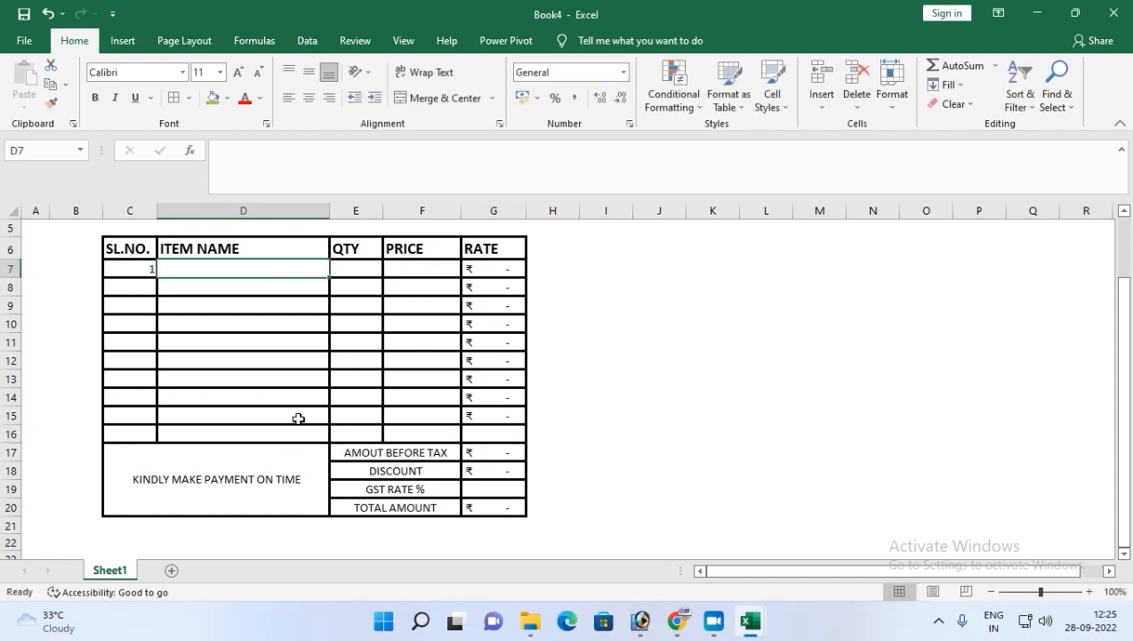
type("MOBILE")
key("Tab")
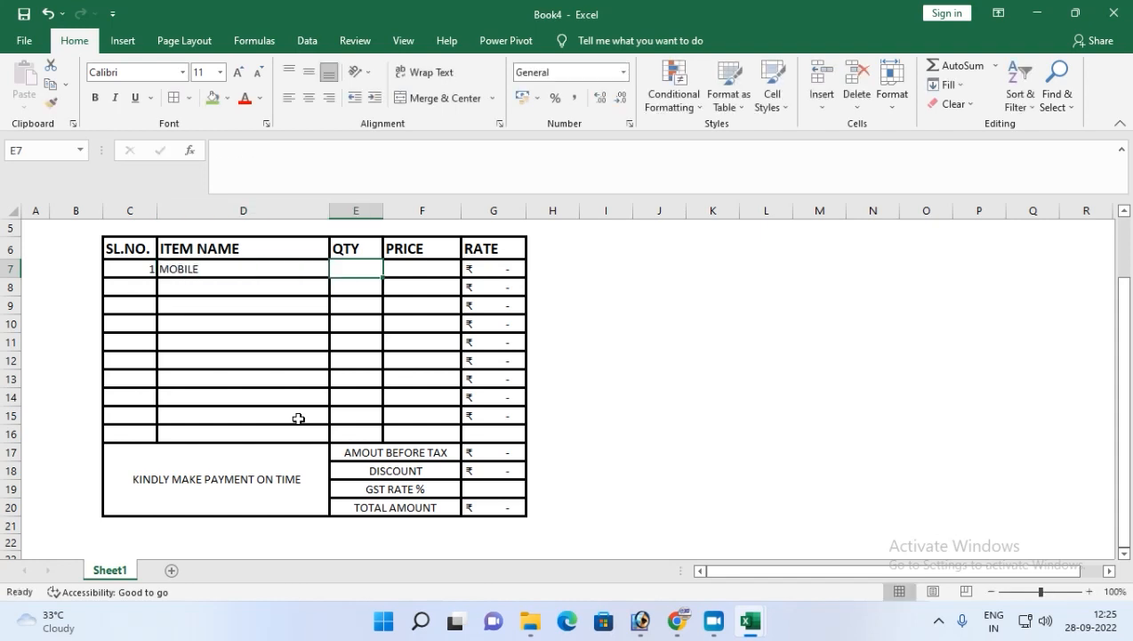
type("2")
key("Tab")
type("10000")
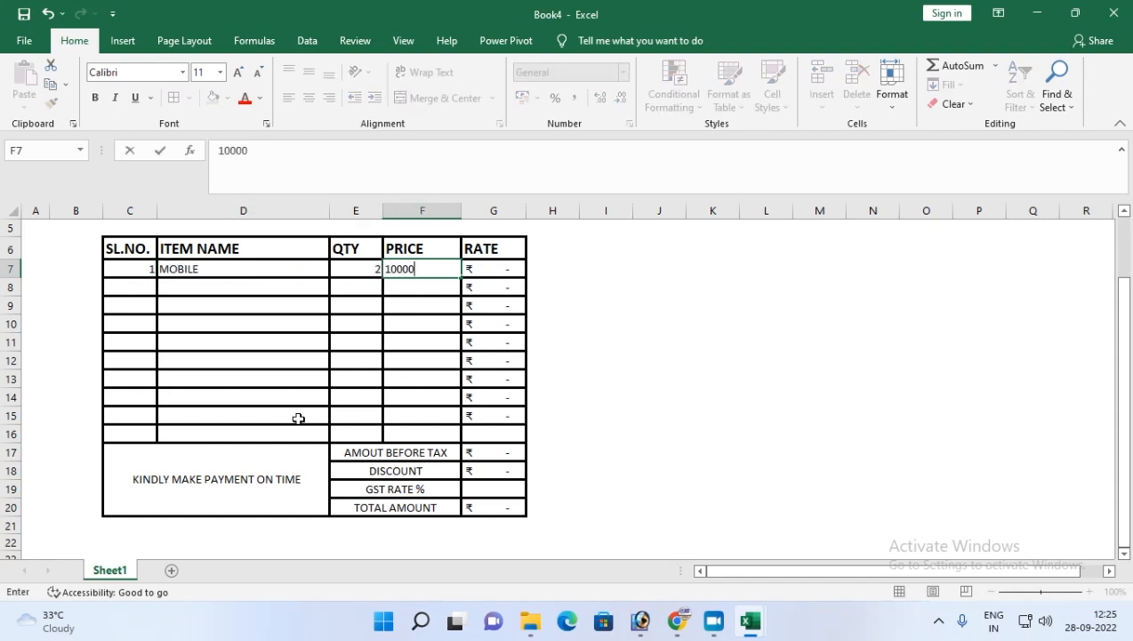
key("Return")
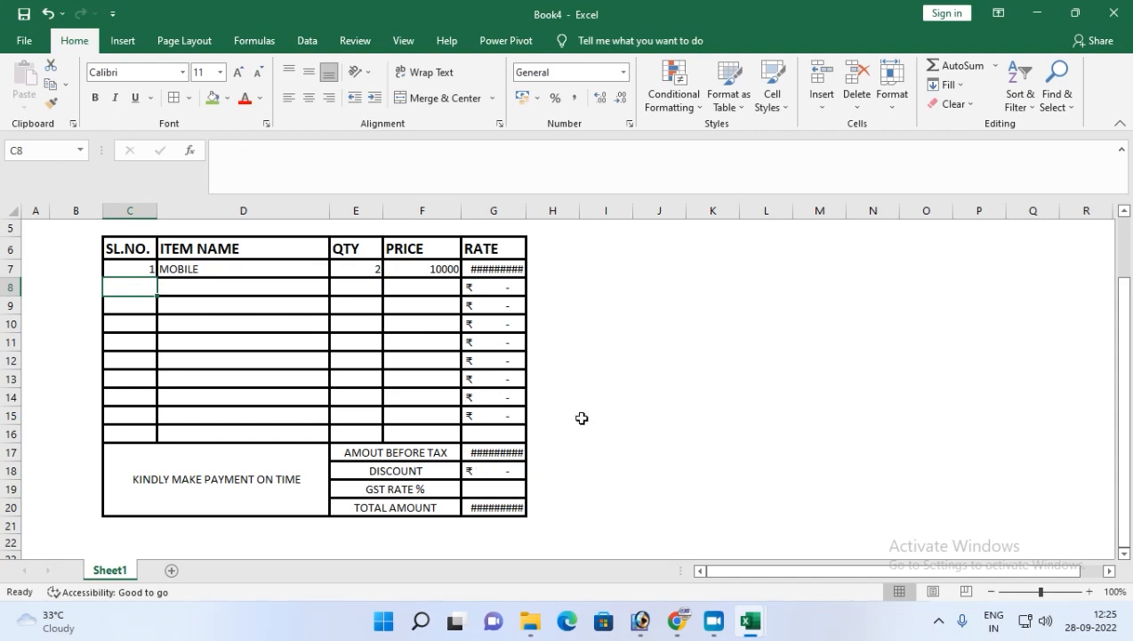
Widen column G so the amounts display fully.
left_click(525, 213)
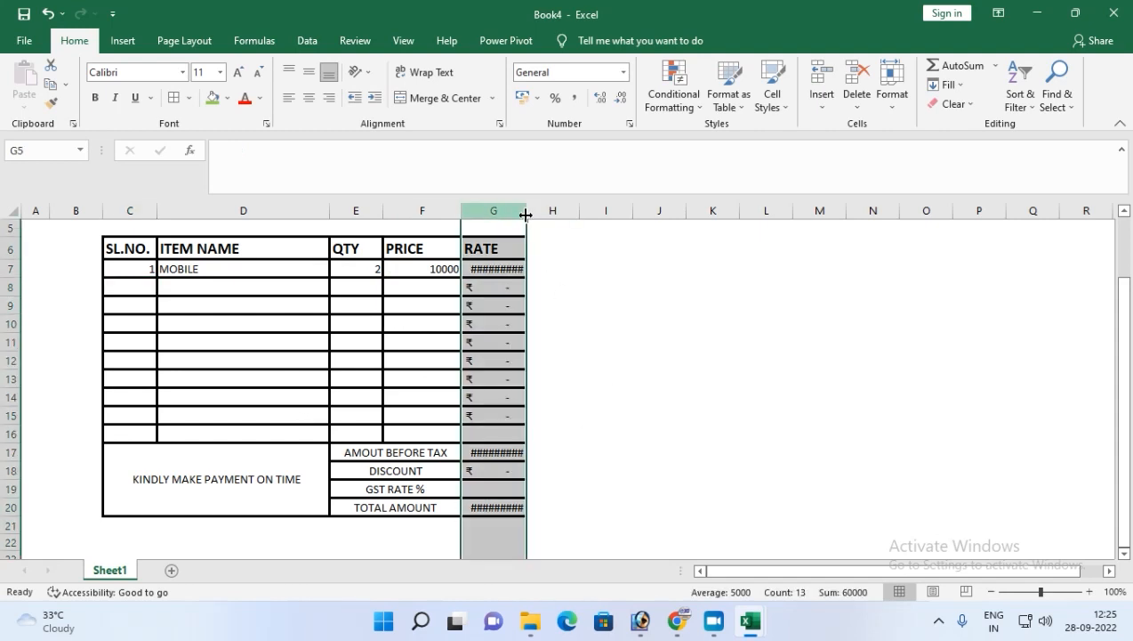
left_click_drag(526, 213, 552, 213)
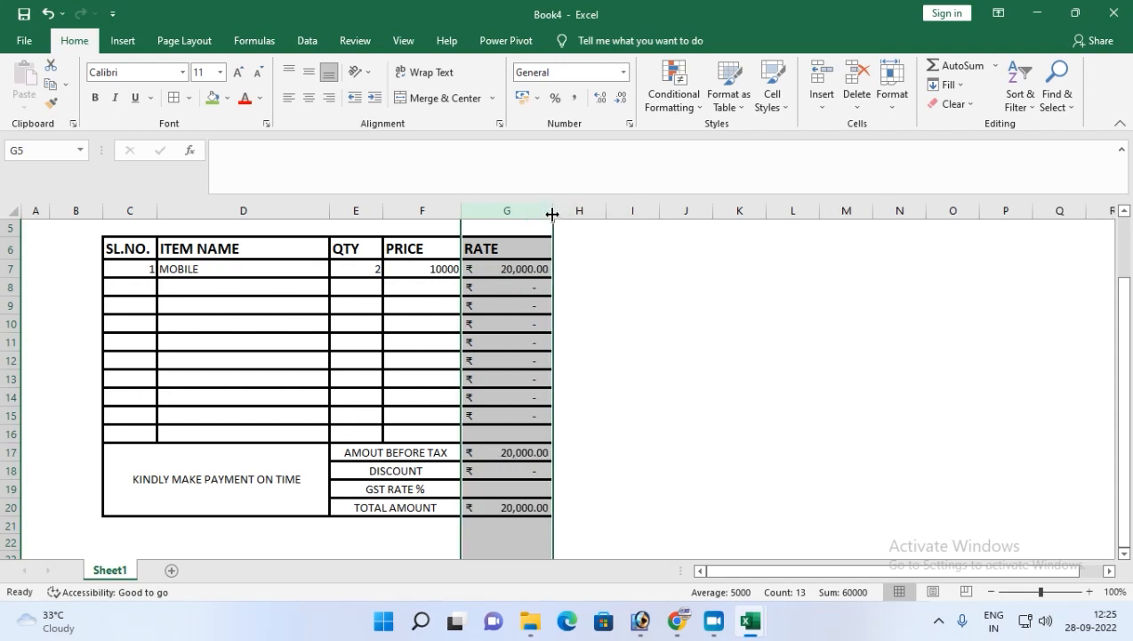
Enter a discount of 500 in G18 and a GST rate of 18 in G19.
left_click(503, 471)
type("5")
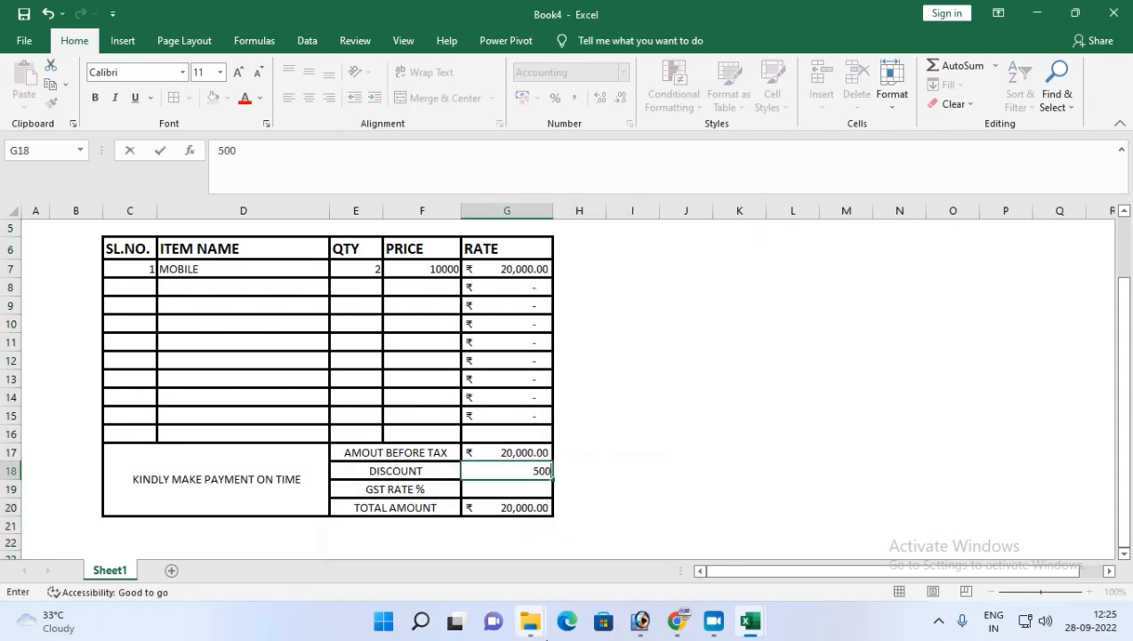
type("00")
key("Return")
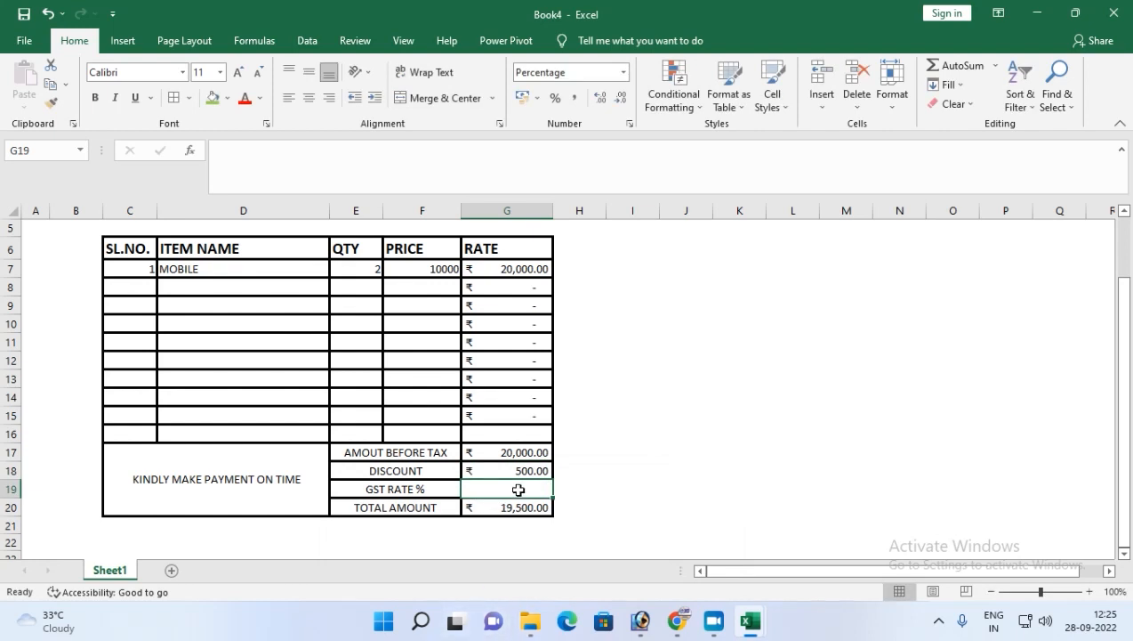
type("18")
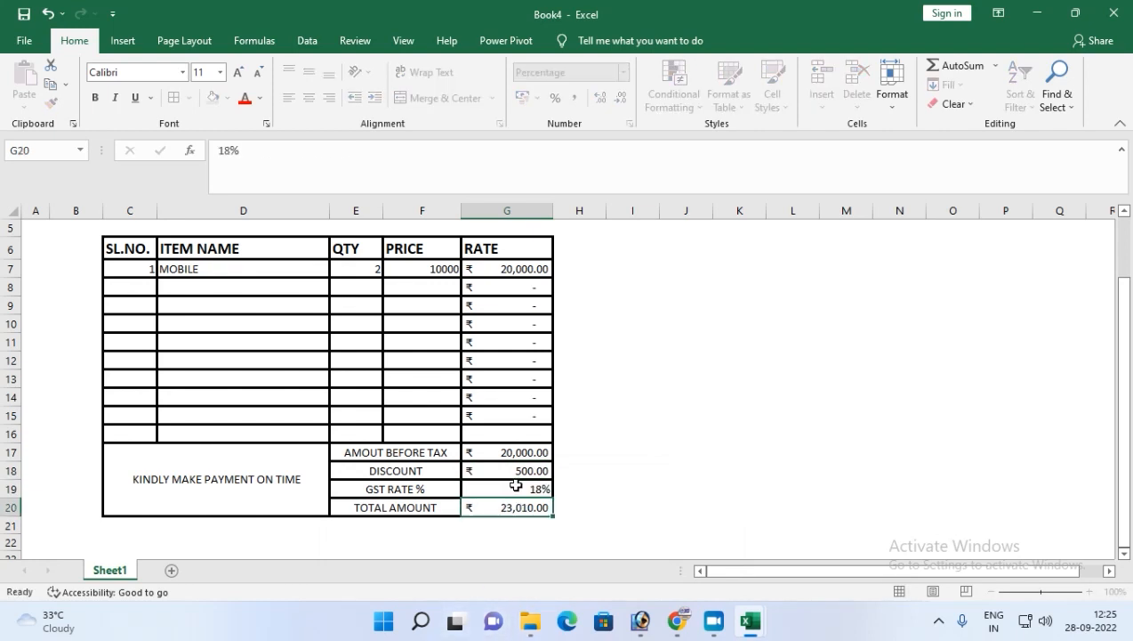
key("Return")
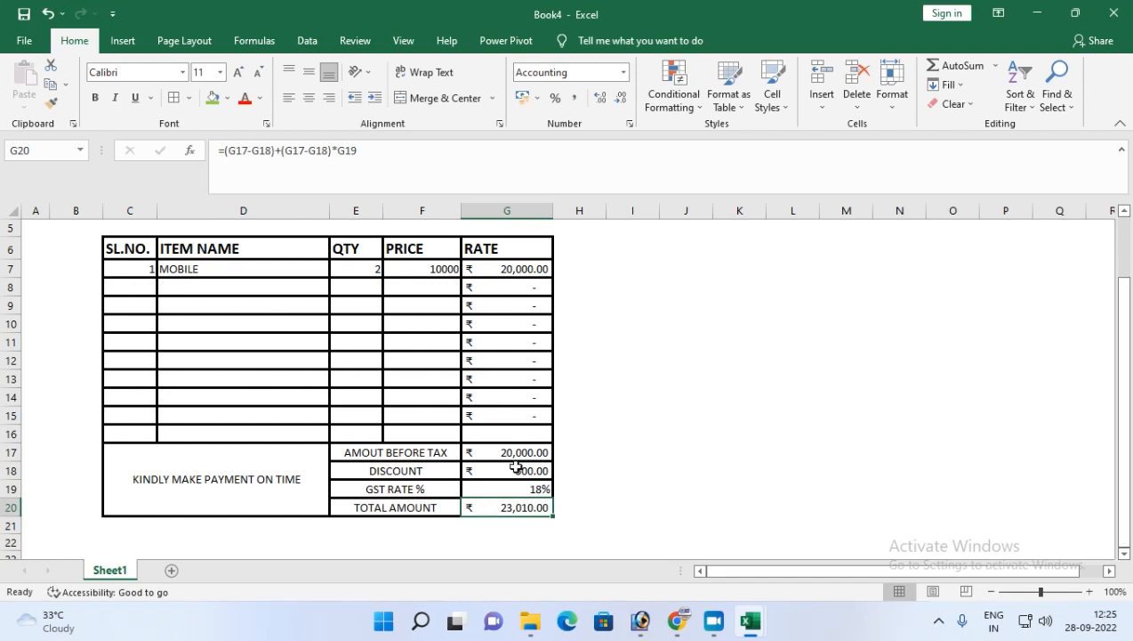
Replace the sample item's quantity and price with 5 and 2500.
left_click(369, 269)
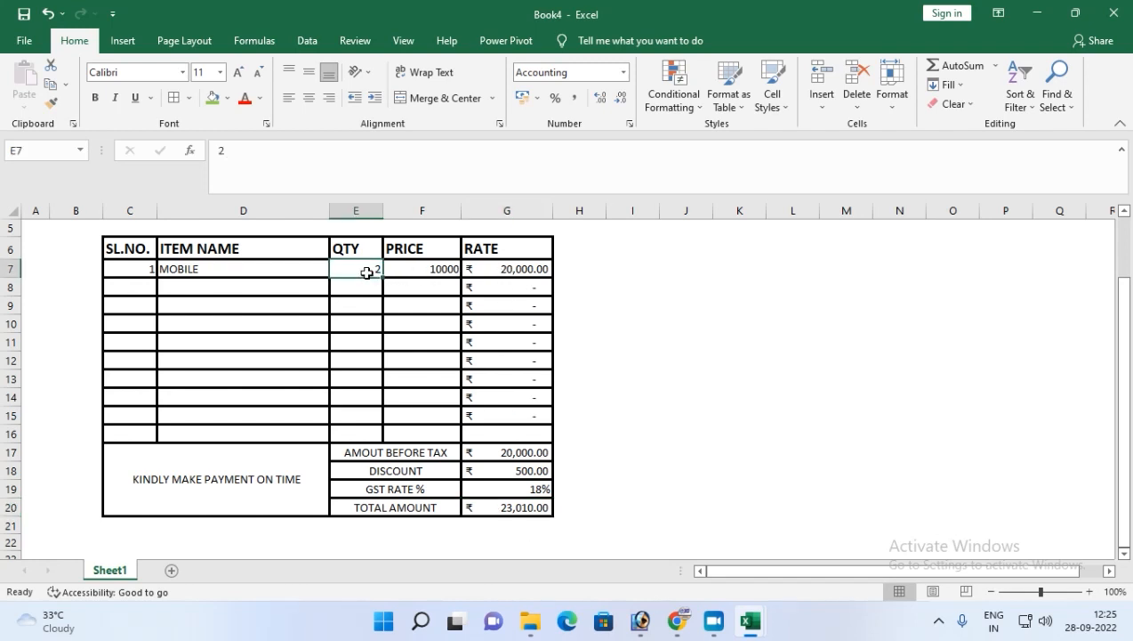
key("Delete")
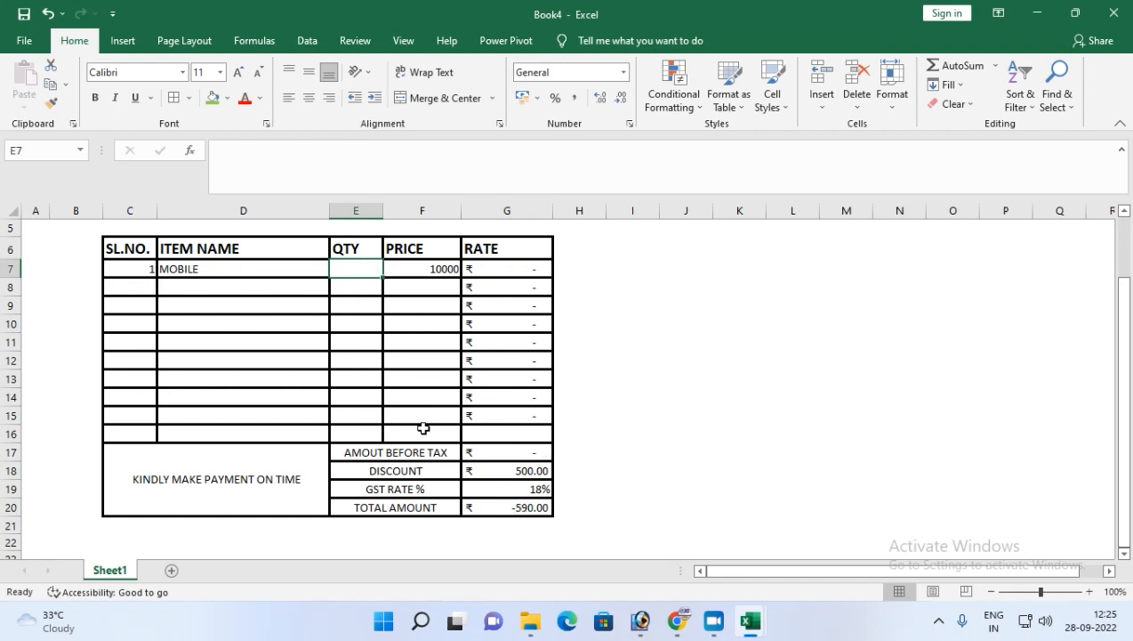
key("Right")
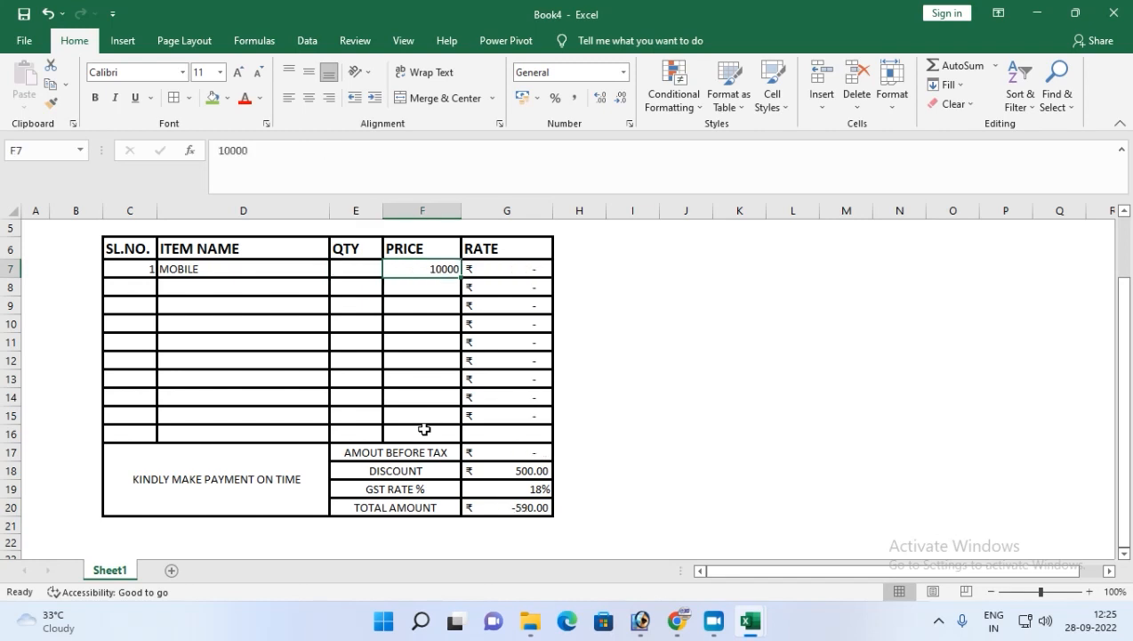
key("Delete")
left_click(361, 261)
type("5")
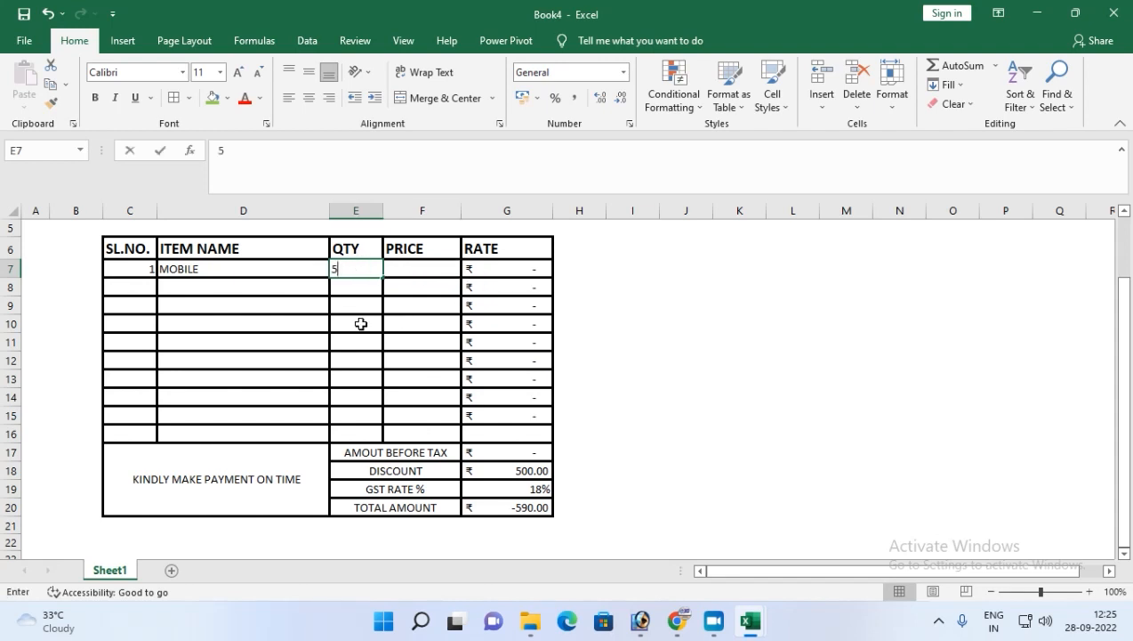
key("Right")
type("2500")
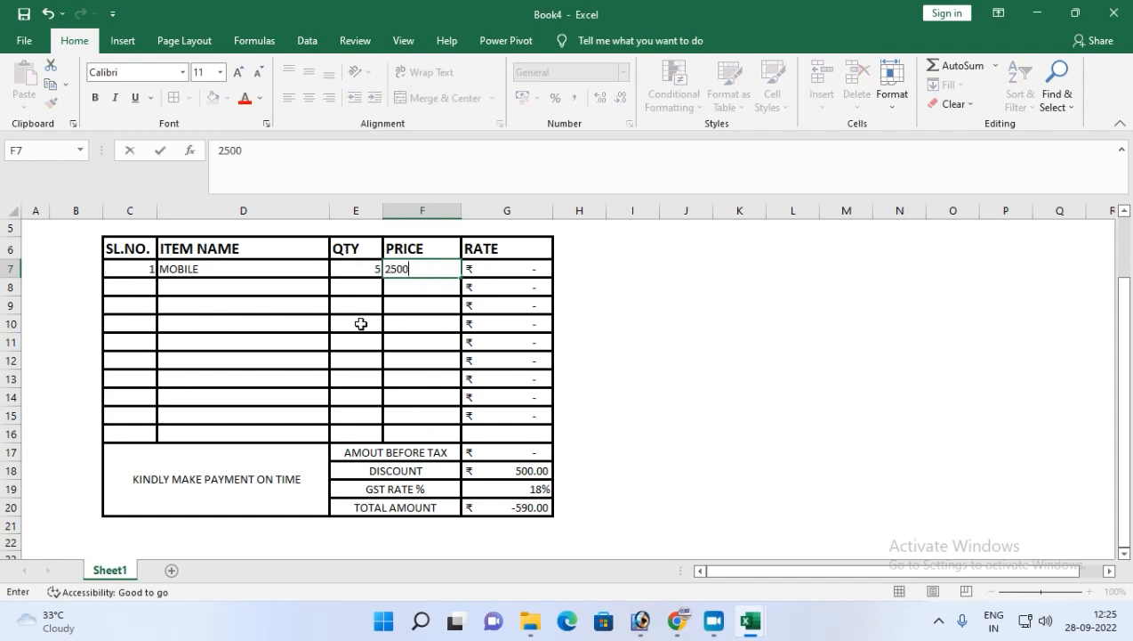
key("Return")
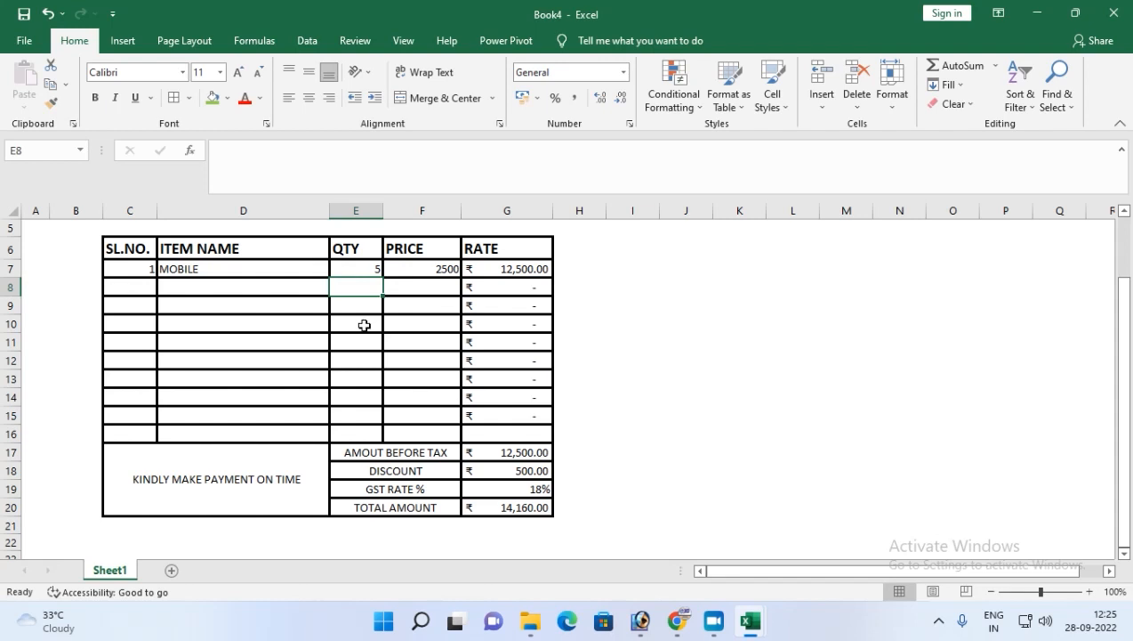
Set the discount in G18 to 0 and the GST rate in G19 to 0.
left_click(518, 473)
type("0")
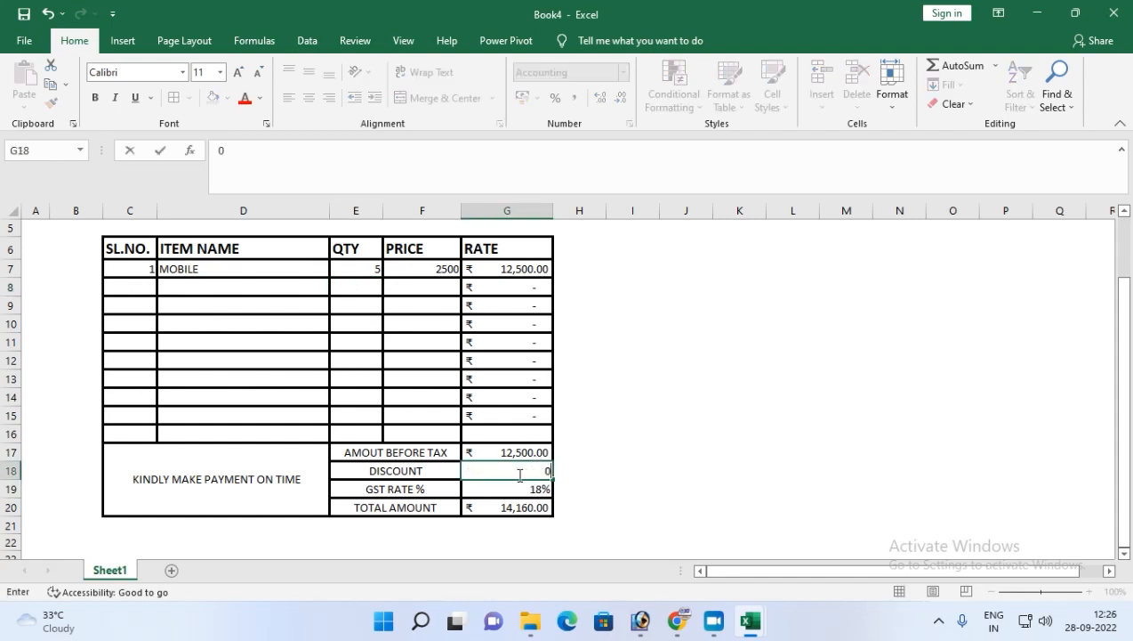
key("Return")
type("0")
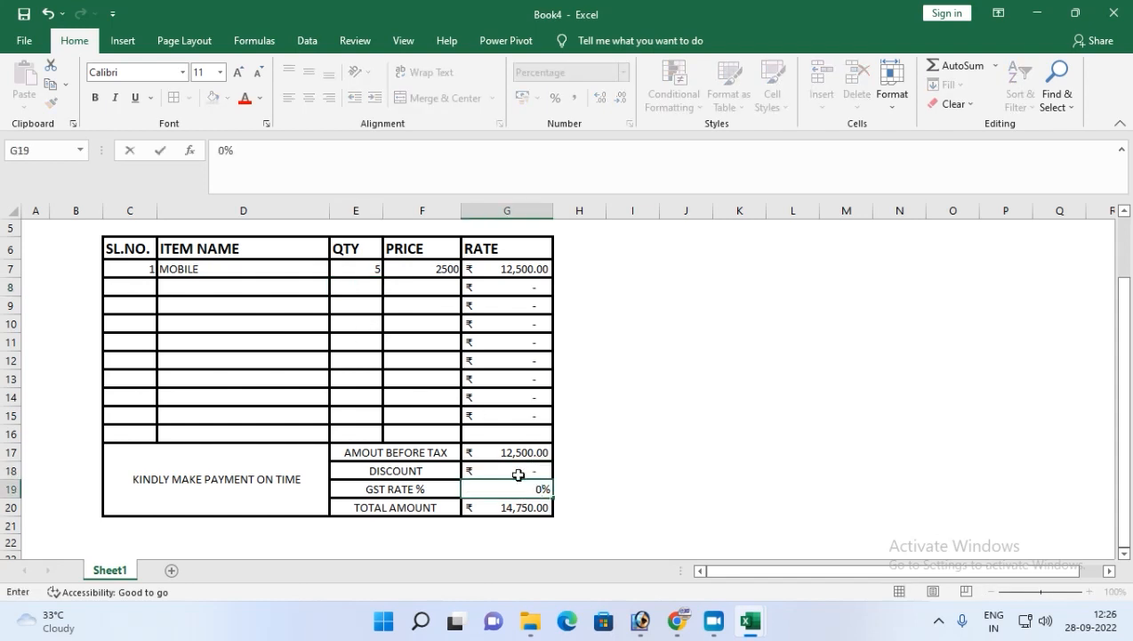
key("Return")
key("Up")
key("Down")
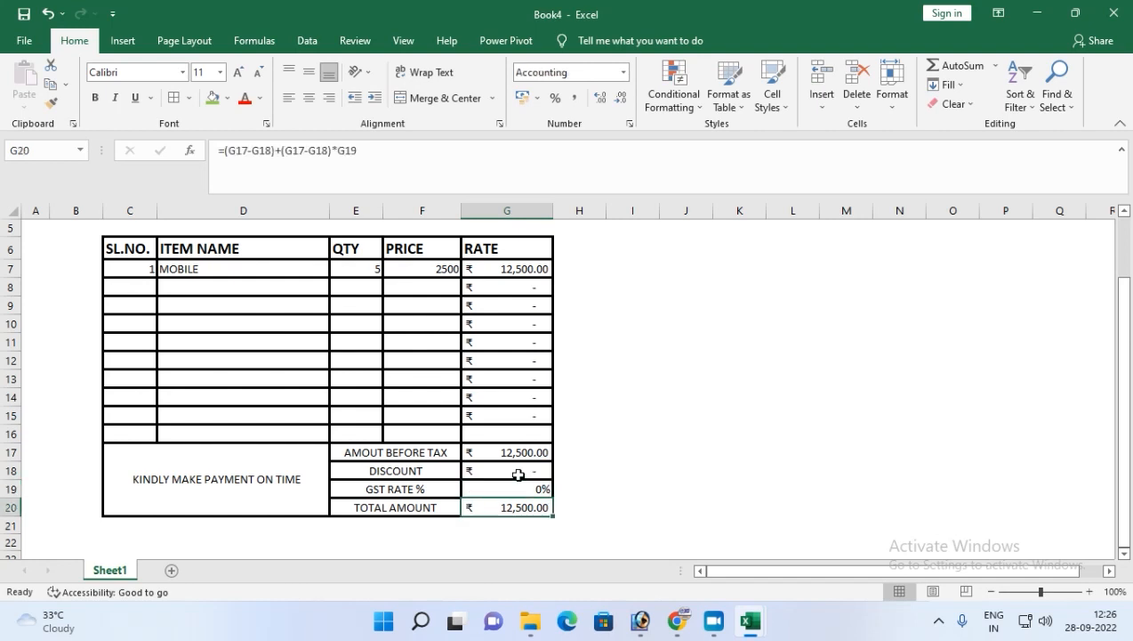
key("Delete")
key("Down")
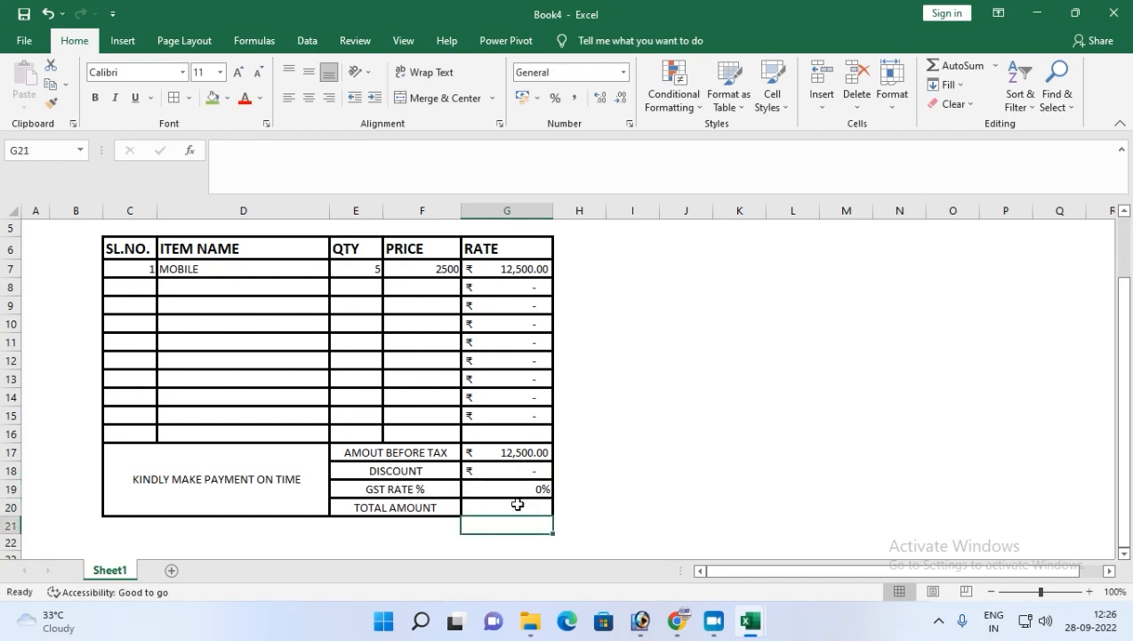
left_click(516, 513)
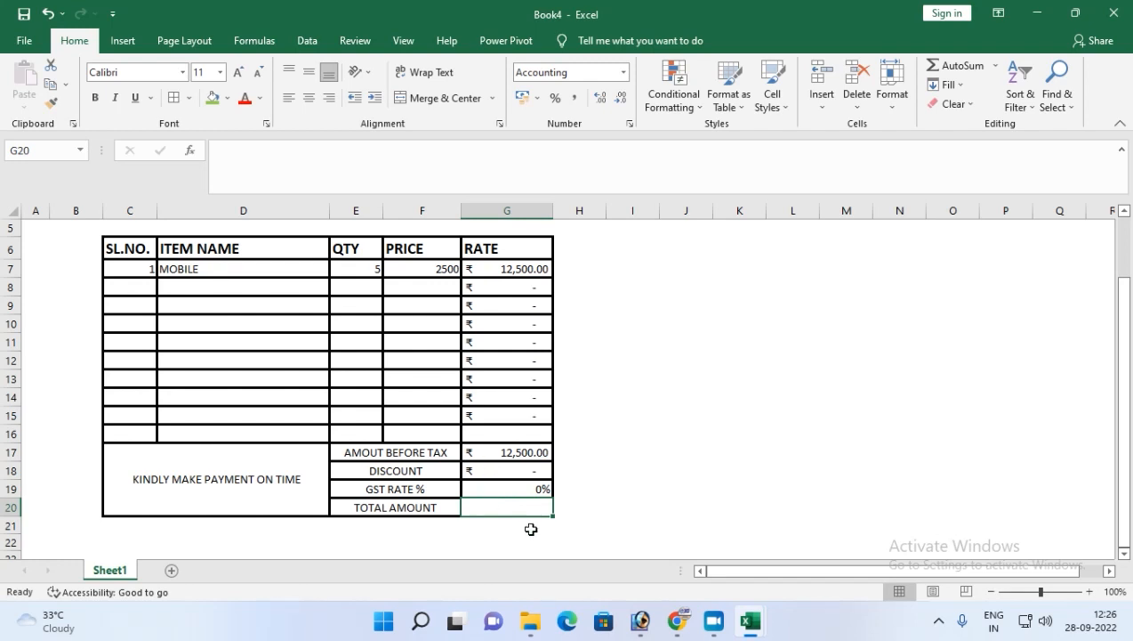
key("ctrl+z")
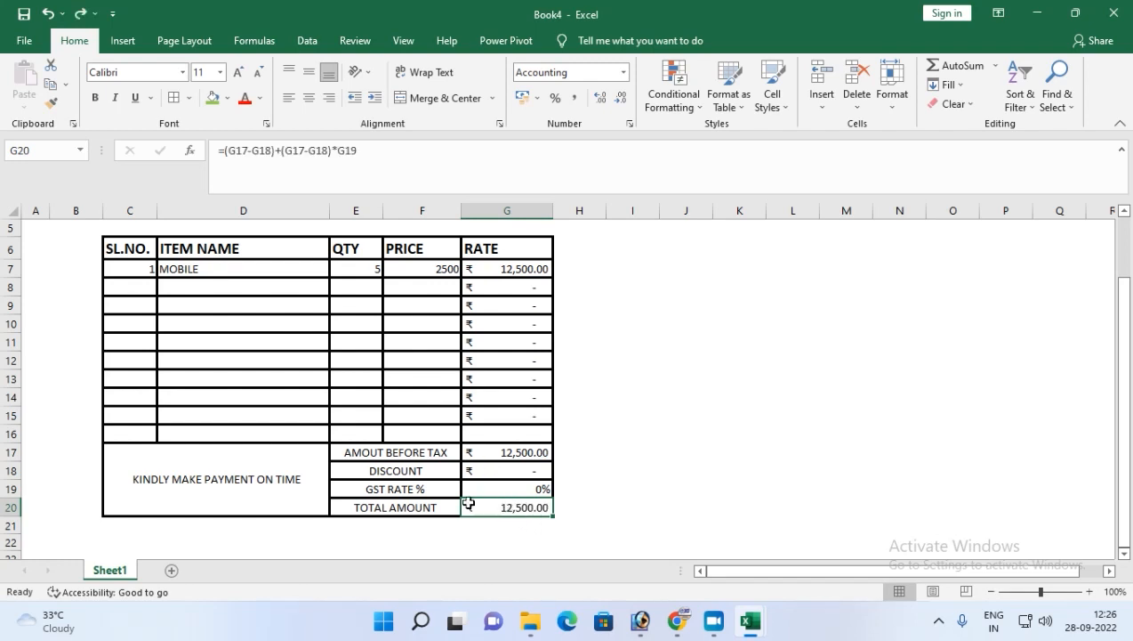
Clear the GST rate in G19 and the sample quantity and price in row 7.
left_click(494, 486)
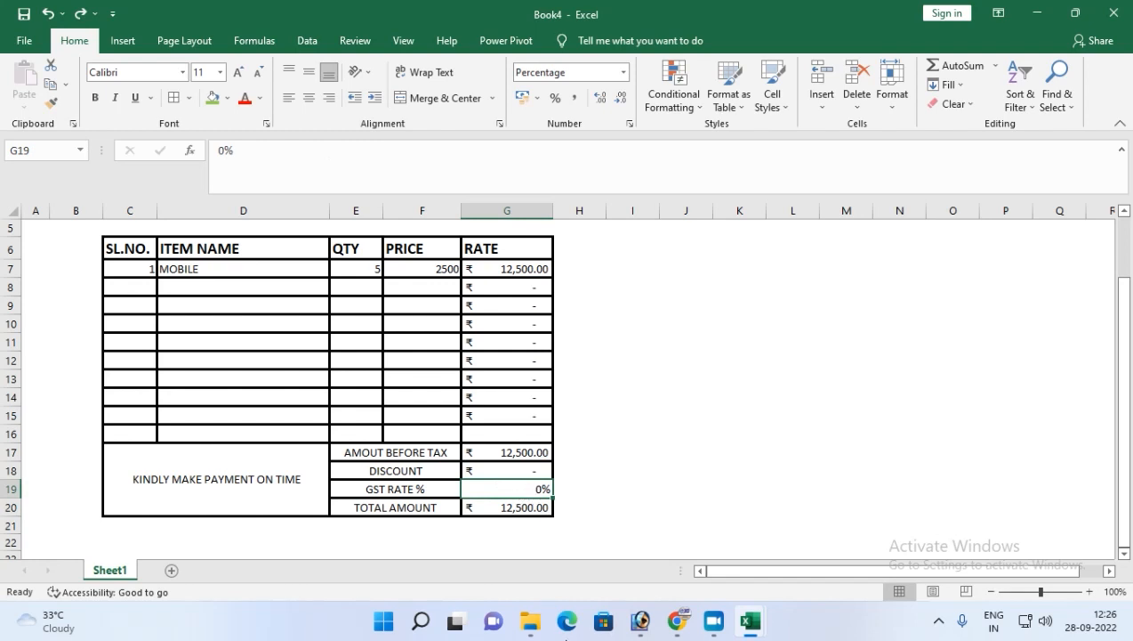
key("Delete")
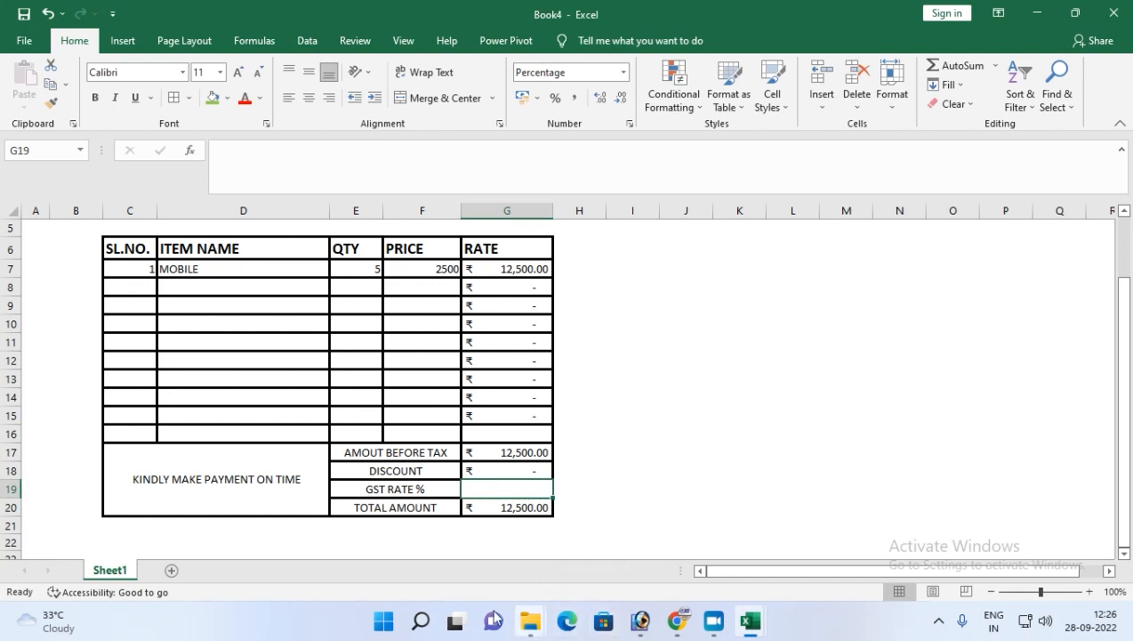
left_click(276, 449)
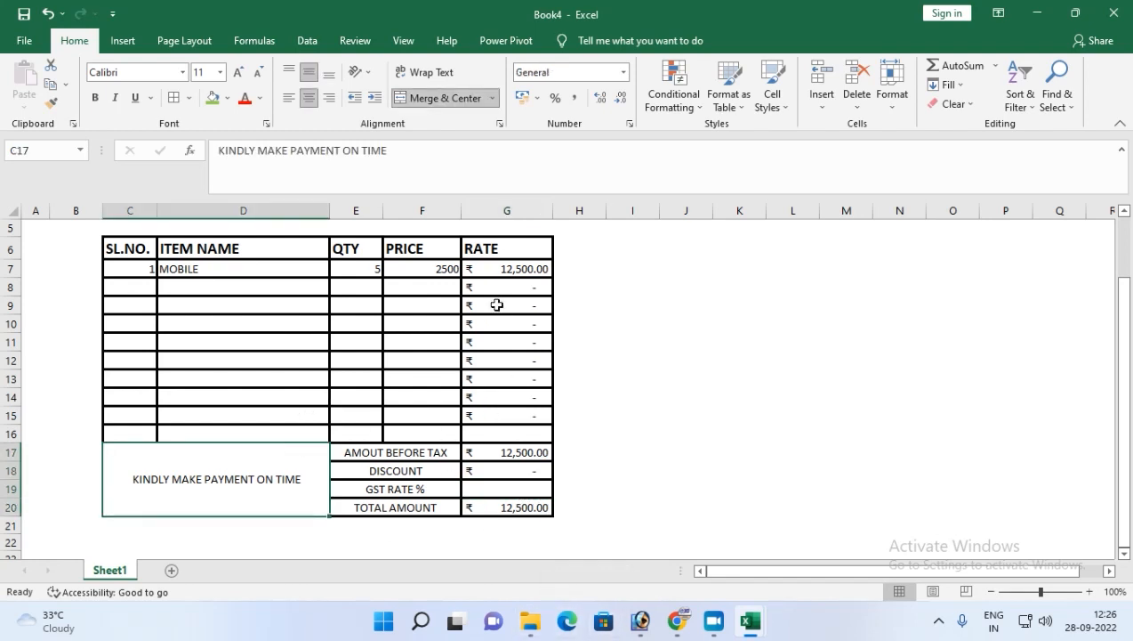
left_click_drag(365, 269, 428, 268)
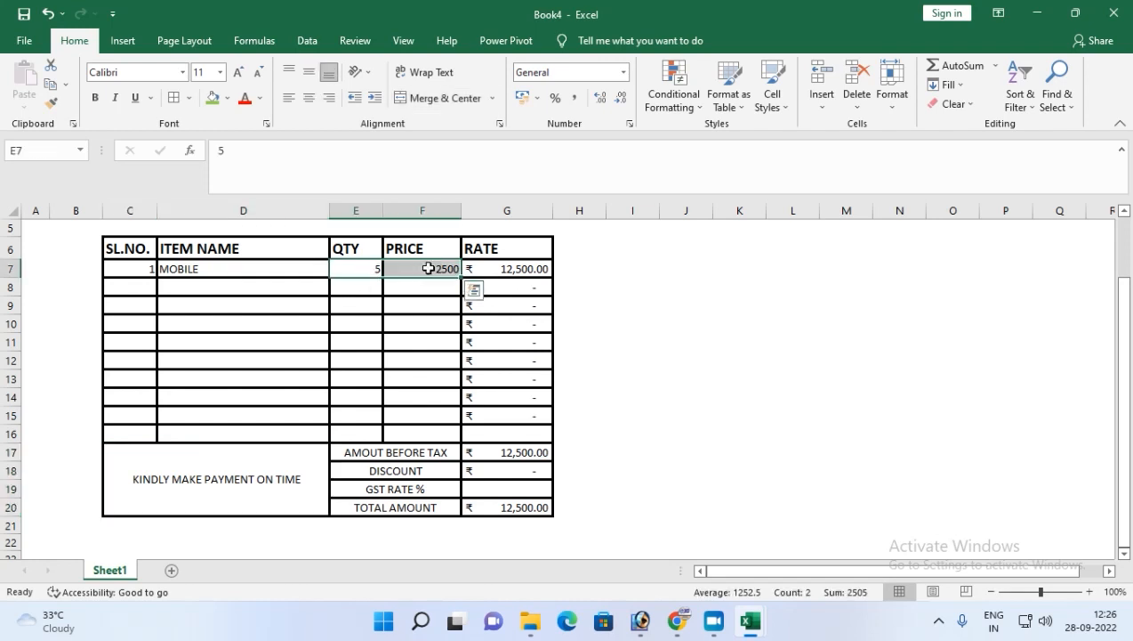
key("Delete")
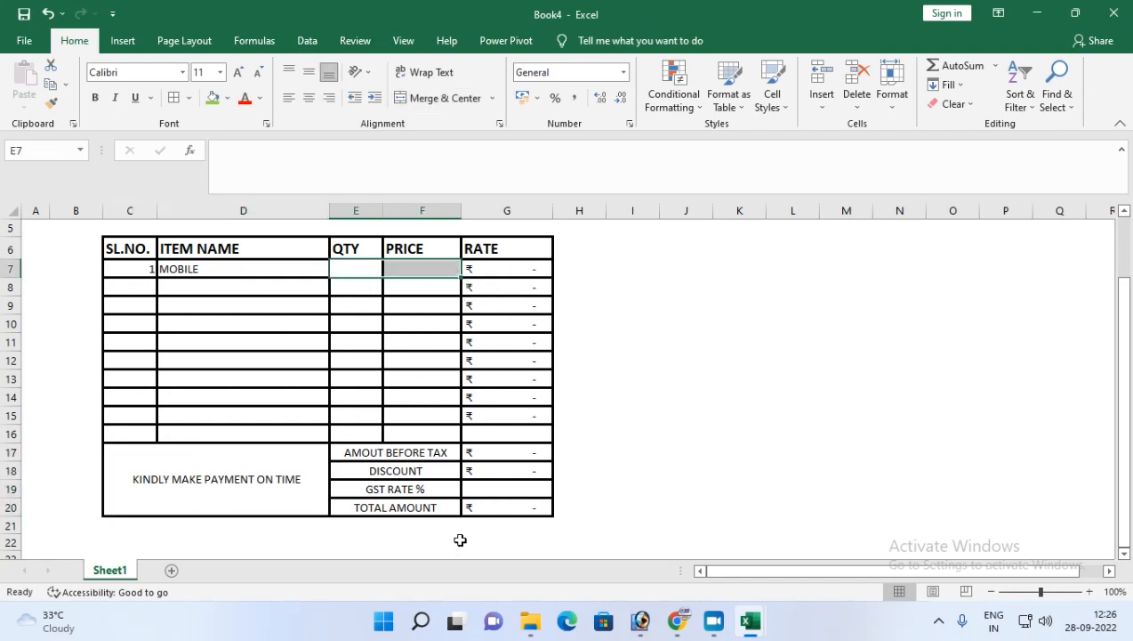
Merge and center cells C4:G5 above the headings and enter the title TAX INVOICE.
scroll(460, 540, "up", 2)
left_click_drag(120, 277, 506, 291)
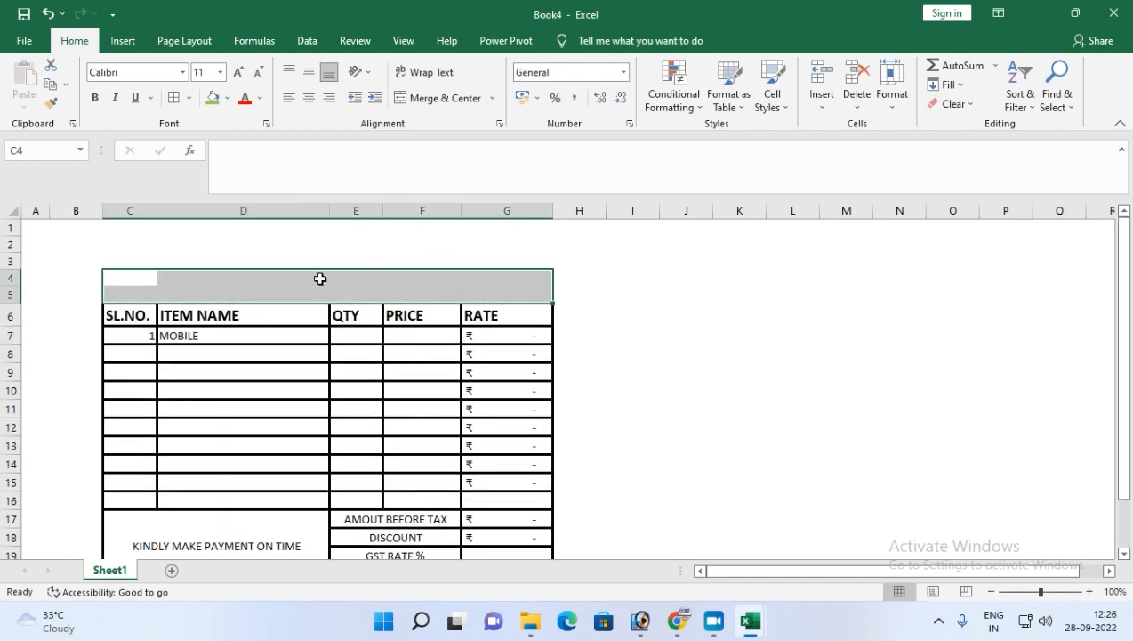
left_click(440, 97)
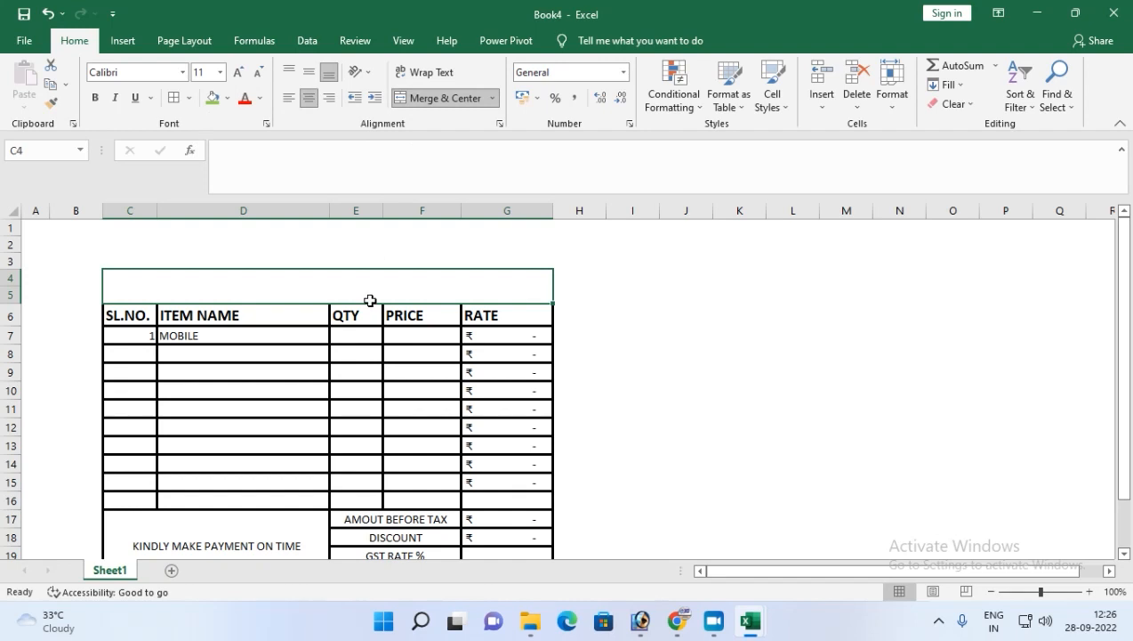
type("TAX INVOICE")
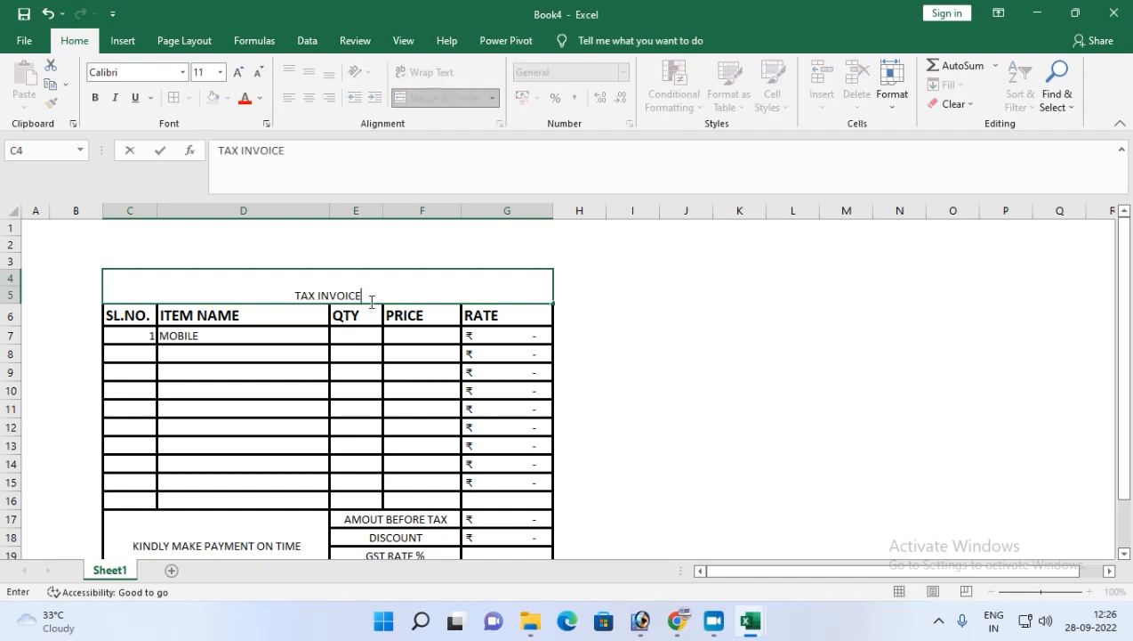
key("Return")
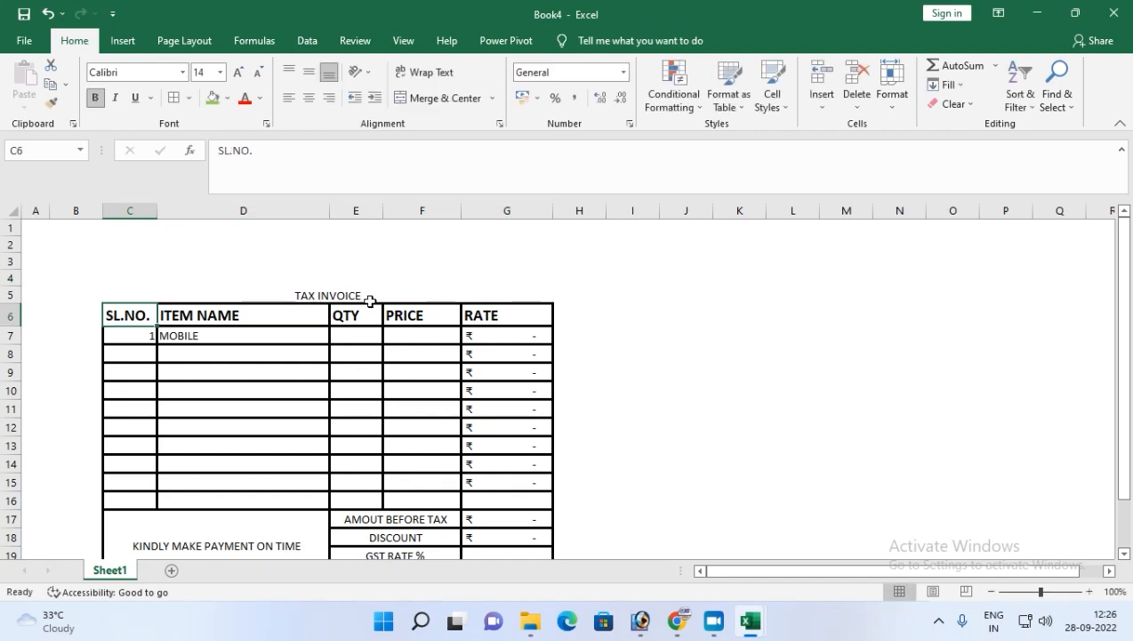
Format the title bold at font size 20 with a green fill.
left_click(323, 295)
left_click(94, 98)
left_click(239, 71)
left_click(239, 71)
left_click(239, 71)
left_click(238, 71)
left_click(238, 71)
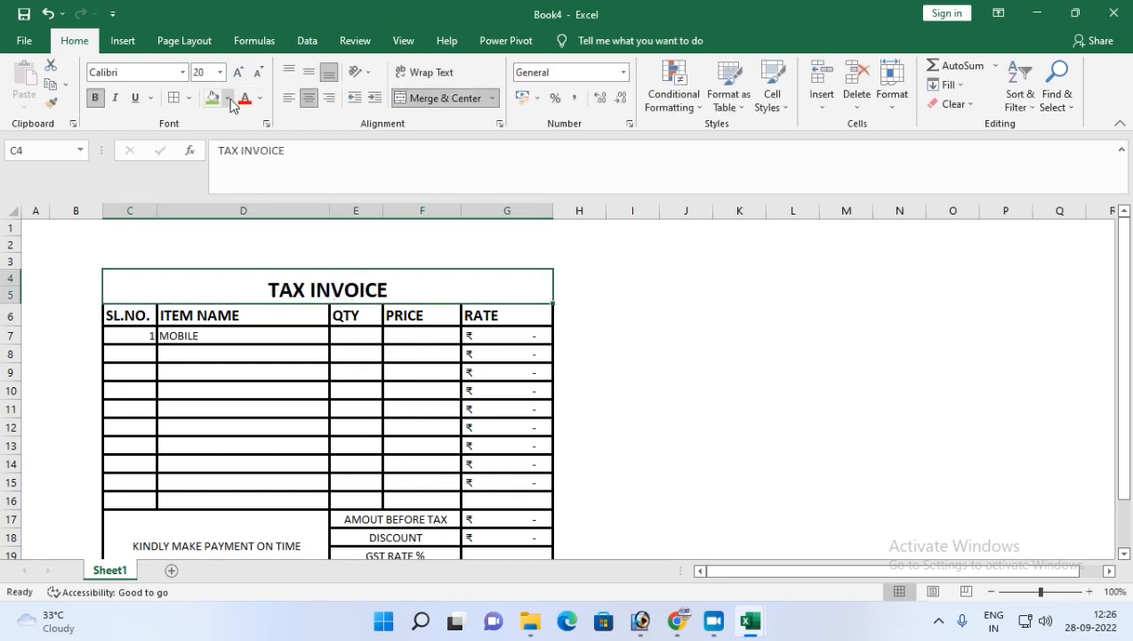
left_click(212, 98)
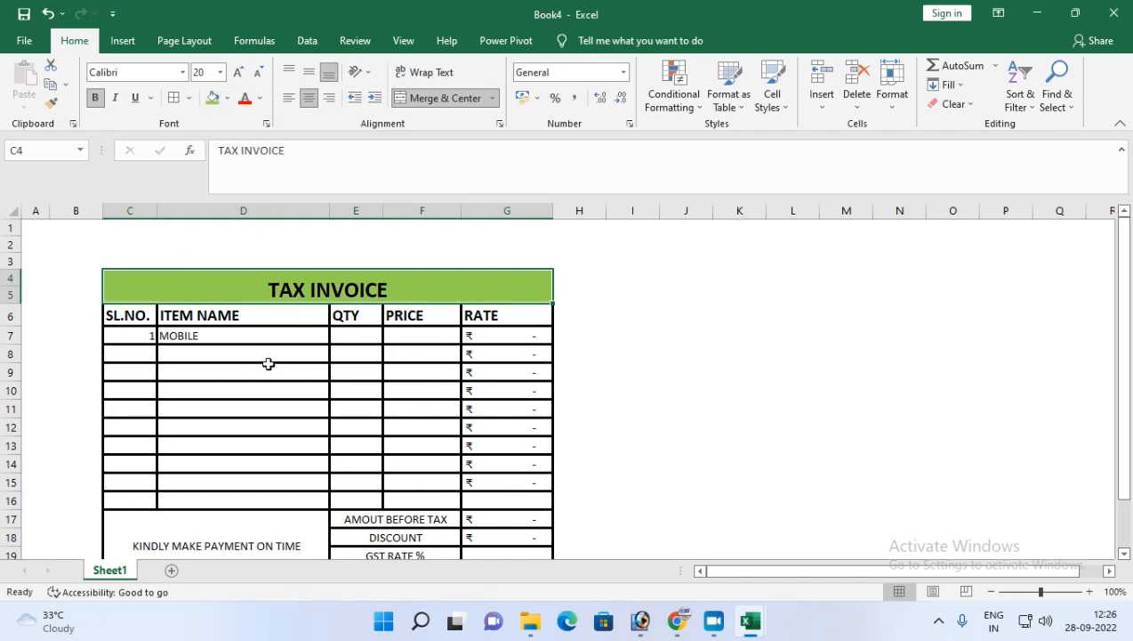
Save the workbook as an Excel Template named TAX INVOICE.
left_click(25, 41)
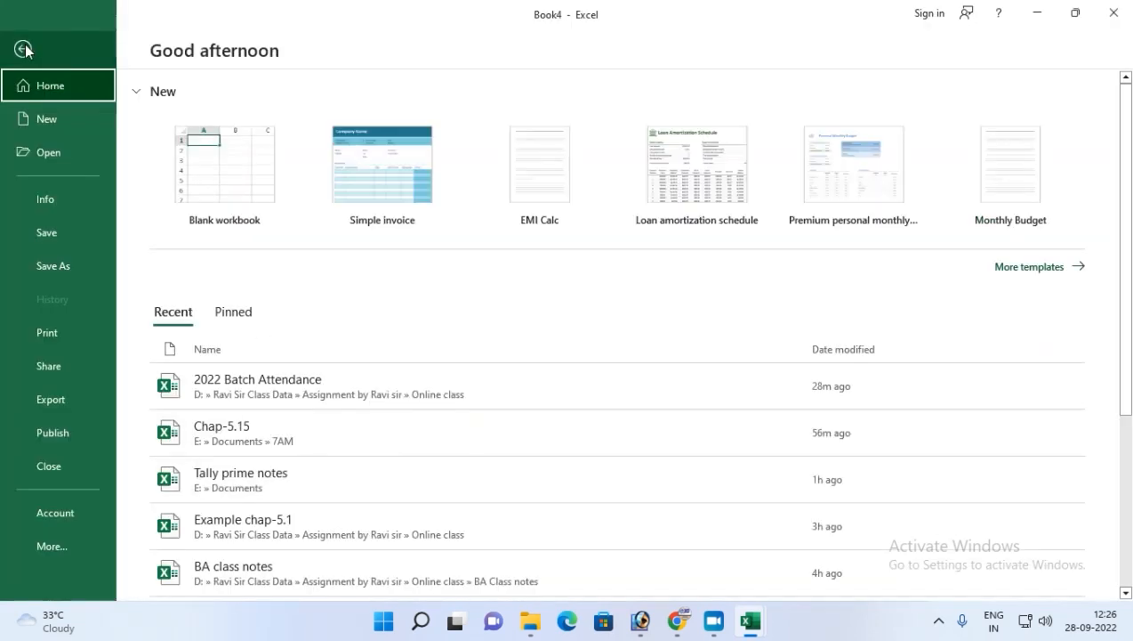
left_click(46, 239)
left_click(203, 259)
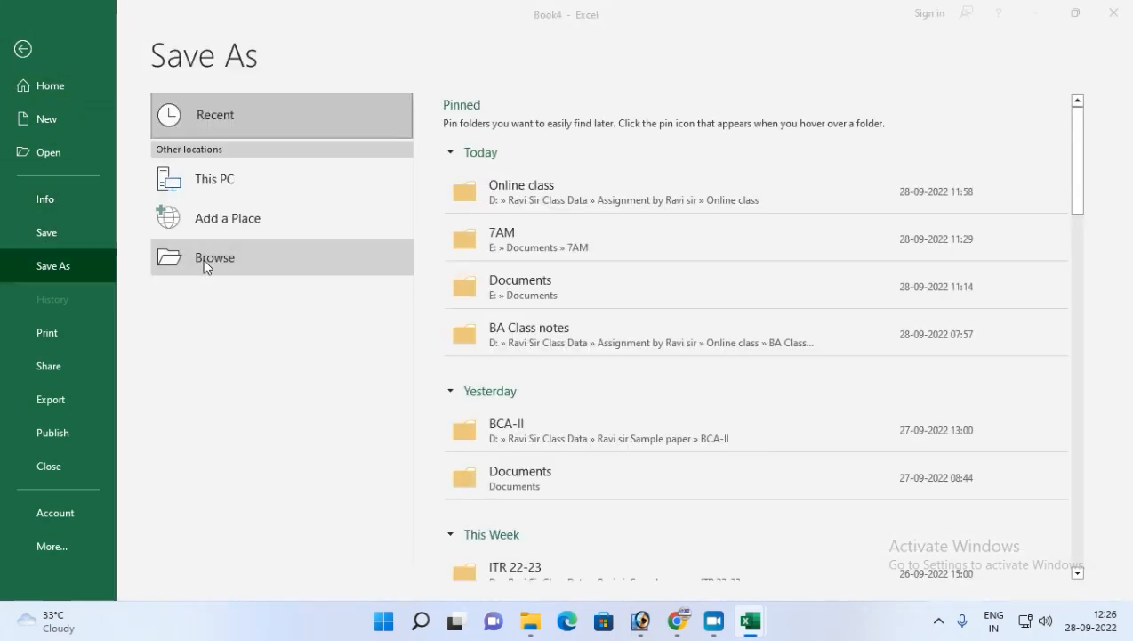
left_click_drag(273, 10, 412, 70)
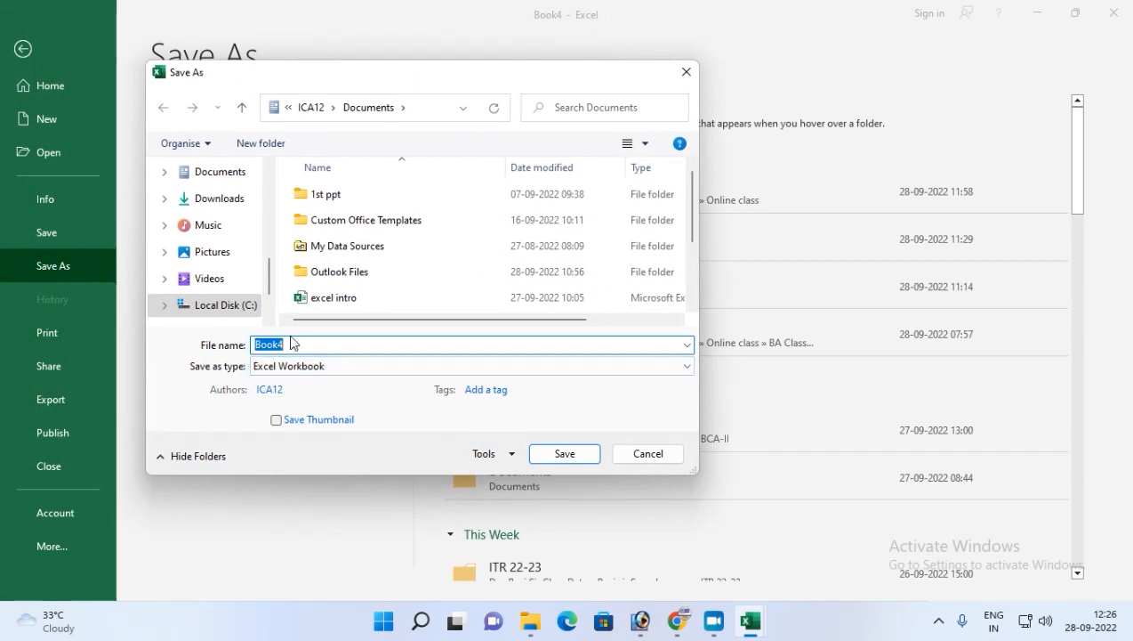
type("Bl")
key("BackSpace")
key("BackSpace")
type("TAX INVOICE")
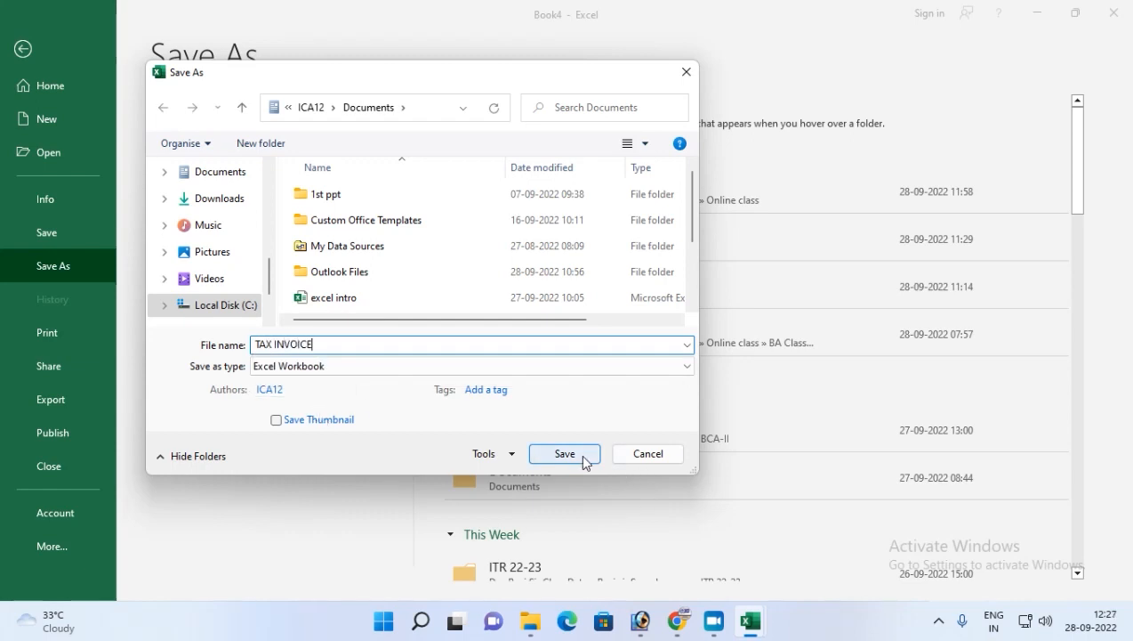
left_click(297, 371)
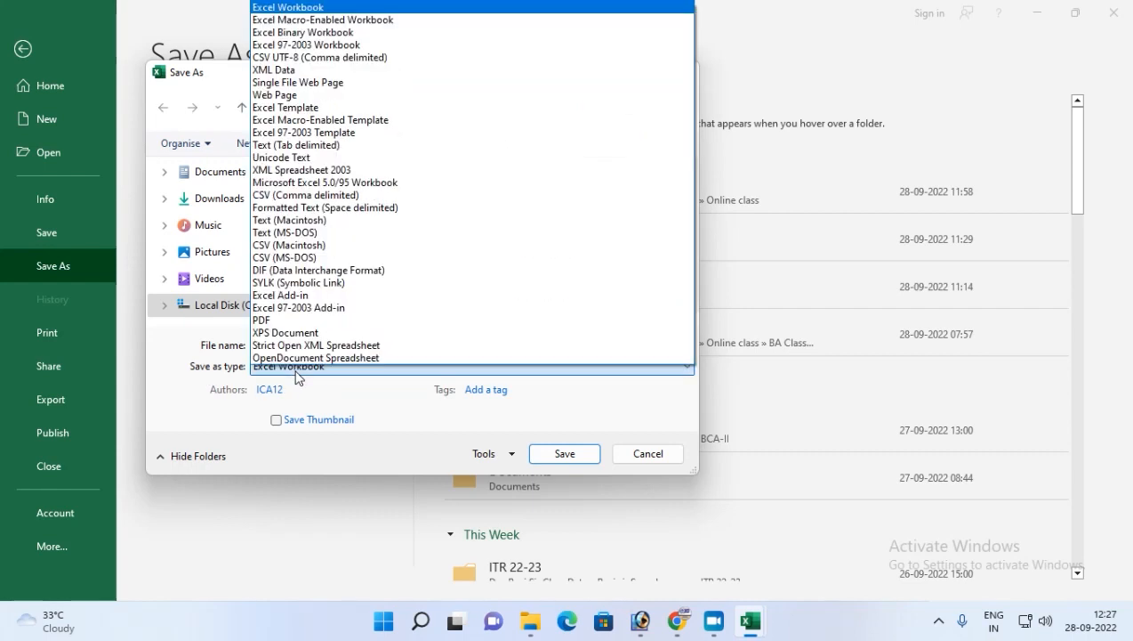
left_click(283, 108)
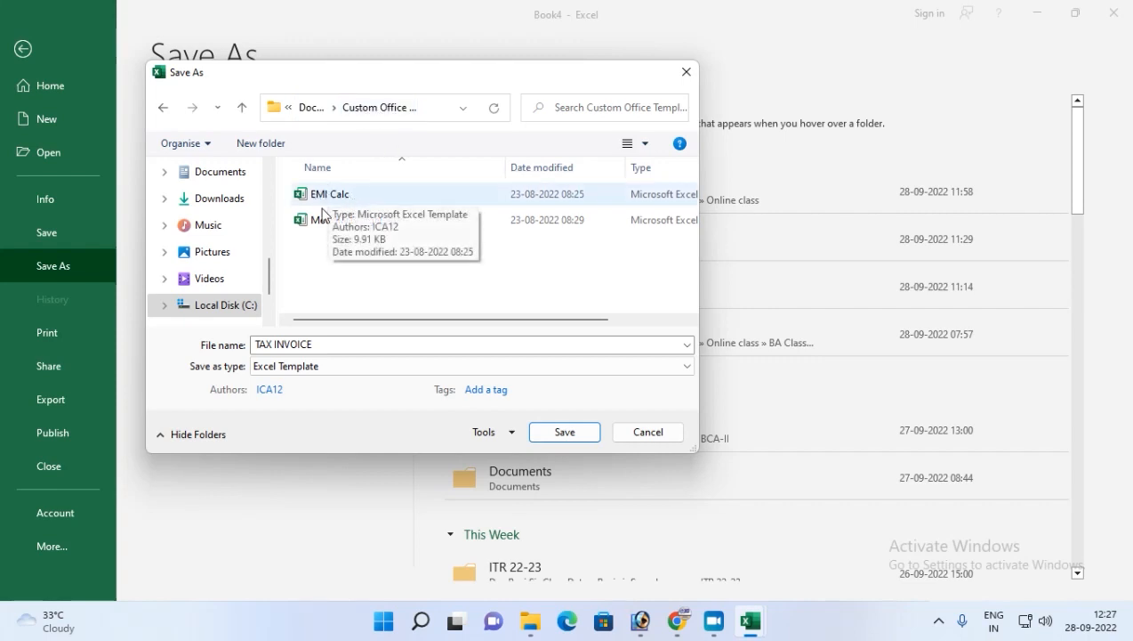
left_click(567, 432)
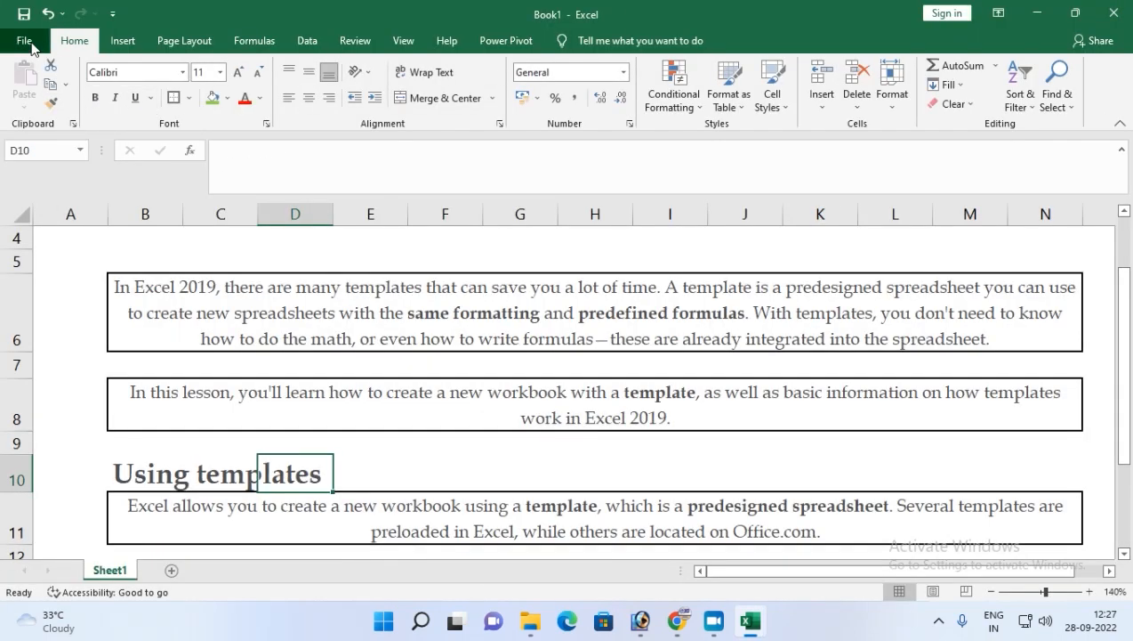
Create a new workbook from the personal TAX INVOICE template.
left_click(27, 41)
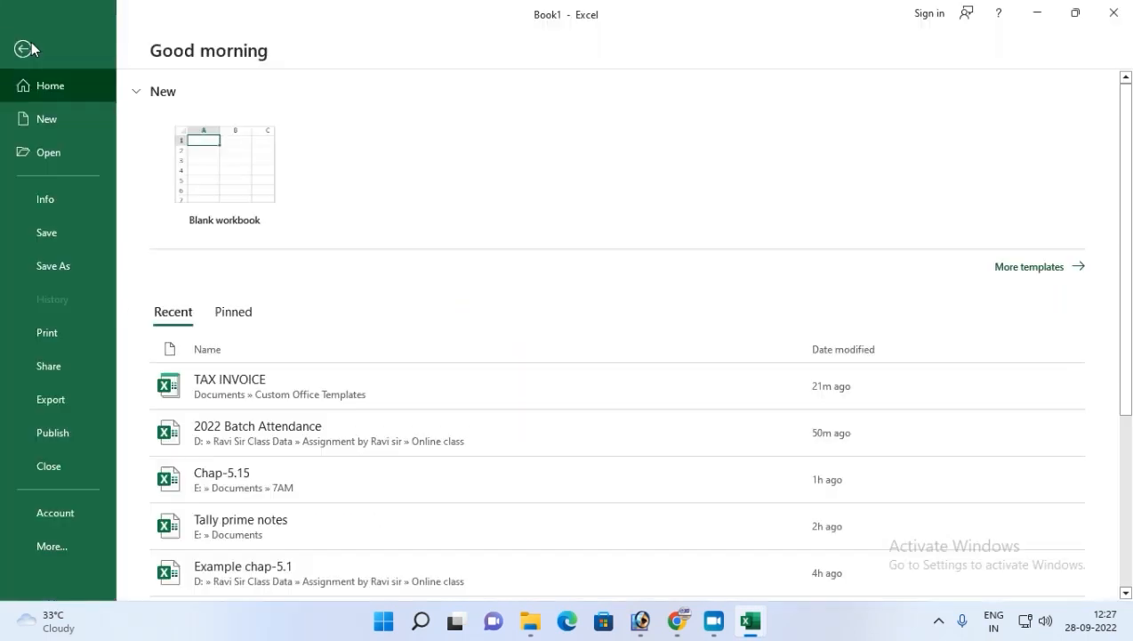
left_click(46, 119)
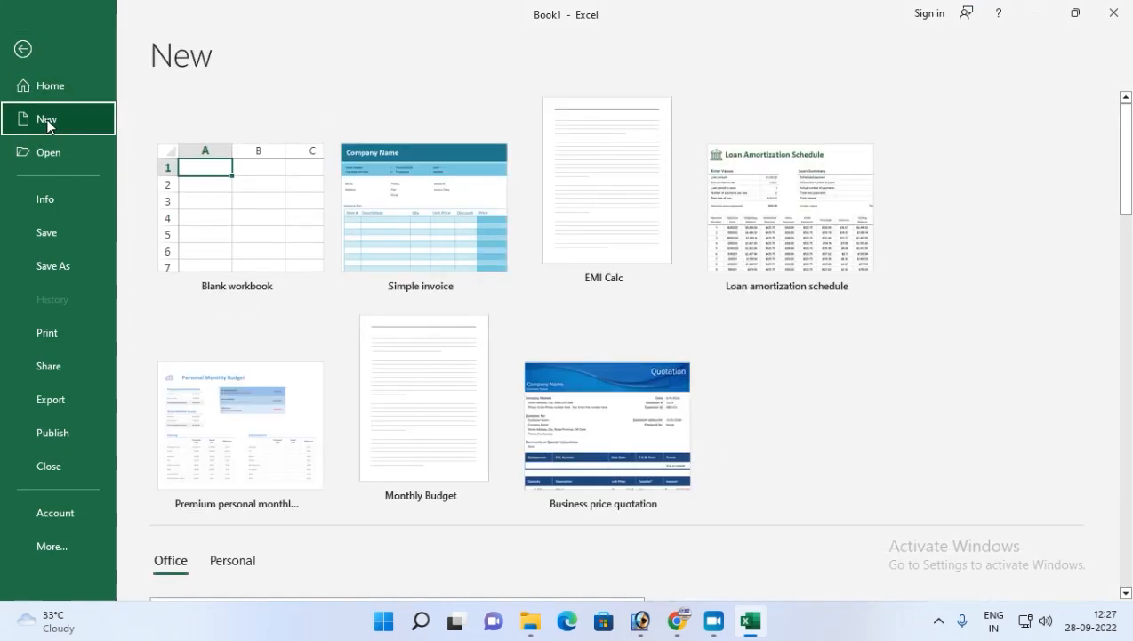
left_click(232, 561)
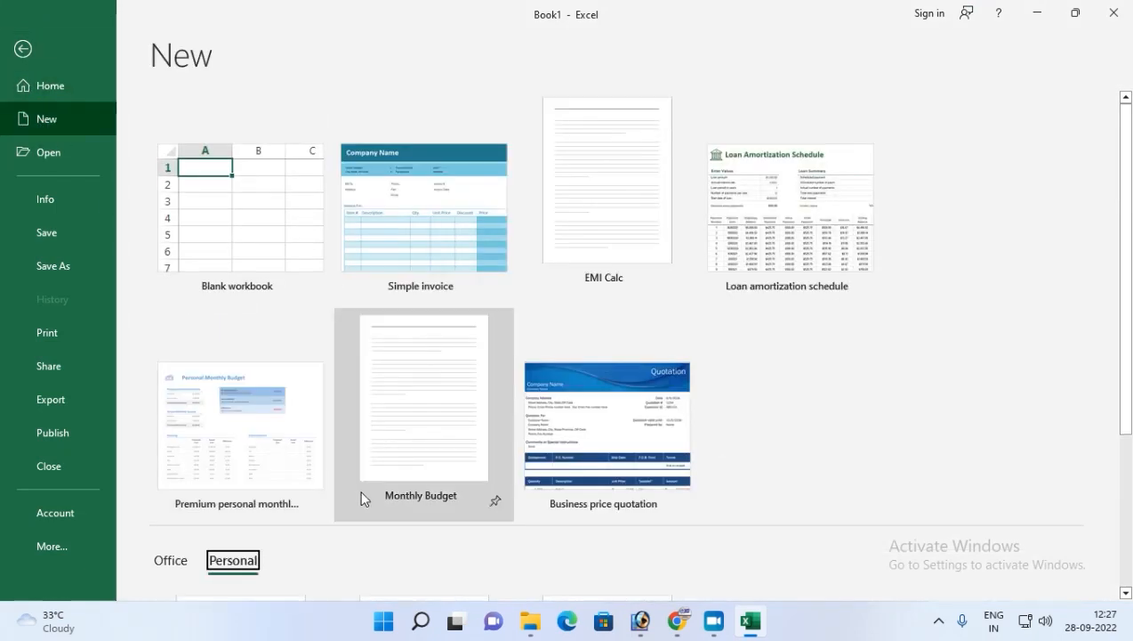
scroll(362, 498, "down", 5)
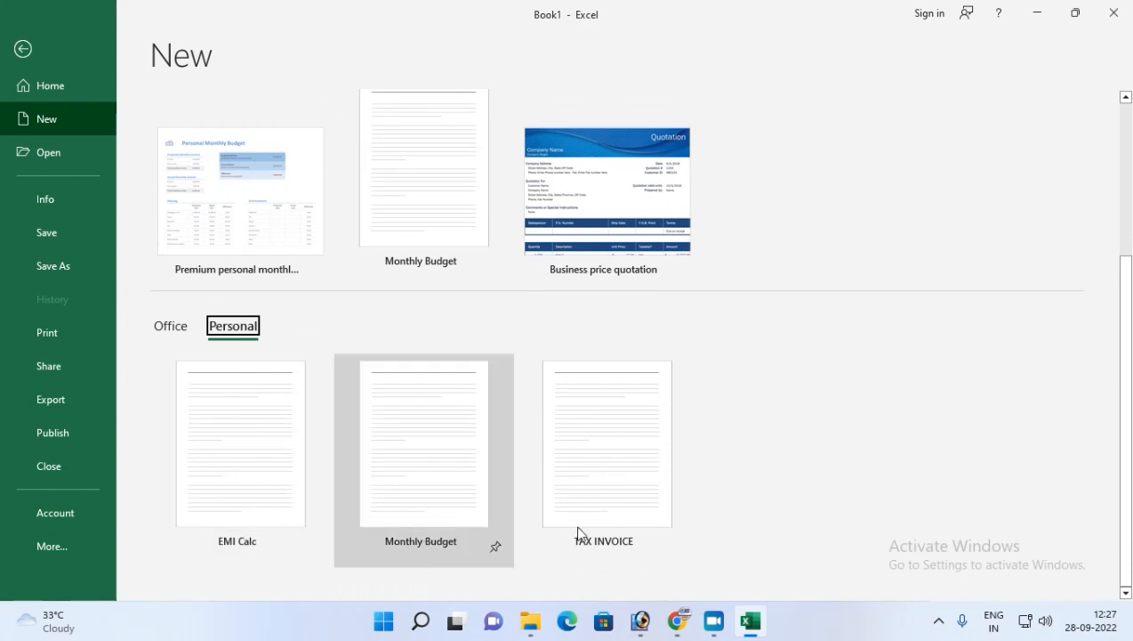
left_click(580, 491)
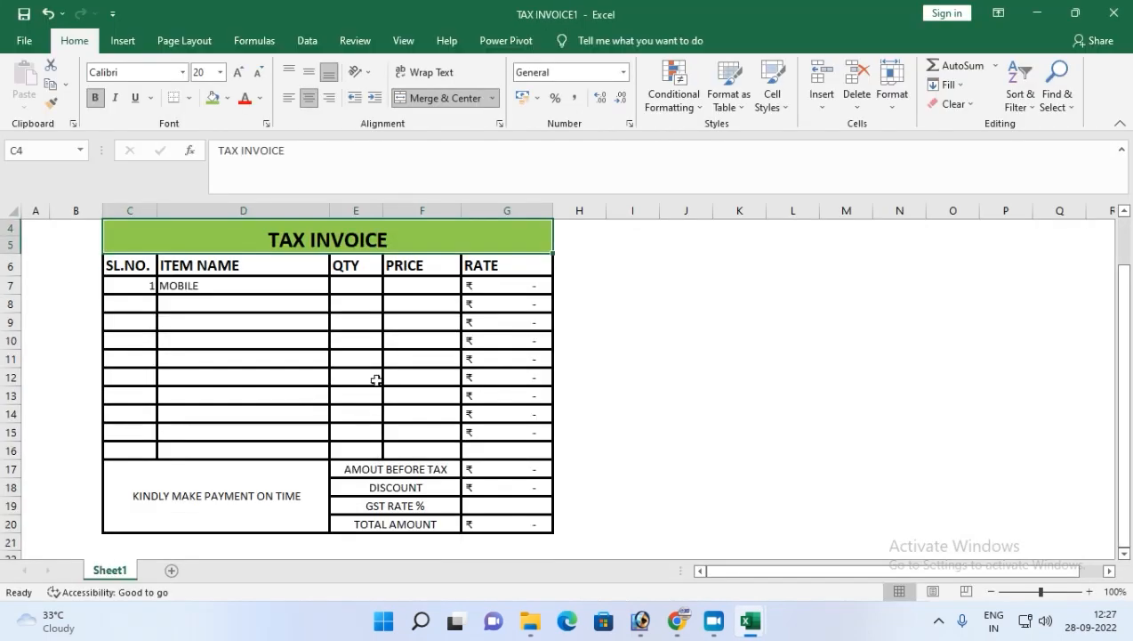
left_click(234, 286)
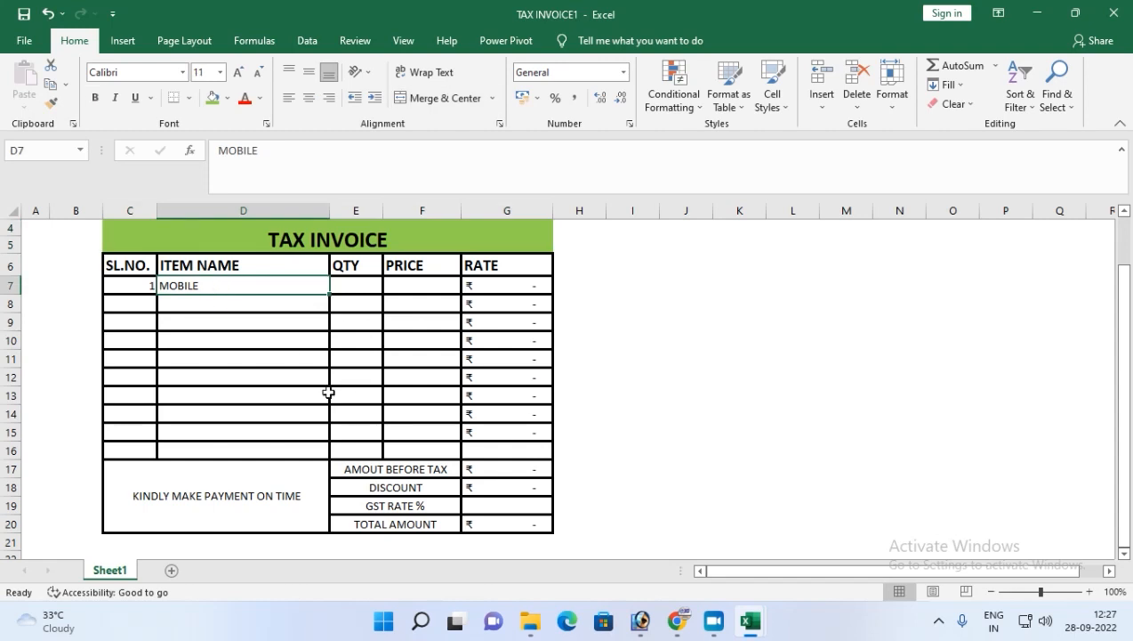